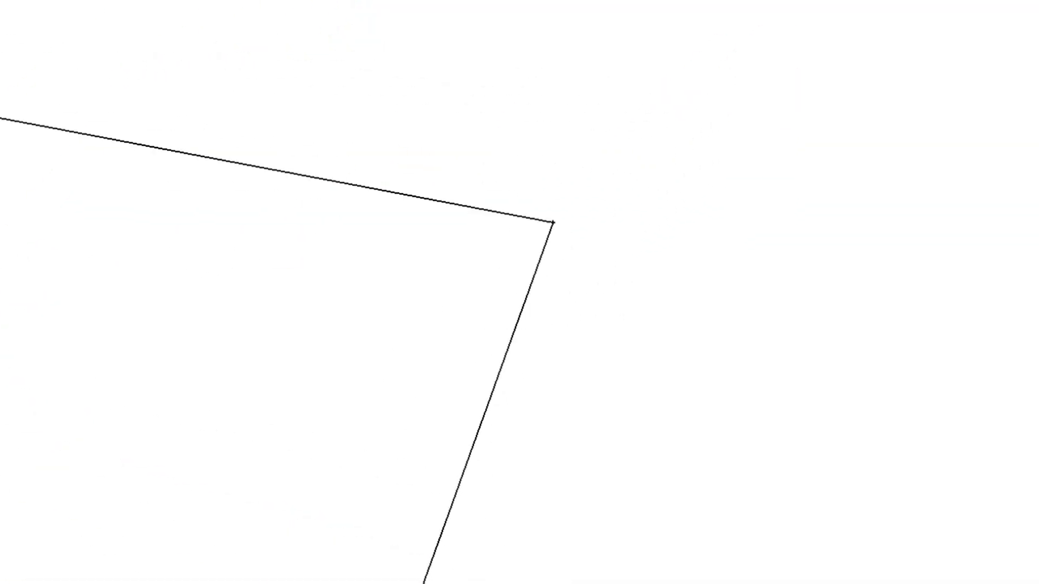
Open Arquitectura4.skp in Scene 2 showing only the Layer0, REBOCO and TIJOLO 11 wall layers
left_click(477, 432)
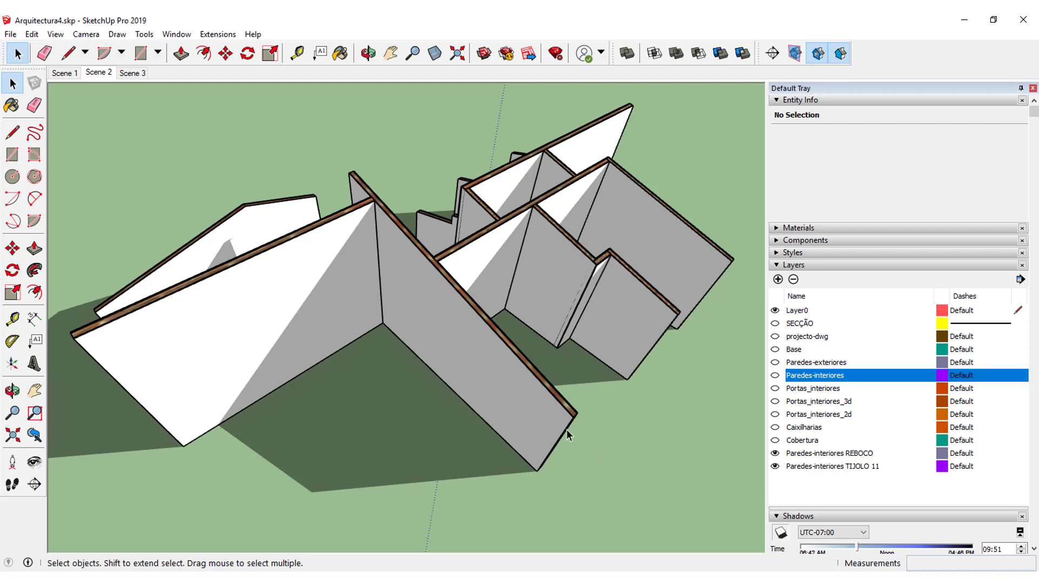
mouse_move(593, 414)
middle_mouse_down()
mouse_move(580, 429)
mouse_move(559, 412)
mouse_move(587, 436)
mouse_move(476, 359)
mouse_move(424, 392)
middle_mouse_up()
scroll(460, 366, "up", 5)
scroll(506, 390, "up", 3)
scroll(506, 391, "down", 3)
scroll(425, 392, "up", 3)
scroll(254, 401, "up", 2)
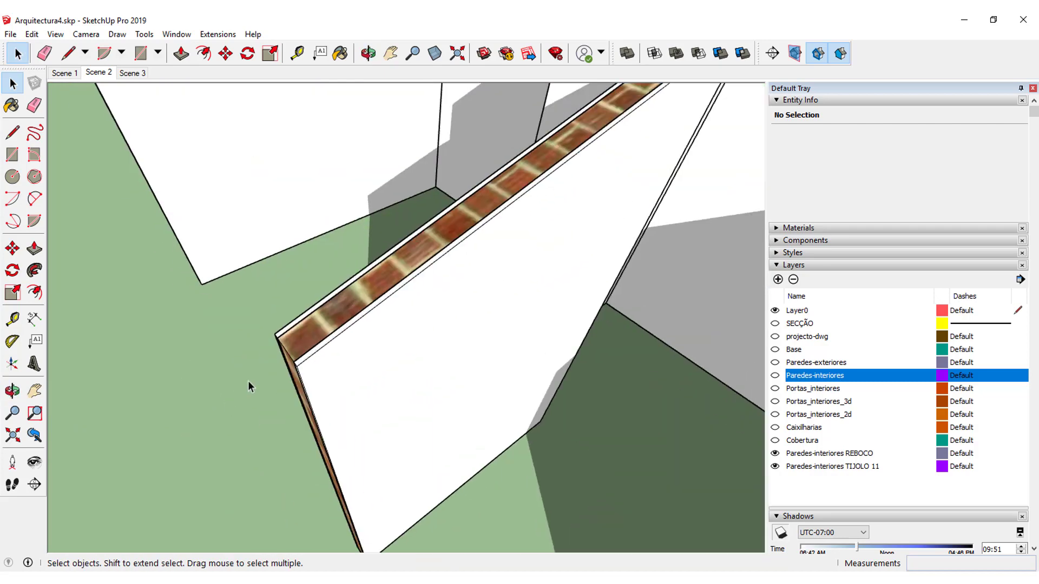
scroll(254, 374, "down", 3)
scroll(261, 365, "down", 3)
scroll(279, 370, "down", 1)
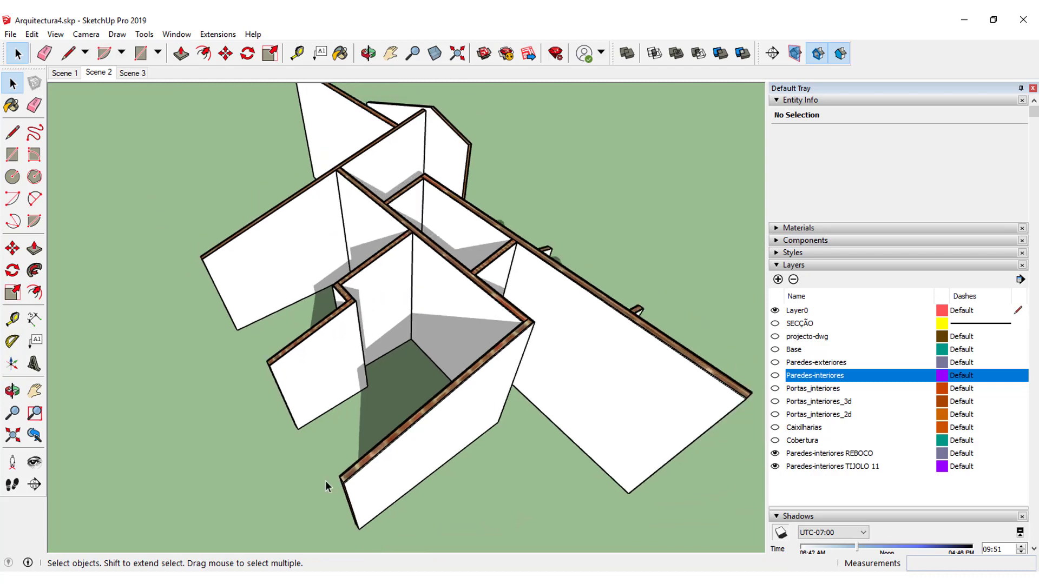
scroll(352, 487, "up", 3)
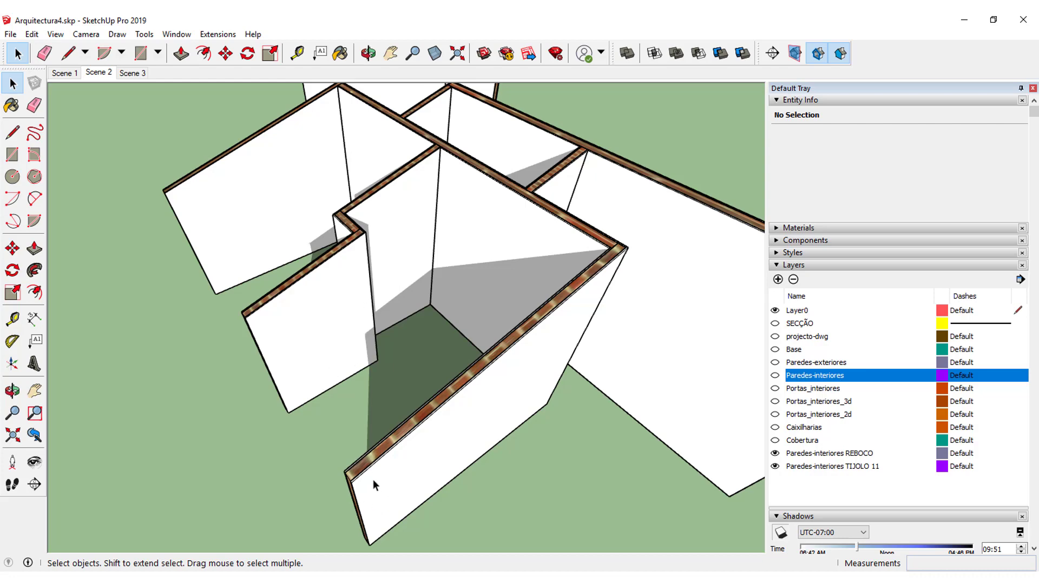
scroll(411, 385, "down", 1)
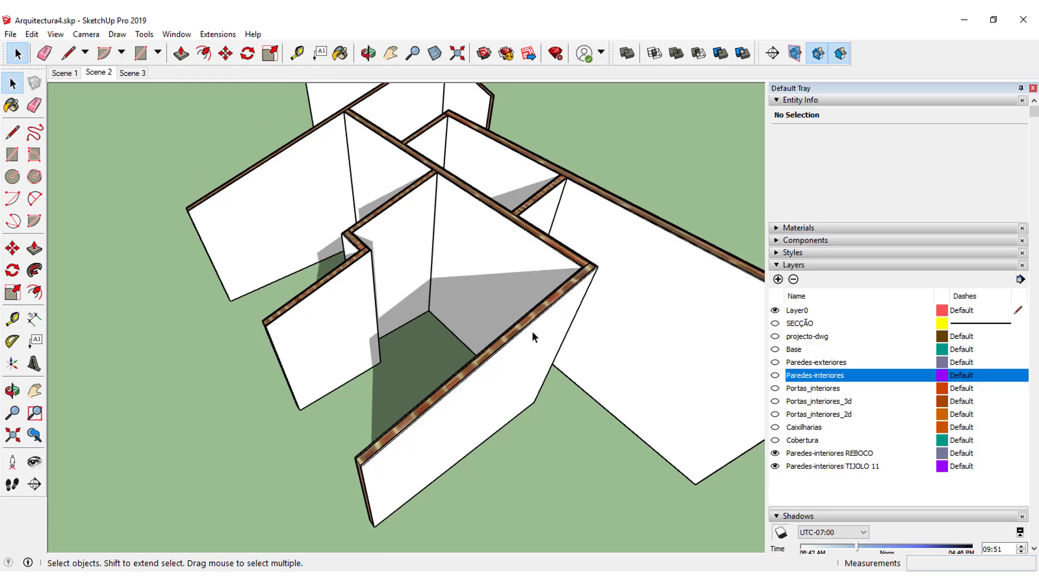
middle_click_drag(600, 282, 516, 371)
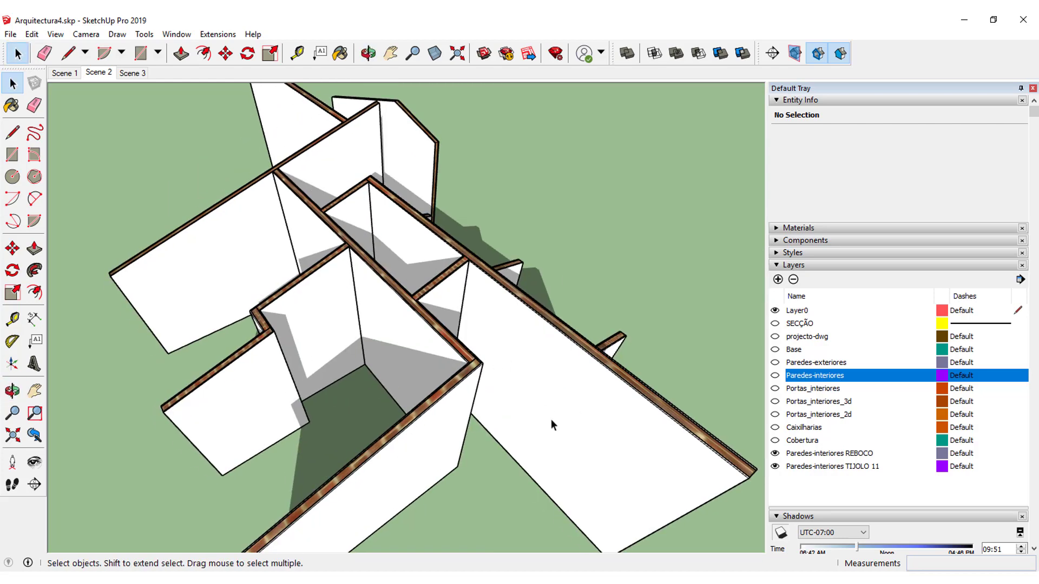
middle_click_drag(550, 419, 498, 392)
mouse_move(498, 393)
left_mouse_down()
mouse_move(487, 392)
mouse_move(705, 354)
left_mouse_up()
key("space")
mouse_move(705, 353)
middle_mouse_down()
mouse_move(243, 428)
mouse_move(499, 403)
mouse_move(470, 438)
mouse_move(491, 400)
middle_mouse_up()
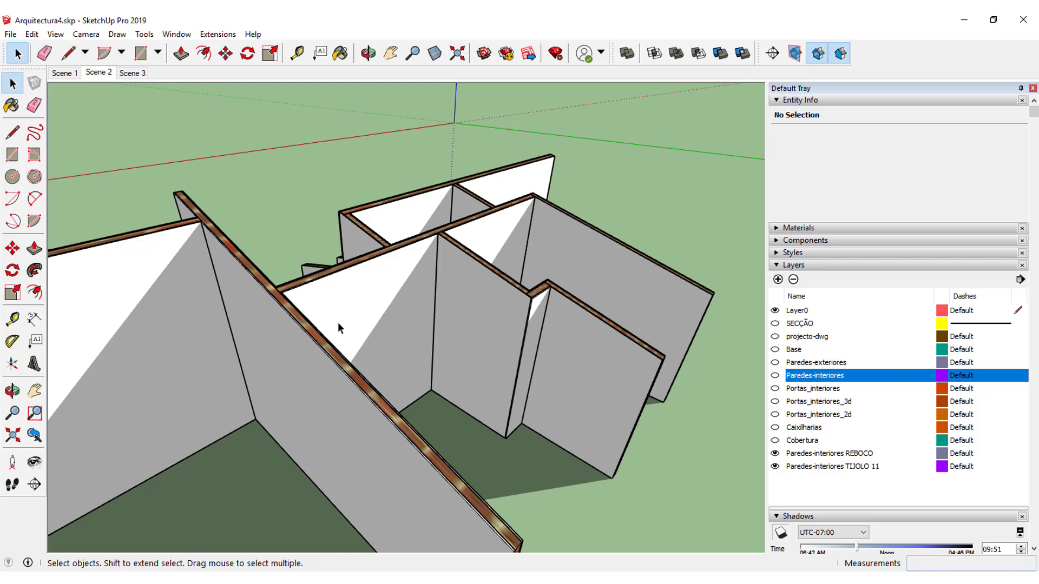
scroll(468, 283, "up", 5)
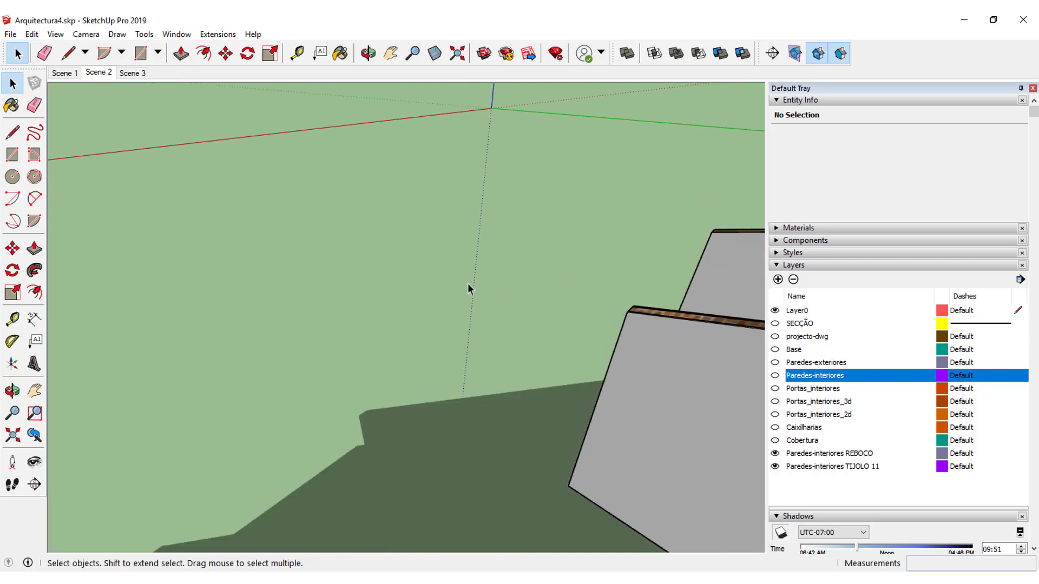
scroll(701, 382, "down", 5)
scroll(319, 304, "up", 1)
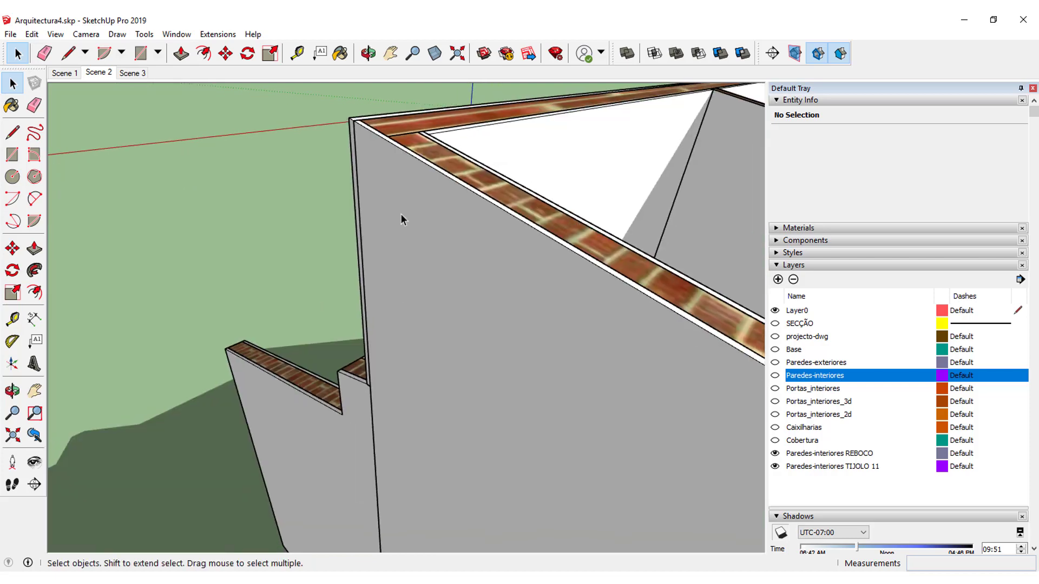
scroll(400, 213, "up", 1)
key("o")
middle_click_drag(449, 350, 438, 413)
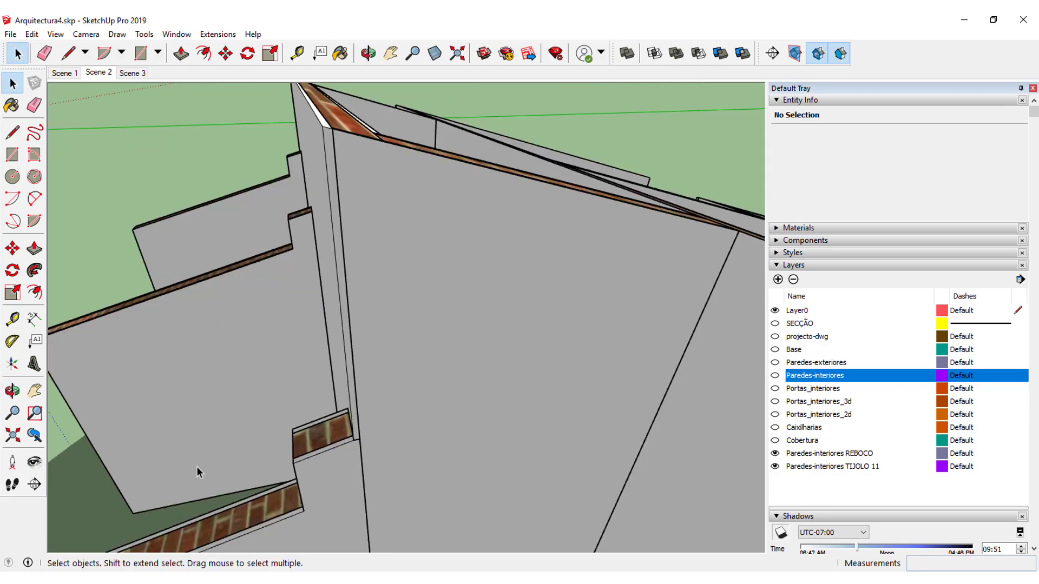
middle_click_drag(196, 466, 411, 327)
mouse_move(555, 329)
middle_mouse_down()
mouse_move(383, 449)
mouse_move(449, 191)
mouse_move(472, 345)
mouse_move(528, 399)
mouse_move(459, 389)
mouse_move(265, 426)
mouse_move(327, 262)
mouse_move(274, 382)
middle_mouse_up()
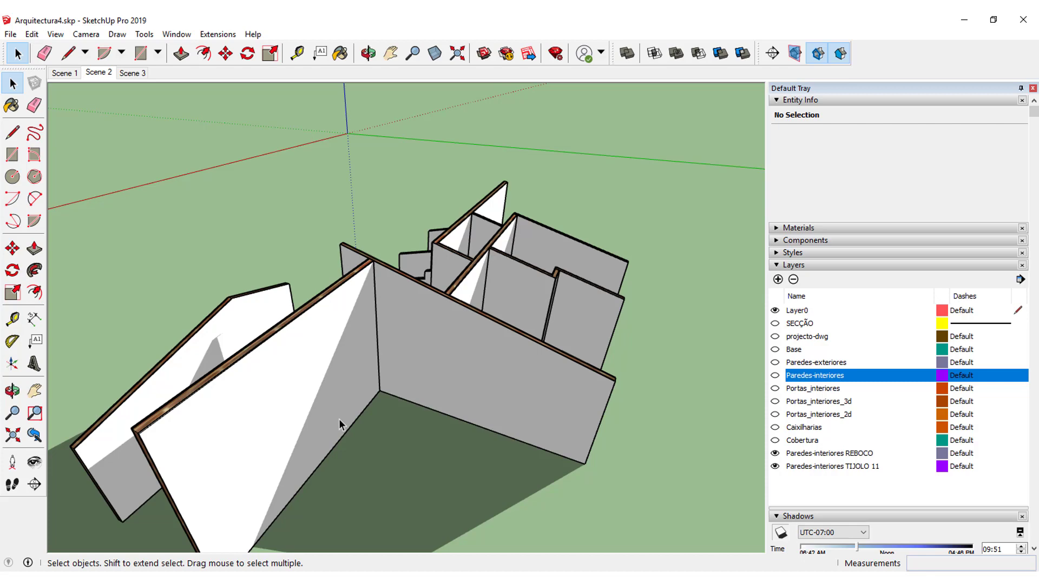
mouse_move(339, 419)
middle_mouse_down()
mouse_move(433, 485)
mouse_move(489, 292)
mouse_move(388, 379)
mouse_move(352, 428)
mouse_move(406, 438)
middle_mouse_up()
scroll(439, 298, "up", 3)
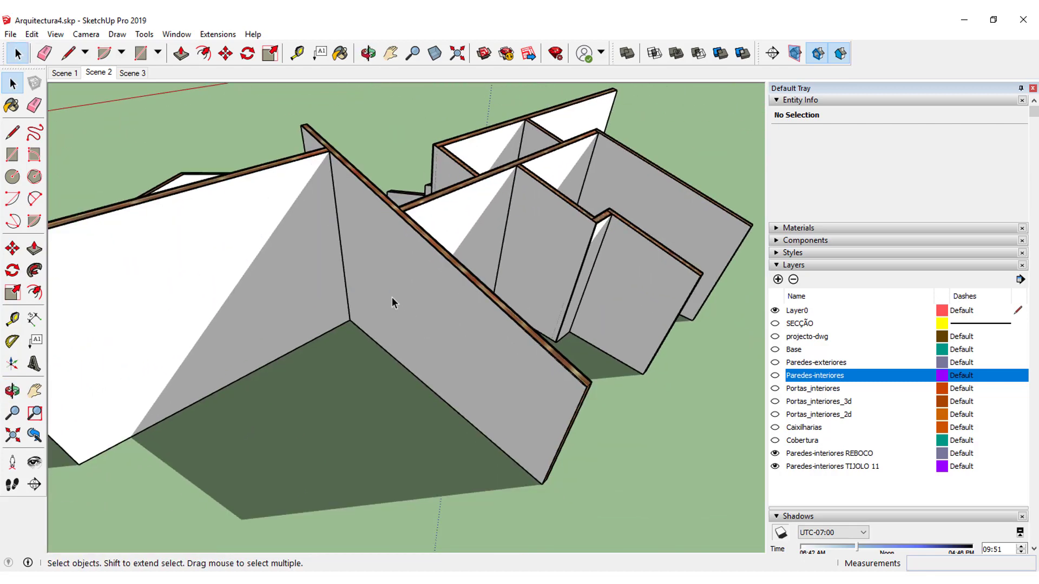
left_click(775, 376)
left_click(774, 454)
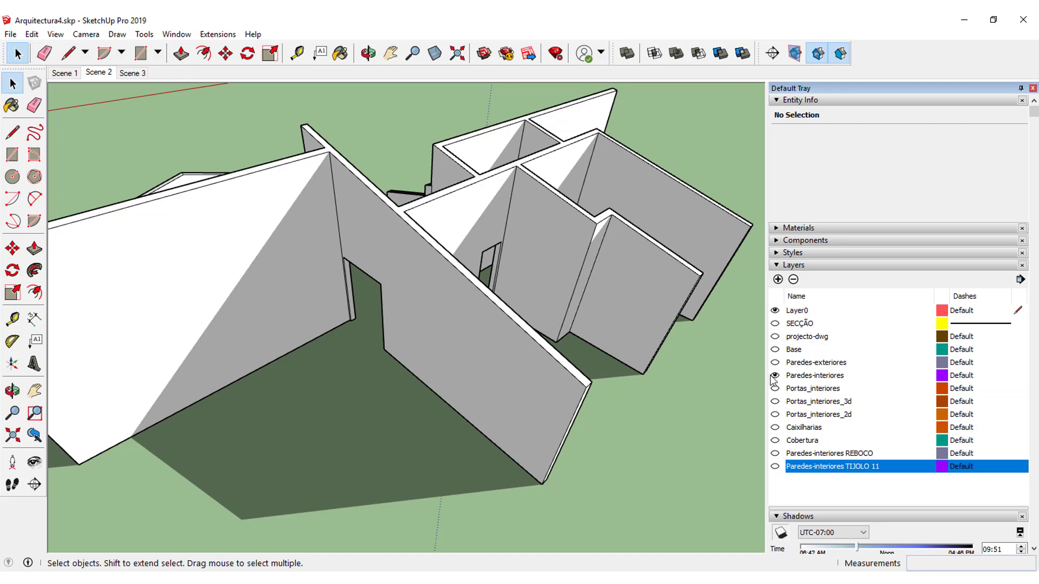
mouse_move(424, 366)
middle_mouse_down()
mouse_move(636, 368)
mouse_move(167, 327)
mouse_move(568, 343)
mouse_move(232, 371)
mouse_move(200, 417)
mouse_move(421, 265)
mouse_move(398, 348)
mouse_move(346, 417)
middle_mouse_up()
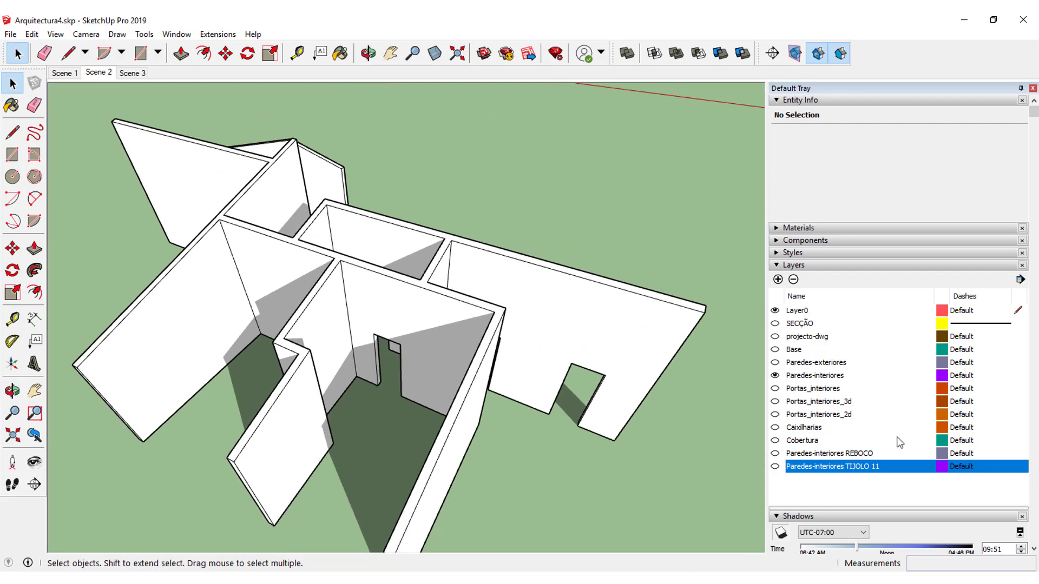
left_click(775, 453)
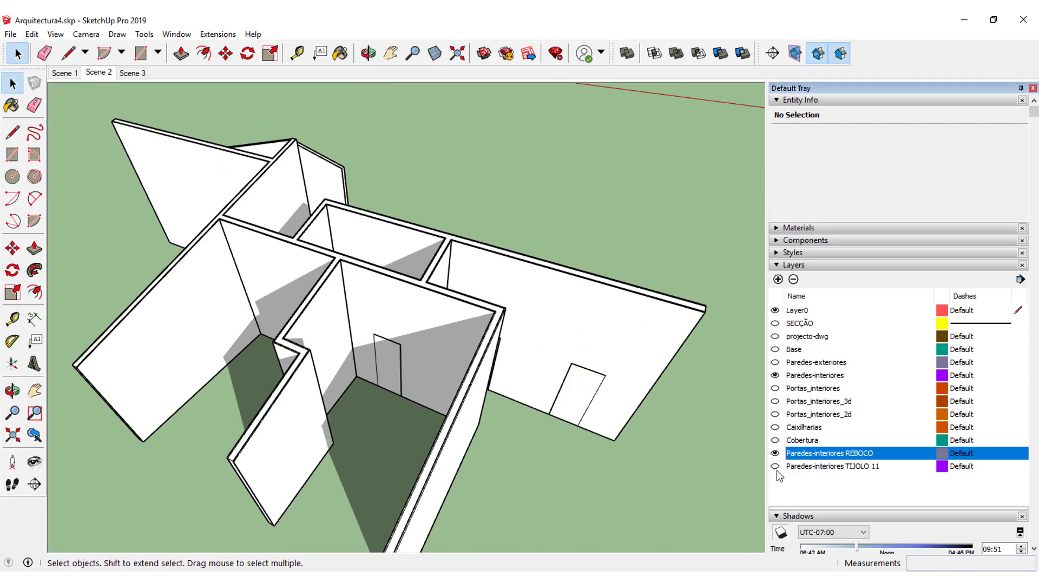
left_click(775, 376)
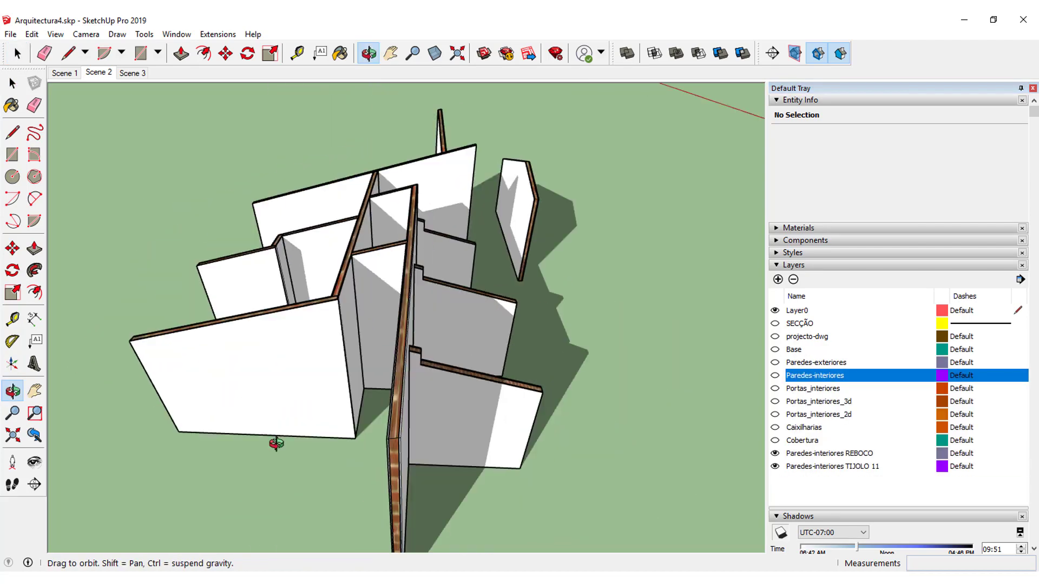
middle_click_drag(689, 465, 323, 402)
scroll(348, 373, "up", 5)
left_click(372, 377)
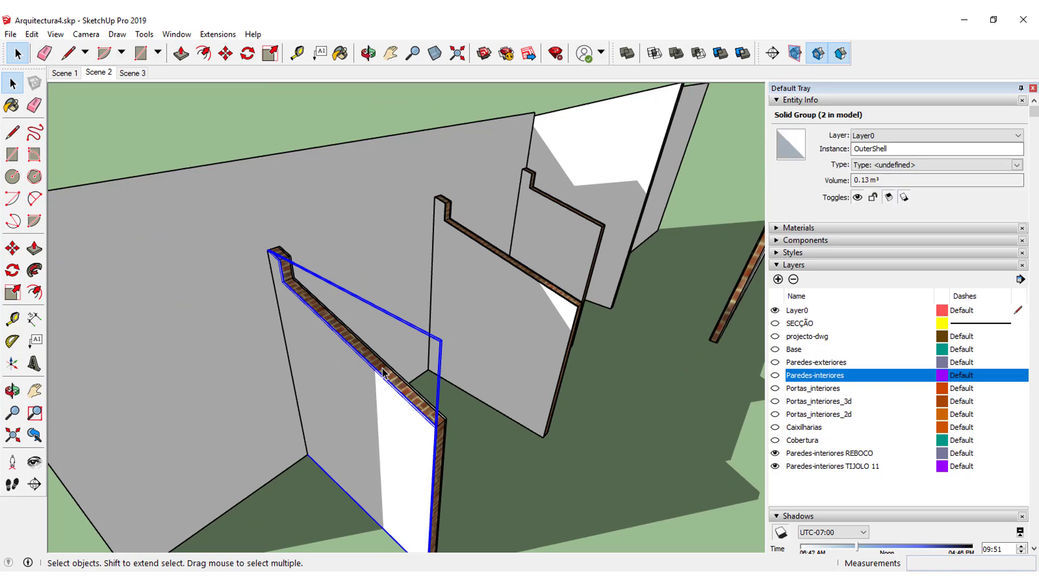
left_click(550, 480)
scroll(464, 418, "down", 5)
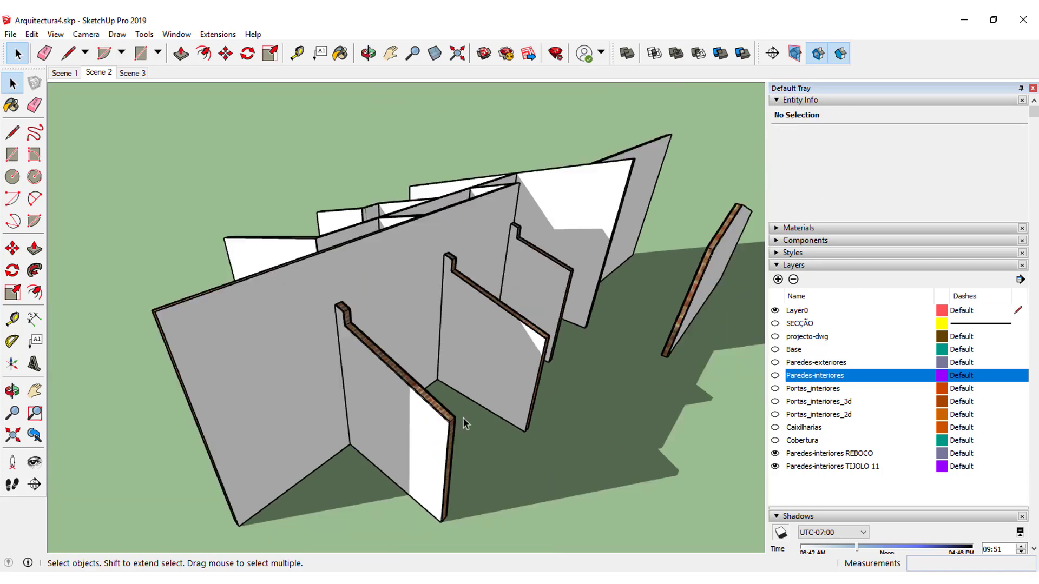
mouse_move(463, 418)
middle_mouse_down()
mouse_move(732, 385)
mouse_move(255, 505)
middle_mouse_up()
scroll(433, 487, "up", 3)
mouse_move(433, 487)
middle_mouse_down()
mouse_move(616, 487)
mouse_move(348, 487)
middle_mouse_up()
mouse_move(268, 479)
middle_mouse_down()
mouse_move(501, 424)
mouse_move(631, 505)
mouse_move(569, 443)
mouse_move(534, 389)
middle_mouse_up()
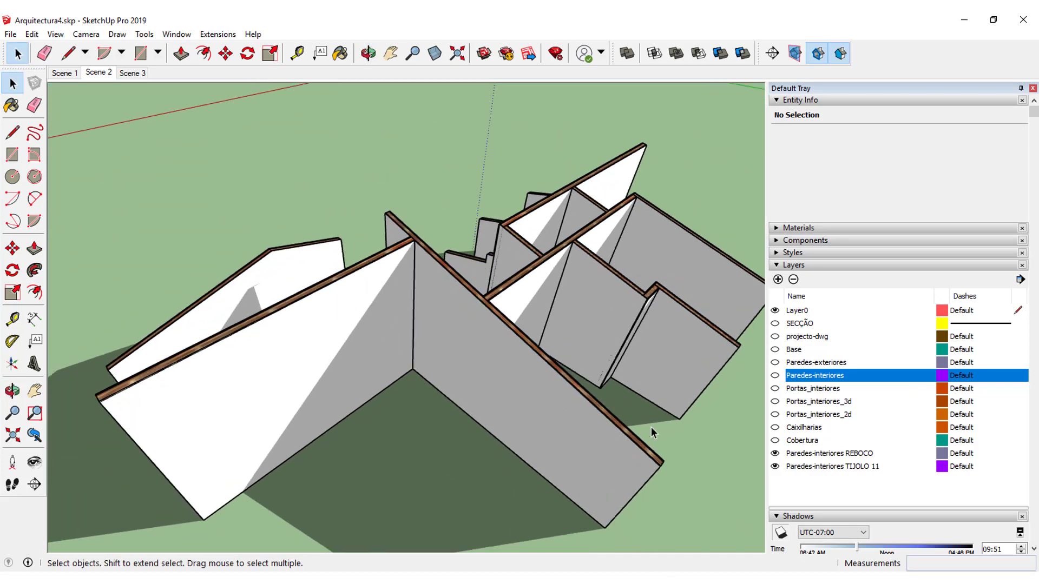
scroll(562, 382, "down", 1)
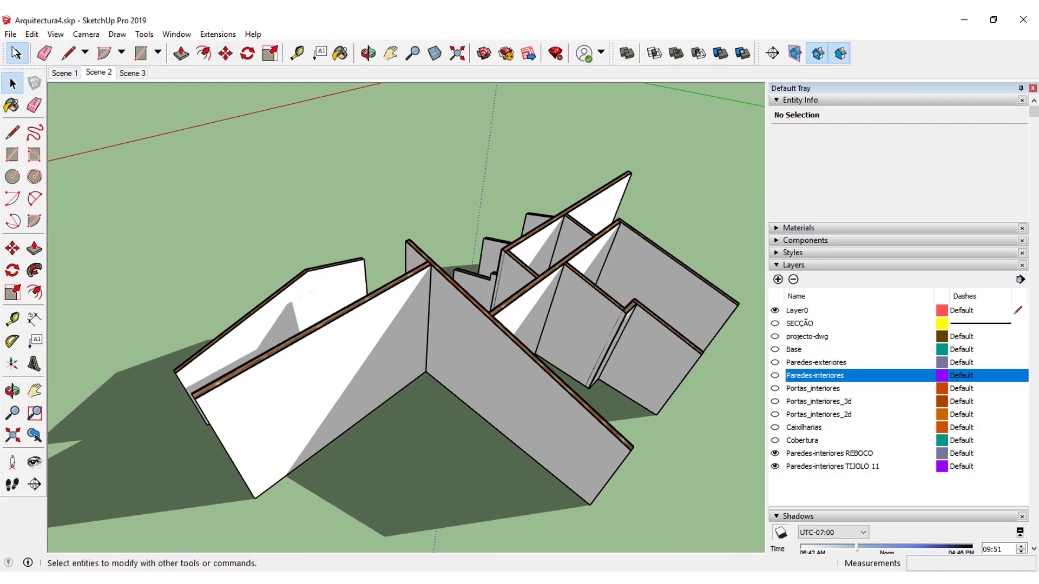
Open the recent Arquitectura.skp, saving changes to Arquitectura4.skp first
left_click(12, 35)
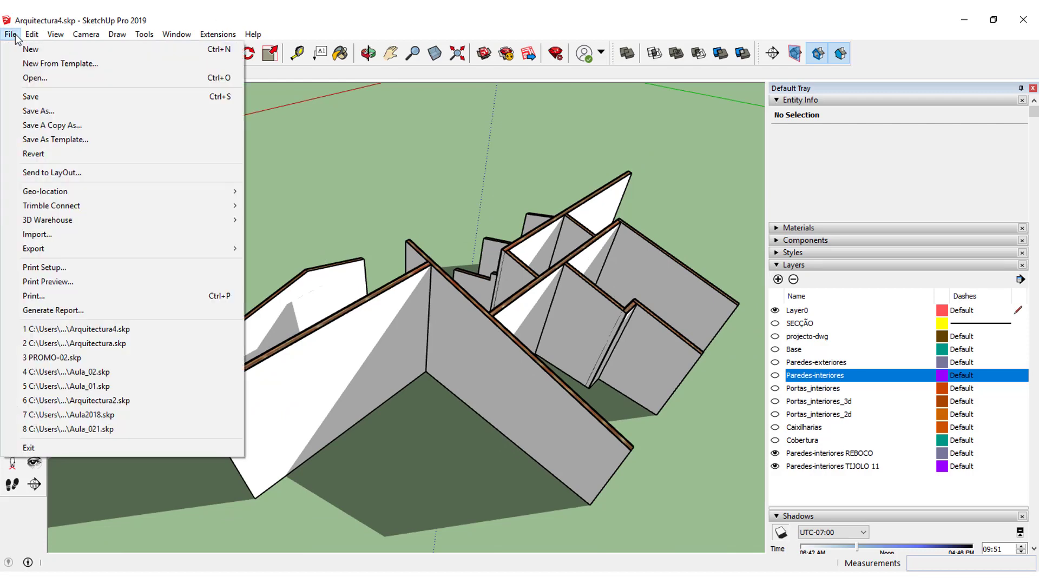
left_click(67, 358)
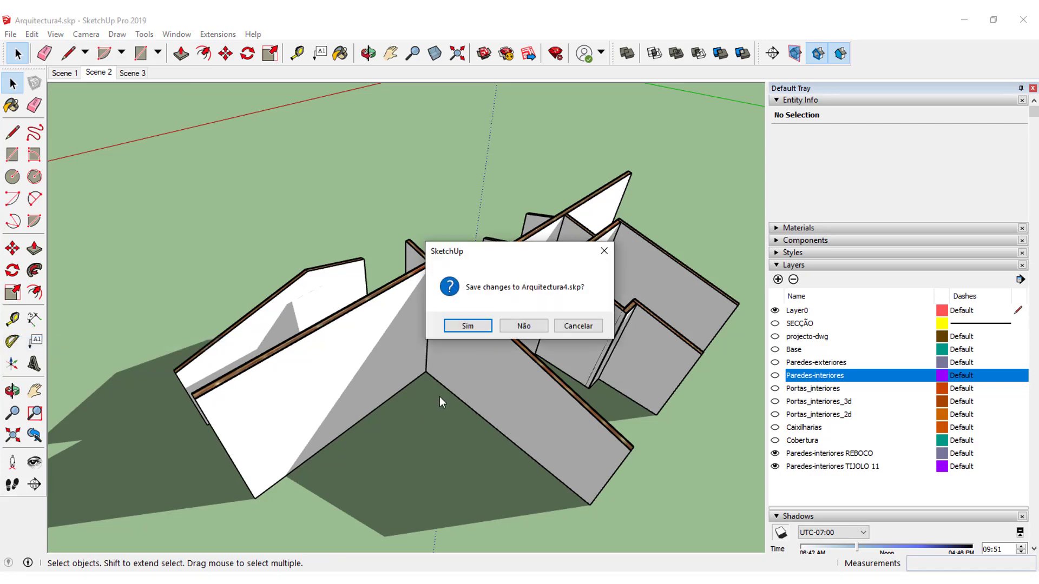
left_click(466, 326)
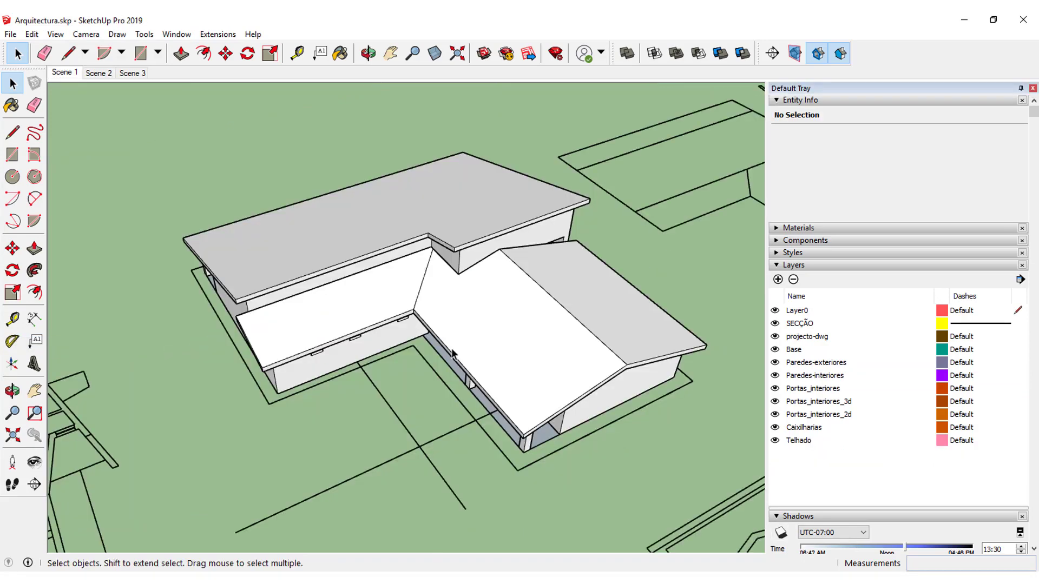
Inspect the house model, selecting the roof and whole-house groups, then clear the selection
mouse_move(459, 329)
middle_mouse_down()
mouse_move(533, 271)
mouse_move(157, 266)
middle_mouse_up()
scroll(541, 260, "up", 2)
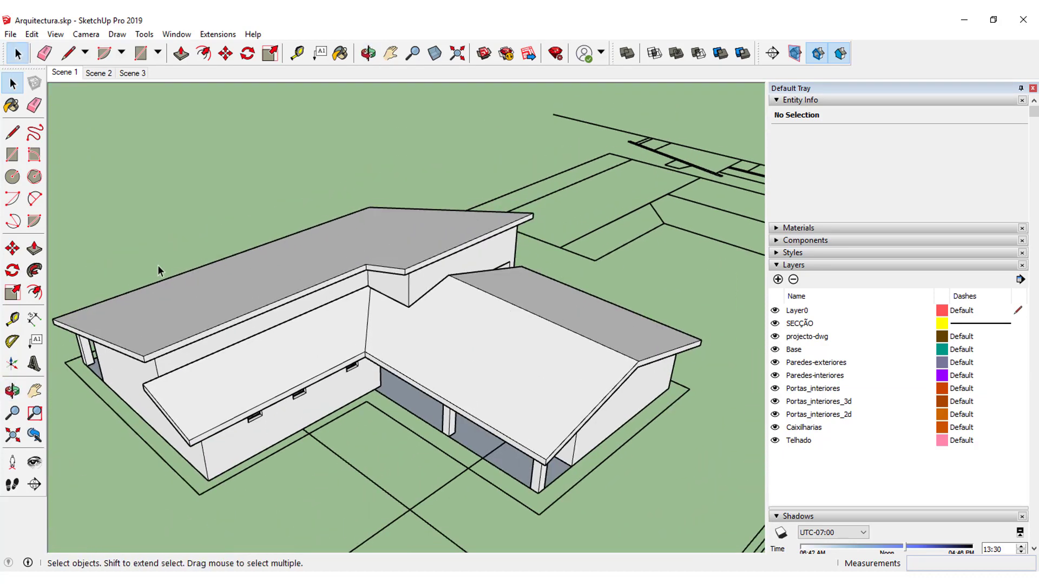
left_click(205, 285)
left_click(303, 373)
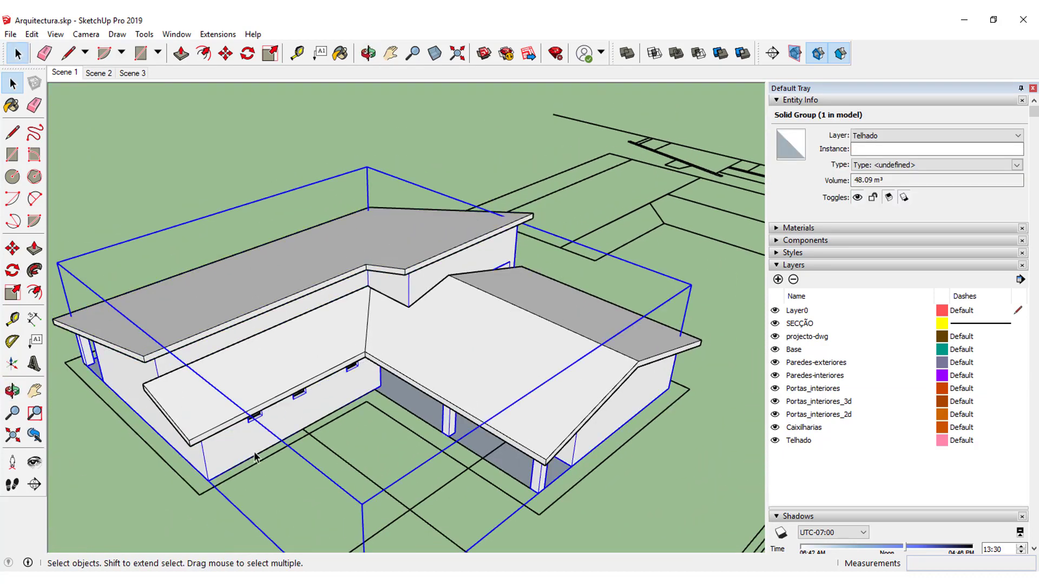
left_click(371, 468)
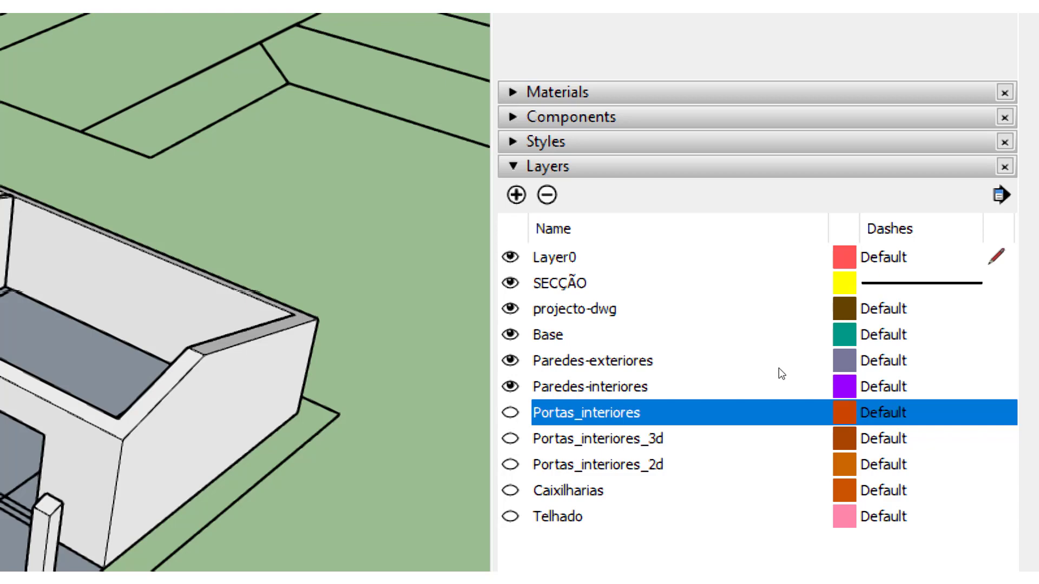
Hide the Paredes-exteriores, Base, projecto-dwg and SECÇÃO layers
left_click(809, 384)
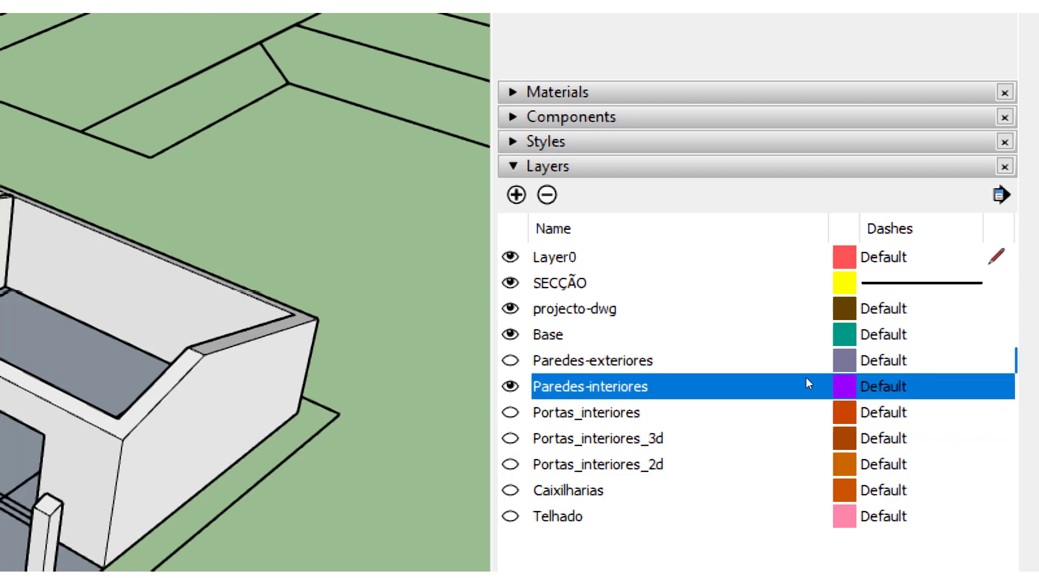
left_click(775, 346)
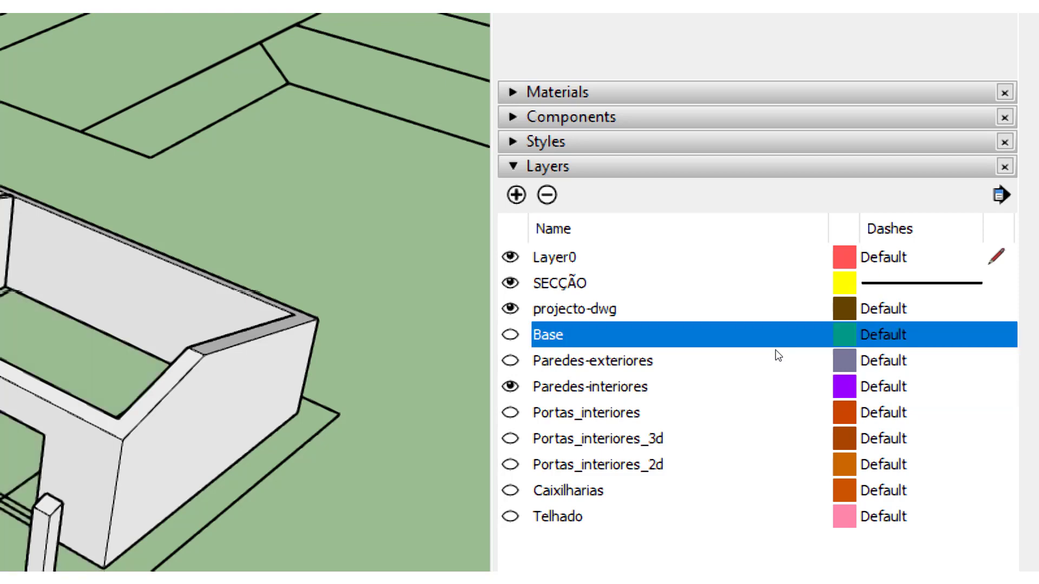
key("Up")
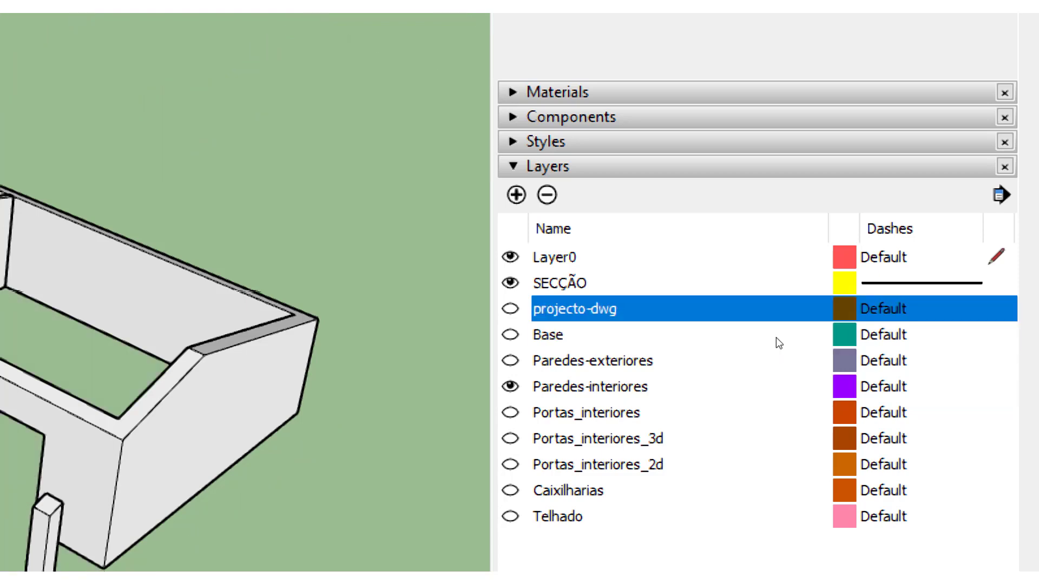
key("Up")
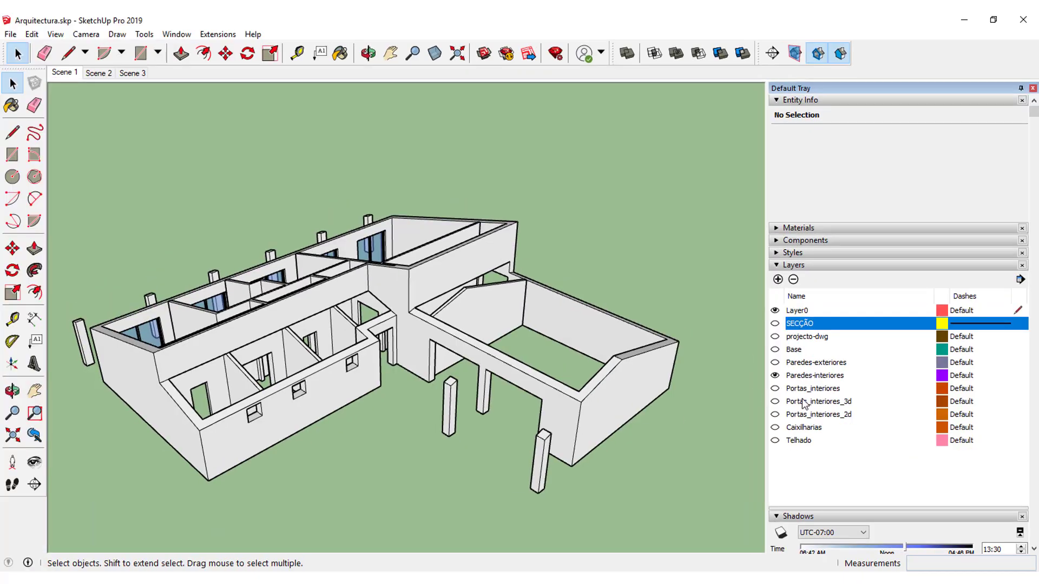
Move the outer wall group onto a hidden layer via Entity Info
scroll(268, 374, "up", 2)
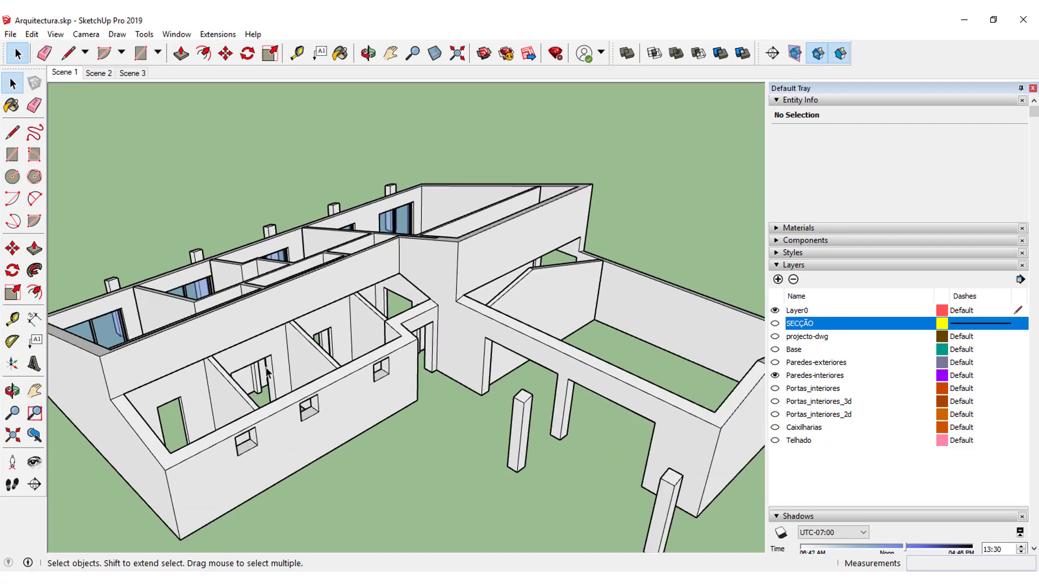
scroll(268, 373, "down", 2)
scroll(208, 369, "down", 2)
mouse_move(208, 369)
middle_mouse_down()
mouse_move(385, 396)
mouse_move(407, 379)
middle_mouse_up()
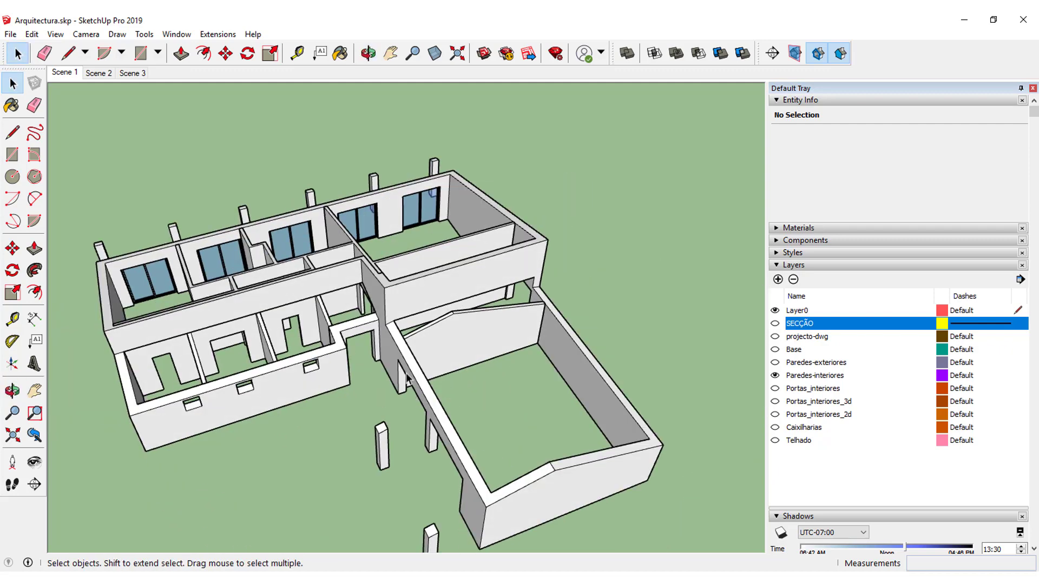
left_click(407, 379)
left_click(903, 137)
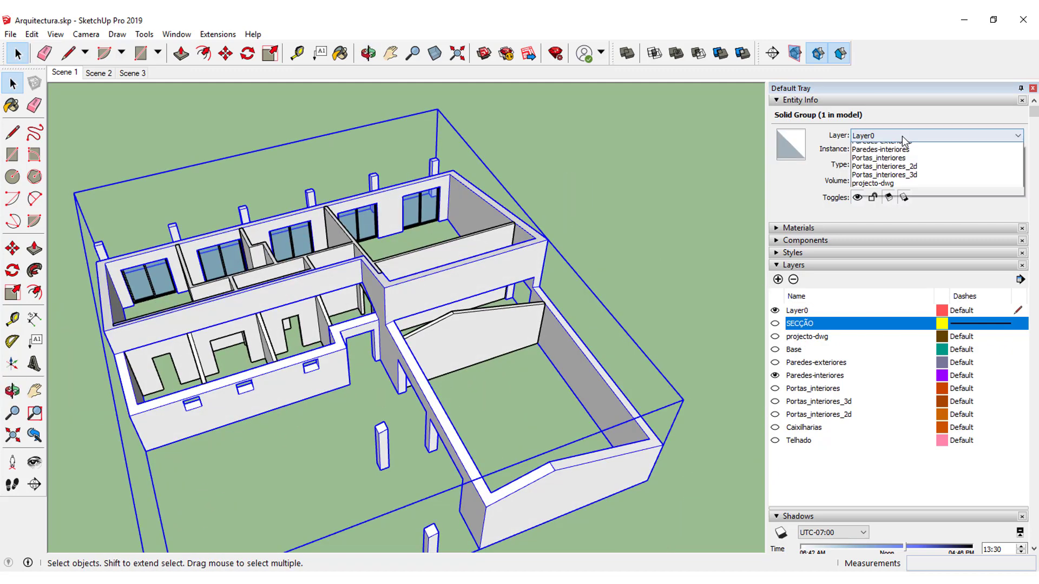
left_click(893, 176)
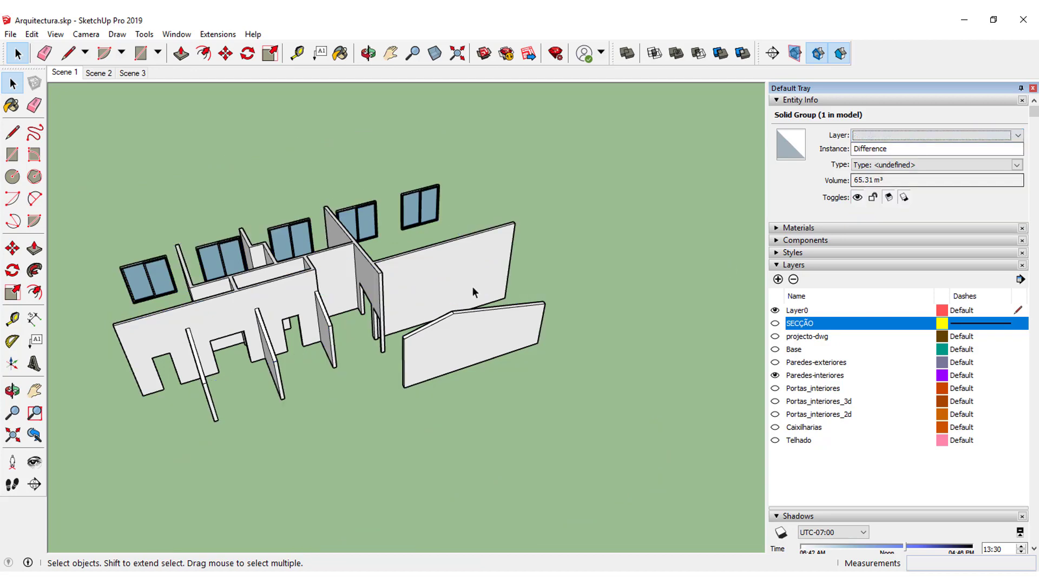
Put the stray window-frame groups on the Caixilharias layer
mouse_move(278, 290)
middle_mouse_down()
mouse_move(514, 274)
mouse_move(579, 283)
middle_mouse_up()
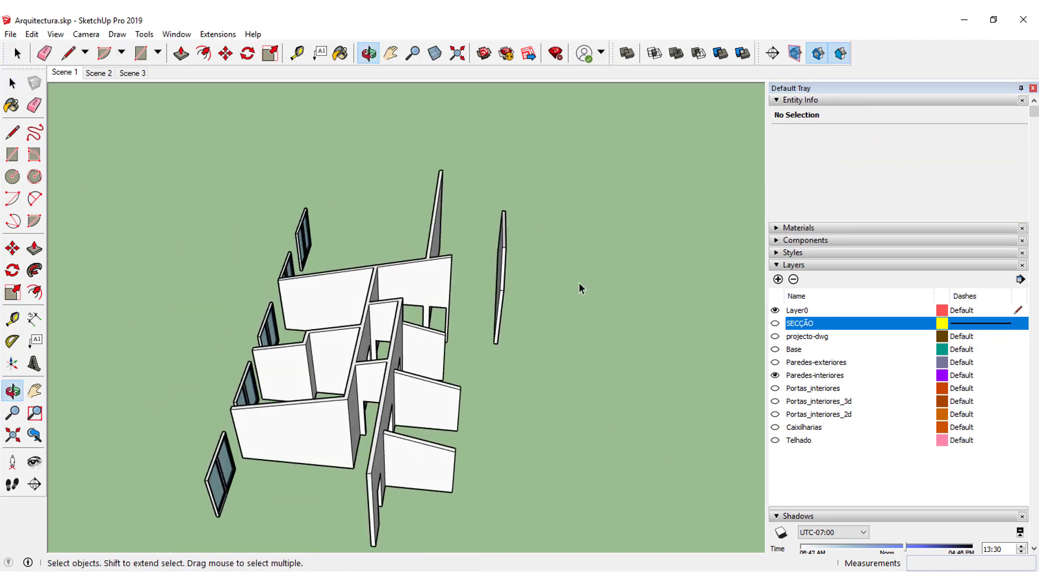
mouse_move(204, 180)
middle_mouse_down()
mouse_move(301, 360)
mouse_move(372, 344)
mouse_move(262, 249)
middle_mouse_up()
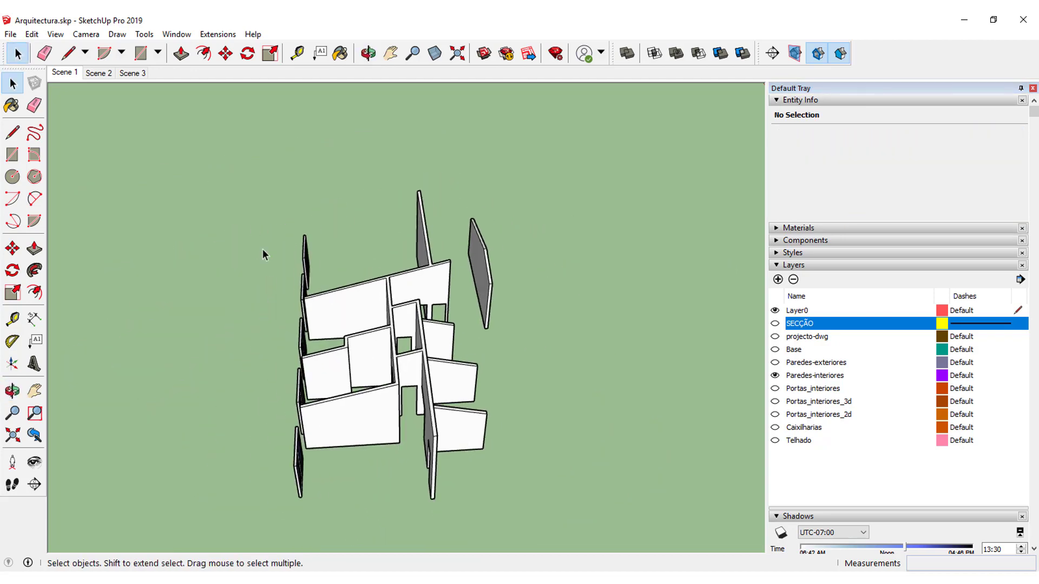
left_click_drag(189, 151, 328, 521)
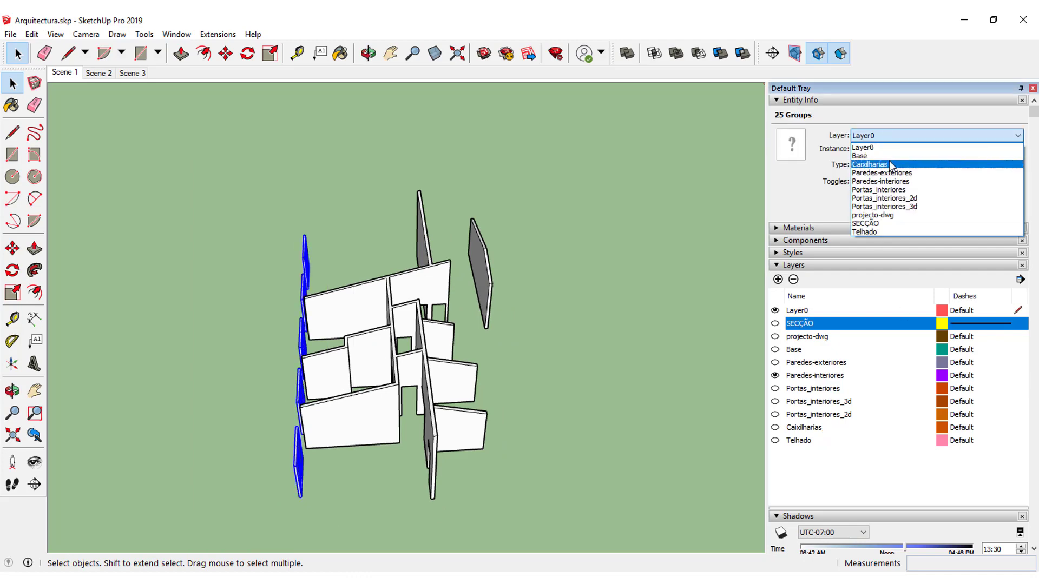
left_click(866, 223)
left_click(273, 446)
mouse_move(274, 446)
middle_mouse_down()
mouse_move(651, 346)
mouse_move(485, 459)
middle_mouse_up()
key("space")
scroll(355, 364, "up", 3)
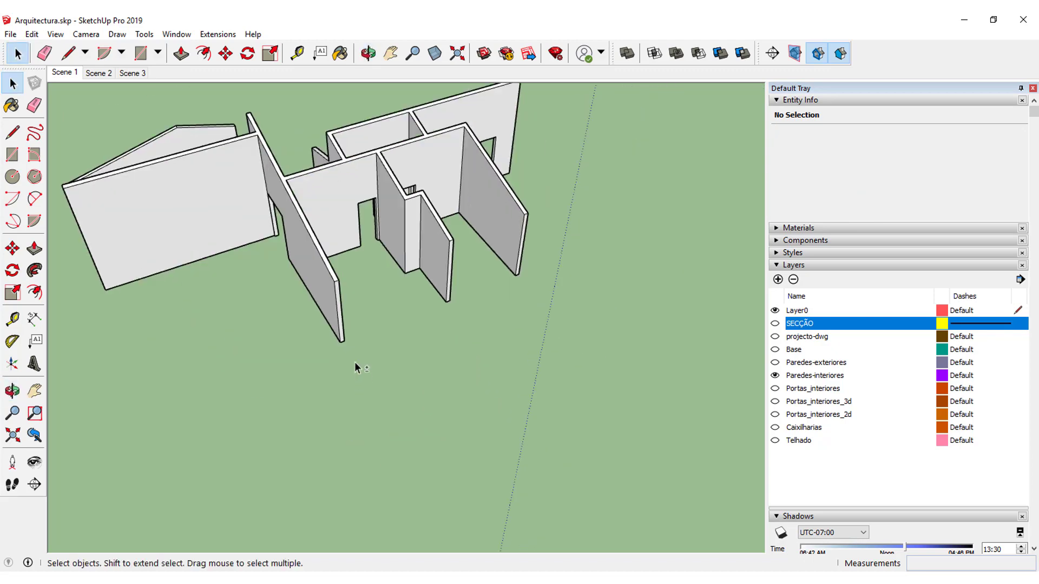
scroll(366, 307, "up", 3)
scroll(378, 316, "up", 3)
mouse_move(378, 316)
middle_mouse_down()
mouse_move(481, 362)
mouse_move(506, 345)
middle_mouse_up()
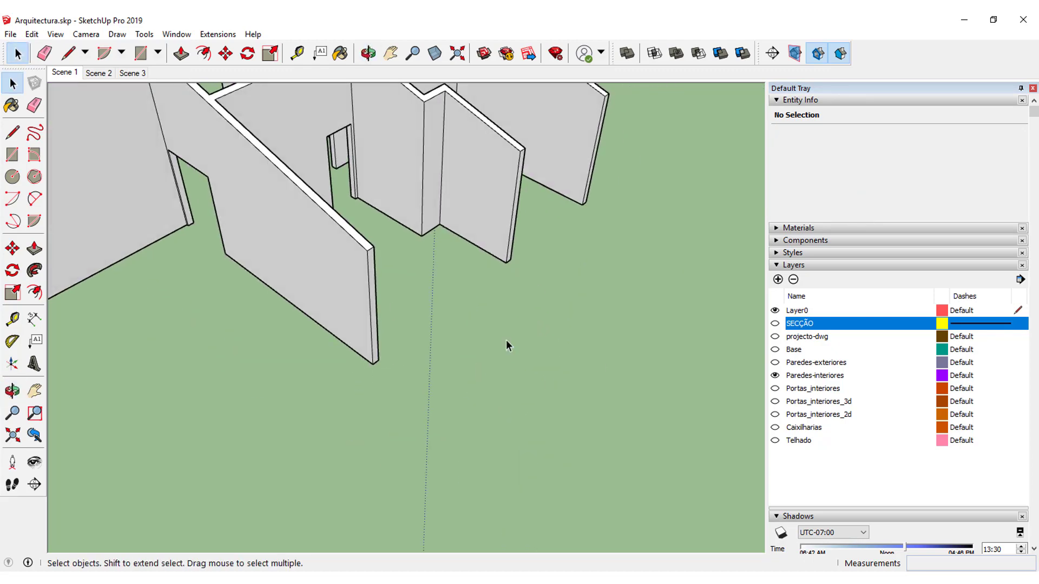
Create layer Paredes-interiores TIJOLO, fixing its typos, then layer Paredes-interiores REBOCO
scroll(514, 350, "up", 2)
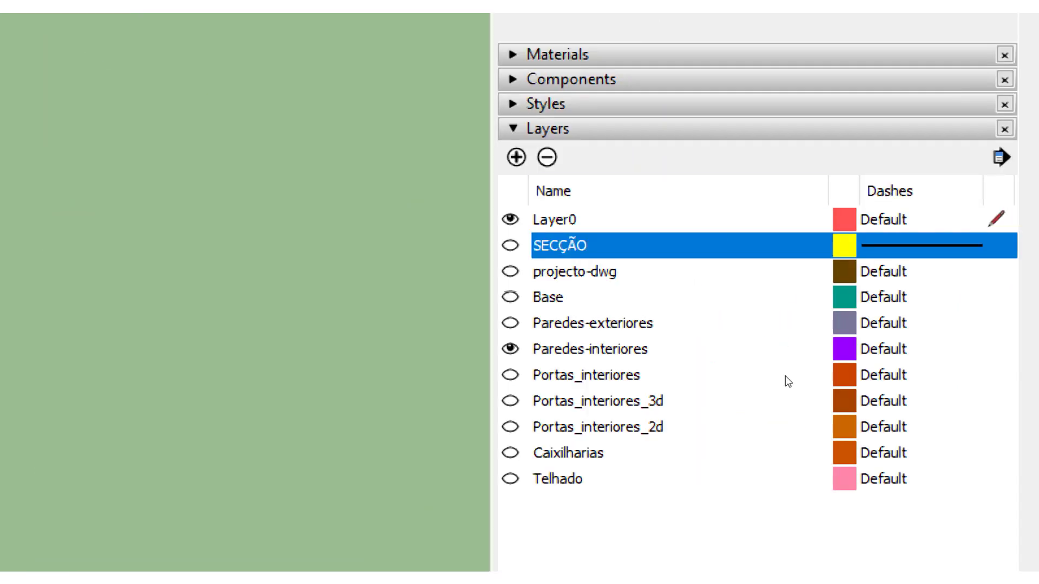
left_click(515, 157)
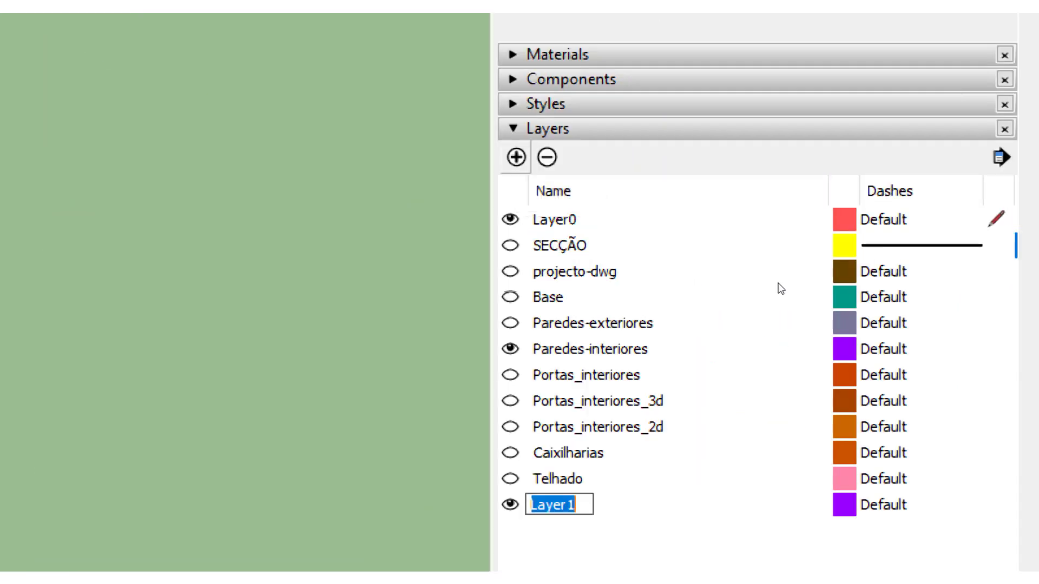
type("Paredes")
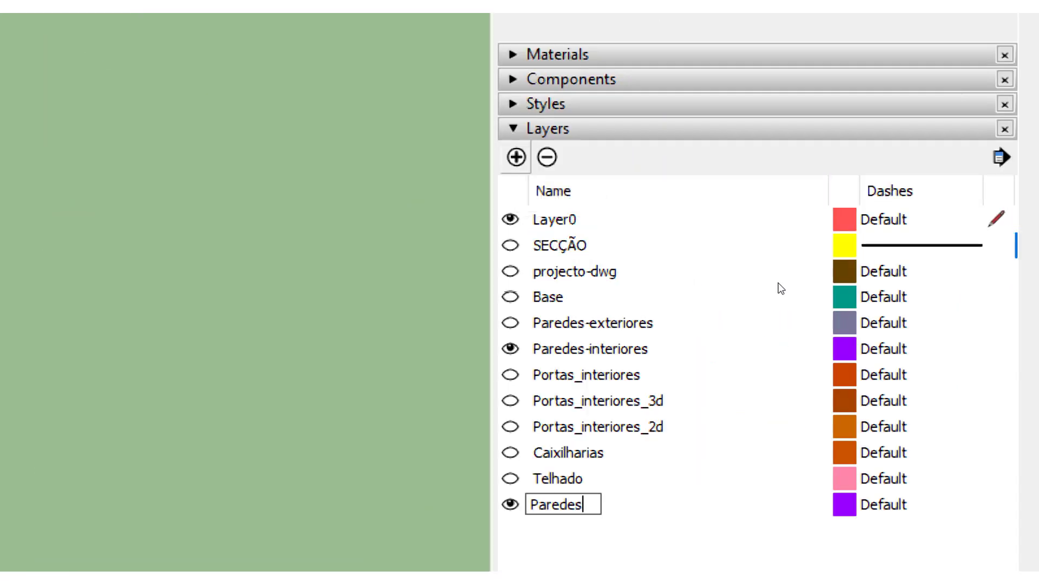
type("-inter")
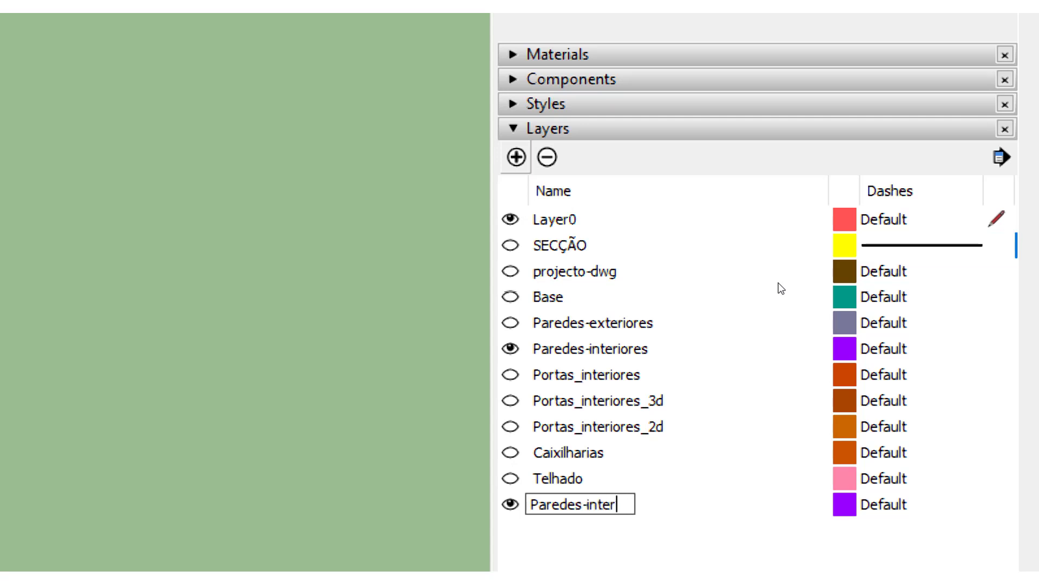
type("iores")
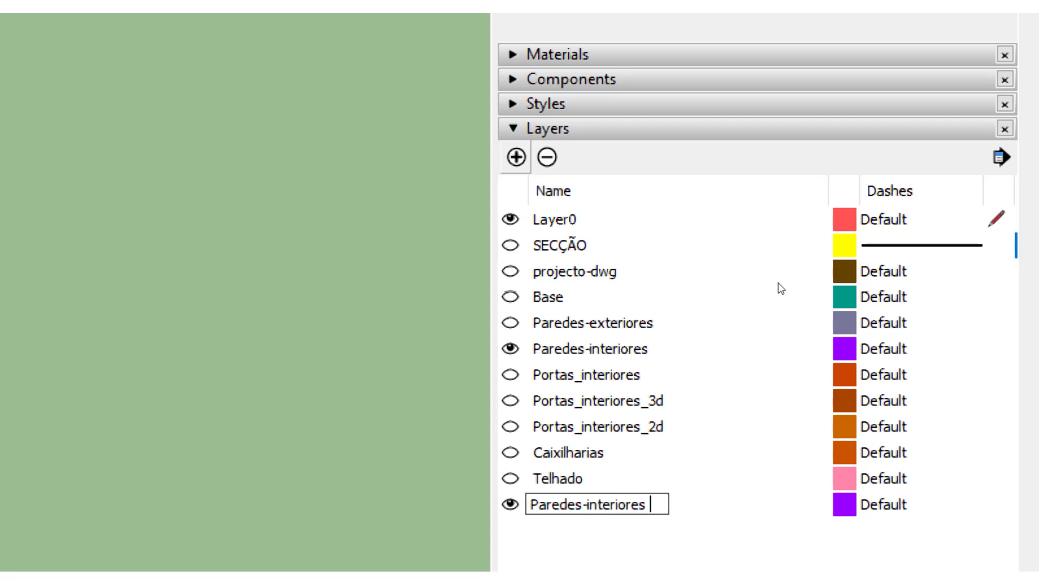
type(" TIJOO")
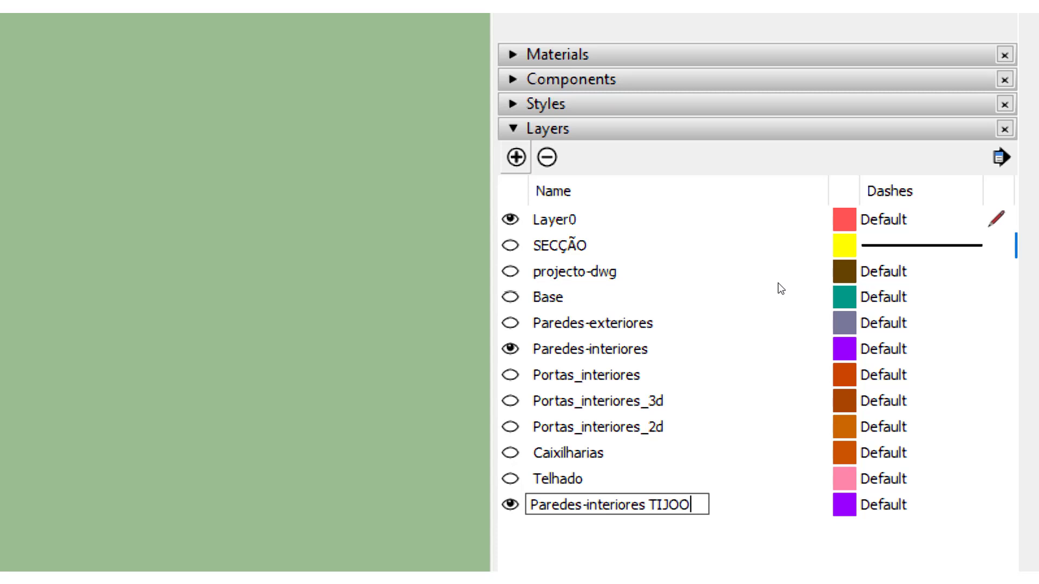
key("BackSpace")
type("O")
key("BackSpace")
type("LO")
key("Return")
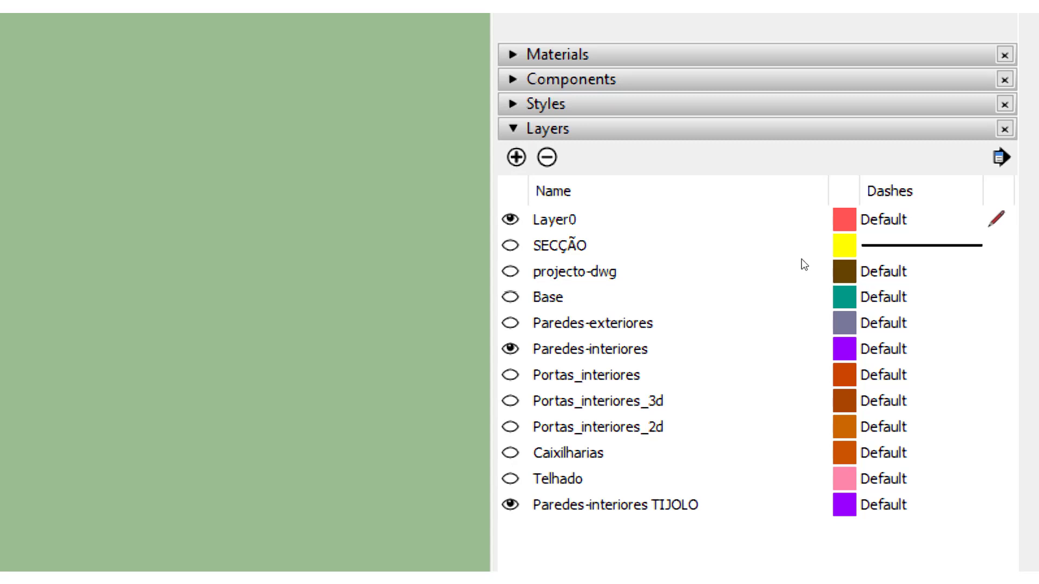
type("Pa")
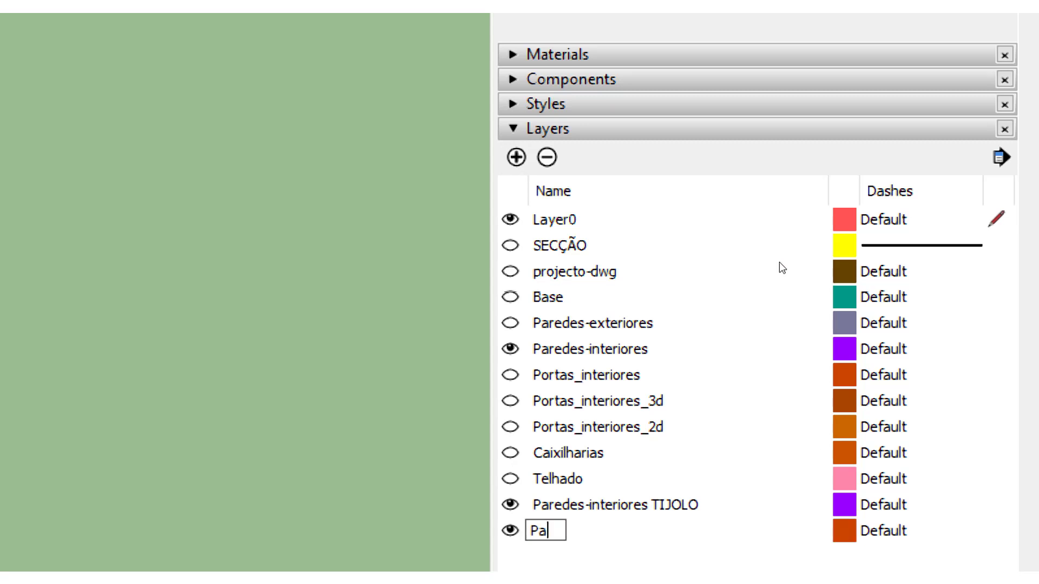
type("redes-")
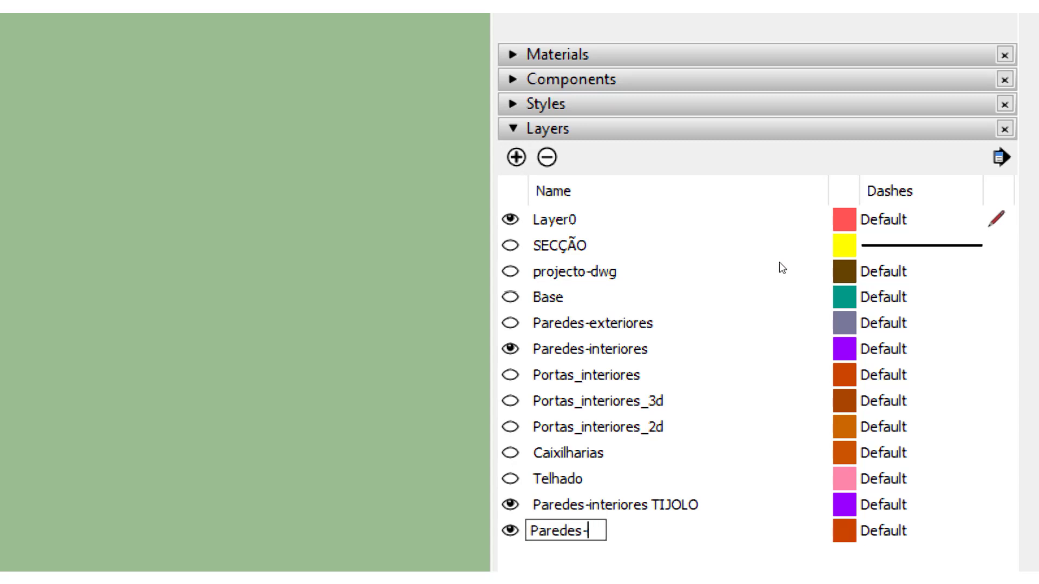
type("interiores ")
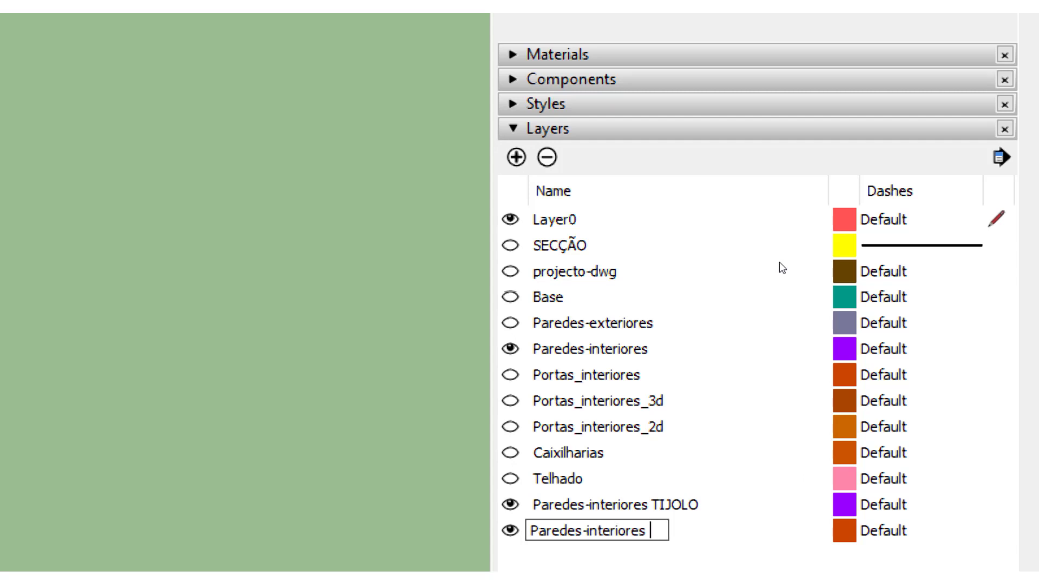
type("REBOCO")
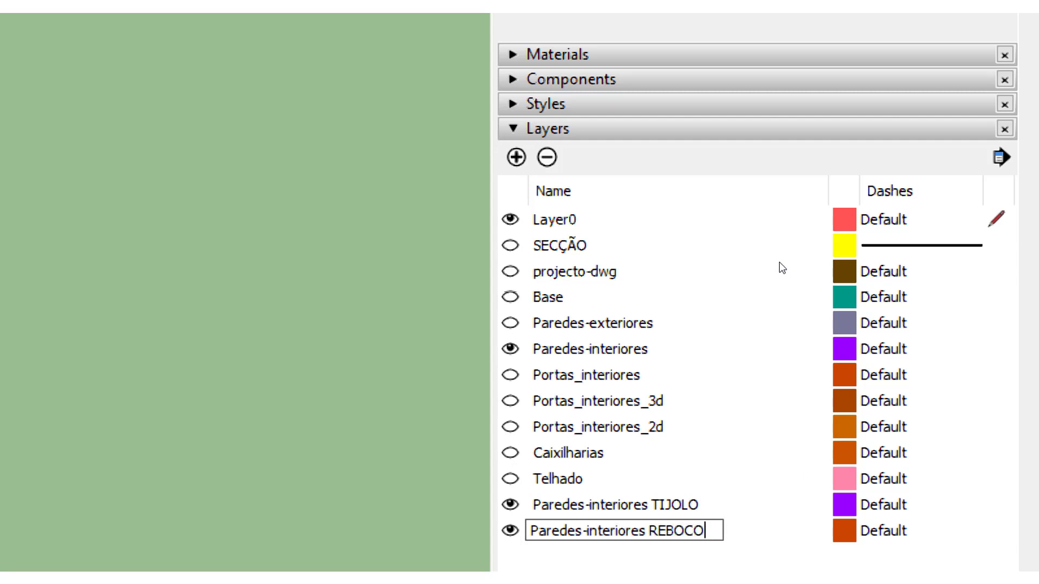
key("Return")
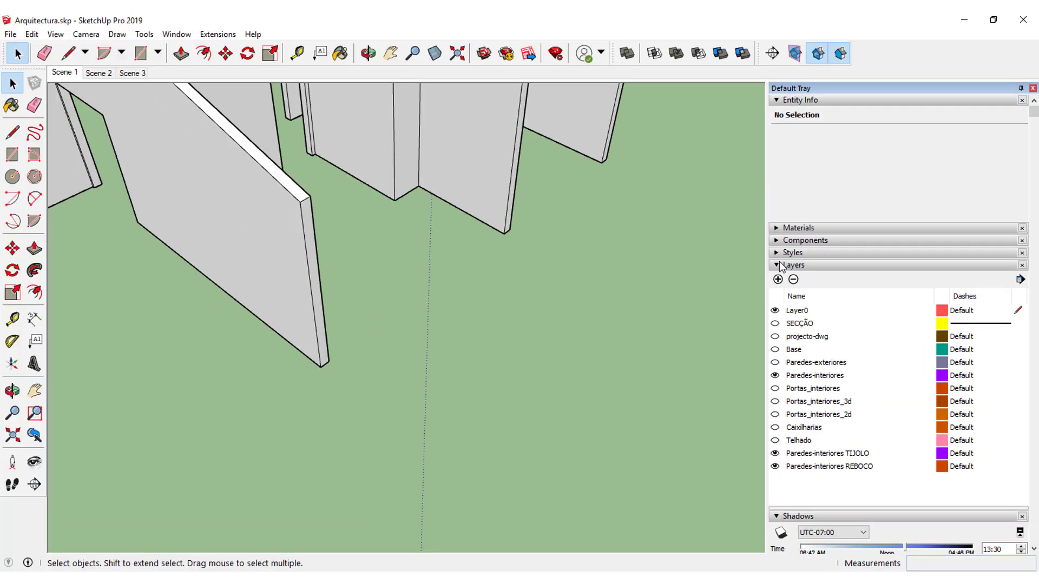
Draw a 1 m square on the ground and extrude it 2 cm into a slab
mouse_move(487, 357)
middle_mouse_down()
mouse_move(475, 369)
mouse_move(527, 360)
mouse_move(508, 375)
mouse_move(513, 360)
mouse_move(590, 345)
mouse_move(501, 322)
mouse_move(330, 343)
middle_mouse_up()
left_click(12, 154)
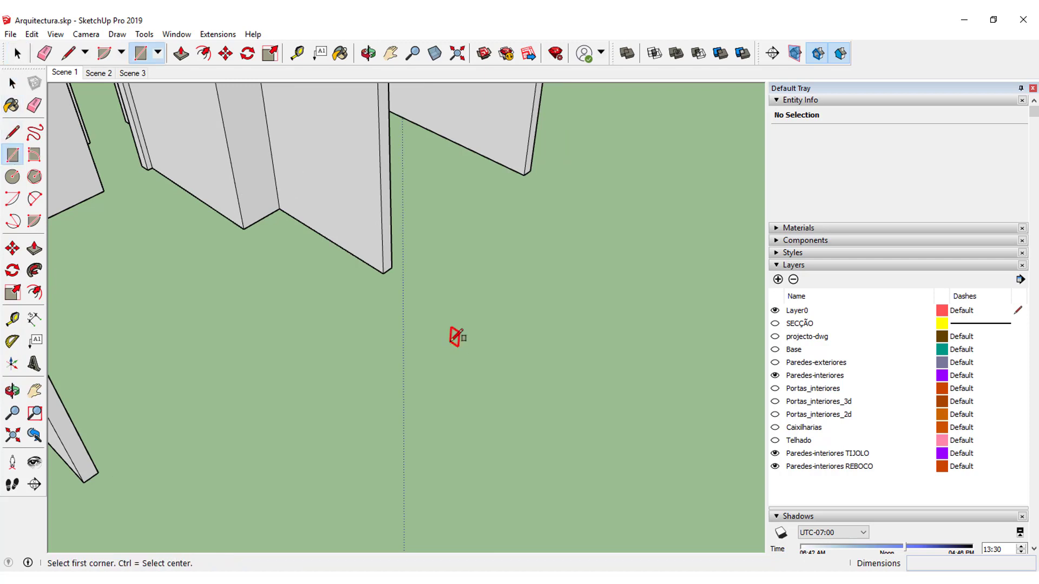
left_click(450, 341)
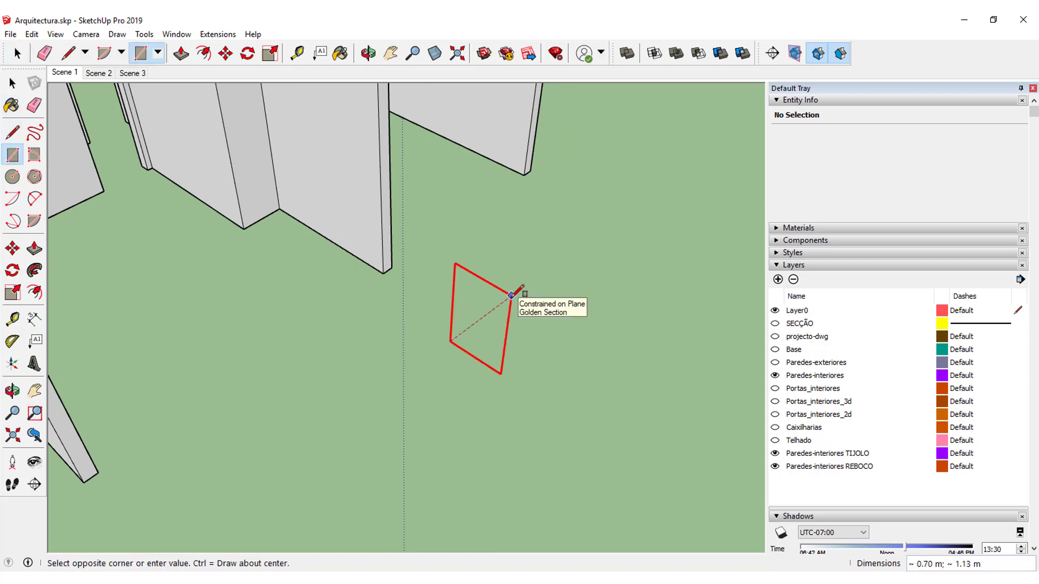
type("1;1")
key("Return")
mouse_move(515, 352)
middle_mouse_down()
mouse_move(485, 276)
mouse_move(452, 271)
middle_mouse_up()
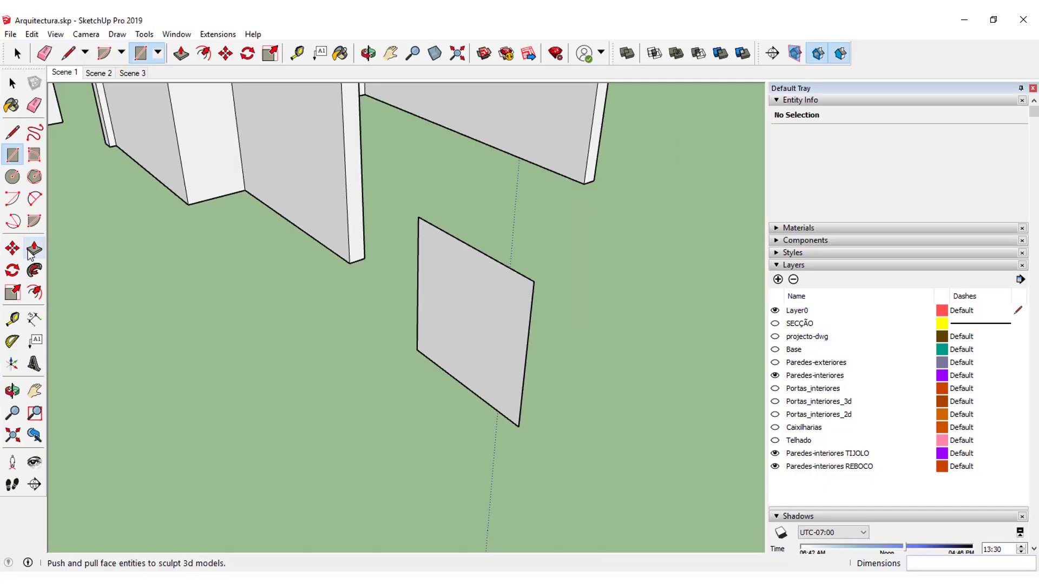
left_click(34, 249)
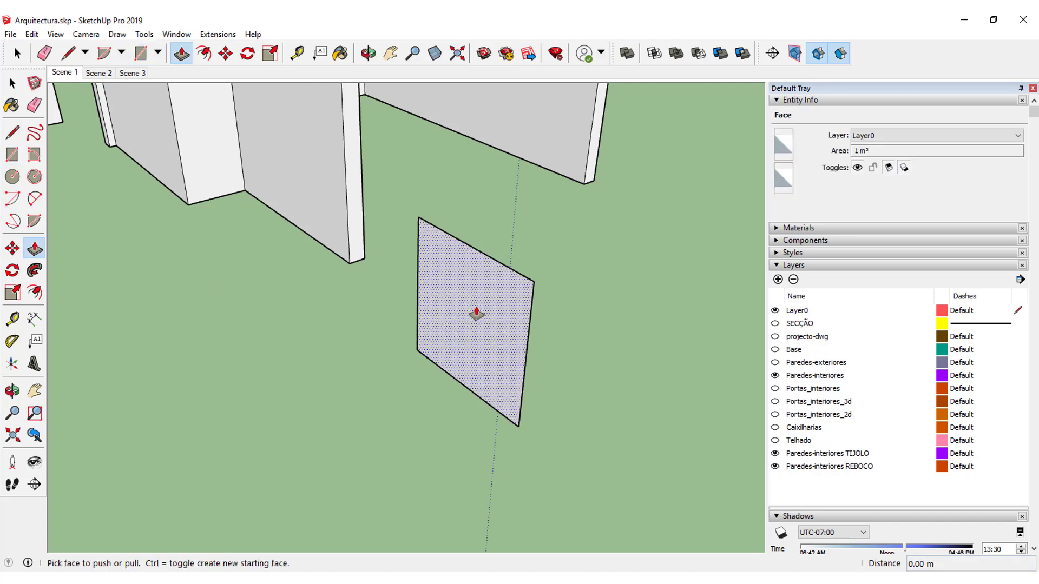
left_click(476, 314)
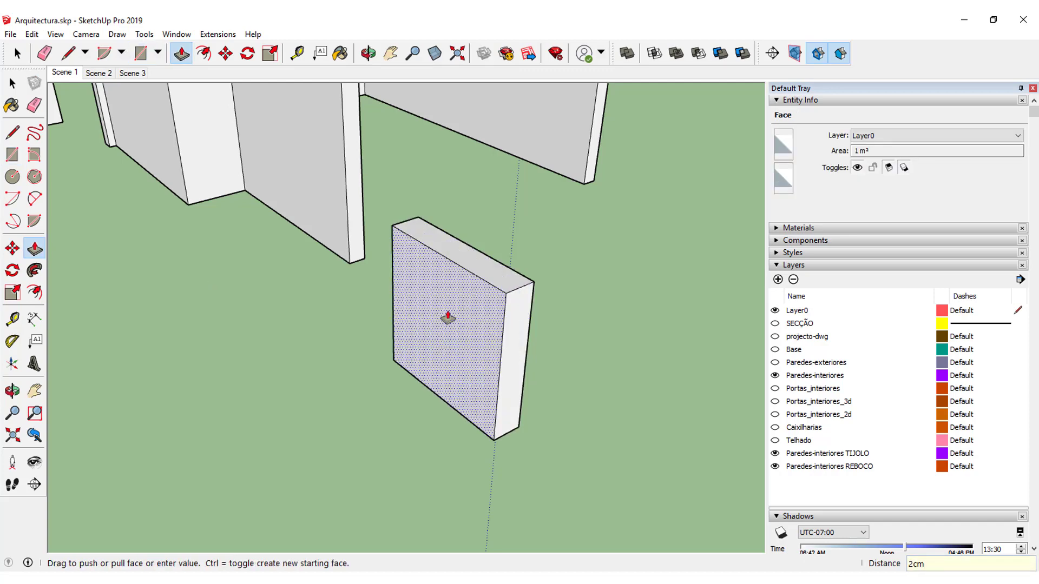
key("Return")
Make the whole 2 cm slab a group
left_click(14, 86)
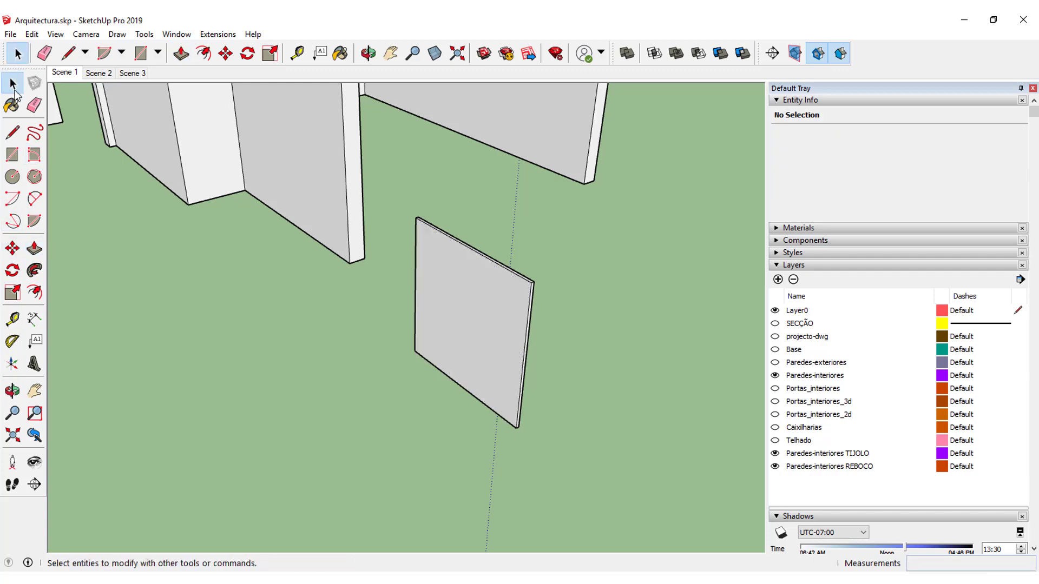
scroll(481, 341, "up", 2)
triple_click(508, 341)
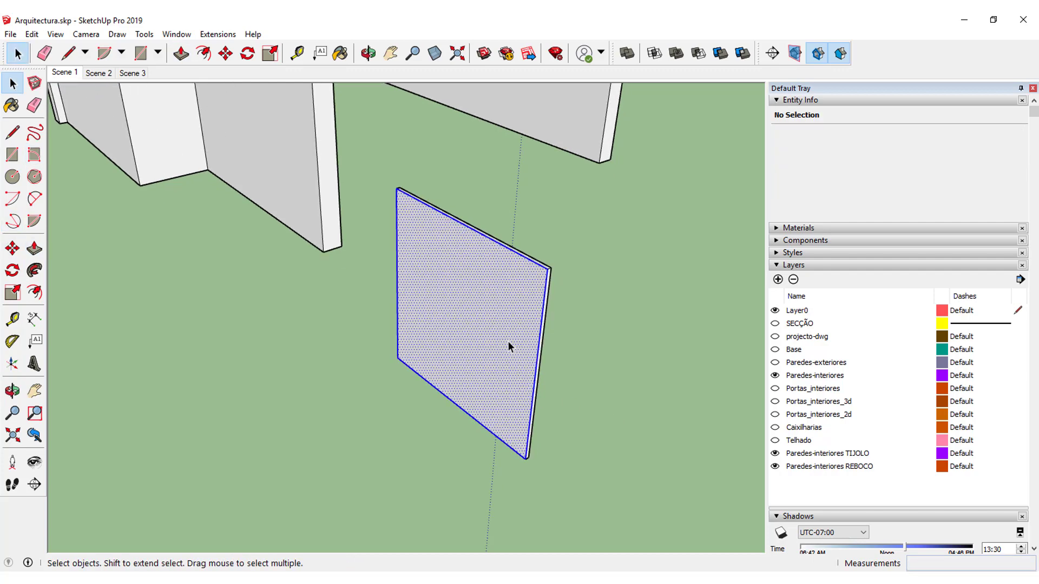
scroll(539, 330, "up", 1)
right_click(505, 314)
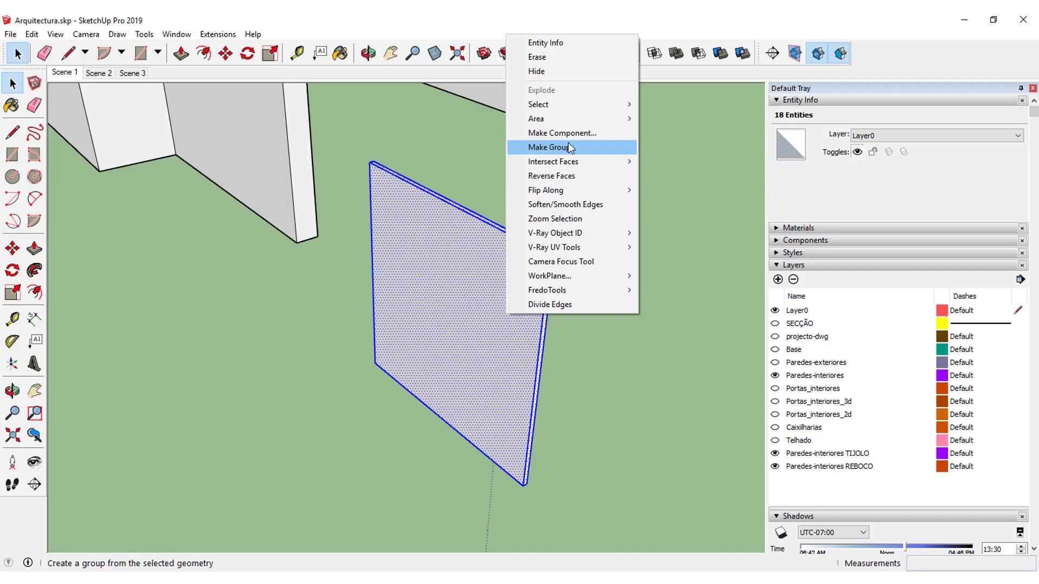
left_click(571, 142)
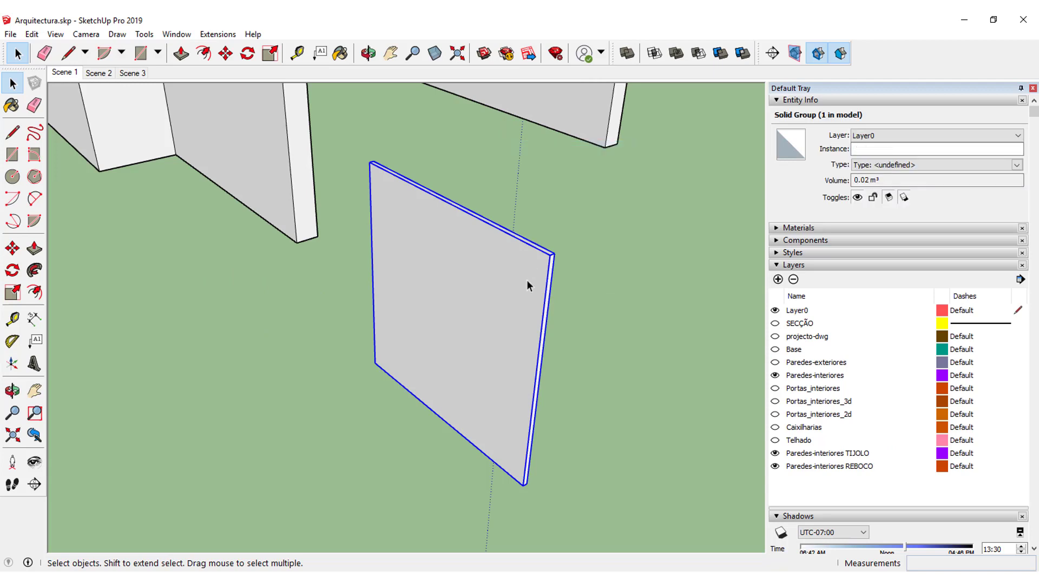
mouse_move(641, 287)
middle_mouse_down()
mouse_move(638, 301)
mouse_move(646, 293)
mouse_move(622, 281)
mouse_move(534, 318)
mouse_move(487, 320)
middle_mouse_up()
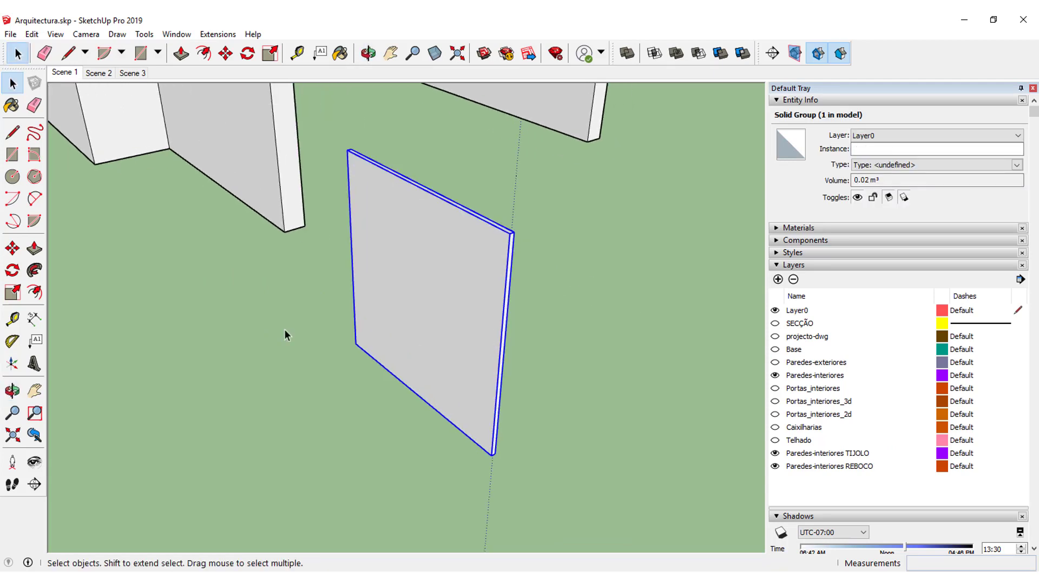
Draw a 1 m square at the thin panel's corner and extrude it 11 cm
left_click(11, 157)
scroll(358, 338, "up", 3)
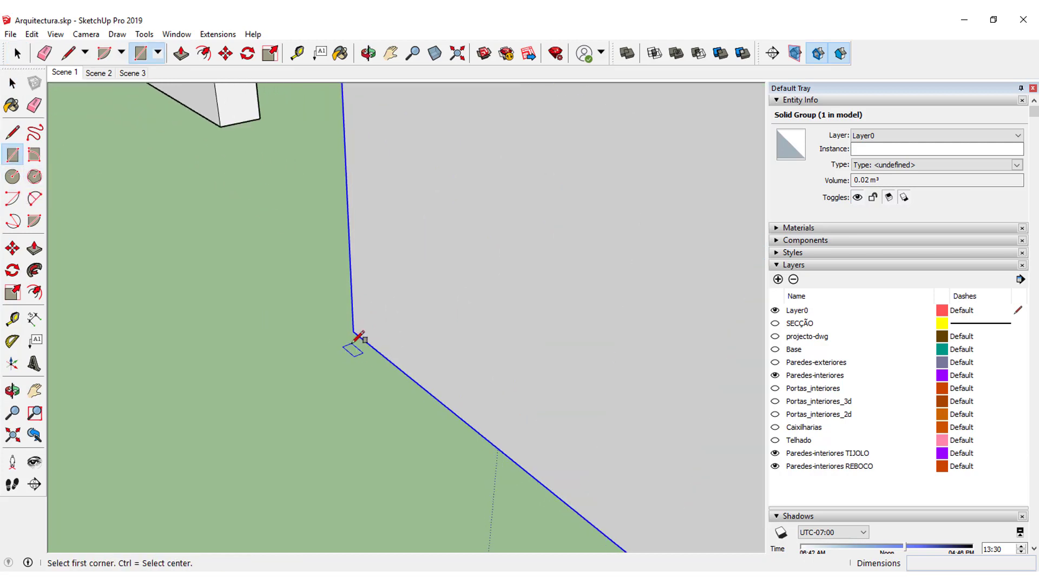
left_click(356, 342)
scroll(365, 346, "down", 3)
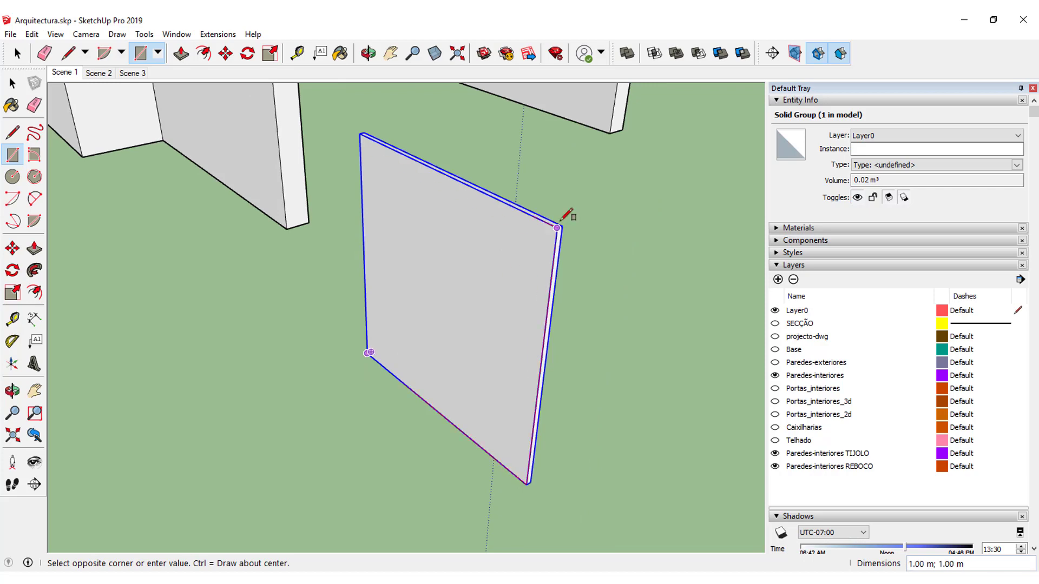
left_click(558, 226)
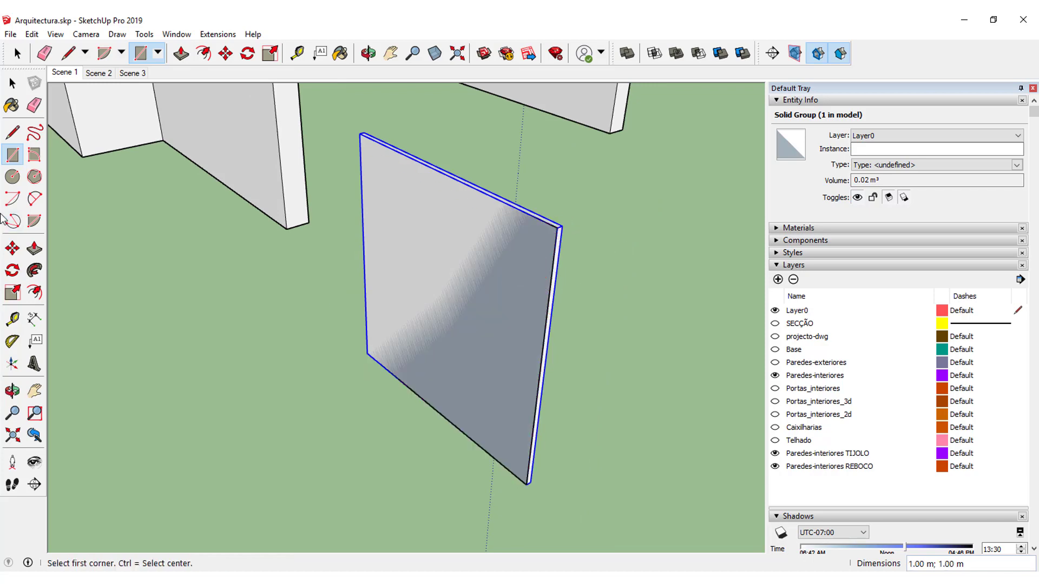
left_click(34, 249)
left_click_drag(476, 251, 438, 240)
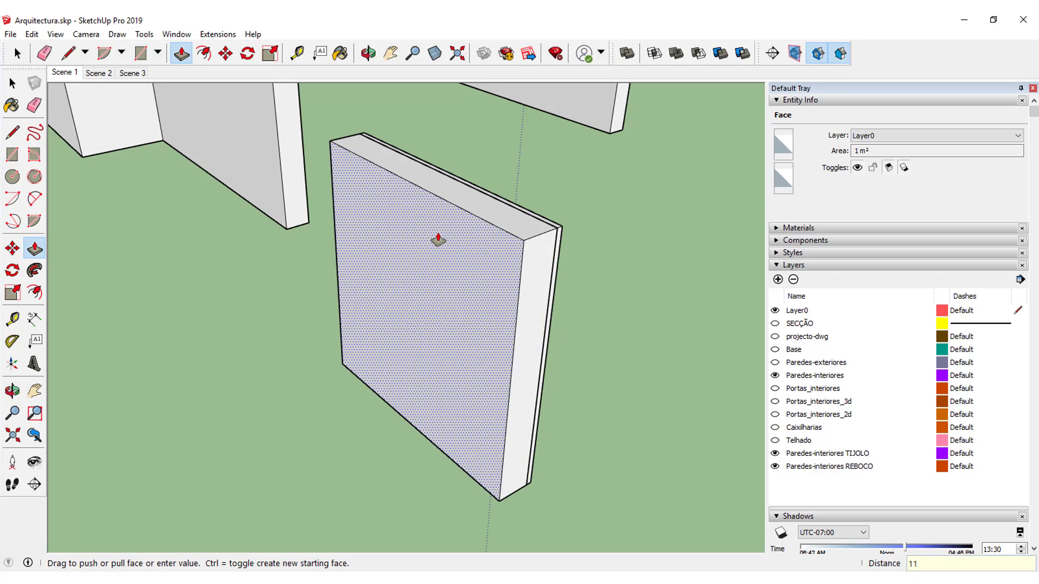
type("cm")
key("Return")
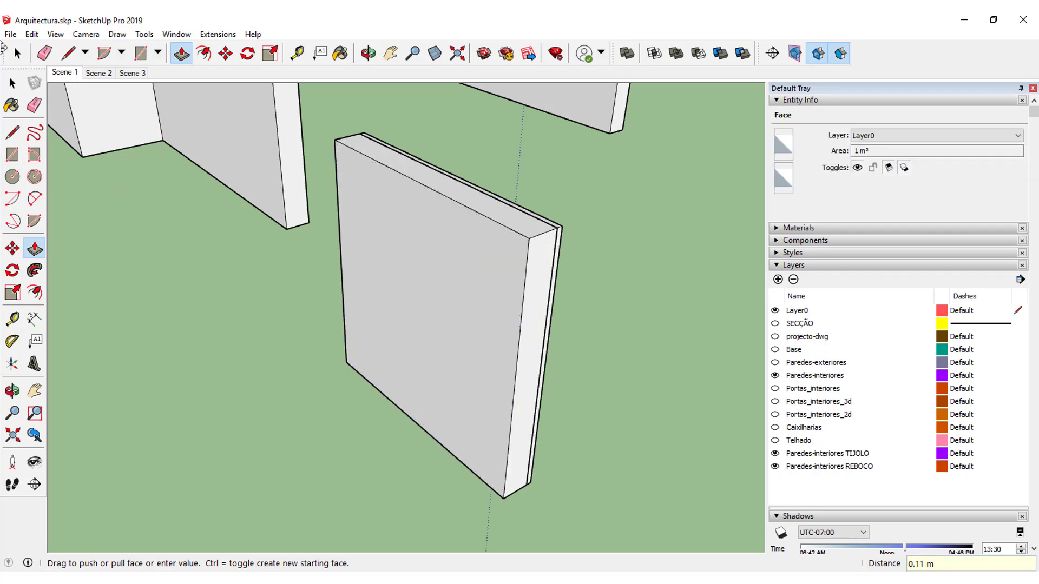
Make the whole 11 cm slab a group
left_click(12, 84)
triple_click(522, 320)
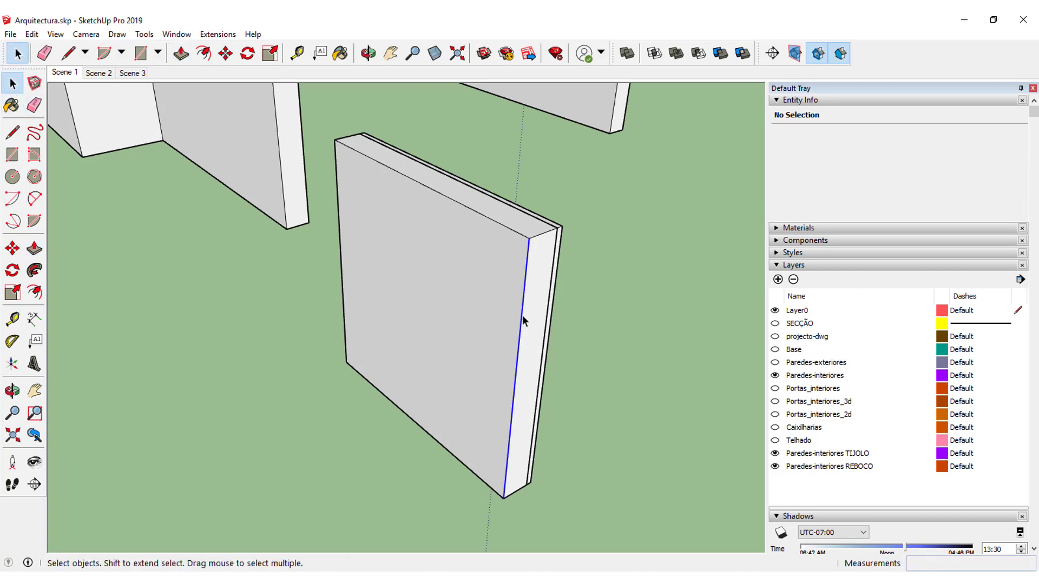
right_click(523, 320)
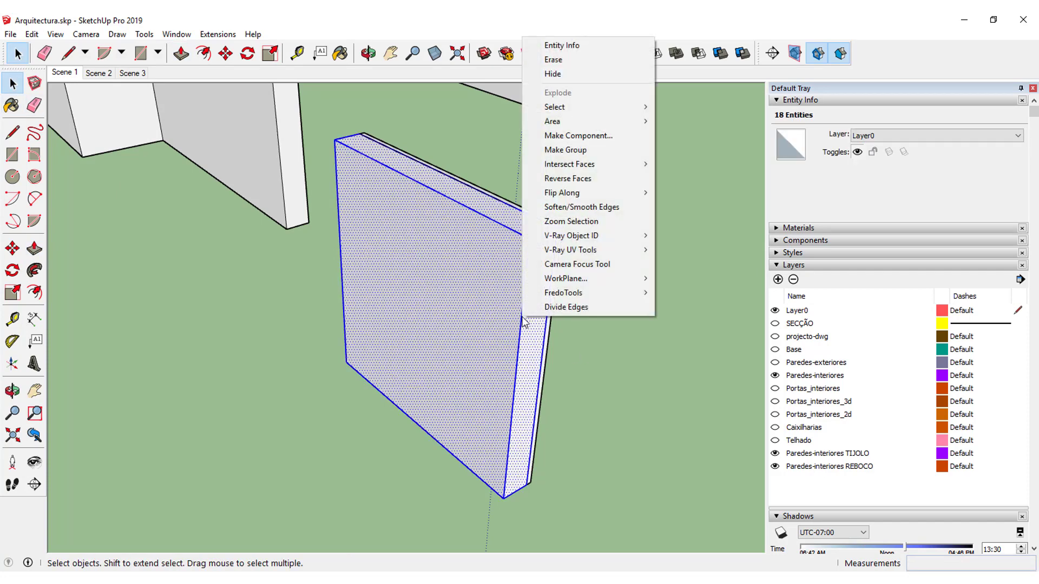
left_click(593, 152)
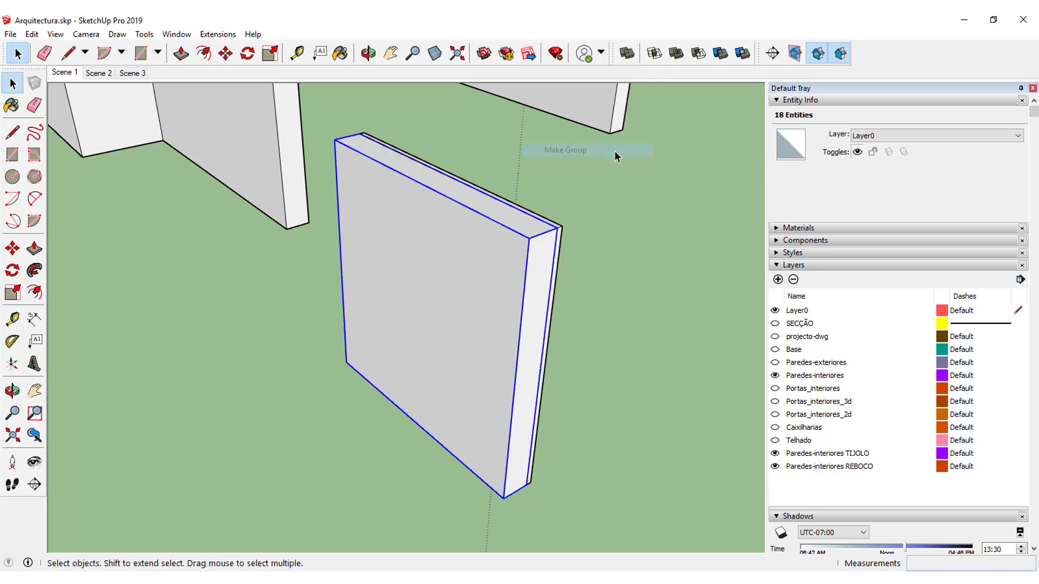
Paint the 11 cm slab with Brick Antique 01 from the Brick, Cladding and Siding collection
left_click(777, 230)
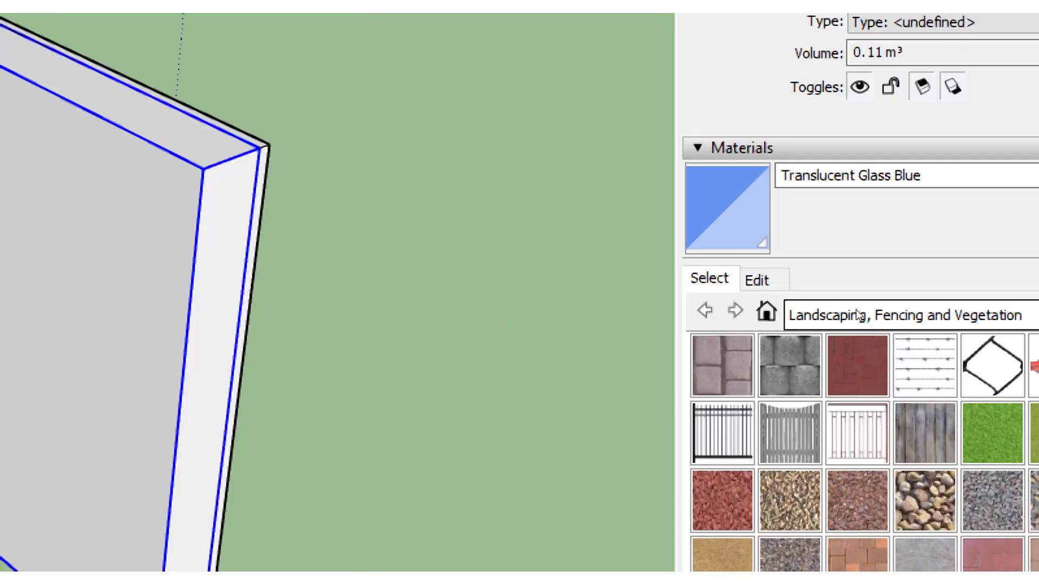
left_click(858, 315)
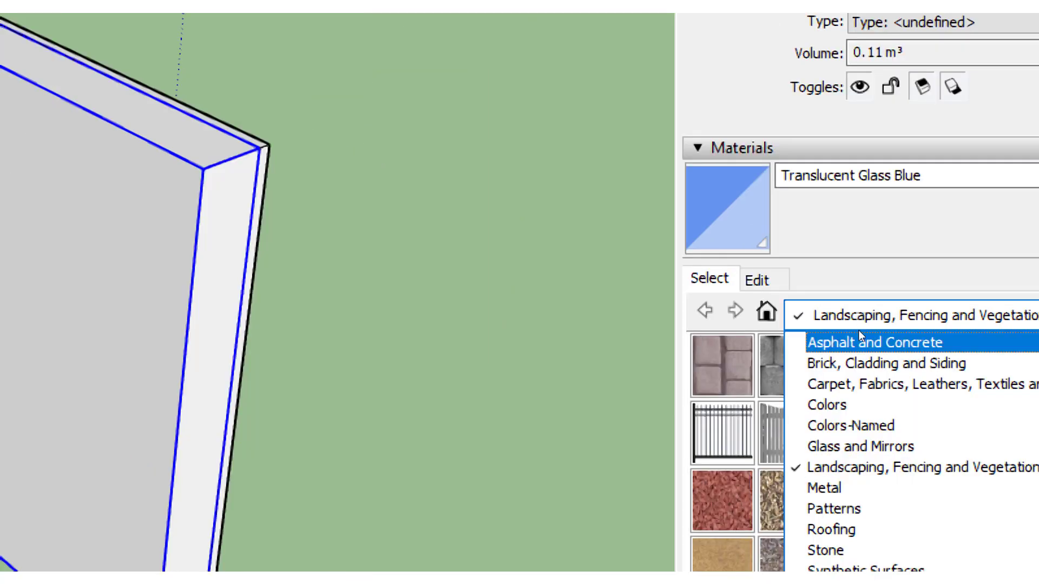
left_click(859, 363)
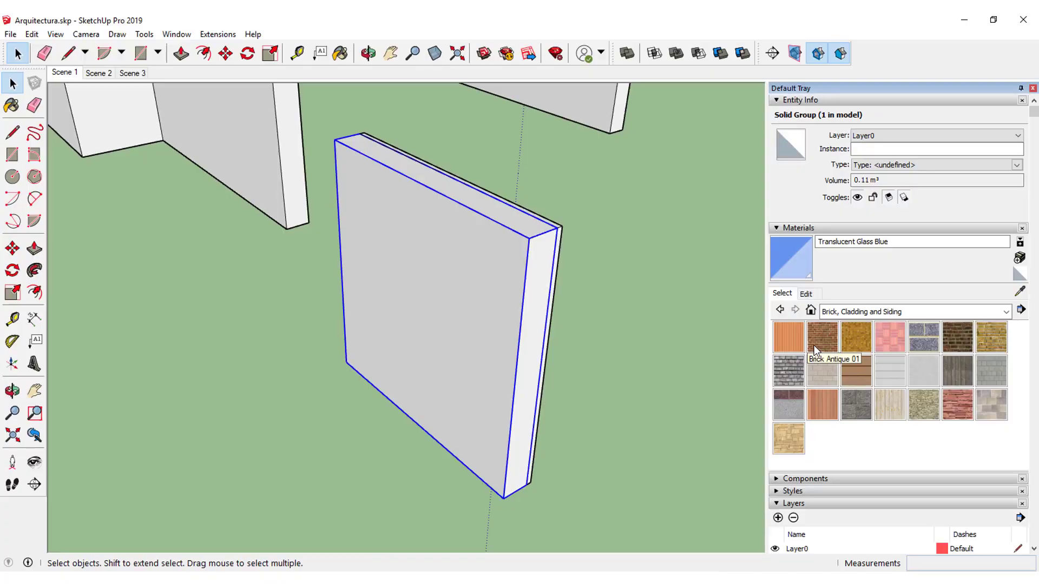
left_click(814, 346)
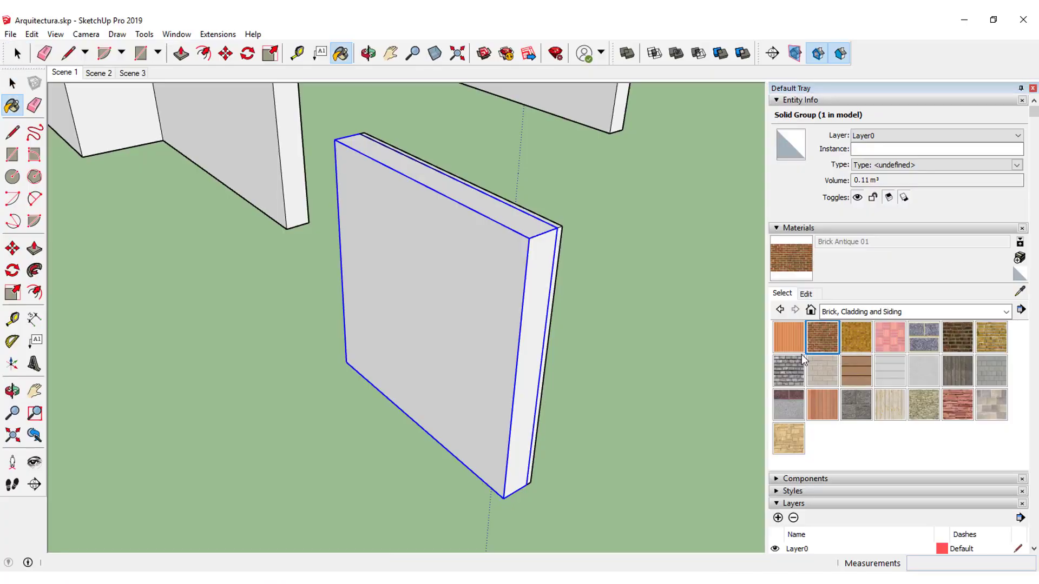
left_click(477, 287)
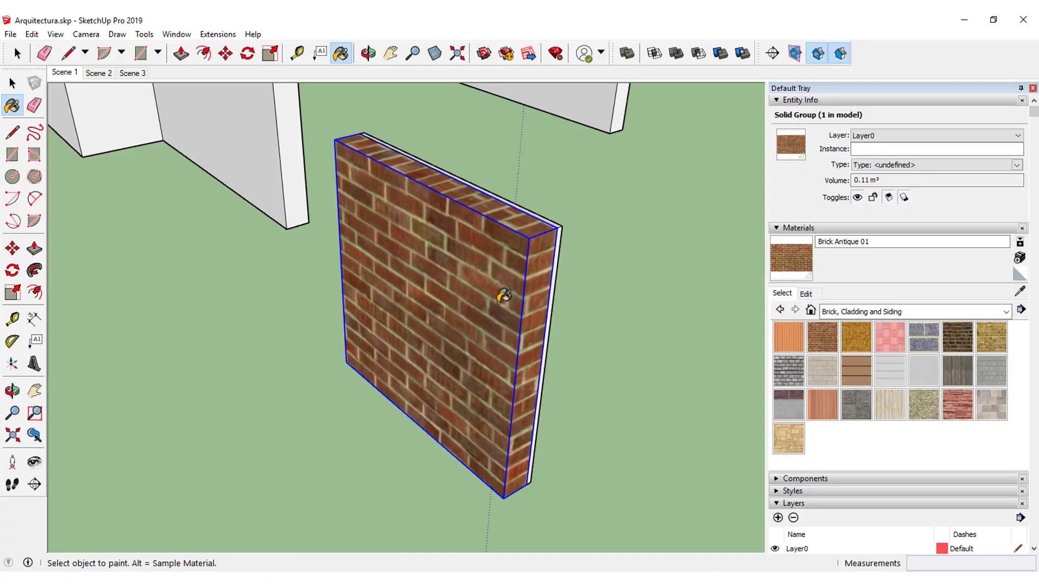
scroll(559, 295, "up", 2)
scroll(626, 306, "down", 2)
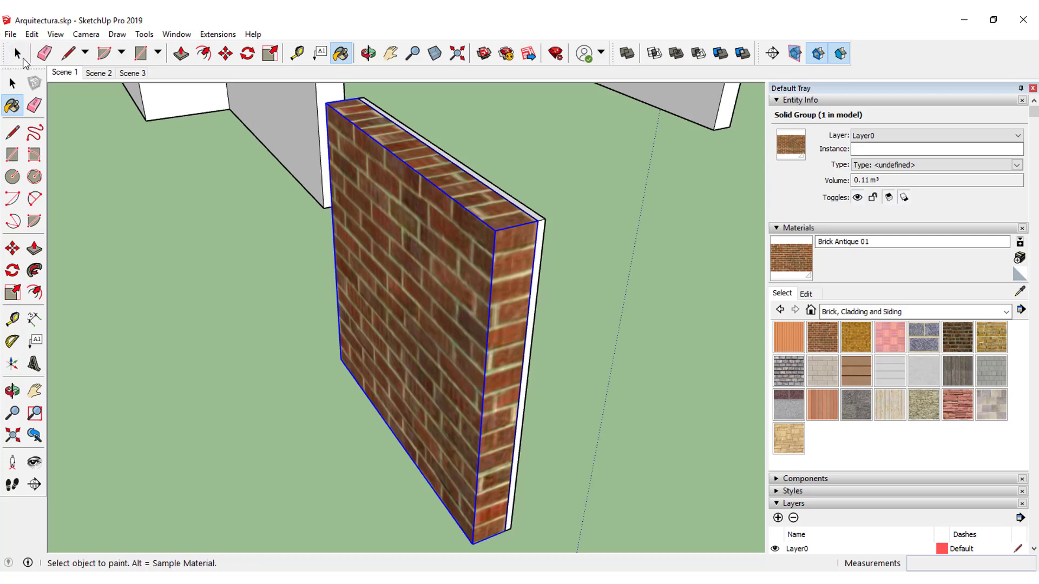
left_click(23, 60)
Start copying the thin panel from its top corner, then cancel and clear the selection
left_click(528, 365)
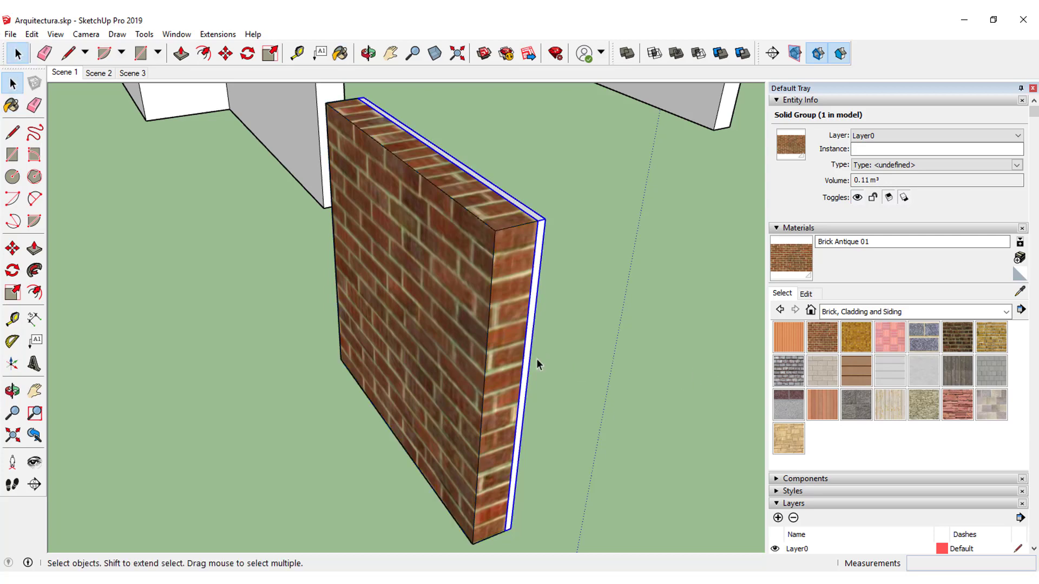
left_click(13, 249)
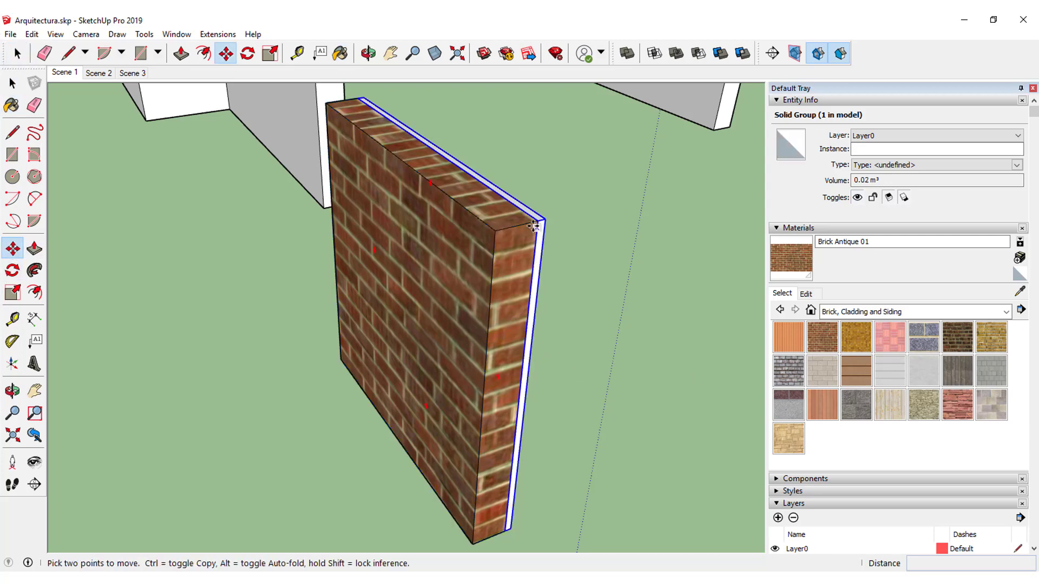
key("ctrl")
left_click(545, 219)
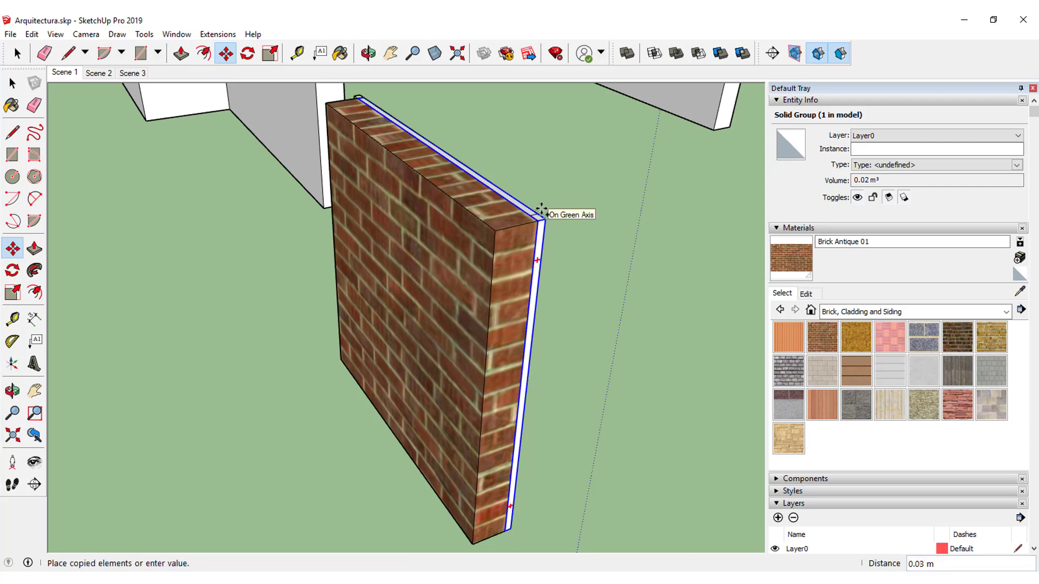
key("Escape")
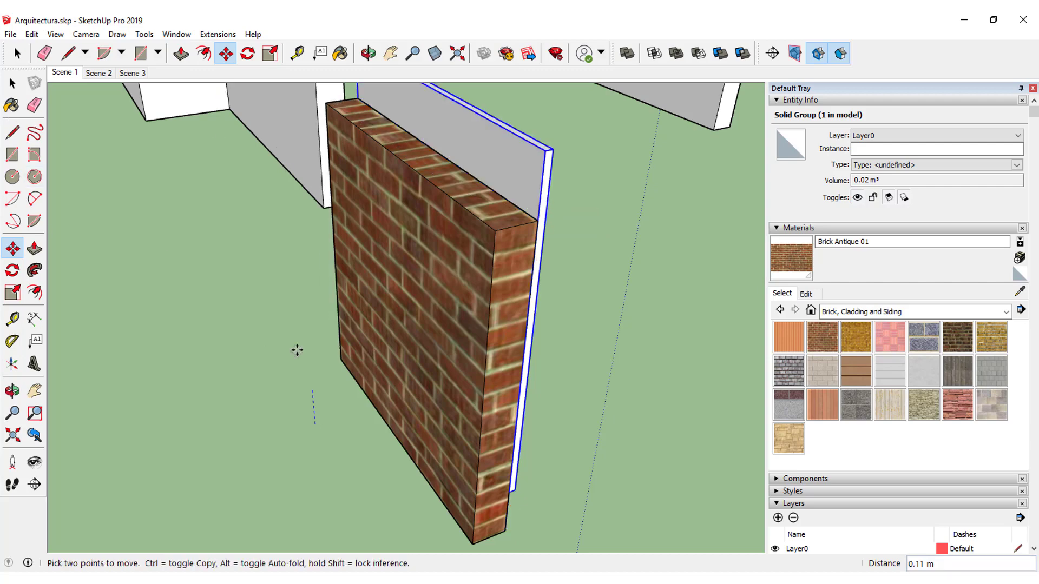
key("ctrl+t")
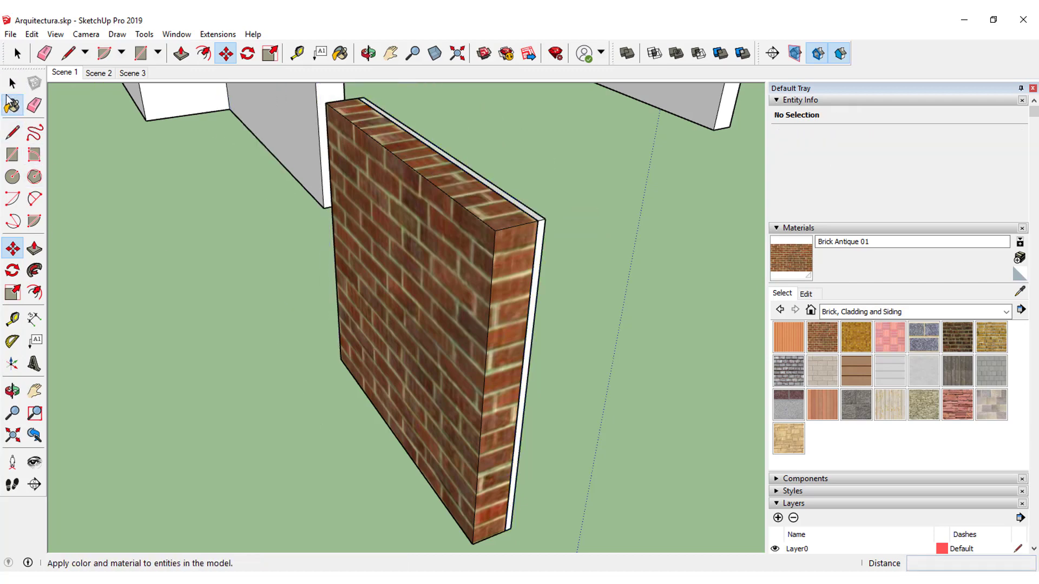
left_click(13, 83)
Copy the 2 cm panel onto the brick slab's opposite face and orbit to check
left_click(539, 245)
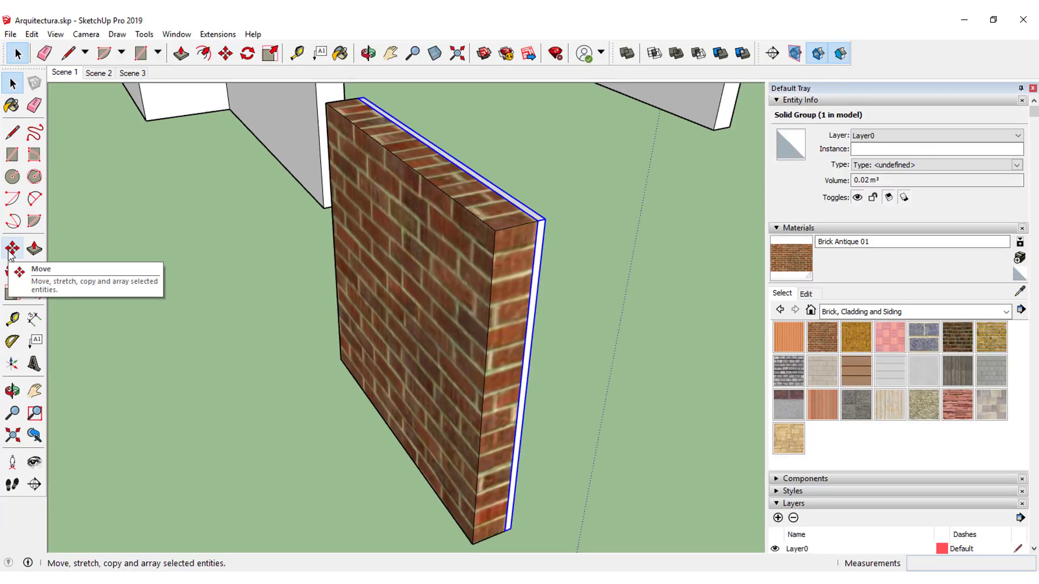
left_click(11, 250)
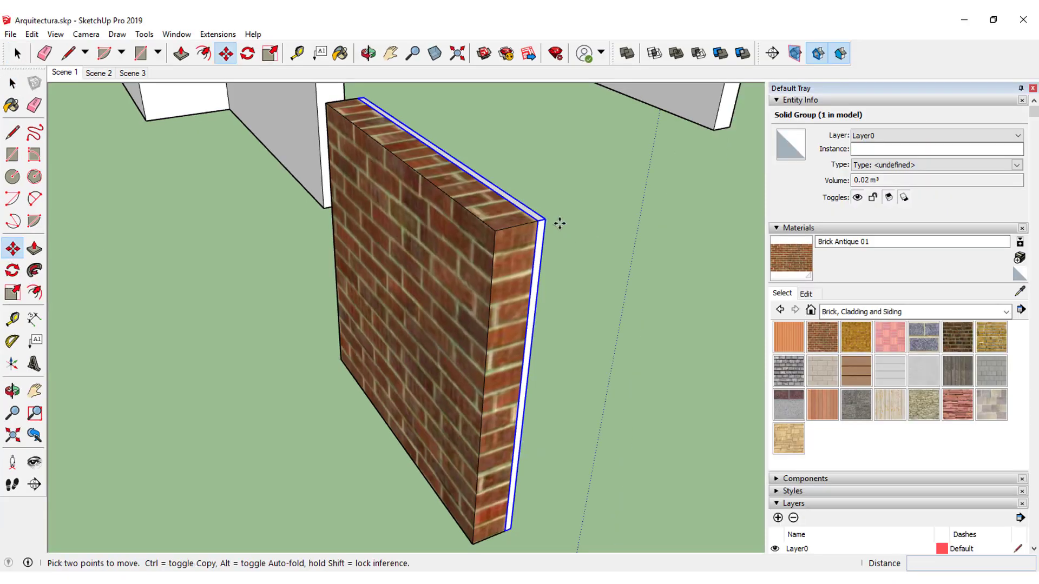
left_click(542, 220)
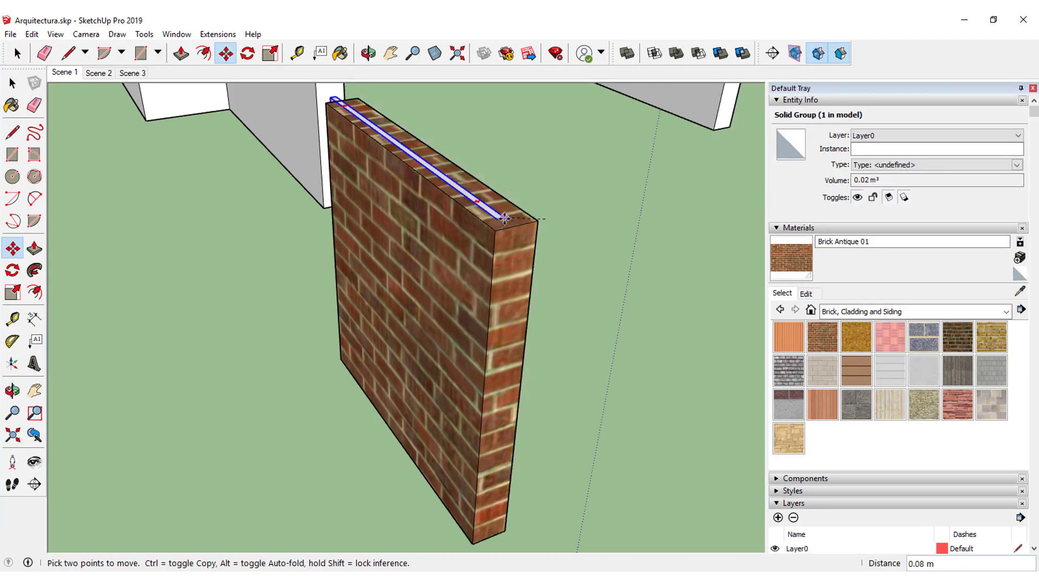
key("ctrl")
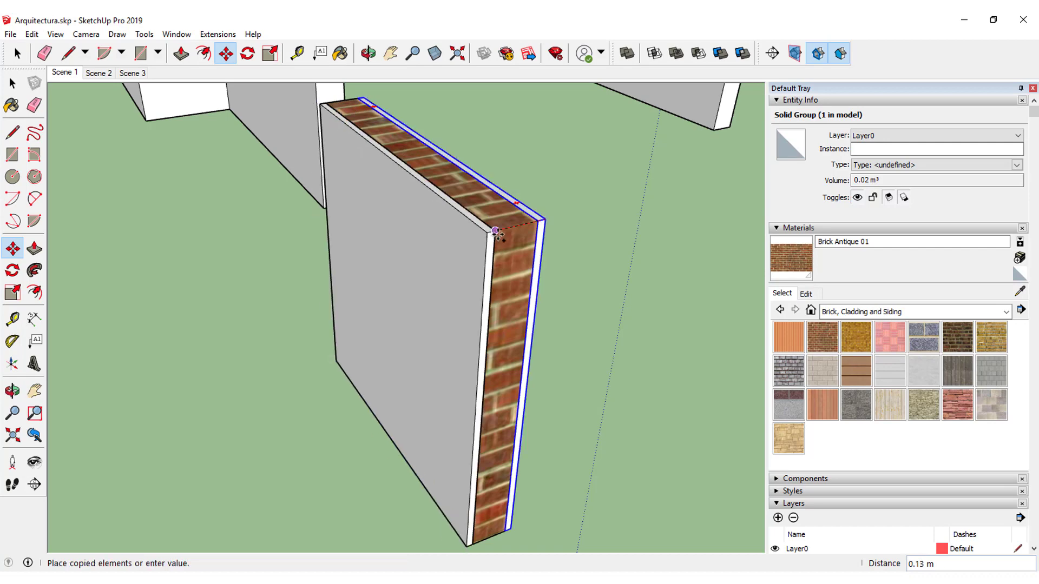
left_click(496, 234)
scroll(497, 234, "down", 2)
middle_click_drag(503, 324, 538, 403)
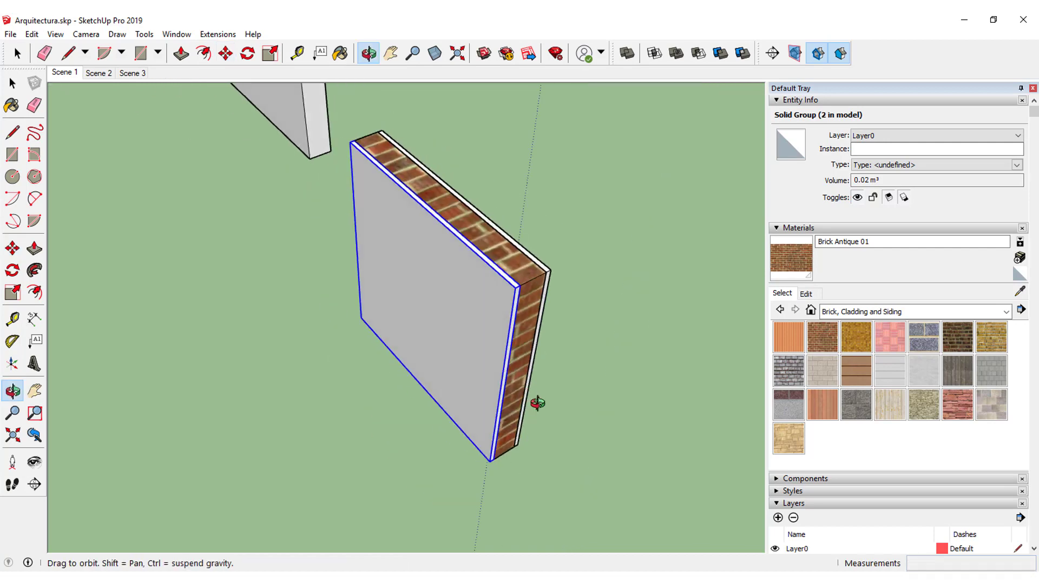
key("m")
scroll(538, 403, "up", 2)
Assign the brick slab group to the Paredes-interiores TIJOLO layer
left_click(12, 83)
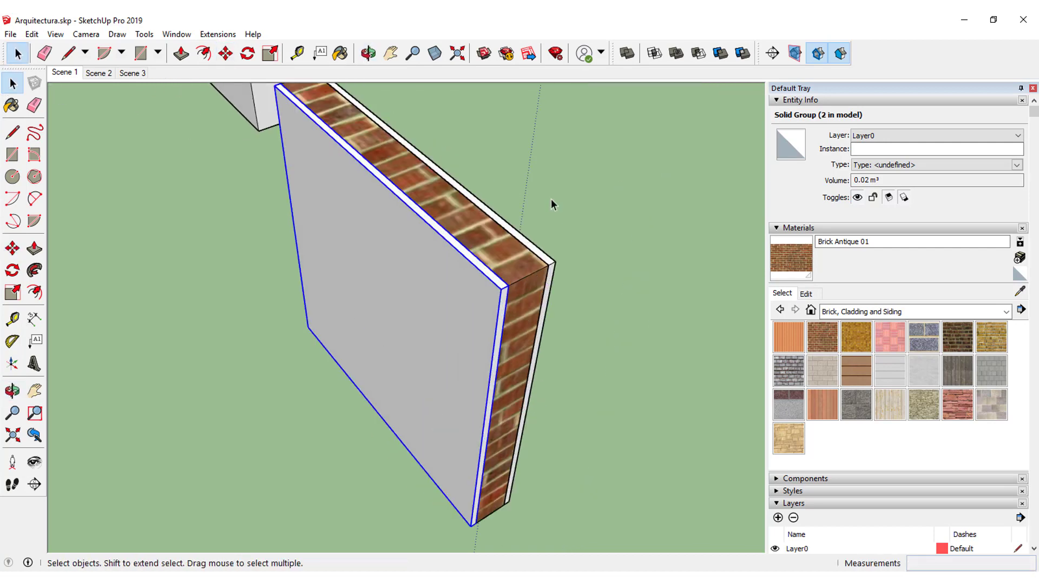
left_click(551, 200)
scroll(517, 277, "up", 1)
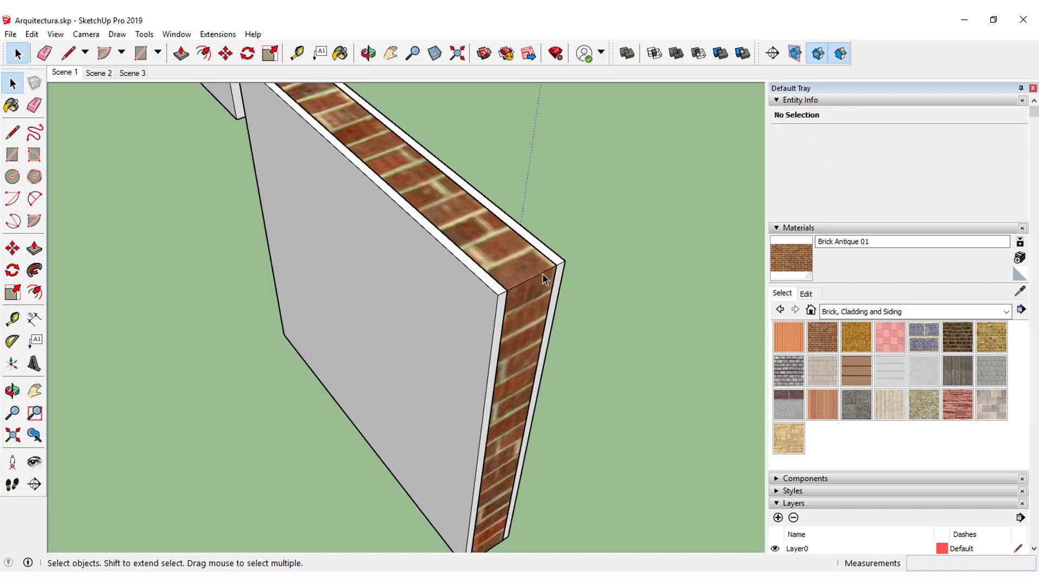
scroll(808, 163, "down", 2)
scroll(826, 204, "down", 5)
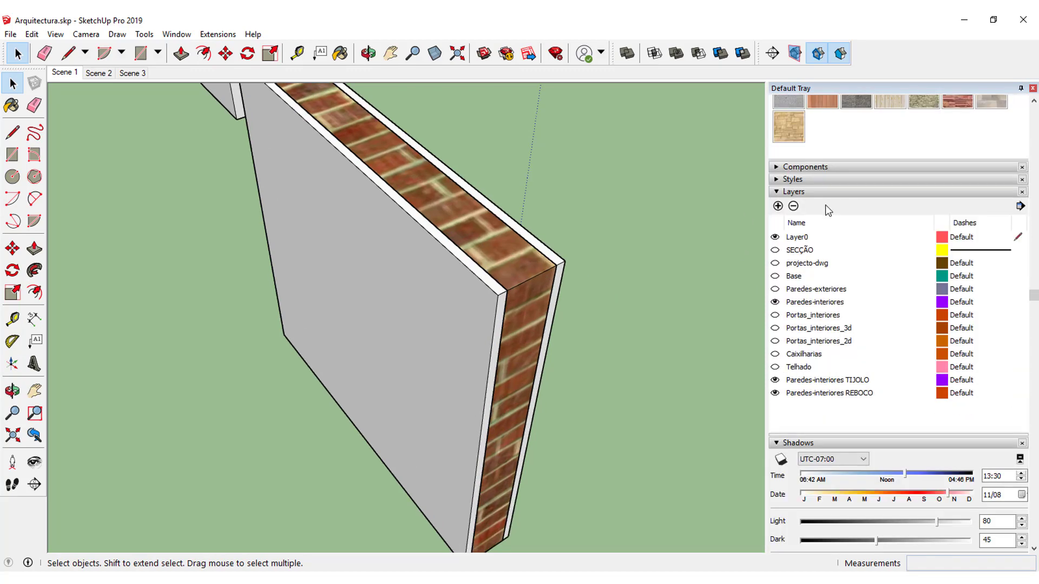
scroll(847, 243, "up", 3)
scroll(846, 244, "up", 4)
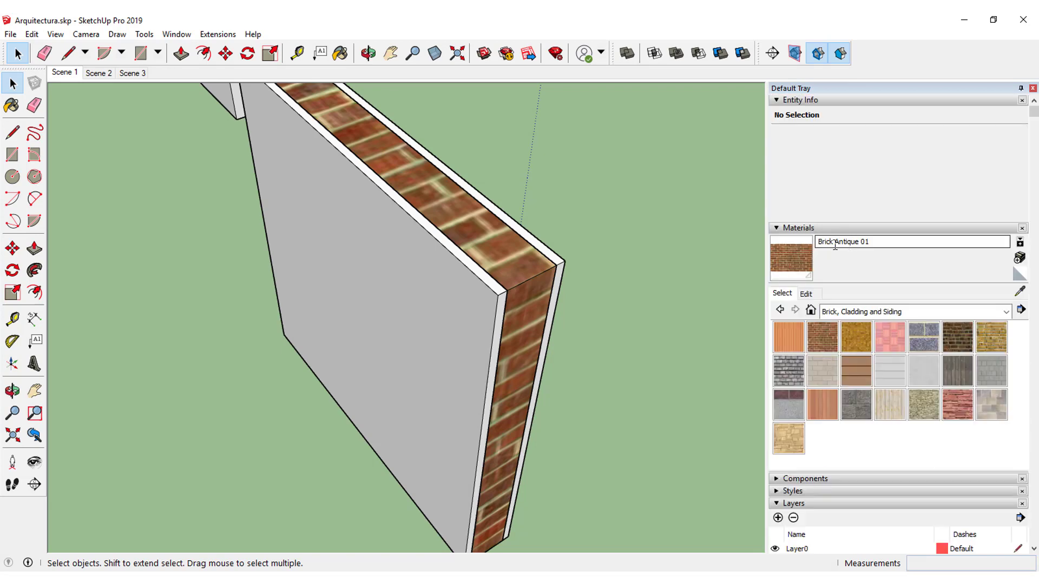
left_click(493, 256)
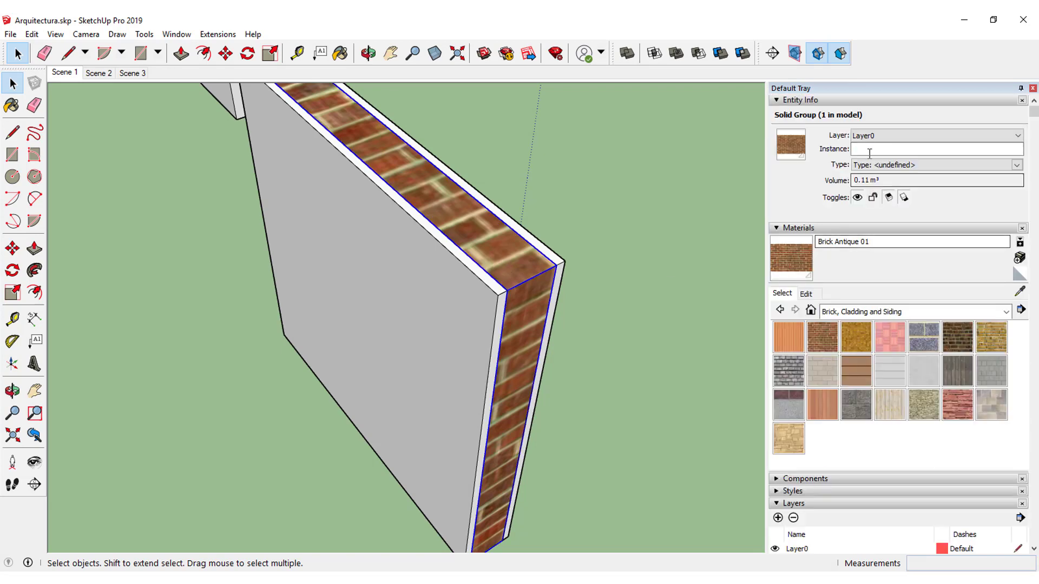
left_click(908, 132)
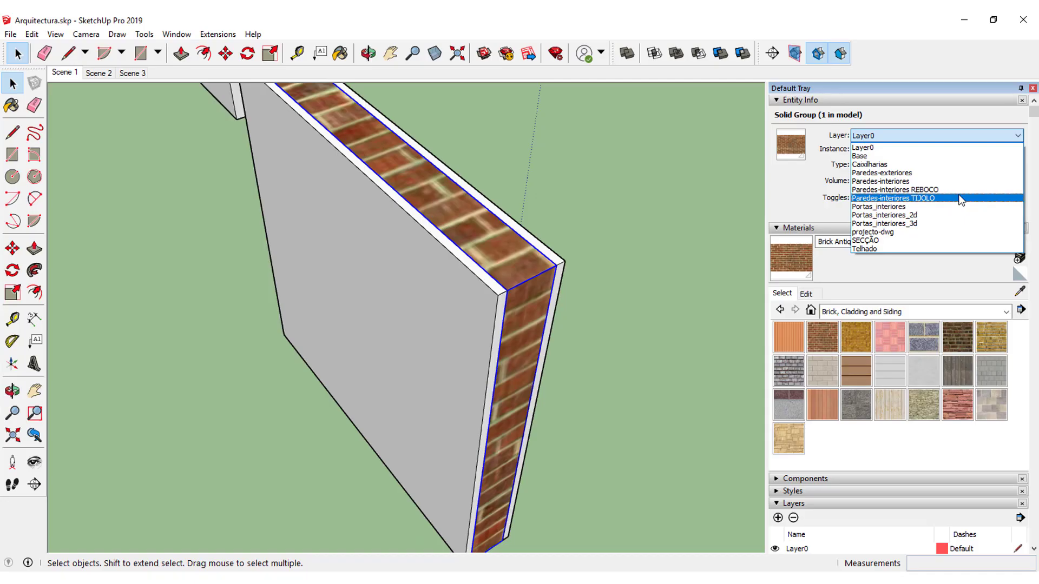
left_click(960, 200)
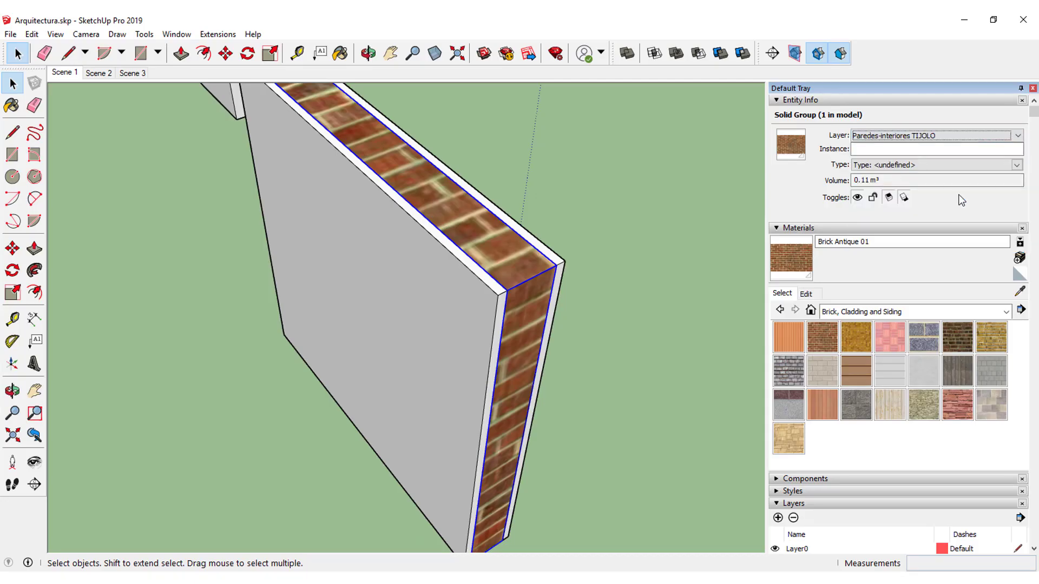
Select both plaster panels, back and front
left_click(595, 270)
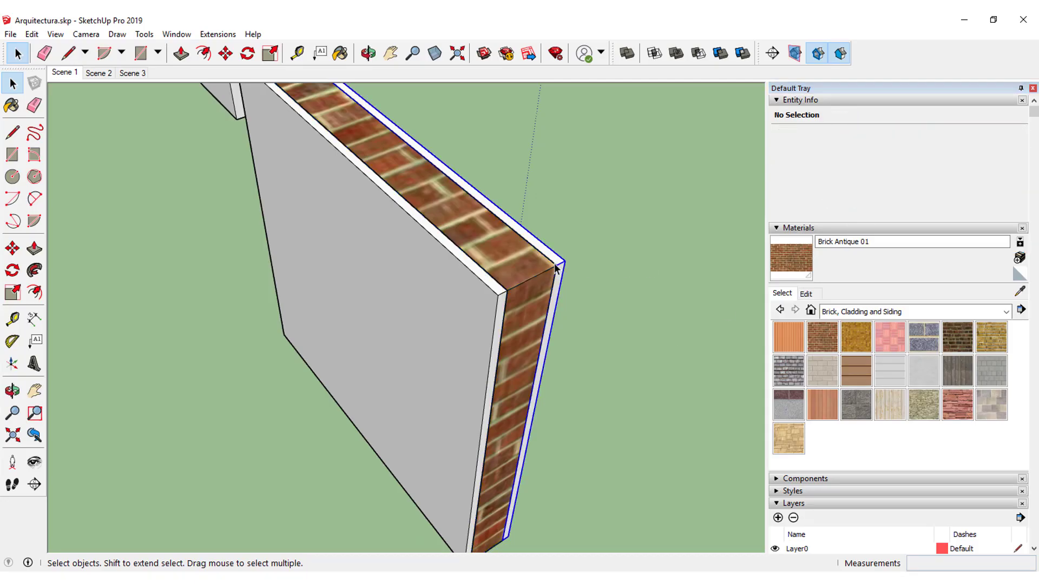
left_click(522, 291)
left_click(485, 291, "shift")
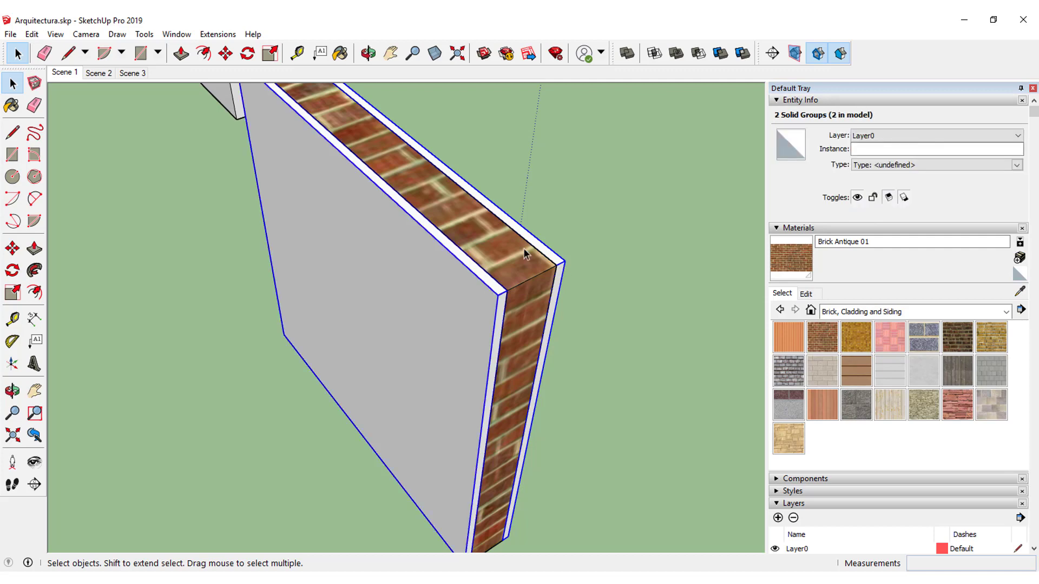
Assign both thin plaster groups to the Paredes-interiores REBOCO layer
left_click(904, 135)
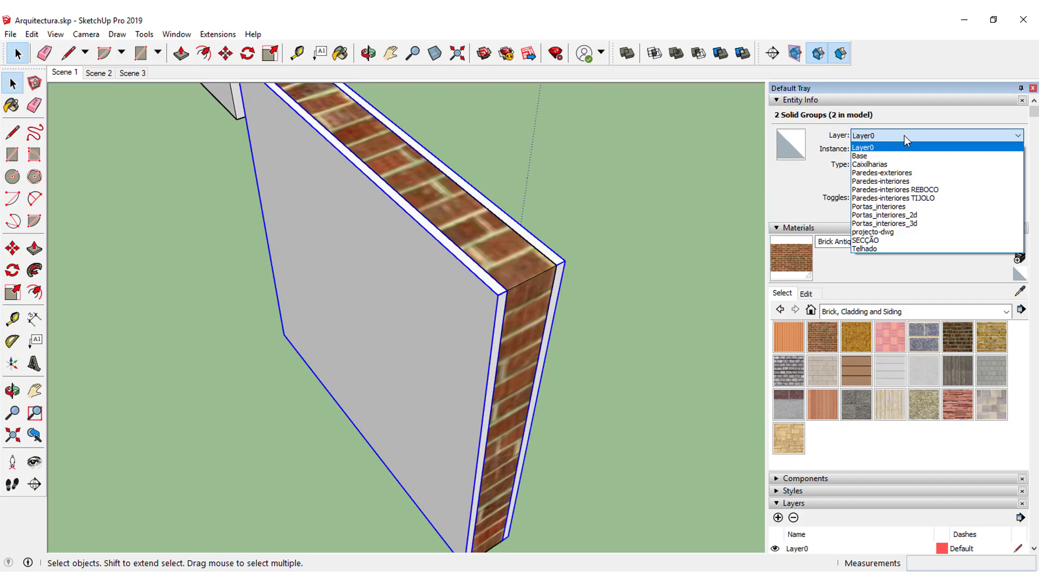
key("super+p")
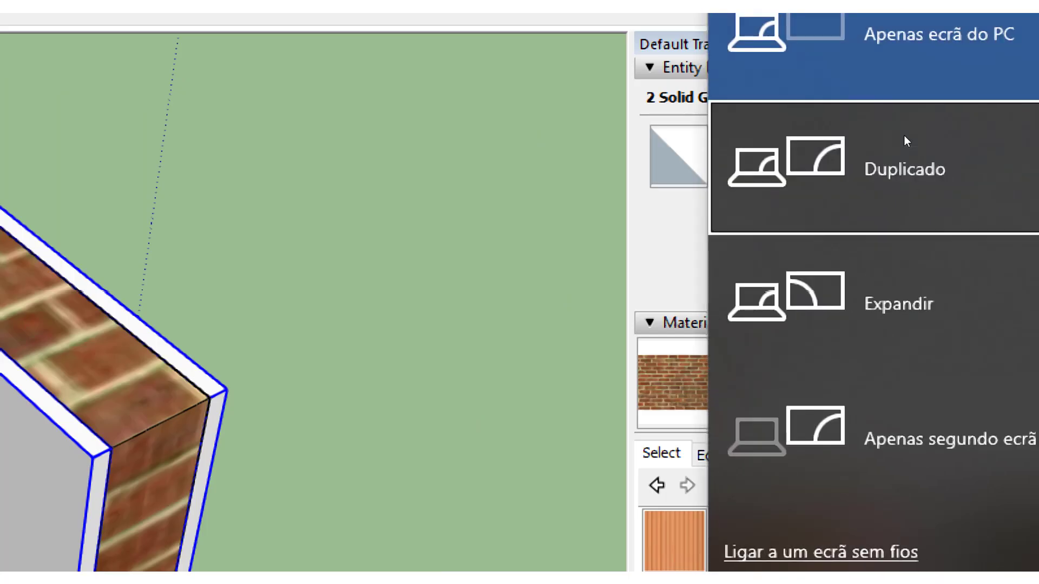
key("super+p")
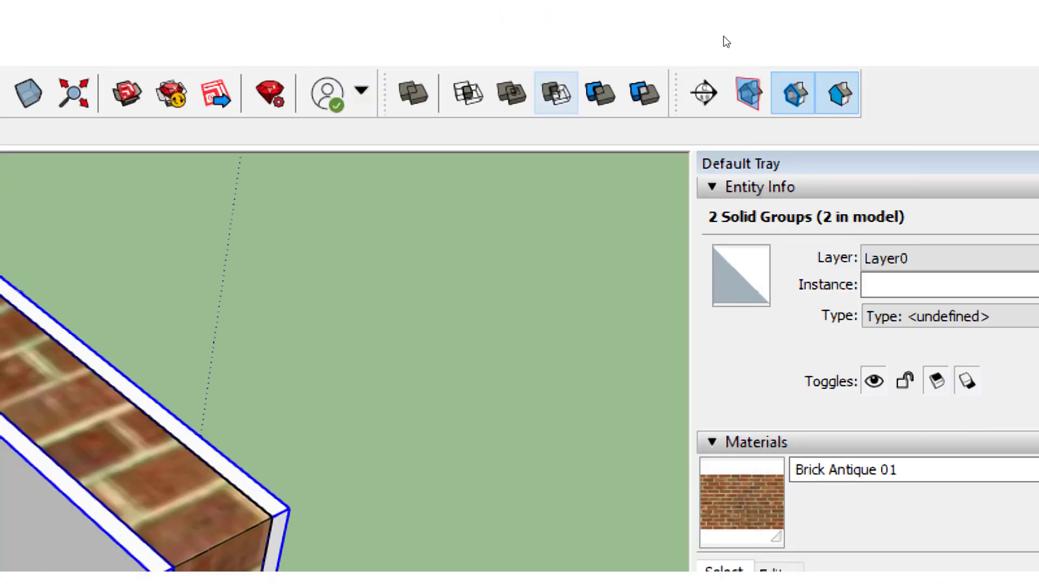
key("alt+Down")
key("Down")
key("Down")
key("Down")
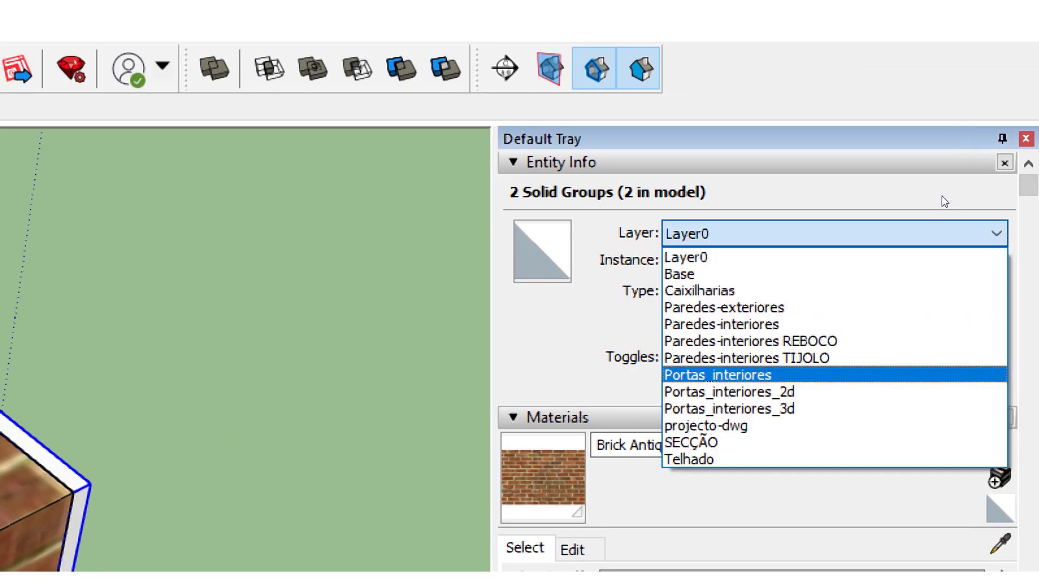
key("Up")
key("Up")
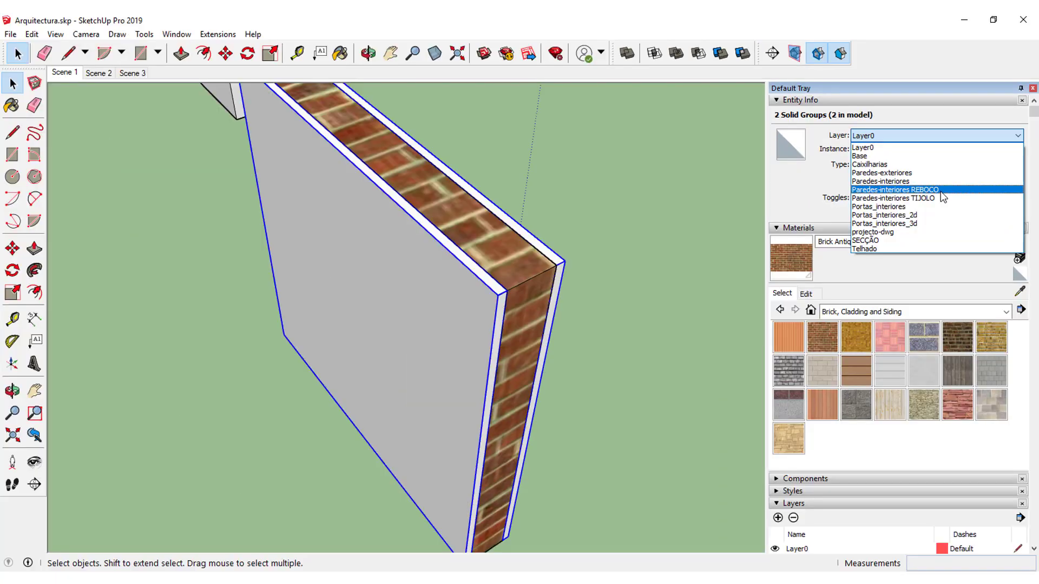
key("Return")
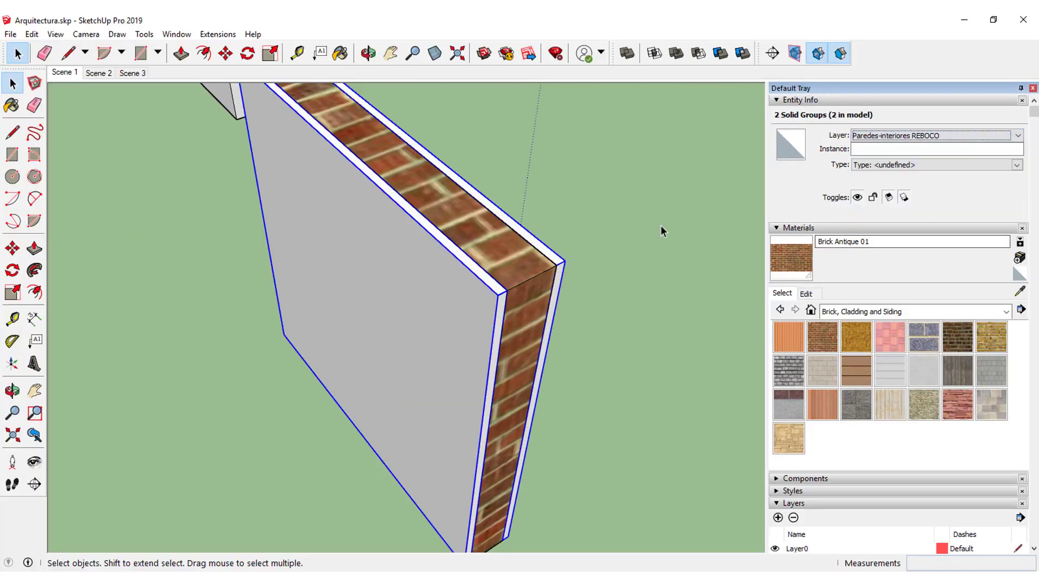
Check the layer of the brick core and each plaster skin in turn
left_click(622, 238)
left_click(523, 268)
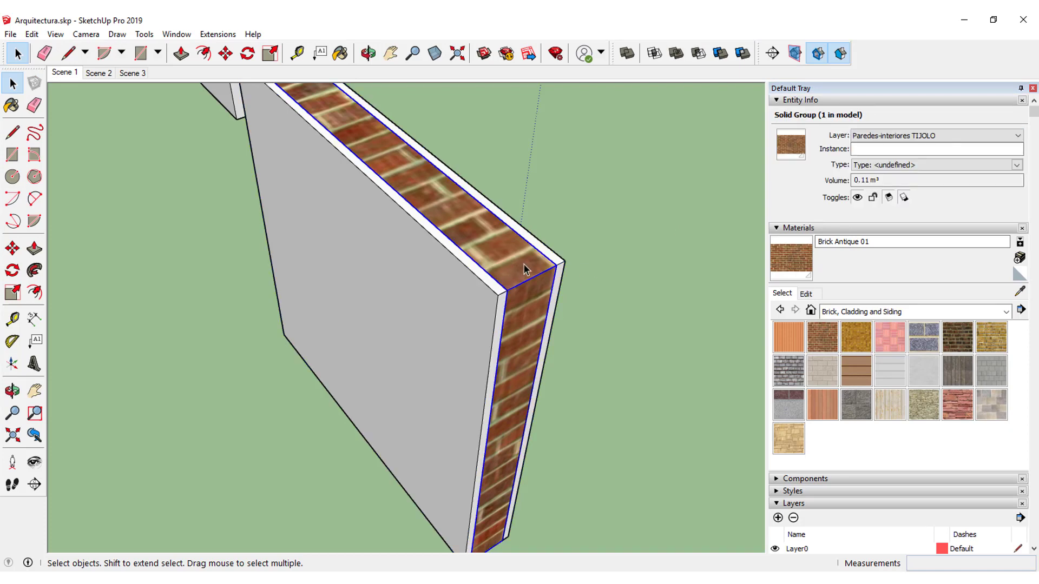
left_click(559, 262)
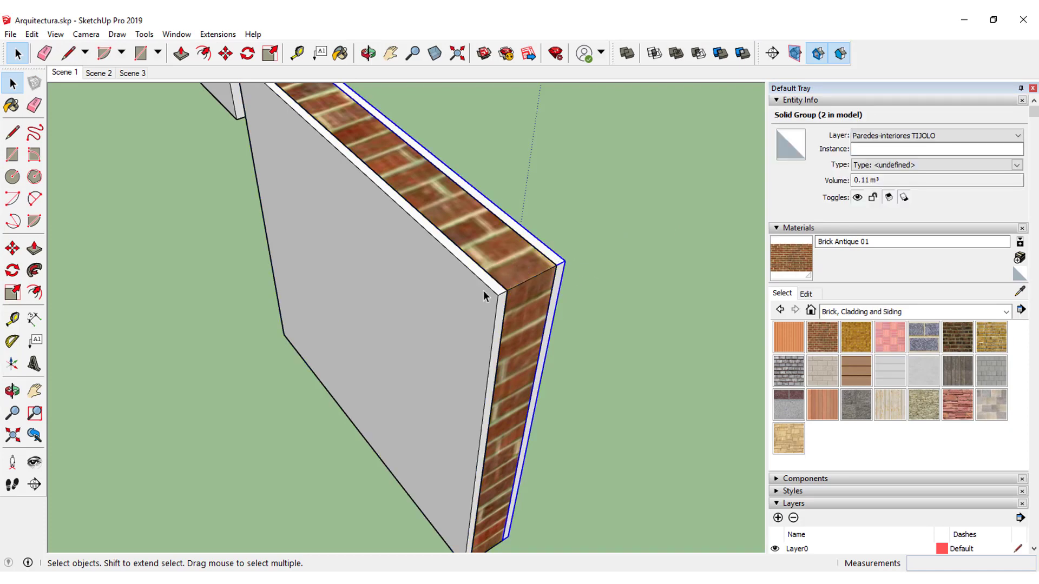
left_click(392, 344)
left_click(528, 249)
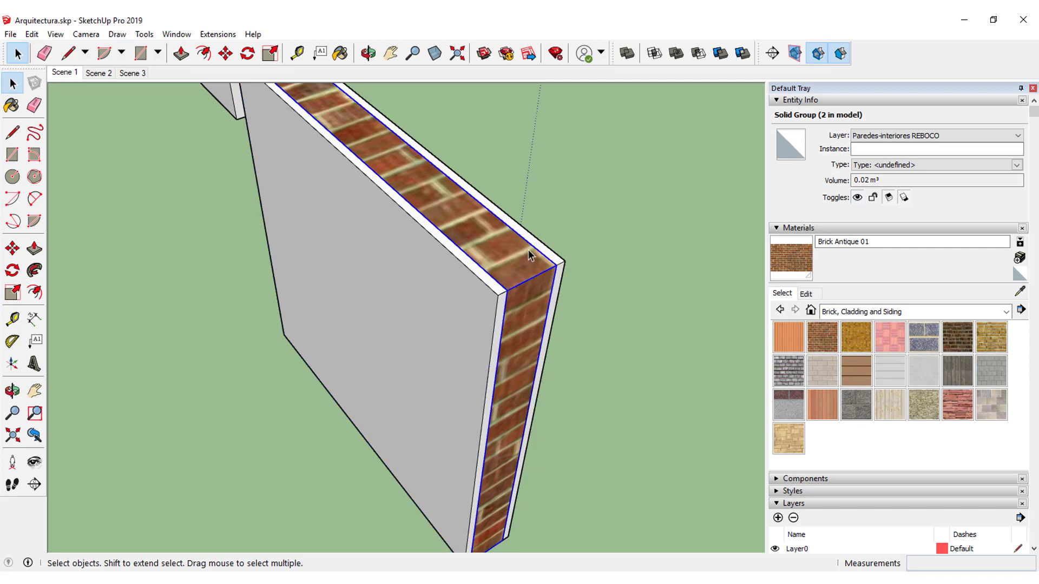
left_click(586, 224)
scroll(583, 231, "down", 3)
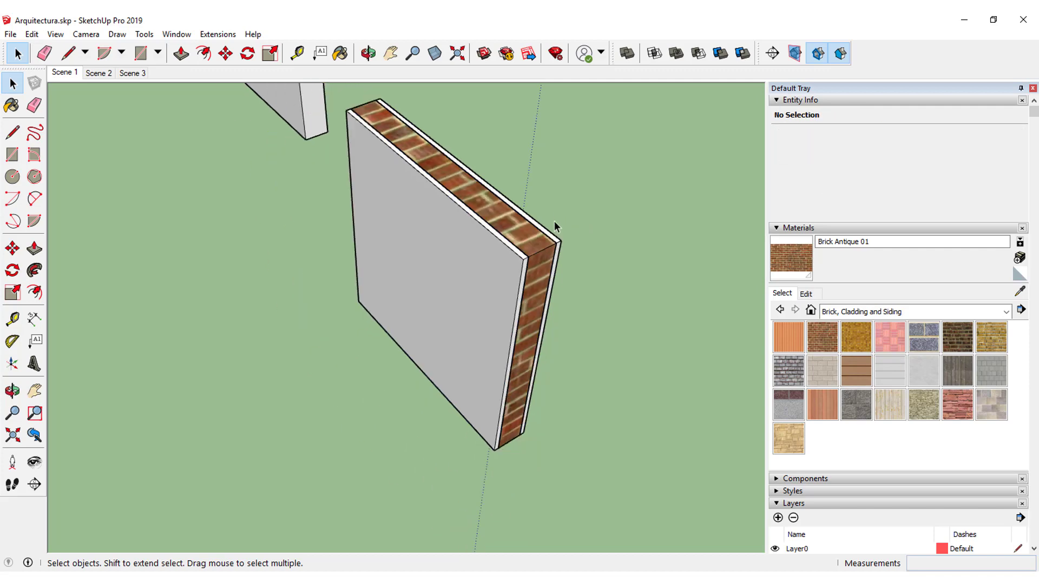
Expand the Components panel and switch it to list the In Model components
scroll(411, 348, "down", 2)
scroll(411, 260, "down", 2)
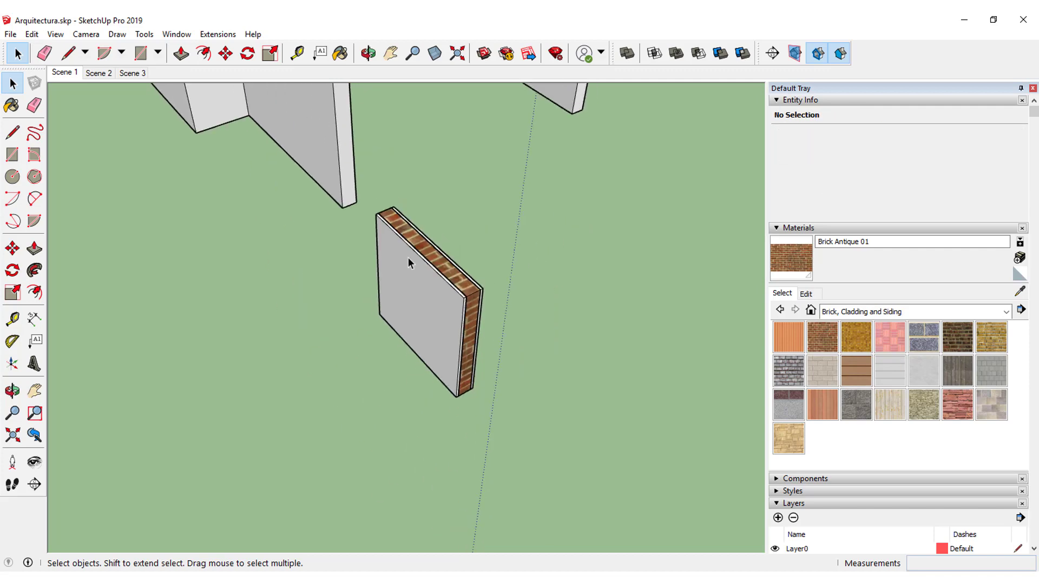
scroll(417, 322, "down", 2)
scroll(415, 322, "up", 2)
middle_click_drag(465, 379, 512, 422)
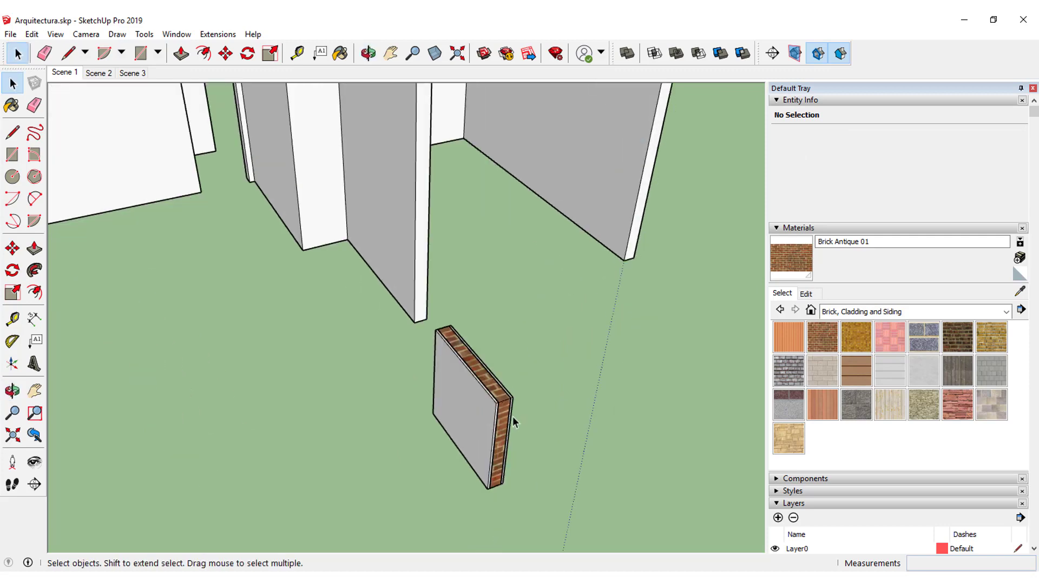
left_click(788, 479)
scroll(836, 428, "down", 3)
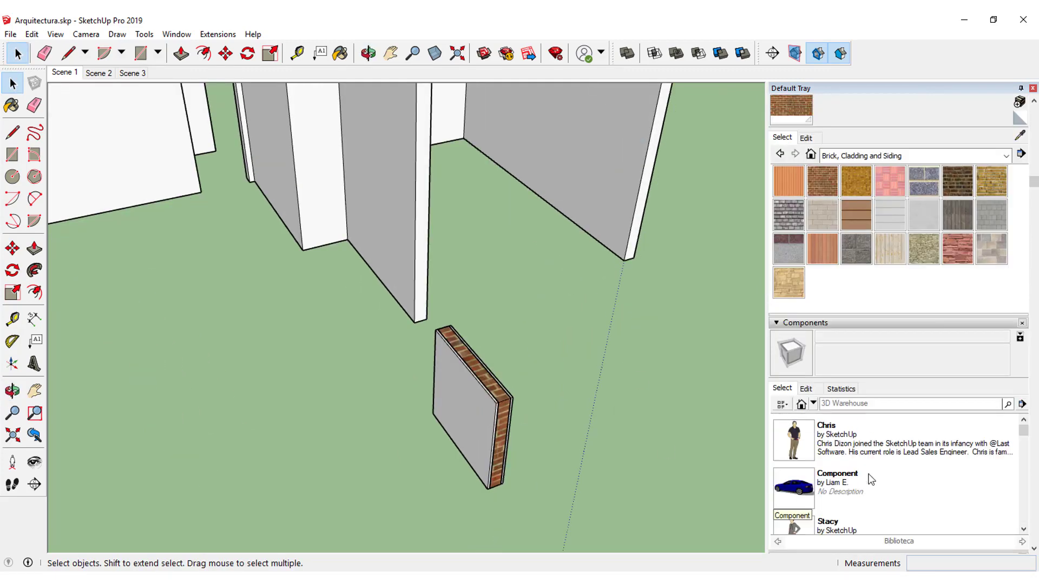
left_click(801, 406)
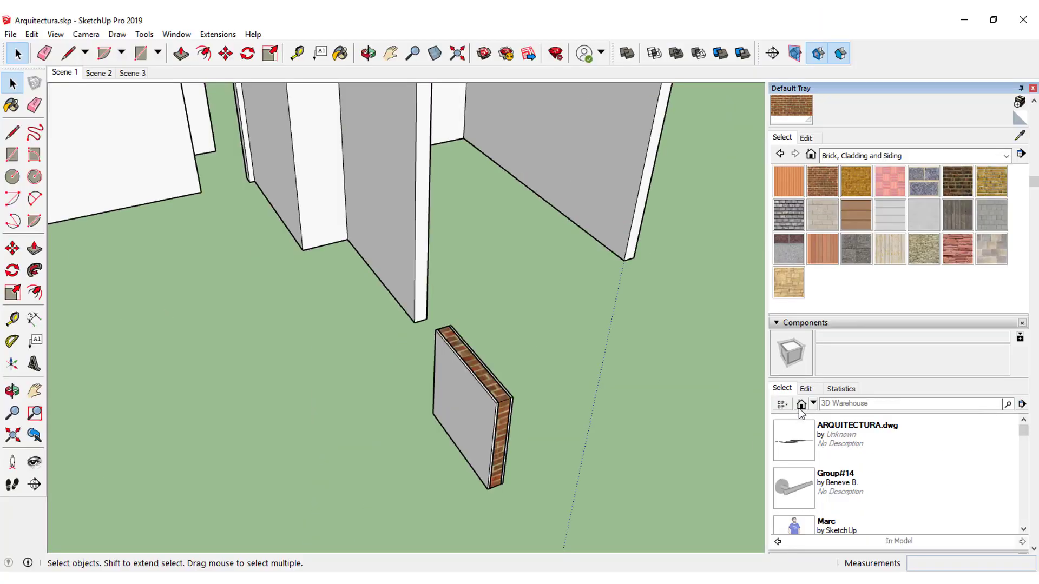
Box-select every piece of the layered wall panel
scroll(882, 520, "down", 2)
scroll(876, 476, "down", 5)
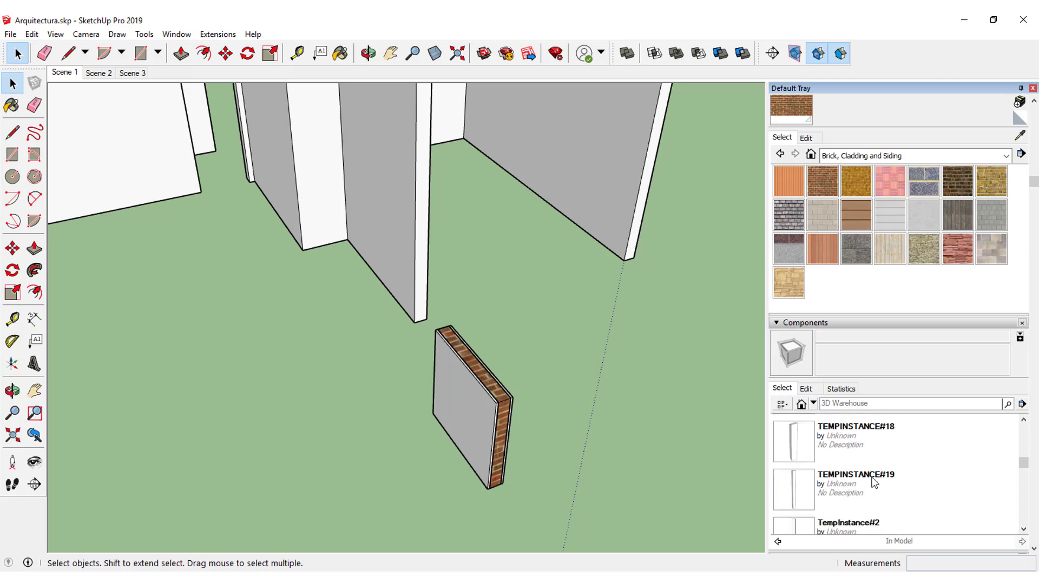
scroll(865, 470, "down", 5)
scroll(849, 463, "down", 4)
scroll(595, 444, "down", 2)
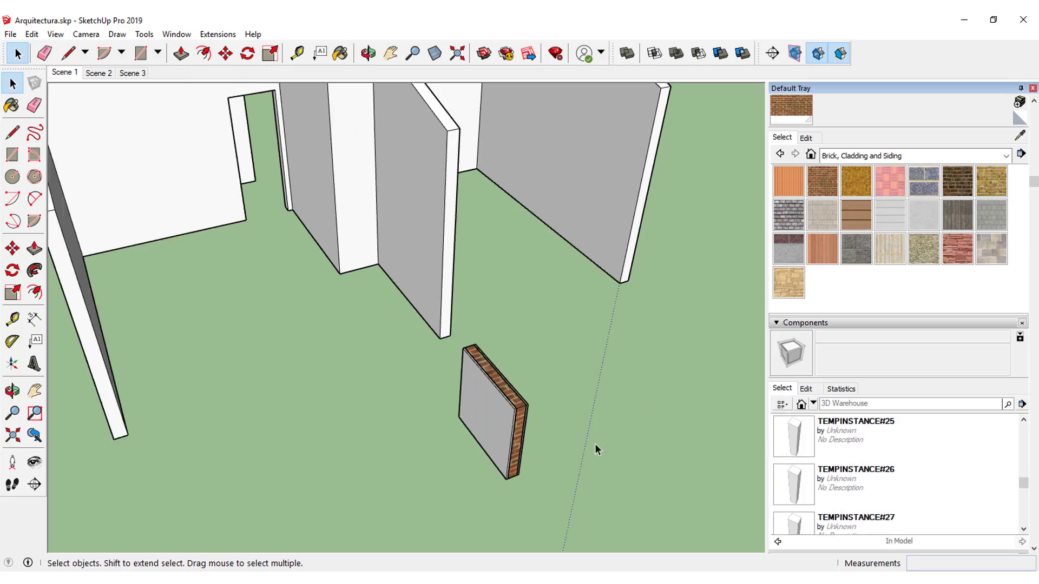
left_click_drag(585, 425, 417, 453)
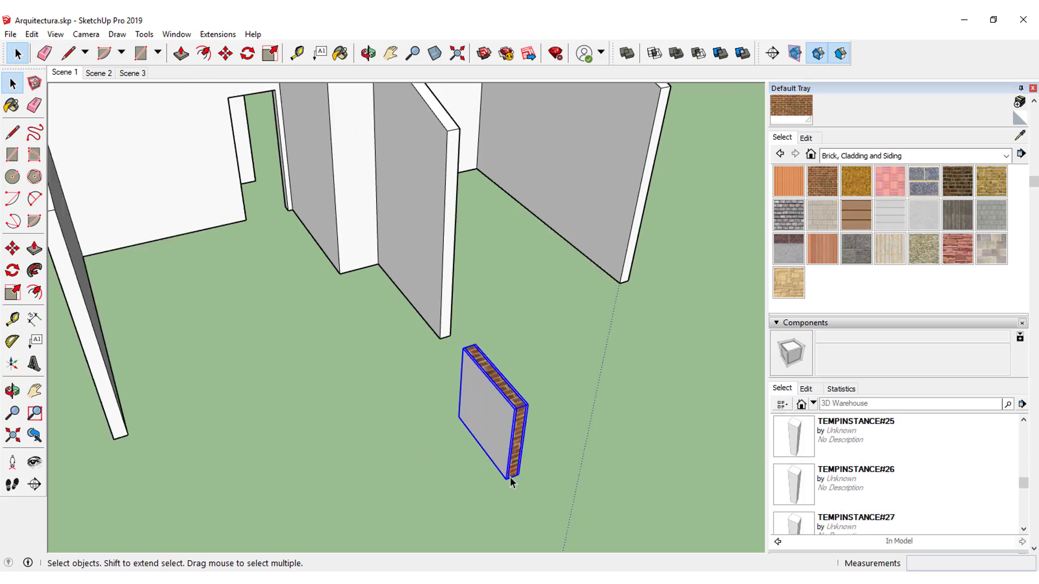
Make the selected wall panel a component with definition name parede-modelo-11cm
right_click(486, 417)
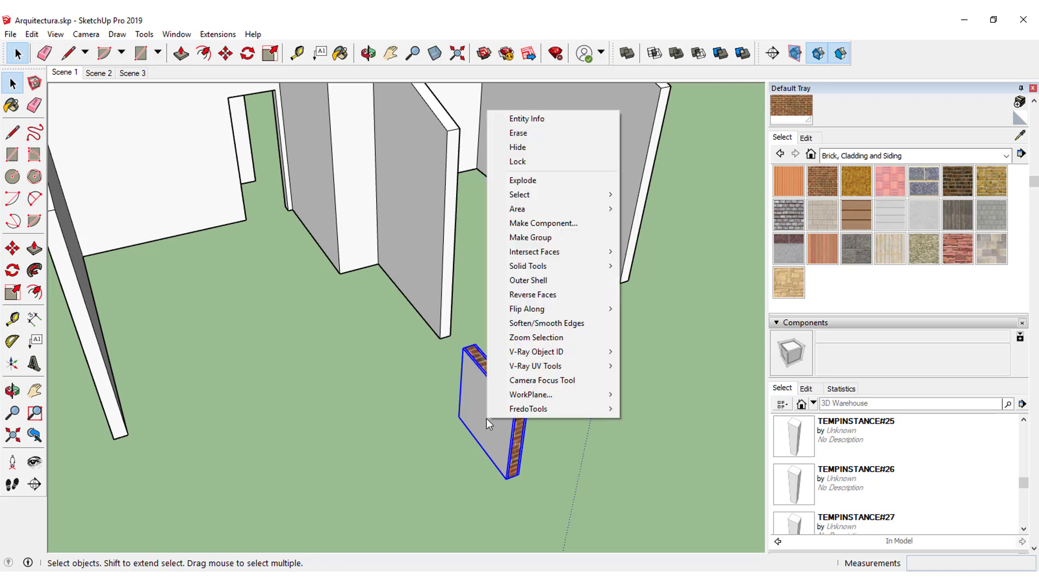
left_click(542, 224)
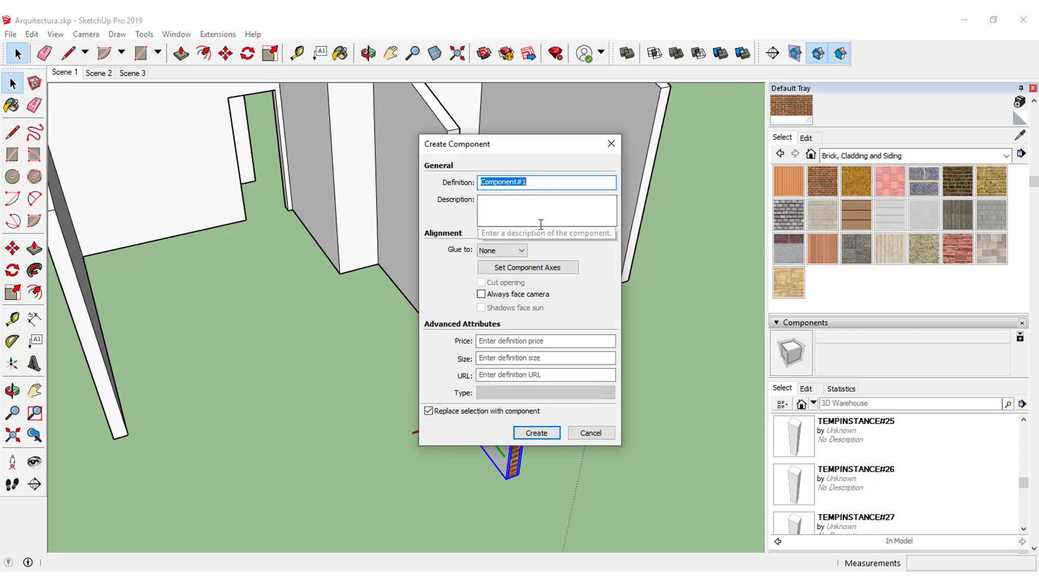
type("parede-modelo-11cm")
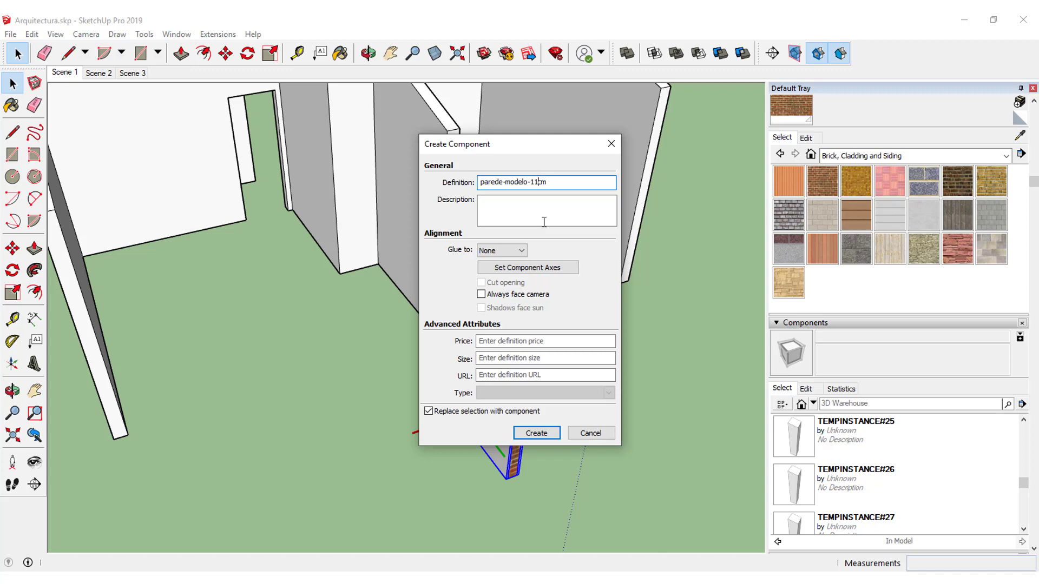
left_click(536, 433)
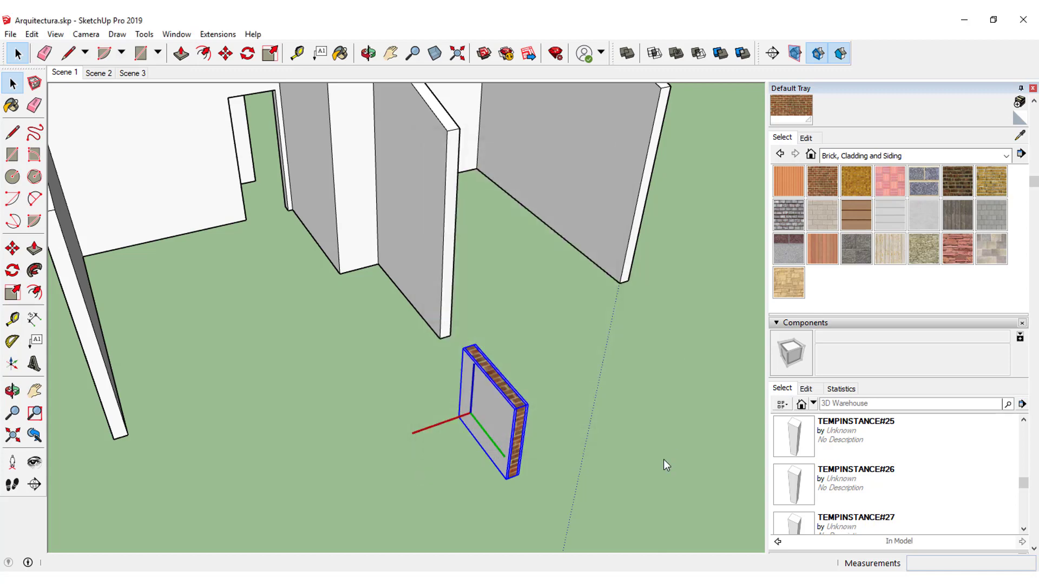
left_click(663, 461)
Explode the parede-modelo component back into its separate pieces
left_click(522, 431)
scroll(511, 454, "down", 1)
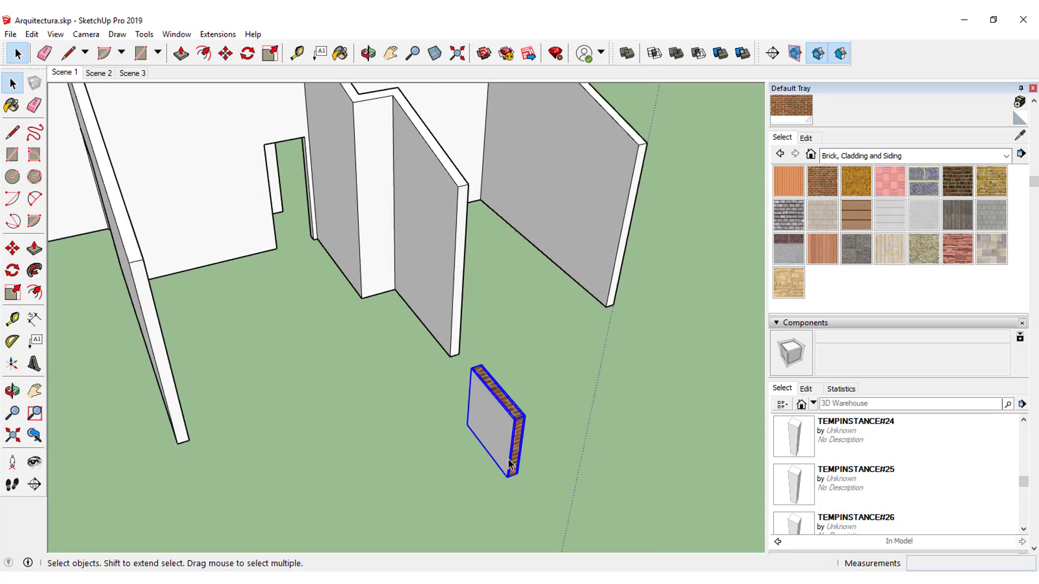
right_click(503, 430)
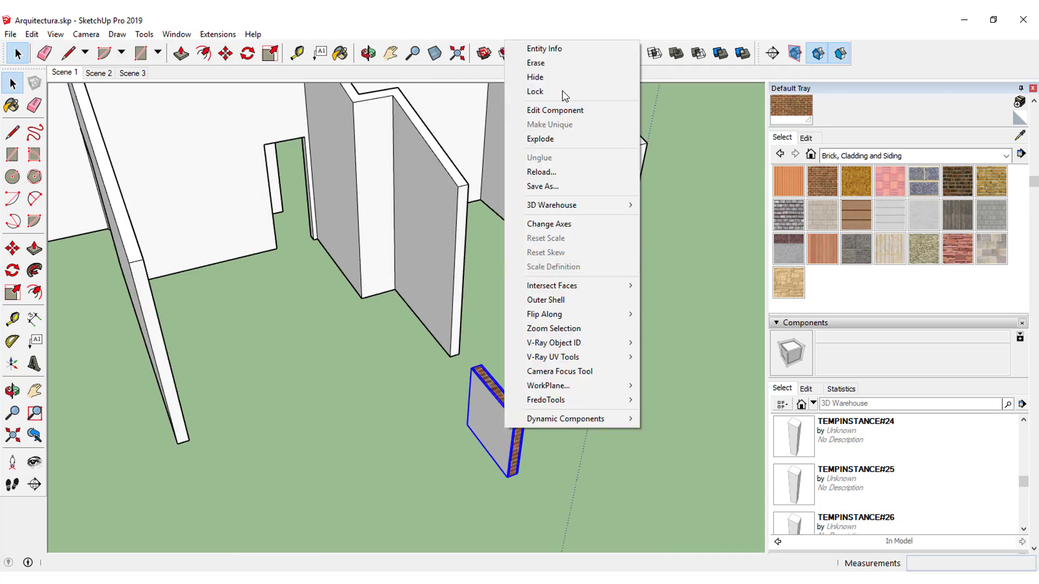
left_click(547, 138)
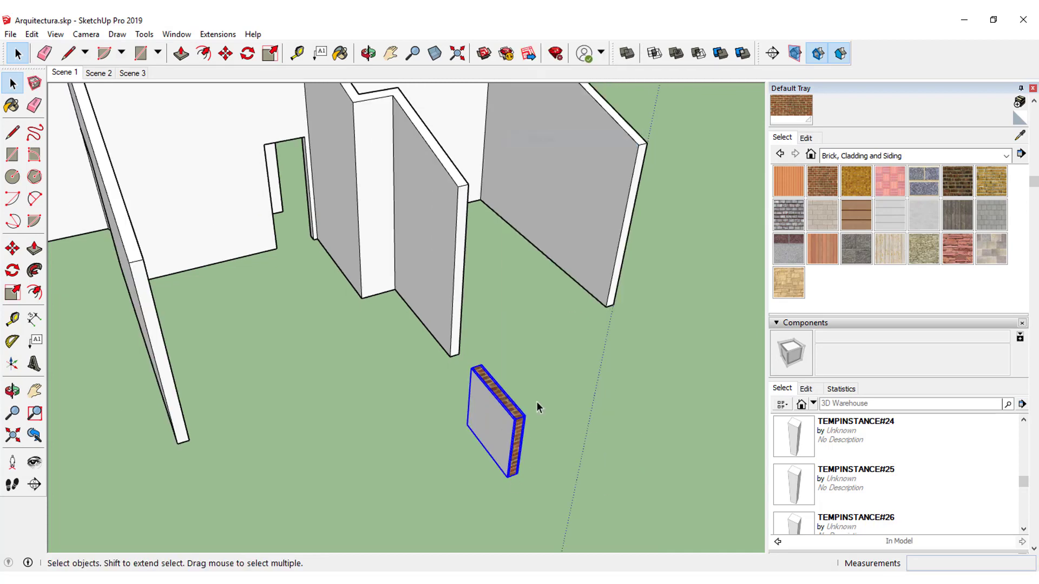
Copy the panel along the red axis and array it into an evenly spaced row of six
left_click(7, 249)
left_click(506, 476)
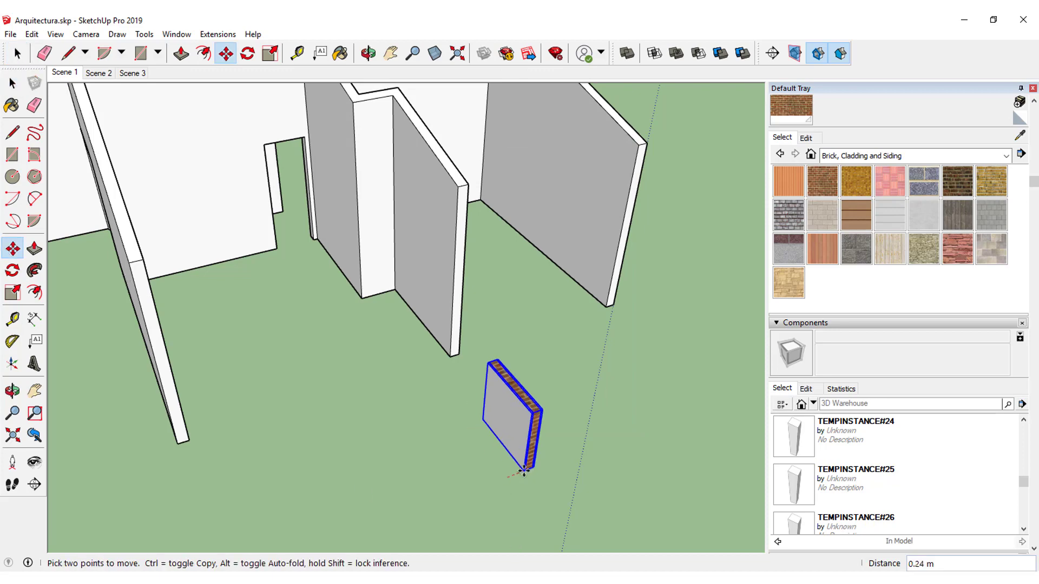
key("ctrl")
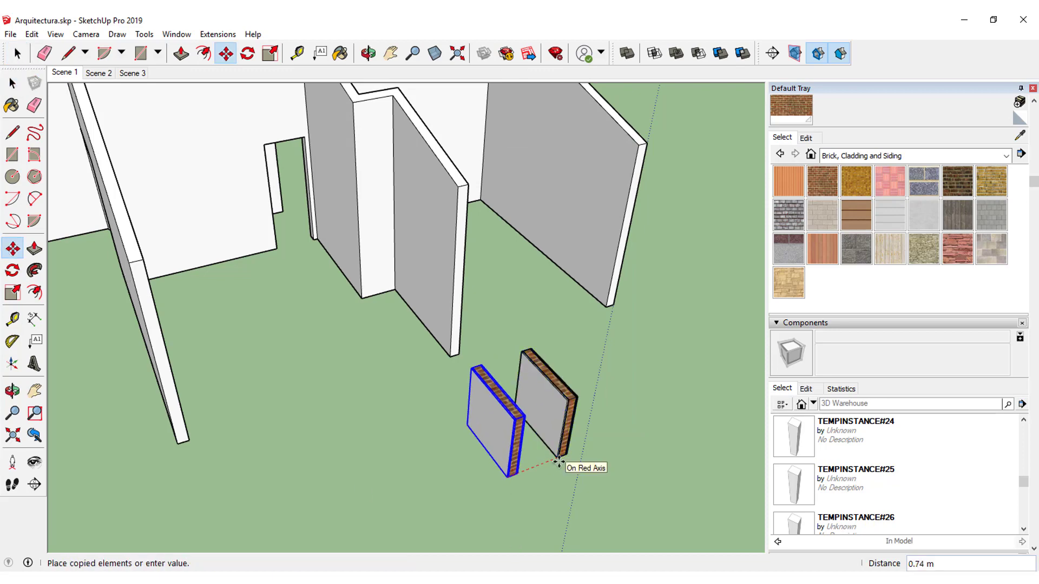
left_click(559, 463)
type("5")
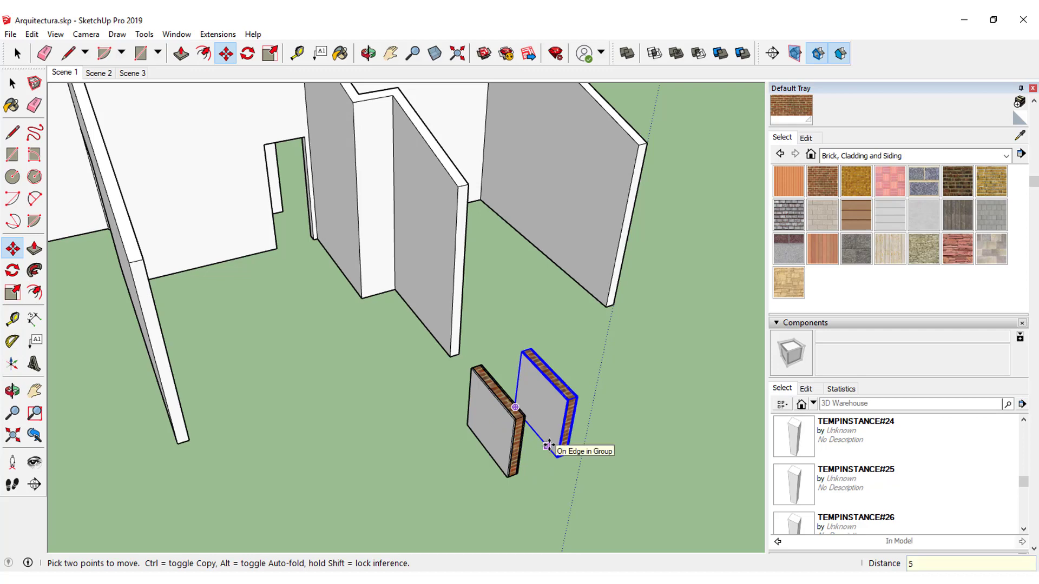
key("Return")
mouse_move(556, 452)
middle_mouse_down()
mouse_move(497, 449)
mouse_move(337, 321)
middle_mouse_up()
scroll(296, 401, "down", 2)
scroll(302, 420, "down", 2)
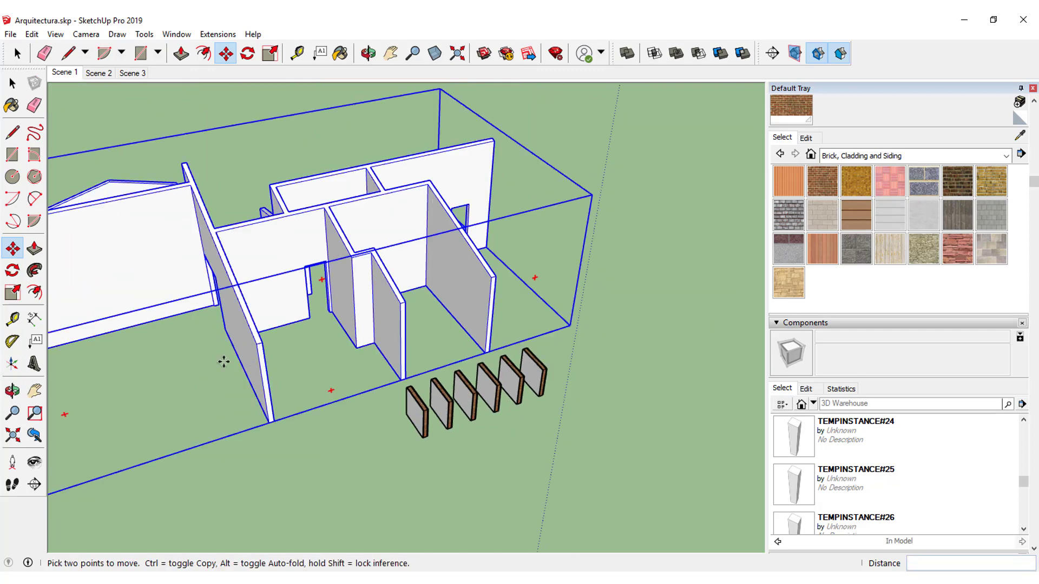
mouse_move(418, 413)
middle_mouse_down()
mouse_move(443, 366)
mouse_move(559, 366)
middle_mouse_up()
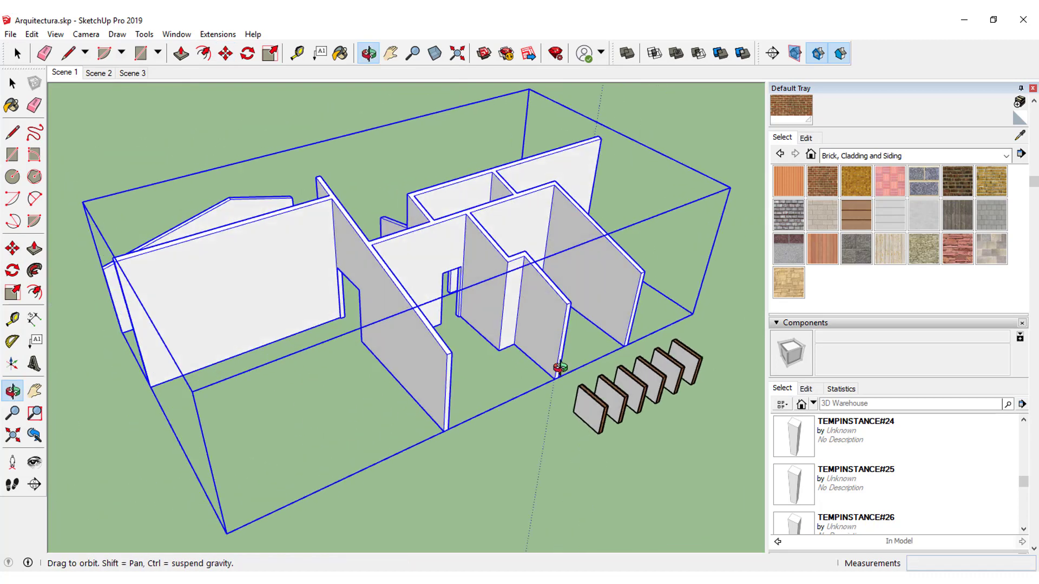
scroll(611, 423, "up", 2)
scroll(611, 423, "up", 1)
Select the front wall panel in the row
left_click(13, 83)
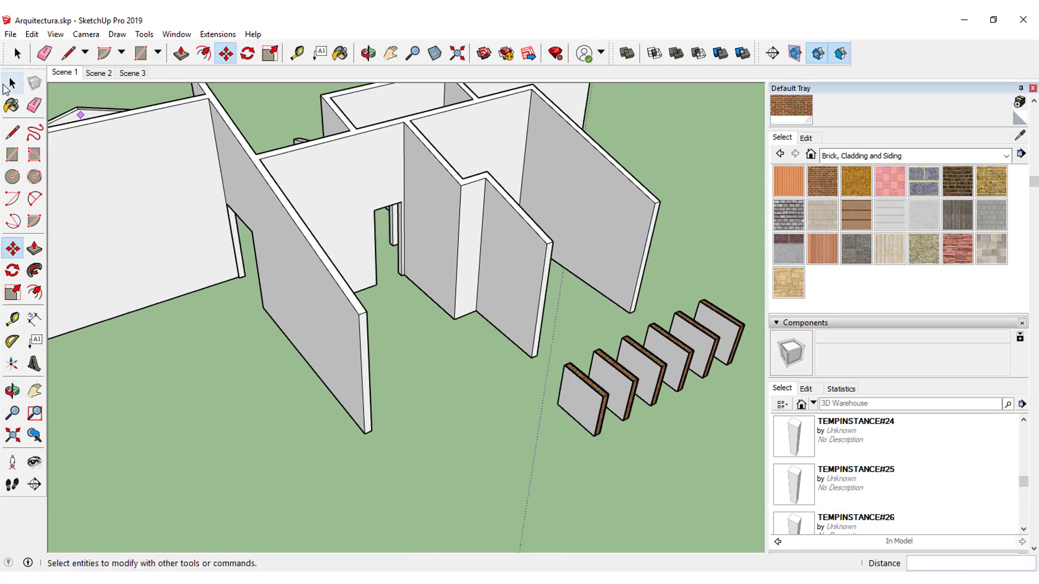
scroll(390, 436, "up", 1)
scroll(390, 433, "up", 1)
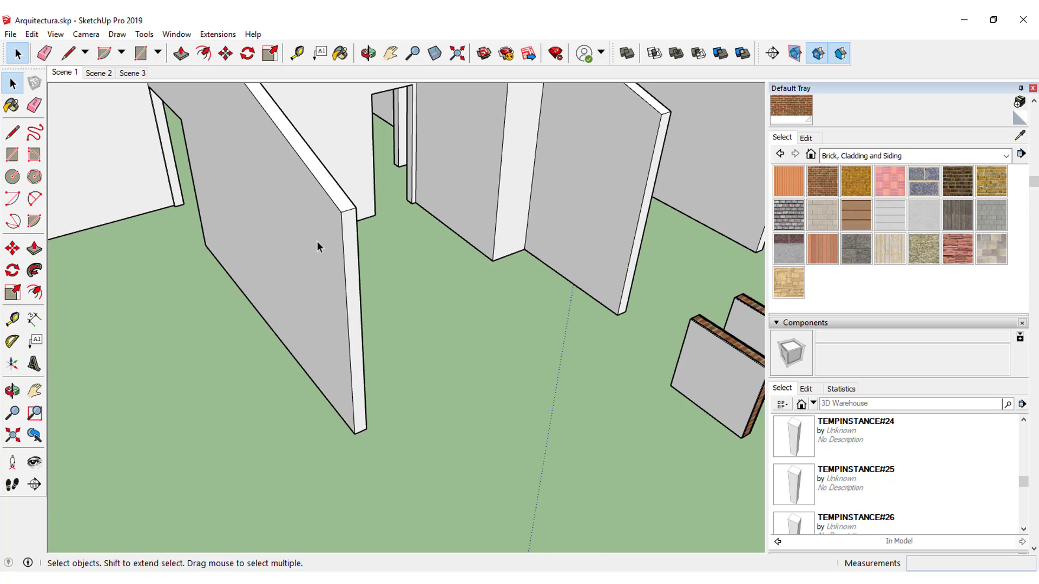
scroll(384, 322, "down", 1)
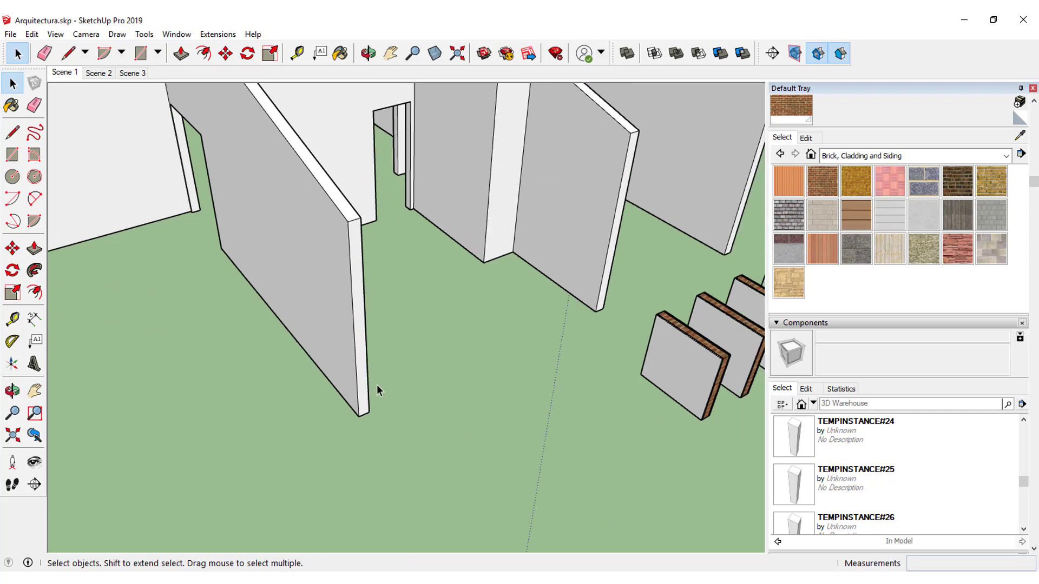
middle_click_drag(590, 424, 664, 349)
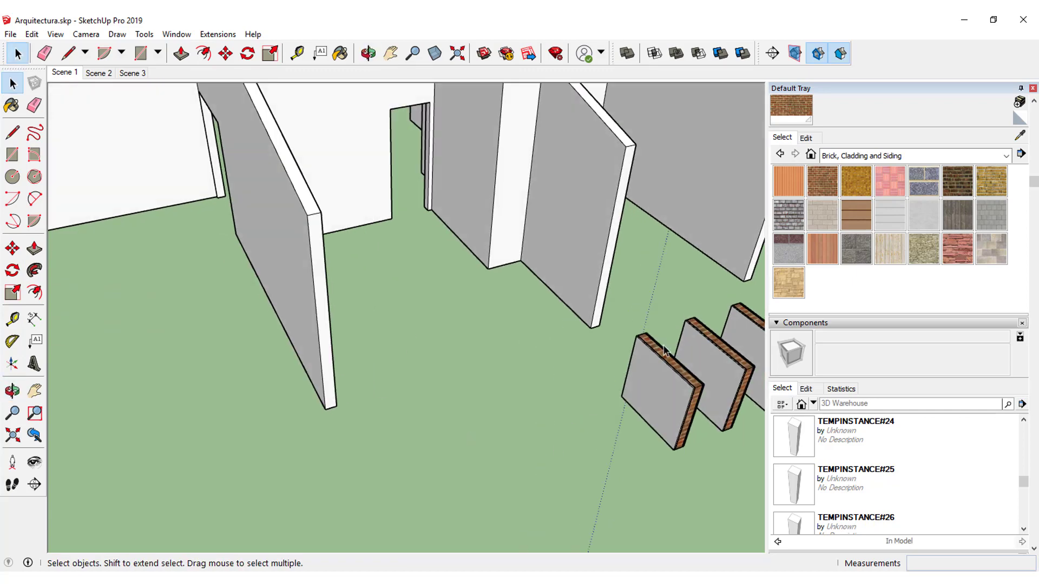
left_click(627, 416)
scroll(671, 476, "up", 2)
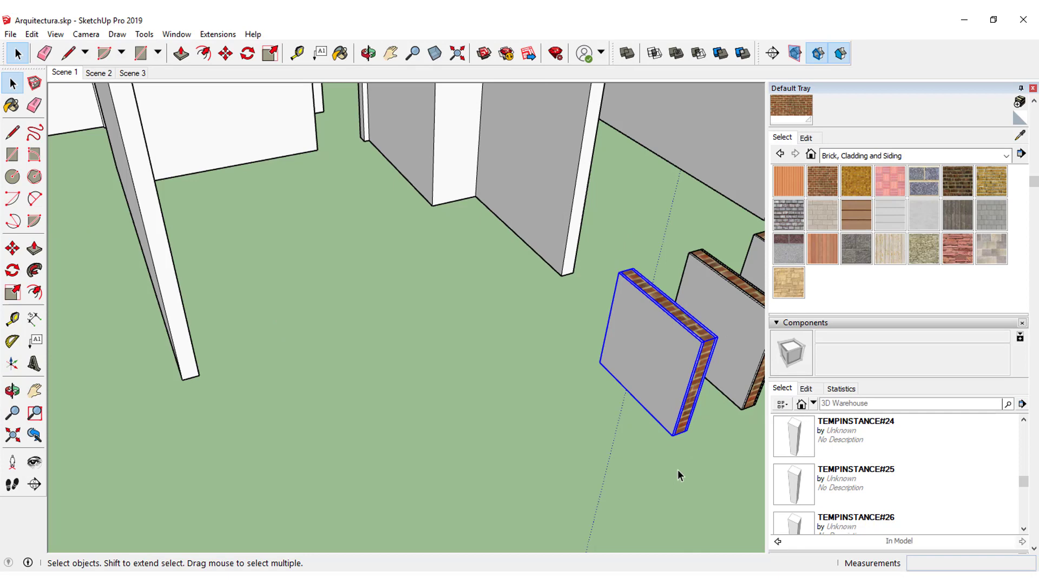
Move that panel to the bottom end of an interior house wall
left_click(13, 248)
scroll(670, 468, "up", 2)
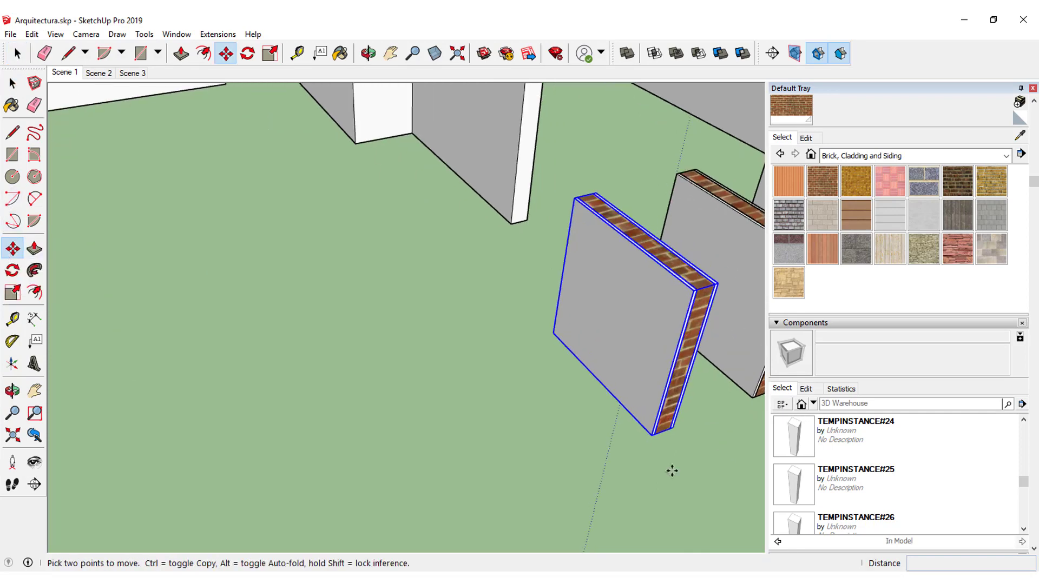
scroll(651, 442, "up", 2)
left_click(651, 429)
scroll(308, 399, "down", 3)
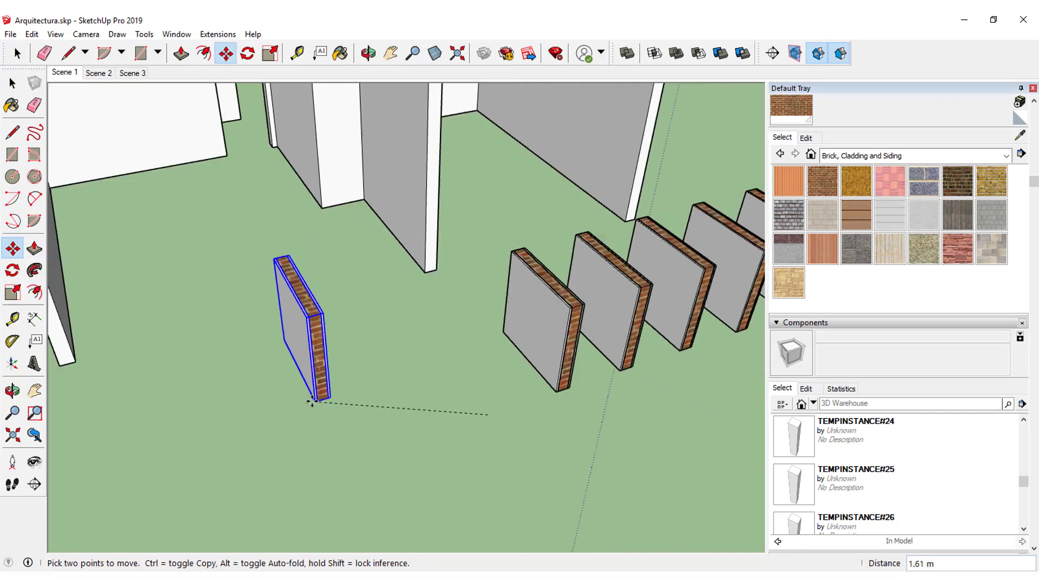
mouse_move(151, 378)
middle_mouse_down()
mouse_move(368, 306)
mouse_move(434, 271)
middle_mouse_up()
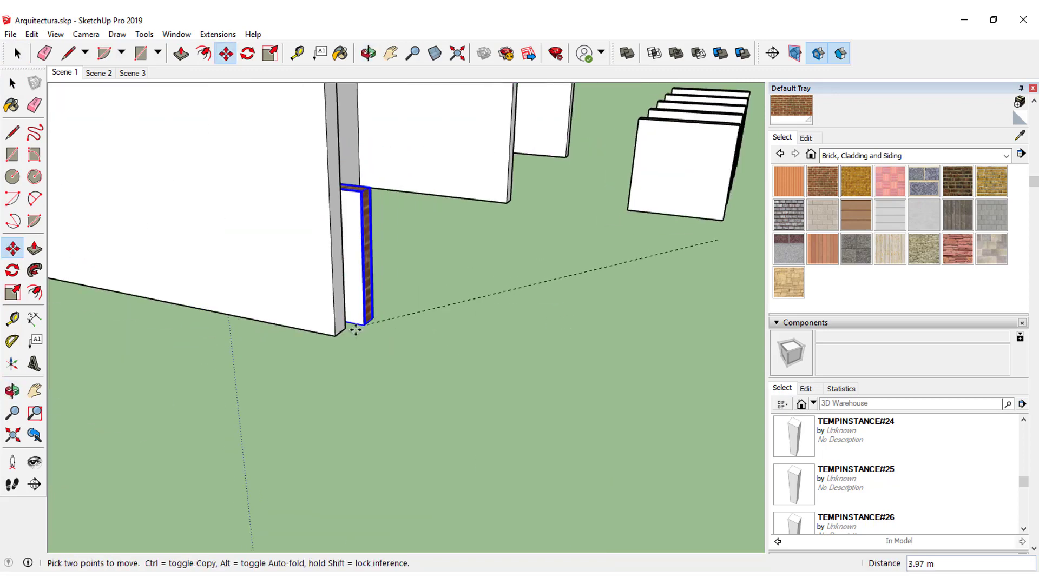
middle_click_drag(339, 324, 283, 352)
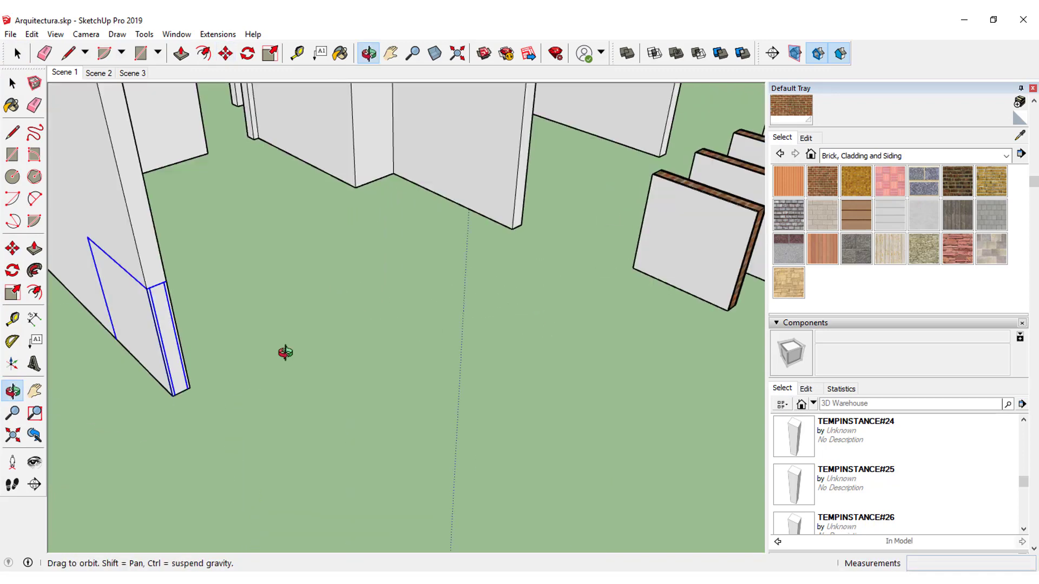
middle_click_drag(139, 285, 366, 301)
scroll(324, 368, "down", 3)
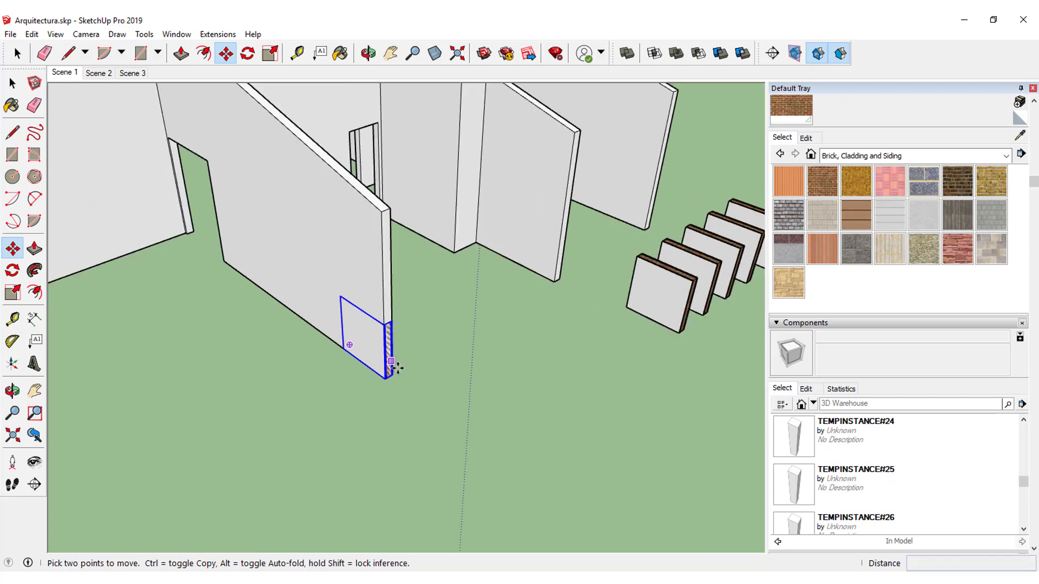
mouse_move(394, 364)
middle_mouse_down()
mouse_move(467, 414)
mouse_move(450, 357)
mouse_move(450, 378)
middle_mouse_up()
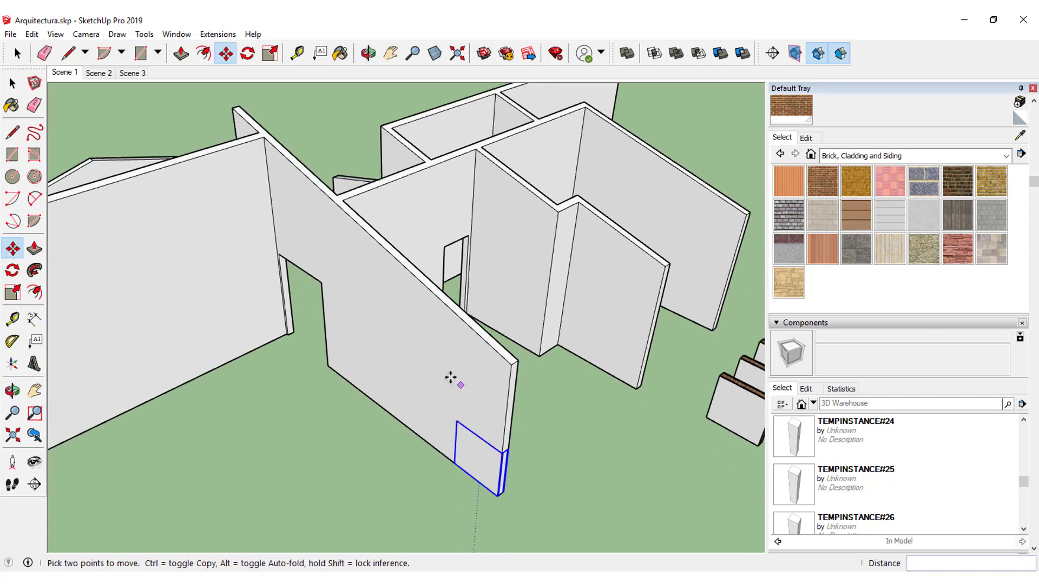
scroll(443, 409, "up", 2)
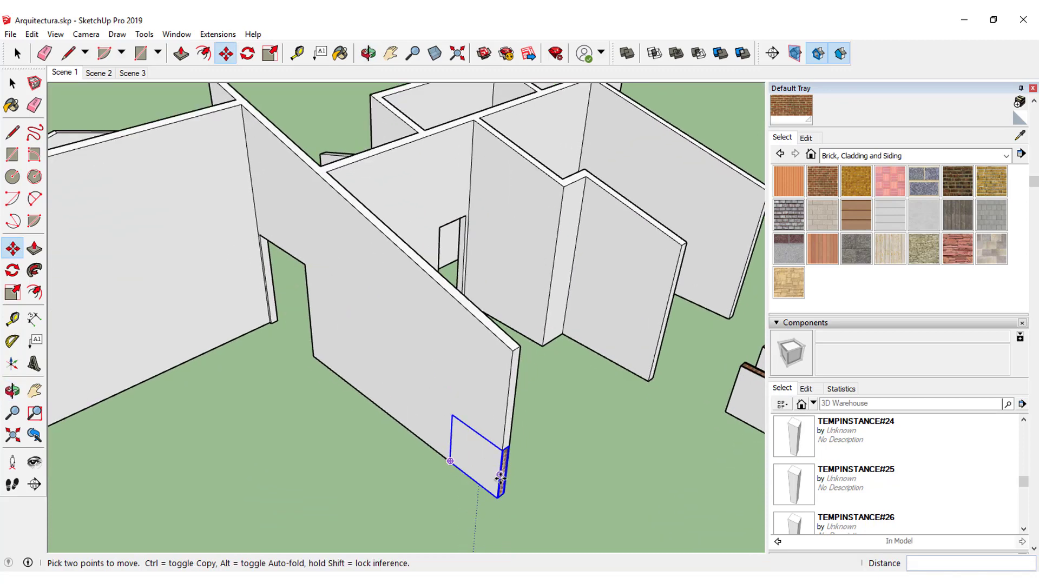
scroll(444, 409, "up", 1)
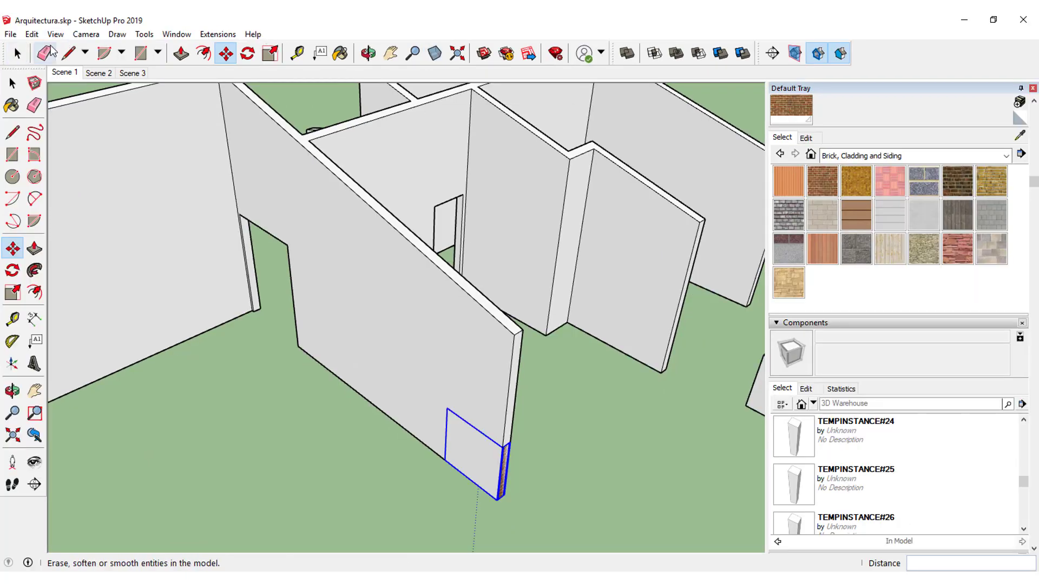
Switch the face style to X-ray and deselect the brick panel, leaving it in place
left_click(54, 37)
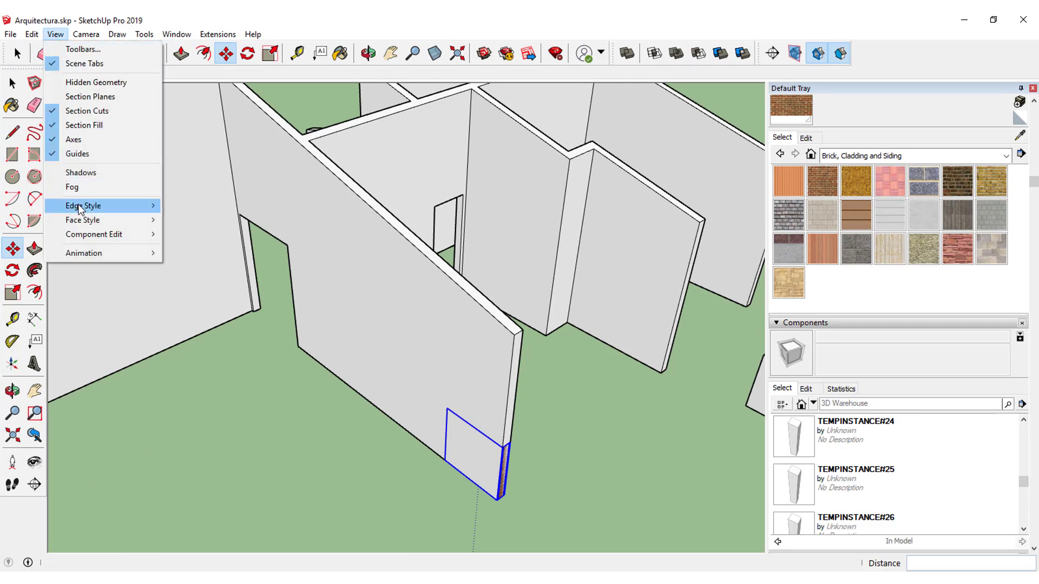
mouse_move(83, 220)
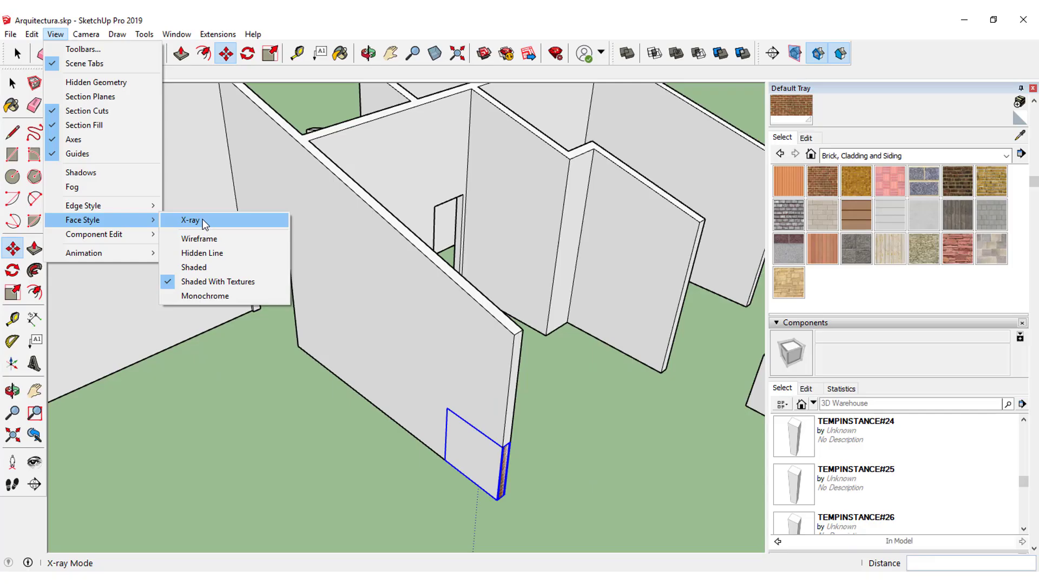
left_click(205, 224)
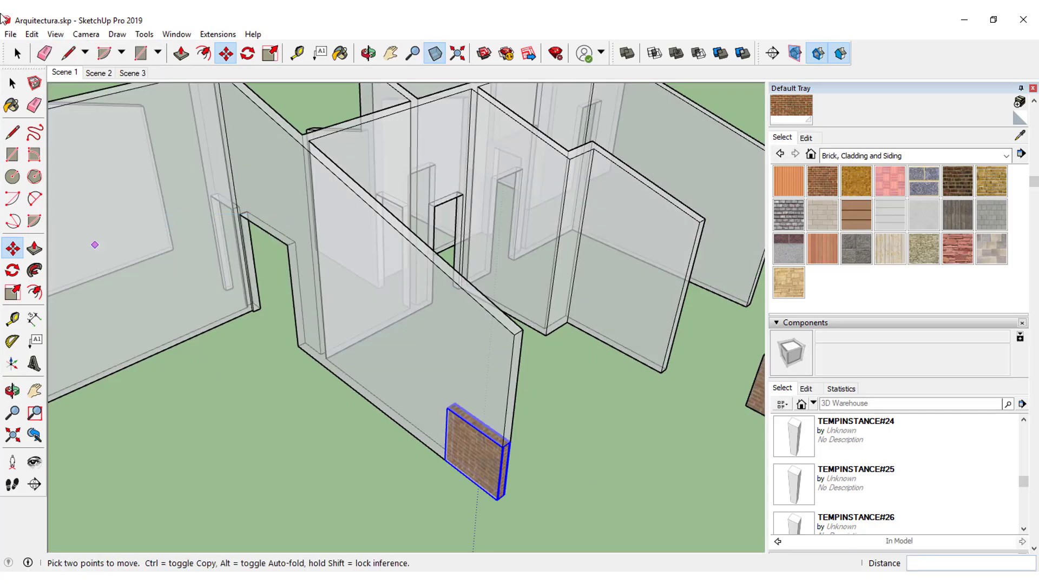
left_click(645, 424)
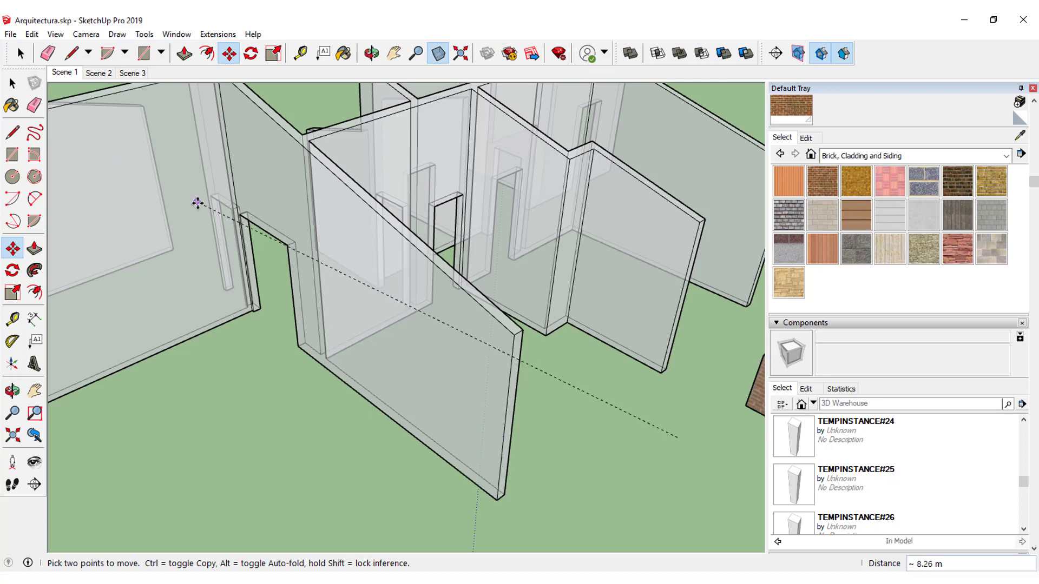
key("Escape")
left_click(21, 53)
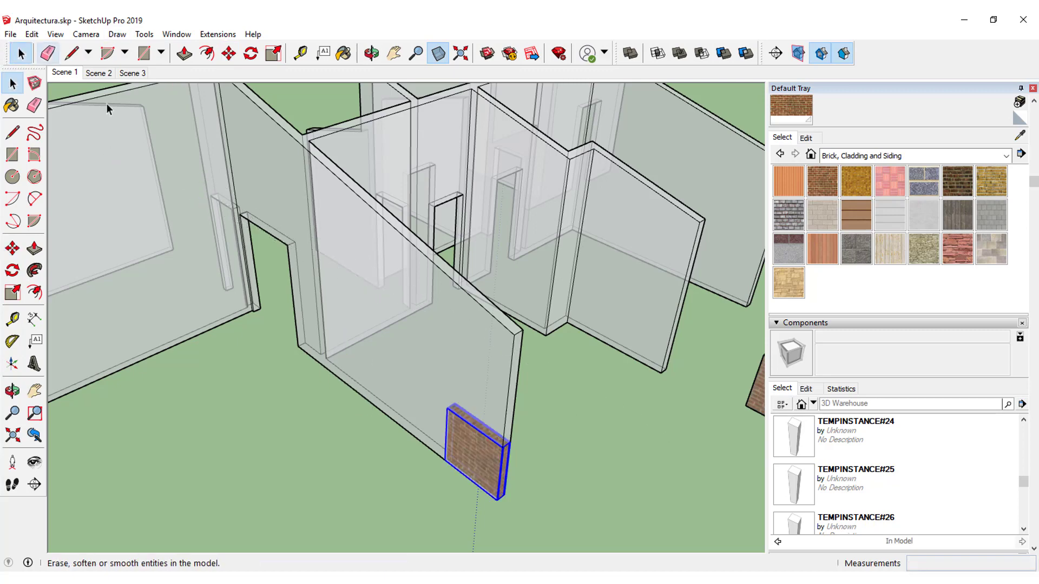
left_click(704, 466)
scroll(538, 516, "up", 2)
Box-select the brick panel
mouse_move(538, 516)
middle_mouse_down()
mouse_move(444, 519)
mouse_move(464, 499)
mouse_move(508, 520)
mouse_move(424, 521)
middle_mouse_up()
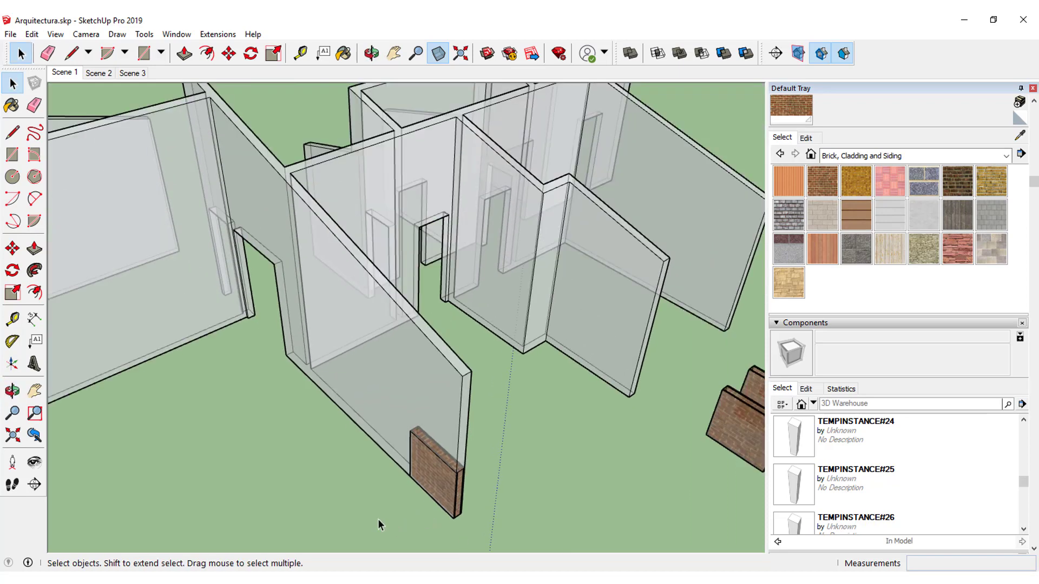
mouse_move(387, 539)
left_mouse_down()
mouse_move(538, 429)
mouse_move(533, 417)
mouse_move(519, 424)
left_mouse_up()
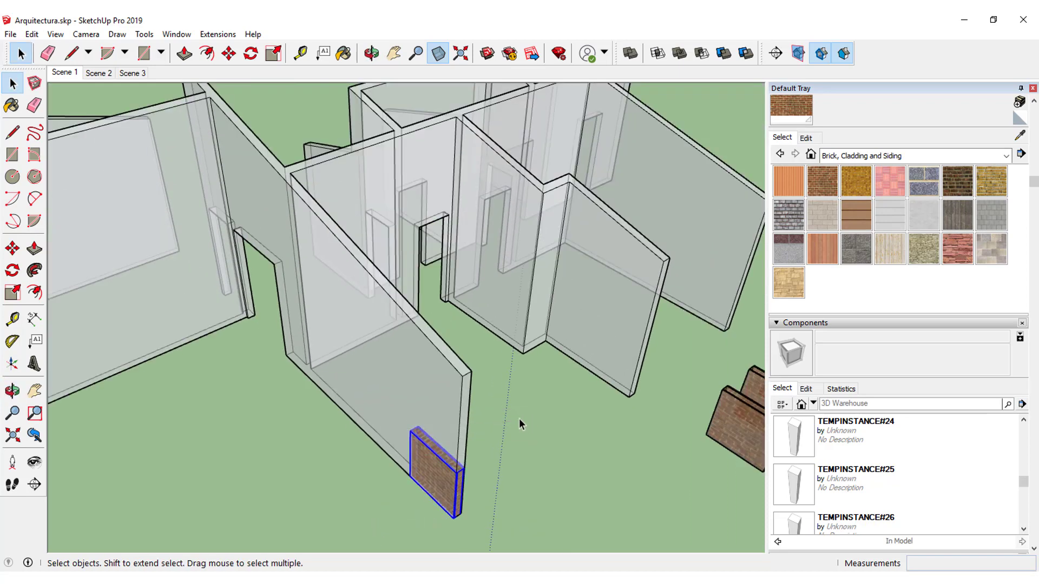
mouse_move(371, 526)
left_mouse_down()
mouse_move(552, 447)
mouse_move(561, 412)
left_mouse_up()
scroll(414, 486, "up", 2)
scroll(414, 486, "up", 2)
scroll(461, 441, "up", 2)
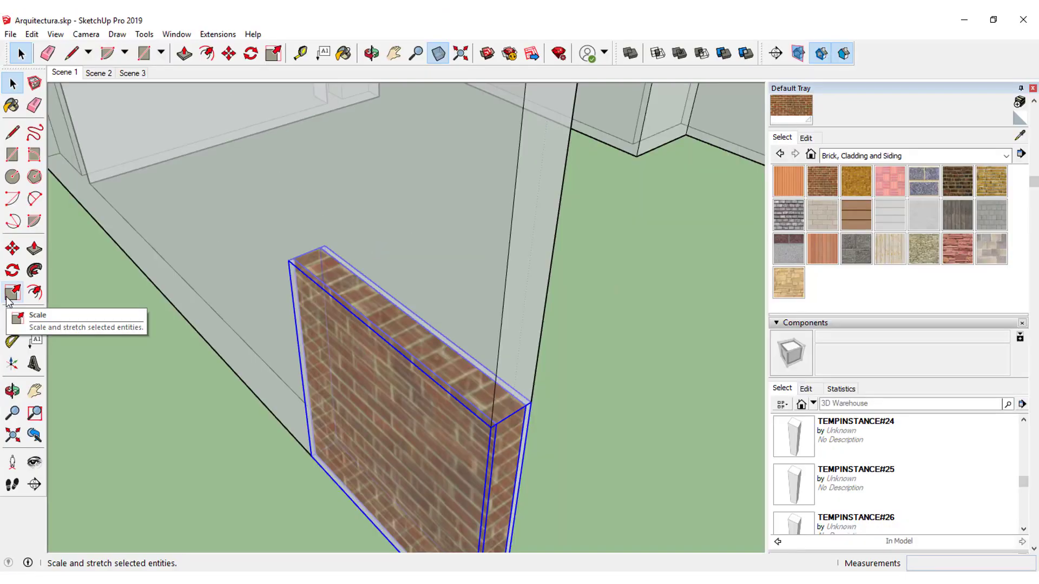
Scale the panel about 4.68 times taller using the top blue grip
left_click(8, 301)
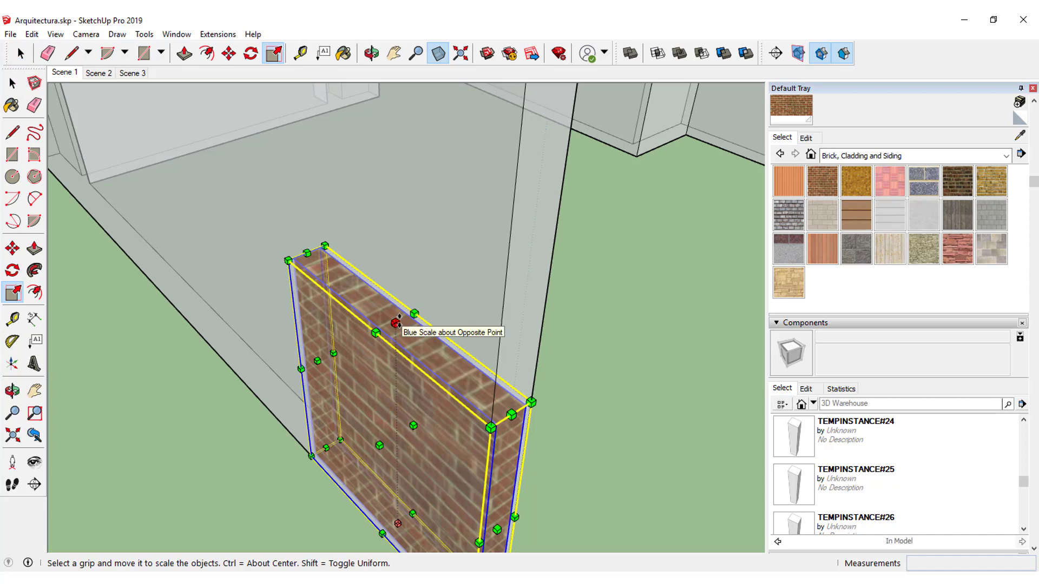
left_click(395, 323)
scroll(399, 330, "down", 5)
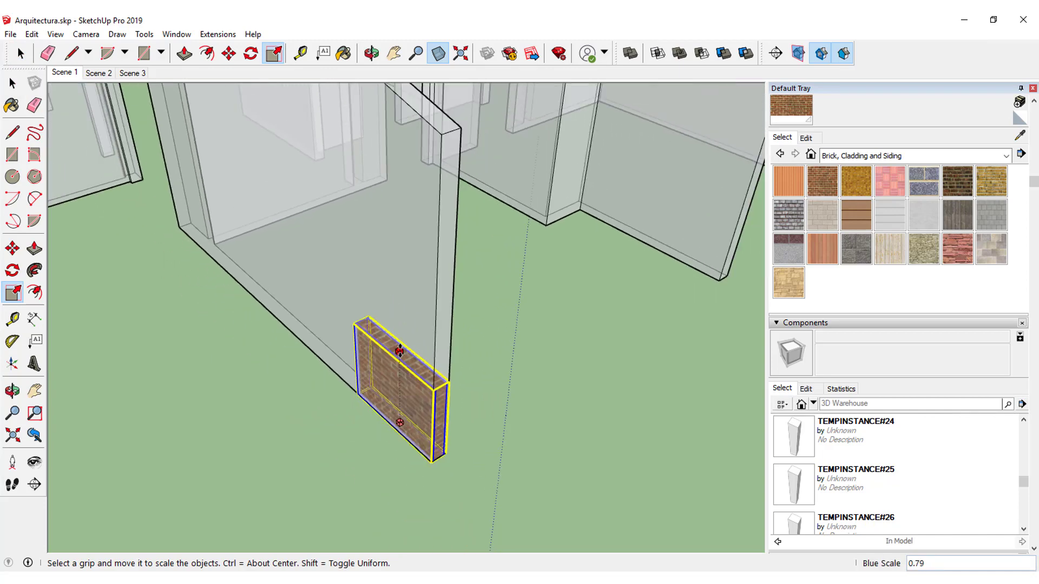
scroll(403, 233, "down", 3)
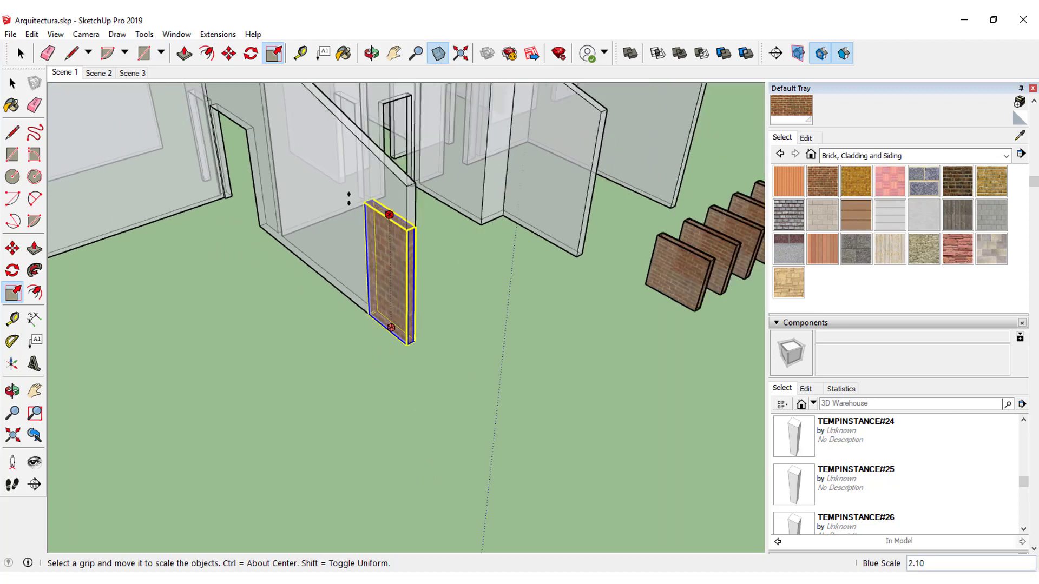
middle_click_drag(334, 181, 389, 165)
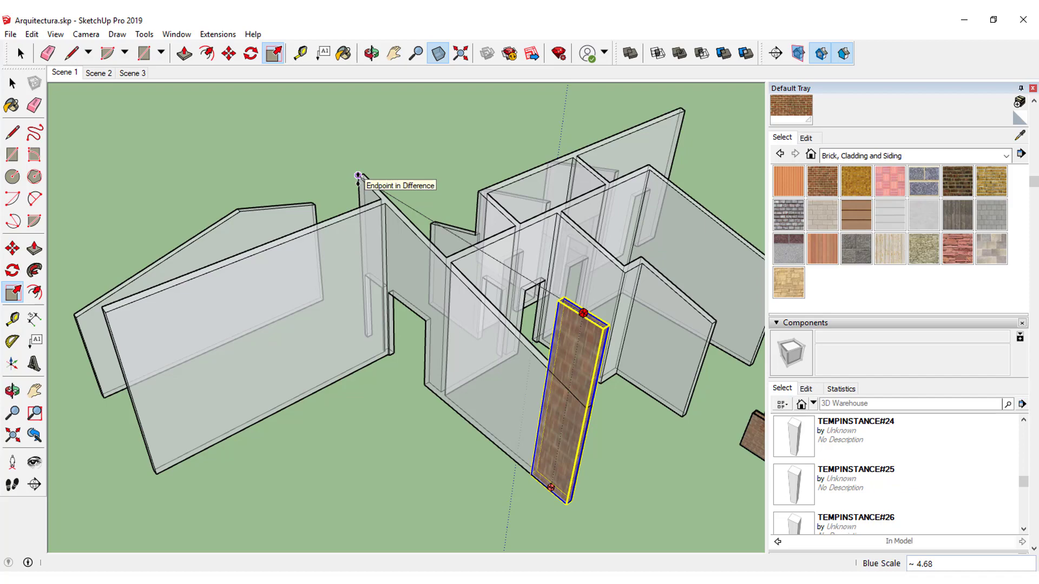
left_click(358, 176)
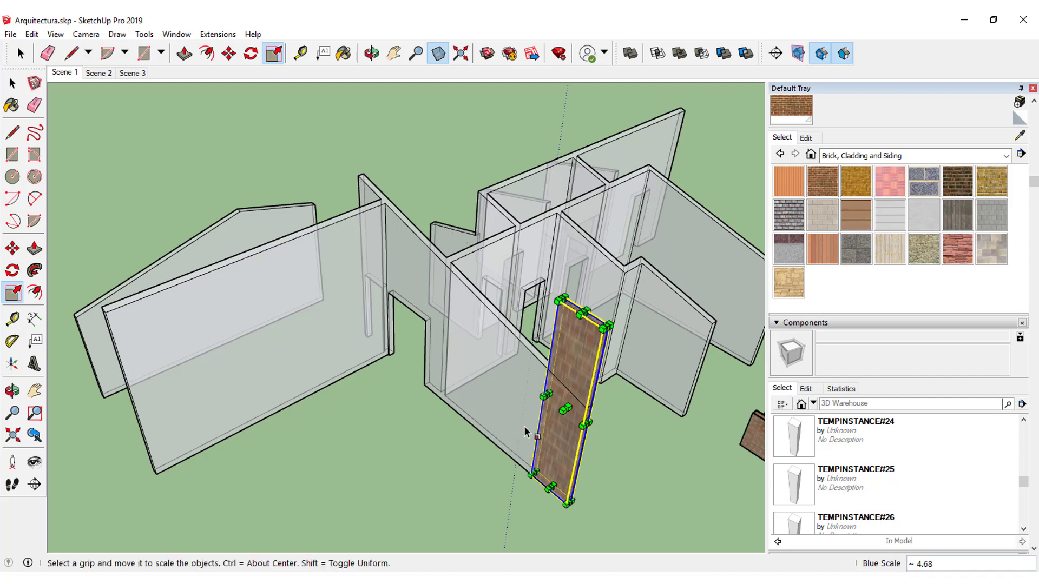
Scale the panel 7.00 times longer along green using a side grip
mouse_move(525, 431)
middle_mouse_down()
mouse_move(617, 440)
mouse_move(580, 278)
middle_mouse_up()
scroll(580, 278, "up", 3)
scroll(606, 303, "up", 3)
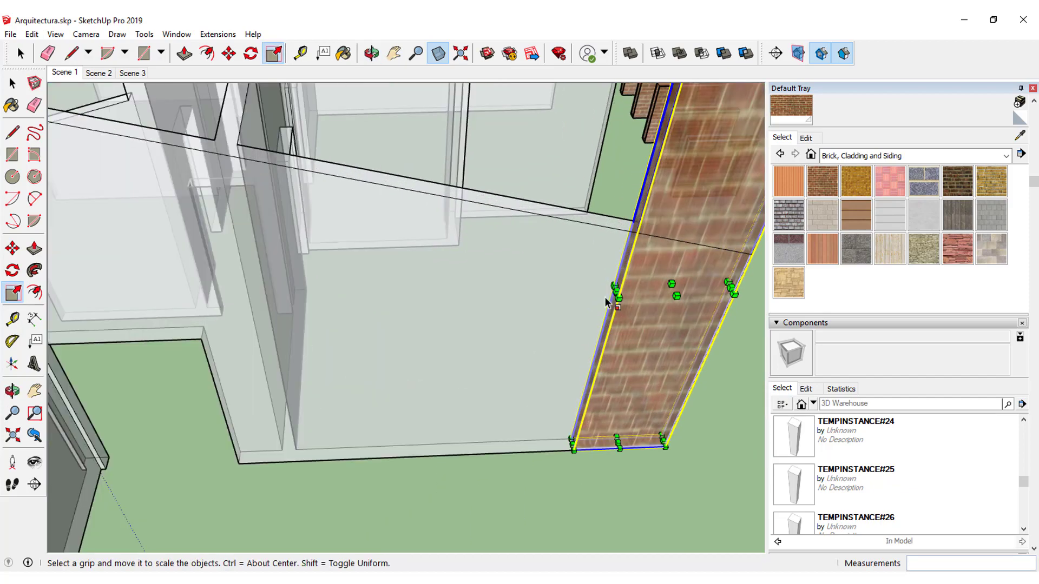
left_click(617, 296)
scroll(605, 292, "down", 3)
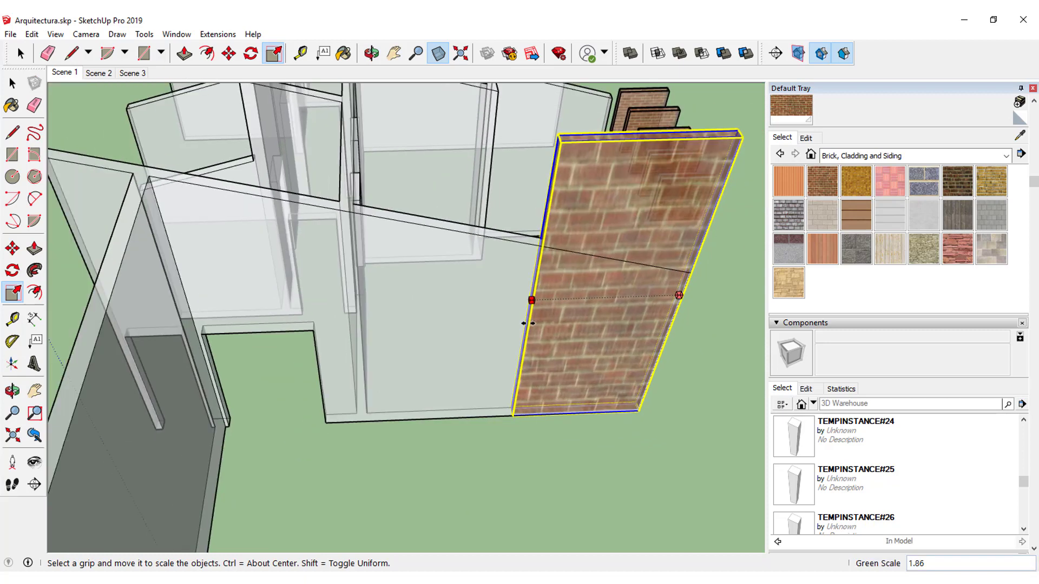
scroll(324, 348, "up", 3)
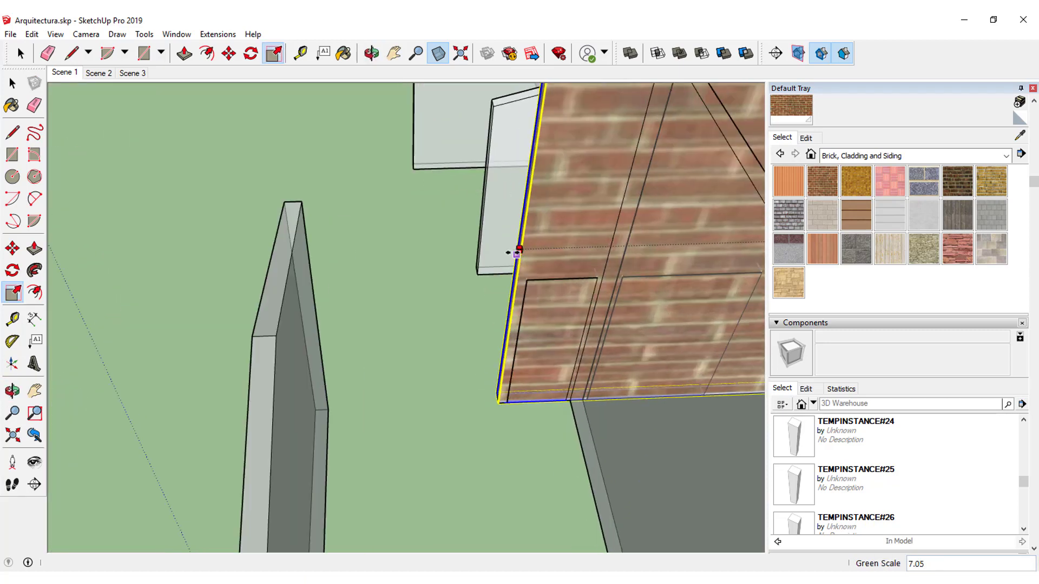
left_click(517, 249)
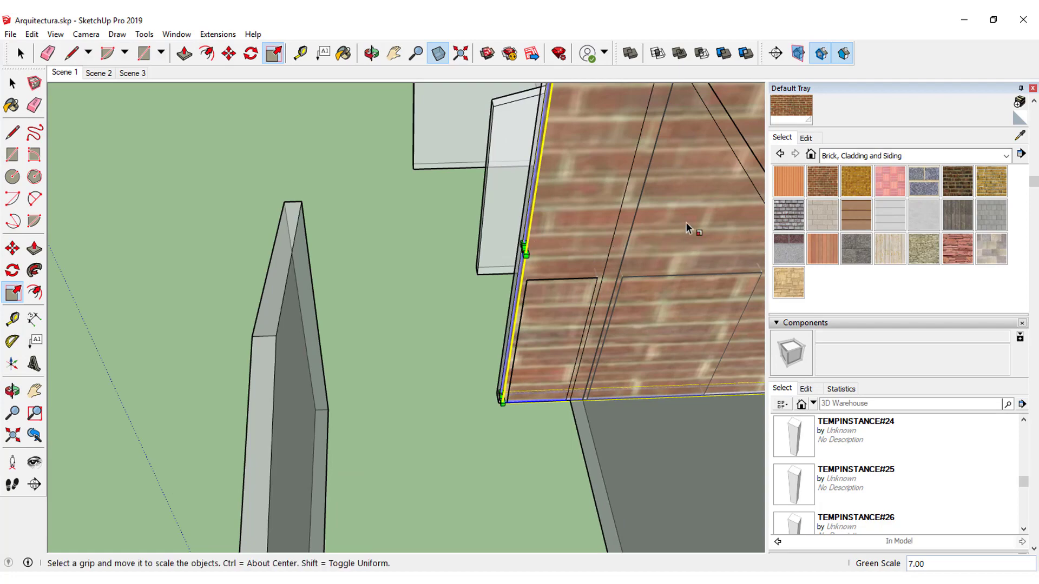
mouse_move(632, 292)
middle_mouse_down()
mouse_move(406, 267)
mouse_move(464, 280)
mouse_move(656, 232)
middle_mouse_up()
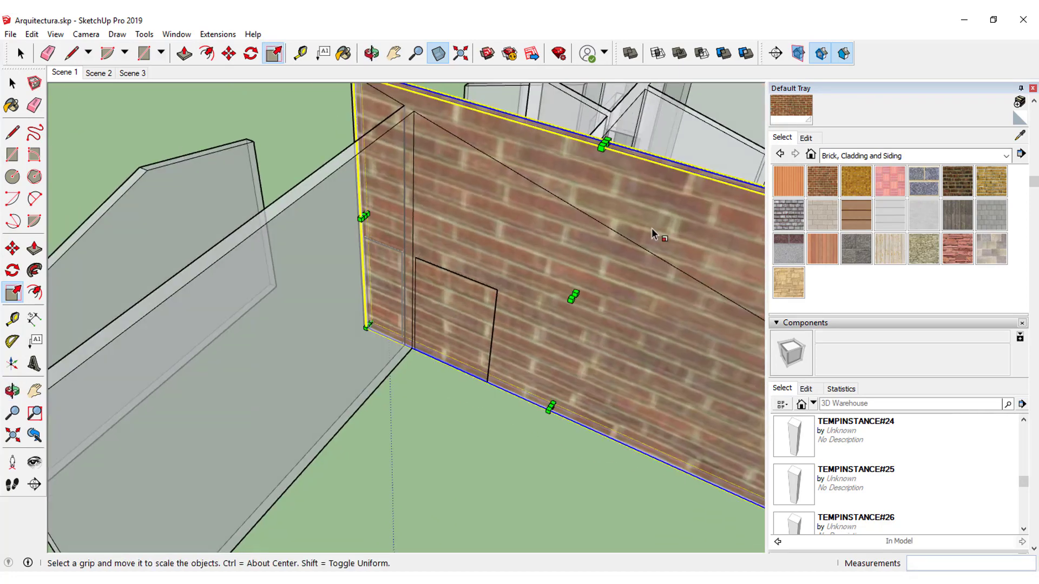
Paint the brick wall and grey panels with a material, then undo the wall texture
key("b")
left_click(571, 312)
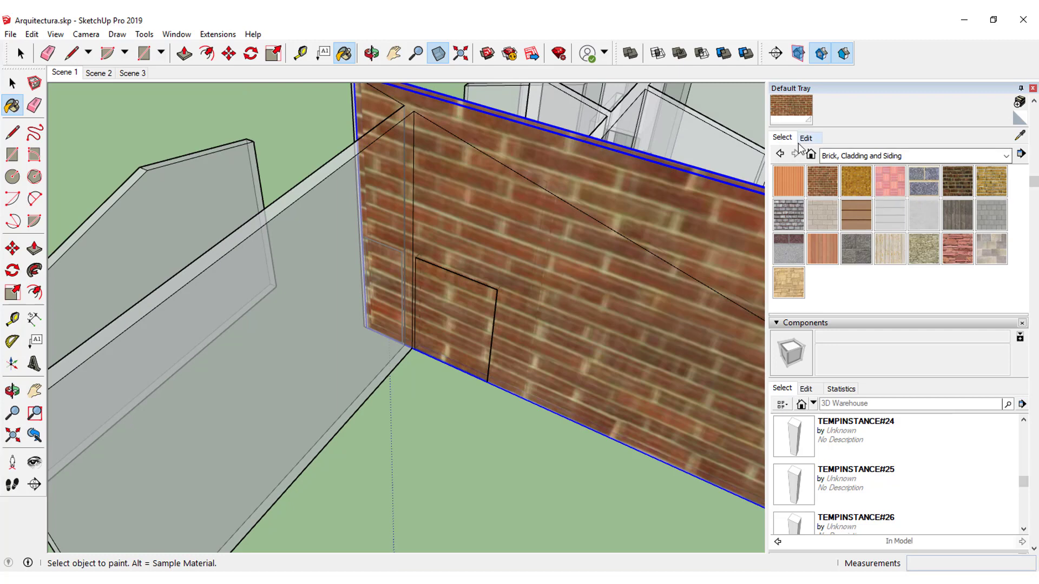
scroll(626, 378, "down", 3)
scroll(436, 406, "down", 2)
left_click(425, 381, "shift")
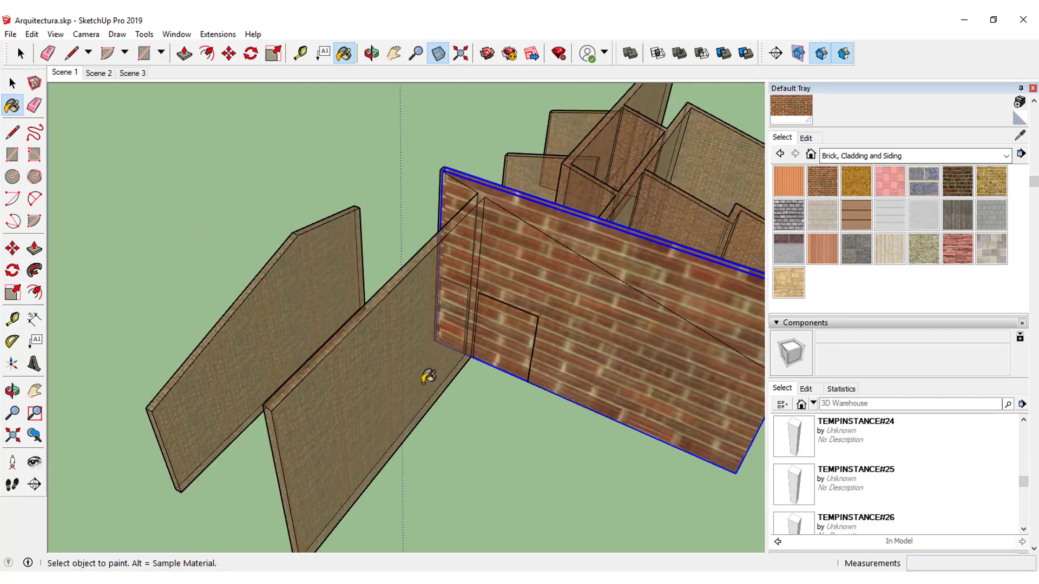
key("alt")
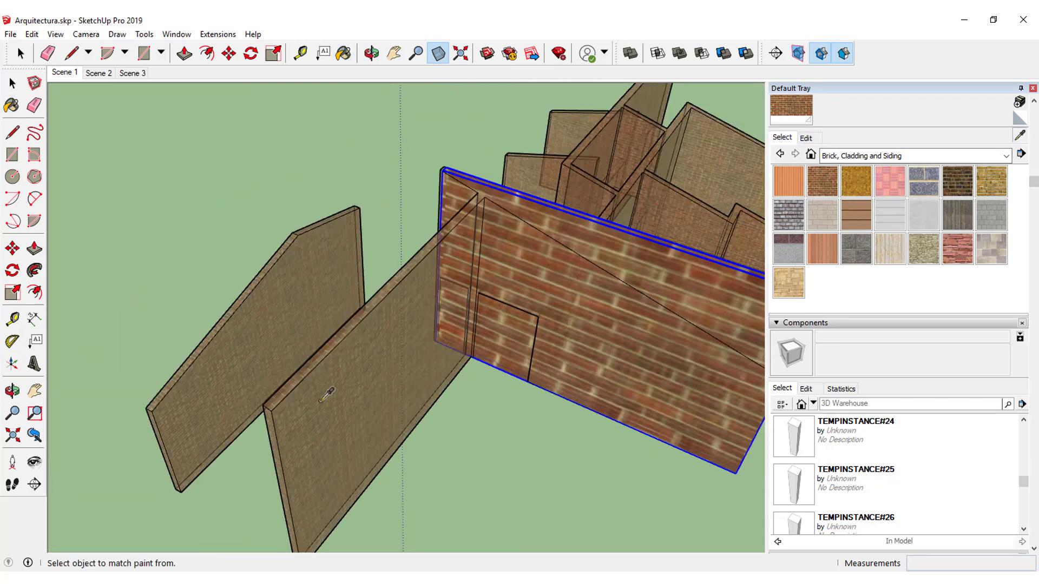
left_click(12, 82)
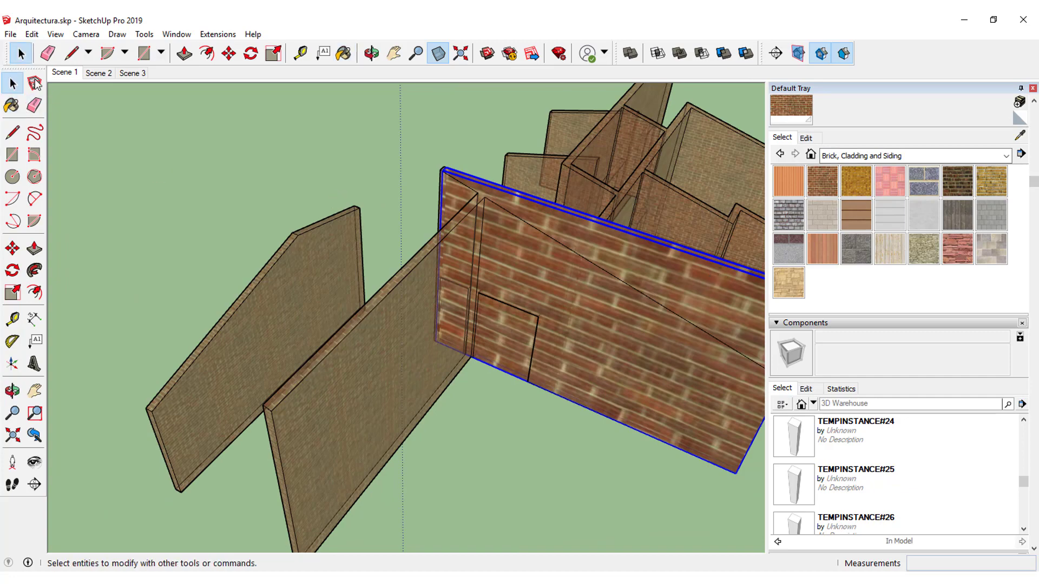
key("ctrl+z")
Leave the brick wall unselected, with nothing picked in the model
middle_click_drag(628, 487, 631, 492)
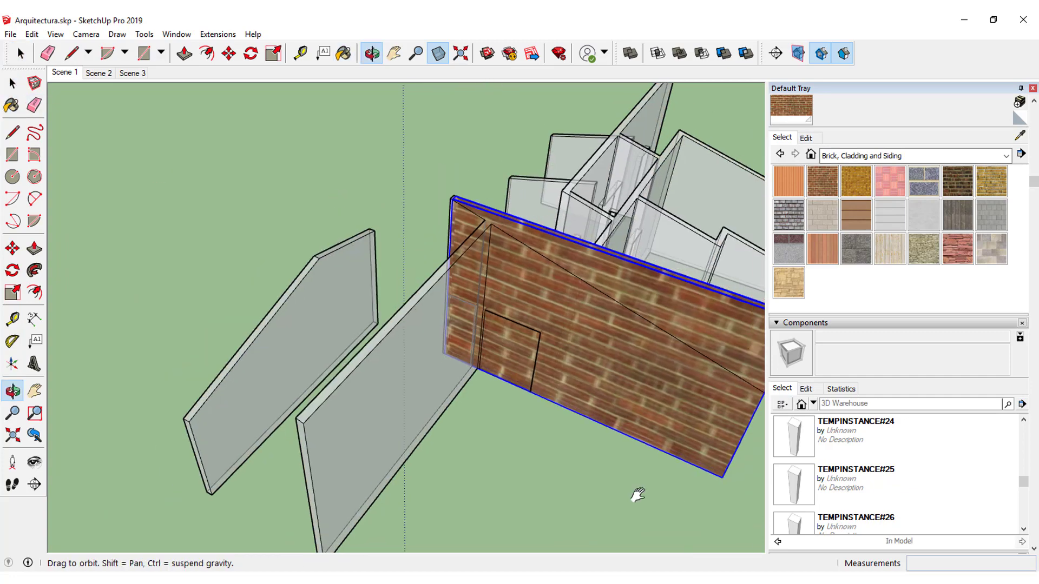
scroll(592, 360, "up", 3)
middle_click_drag(591, 360, 575, 360)
scroll(578, 366, "up", 2)
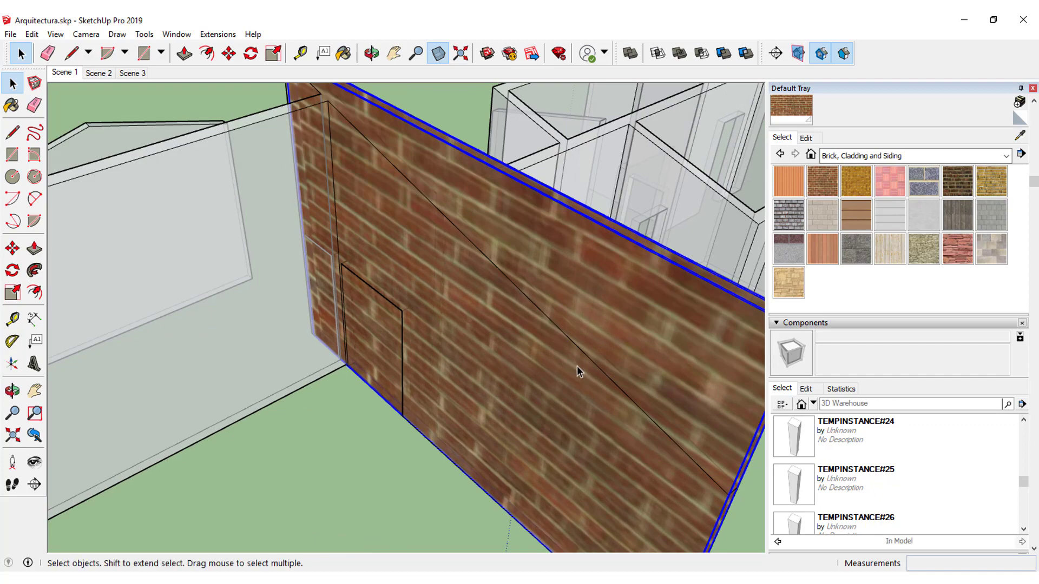
scroll(577, 366, "down", 2)
left_click(301, 110)
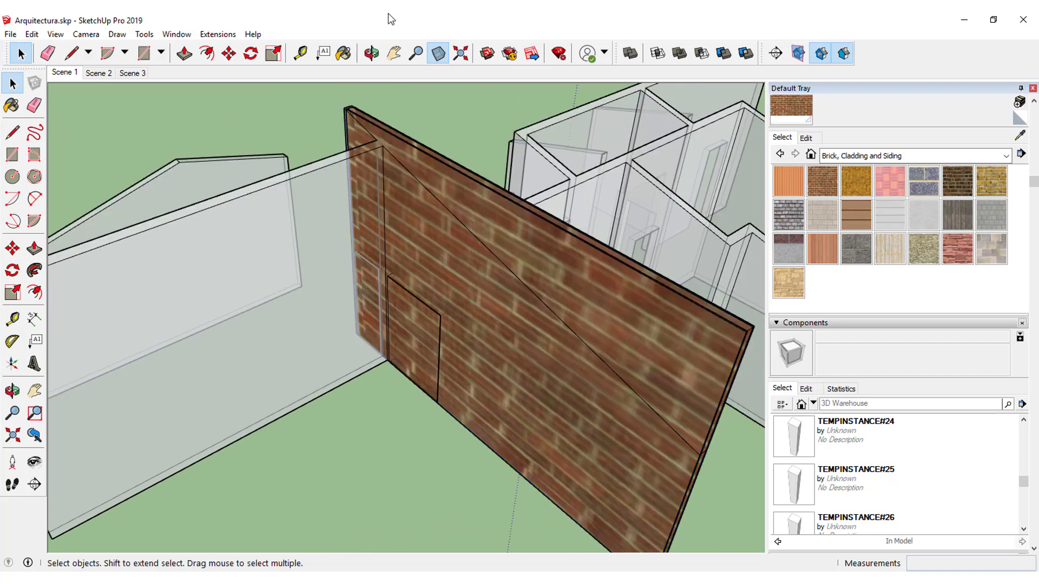
Turn X-ray off so the walls are opaque, and check the brick wall's texture
left_click(439, 53)
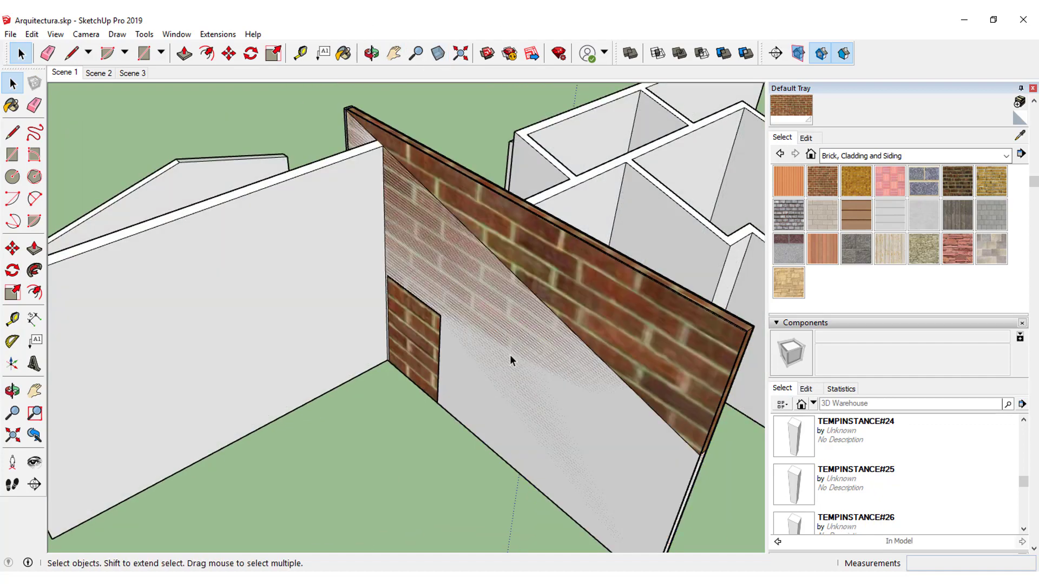
mouse_move(512, 361)
middle_mouse_down()
mouse_move(434, 312)
mouse_move(524, 290)
middle_mouse_up()
left_click(540, 310)
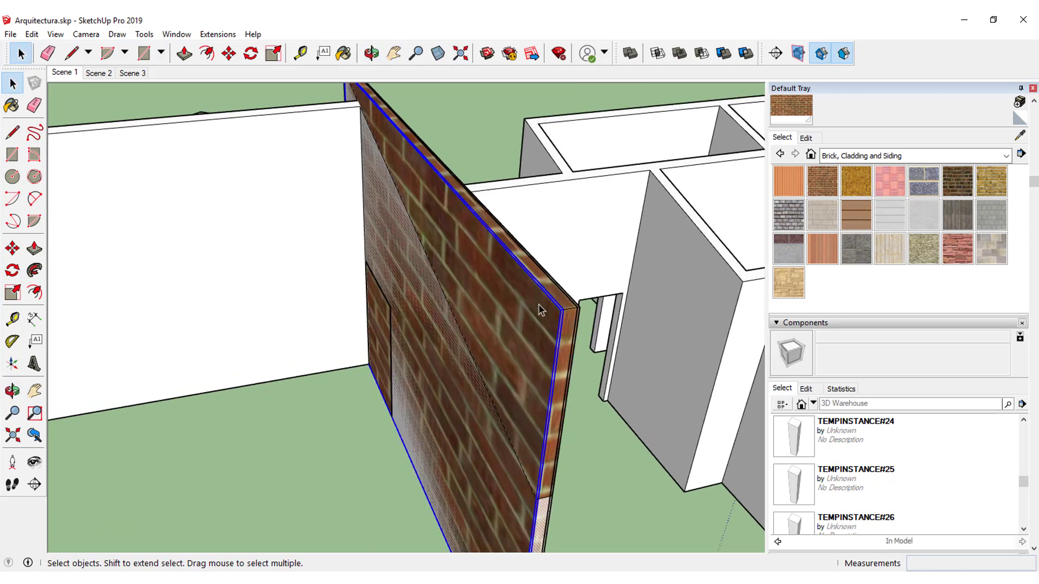
scroll(585, 340, "up", 2)
scroll(581, 344, "down", 2)
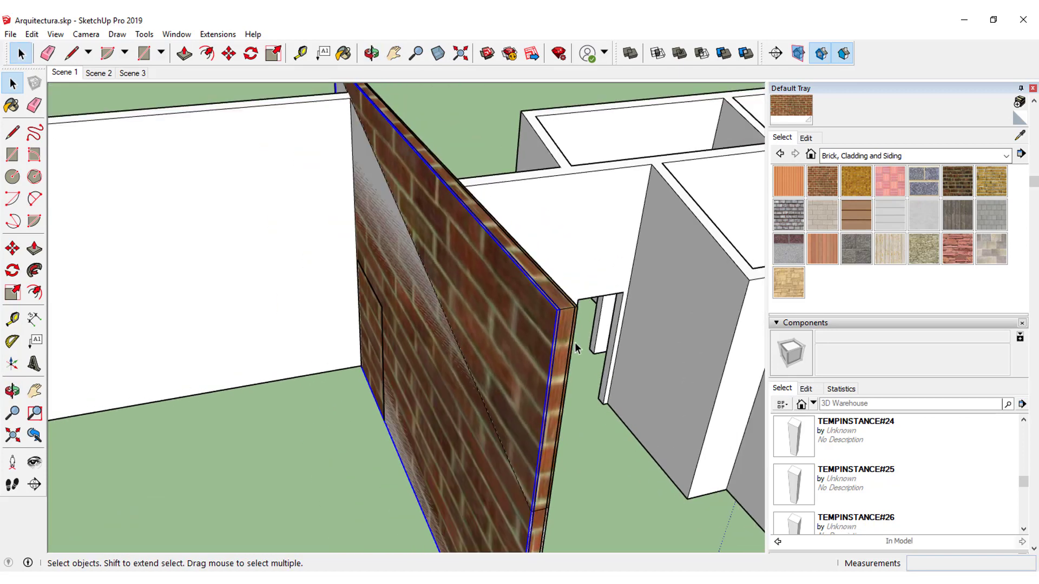
key("ctrl+z")
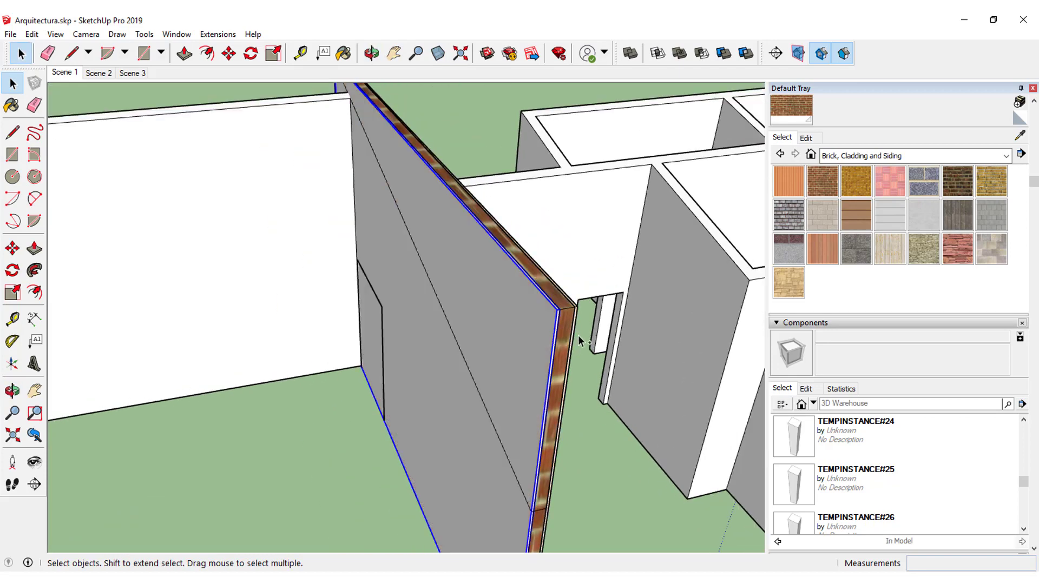
key("ctrl+y")
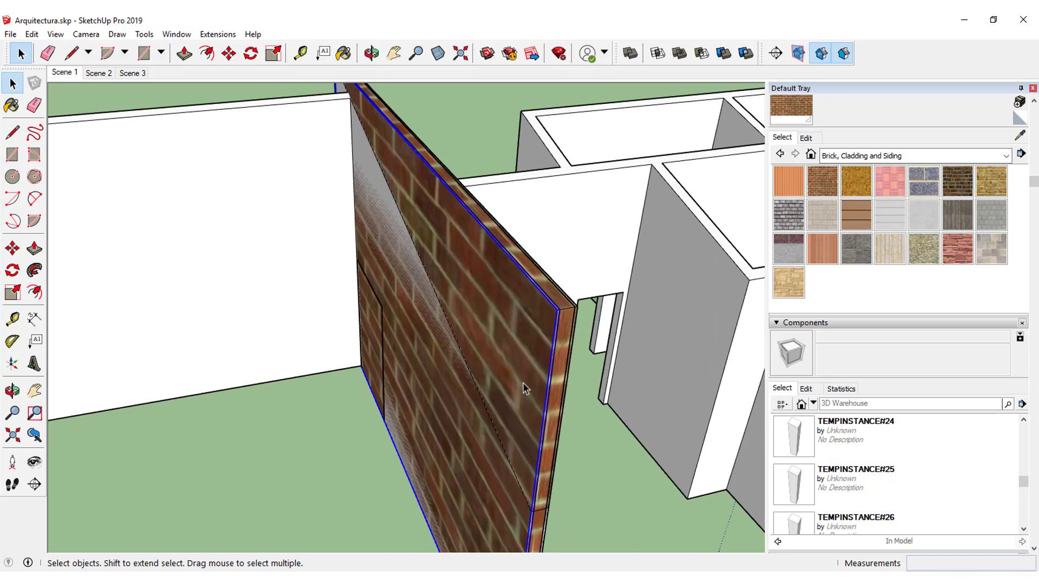
scroll(525, 381, "down", 1)
middle_click_drag(534, 372, 538, 341)
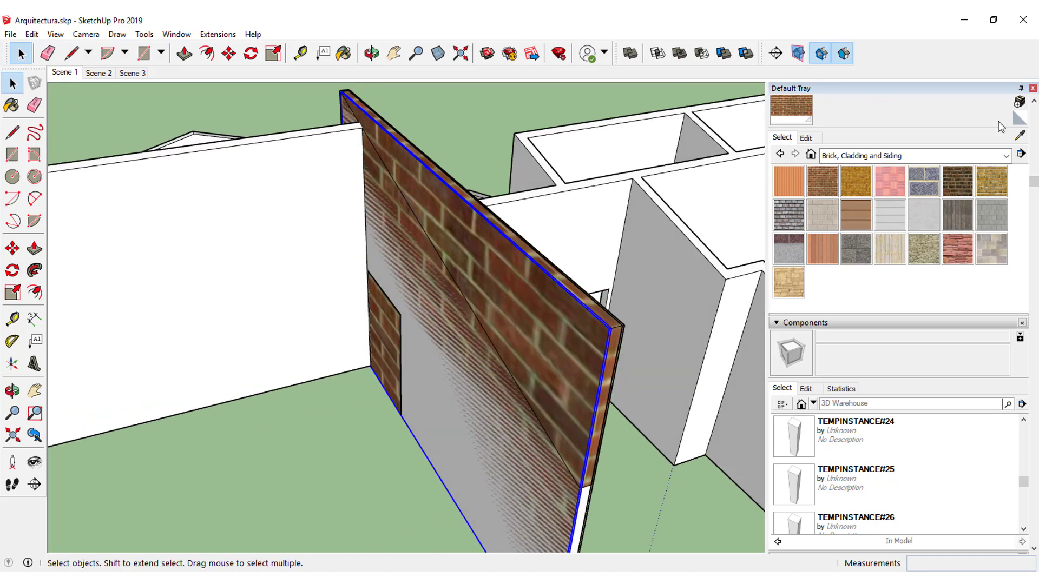
Paint both large faces of the brick wall plain grey with the default material
left_click(1019, 138)
left_click(132, 200)
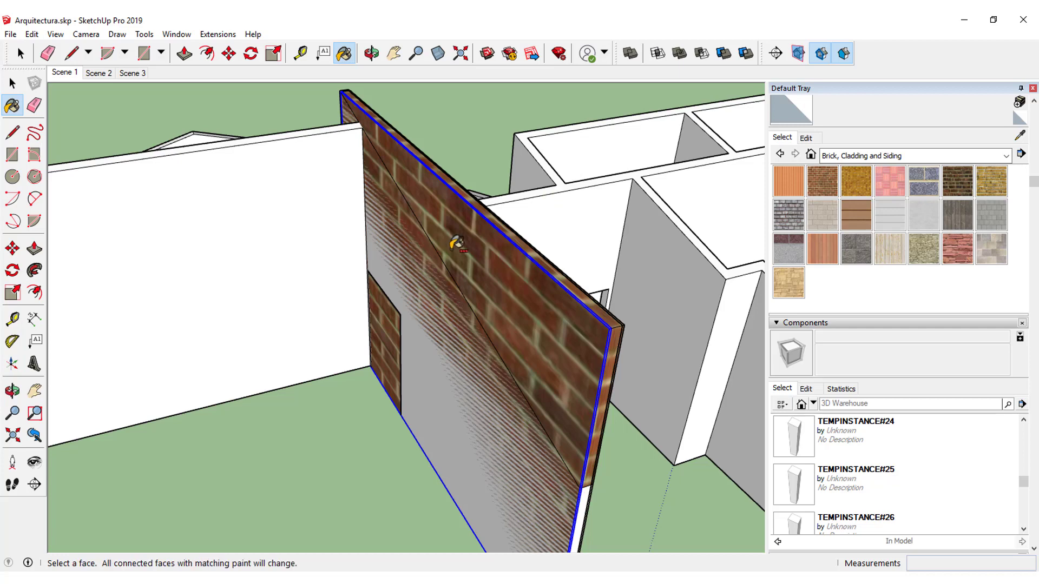
left_click(456, 244, "ctrl+shift")
middle_click_drag(457, 244, 365, 234)
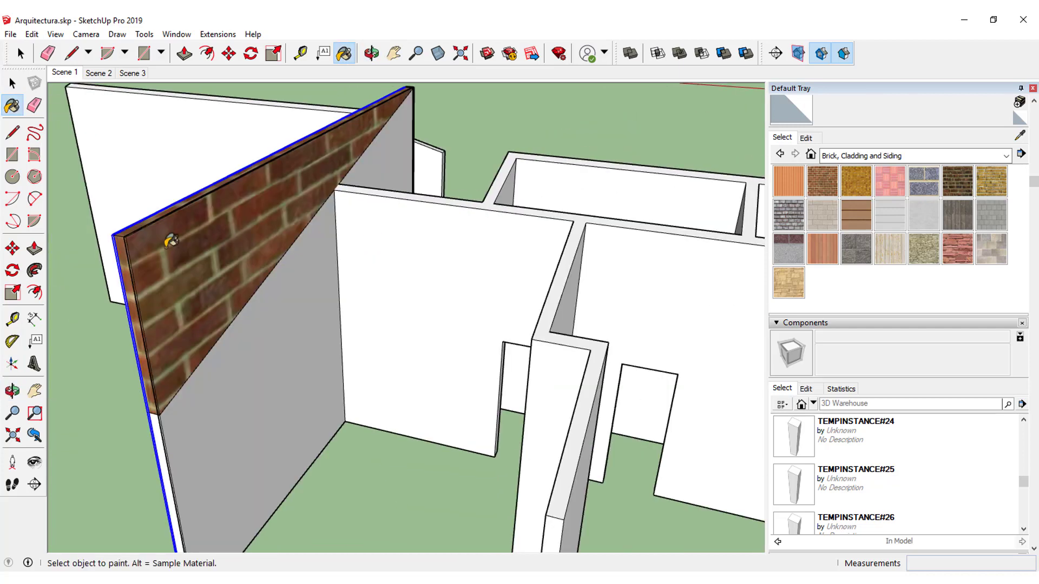
left_click(172, 240)
middle_click_drag(172, 240, 292, 260)
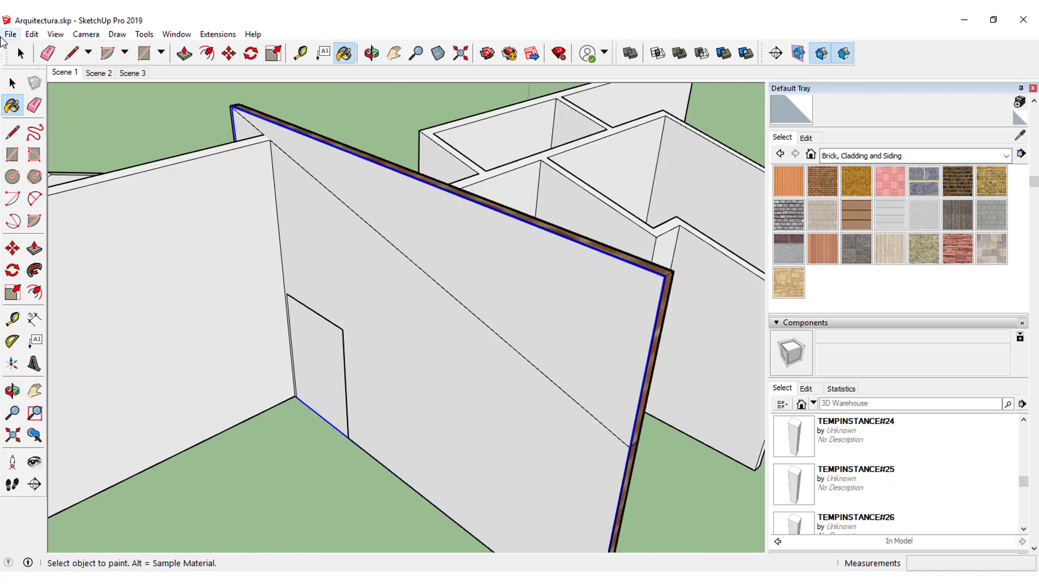
Select the brick-textured edge face of the wall and zoom in on it
left_click(21, 53)
mouse_move(371, 225)
middle_mouse_down()
mouse_move(615, 316)
mouse_move(571, 345)
mouse_move(545, 294)
mouse_move(497, 411)
middle_mouse_up()
scroll(570, 345, "up", 3)
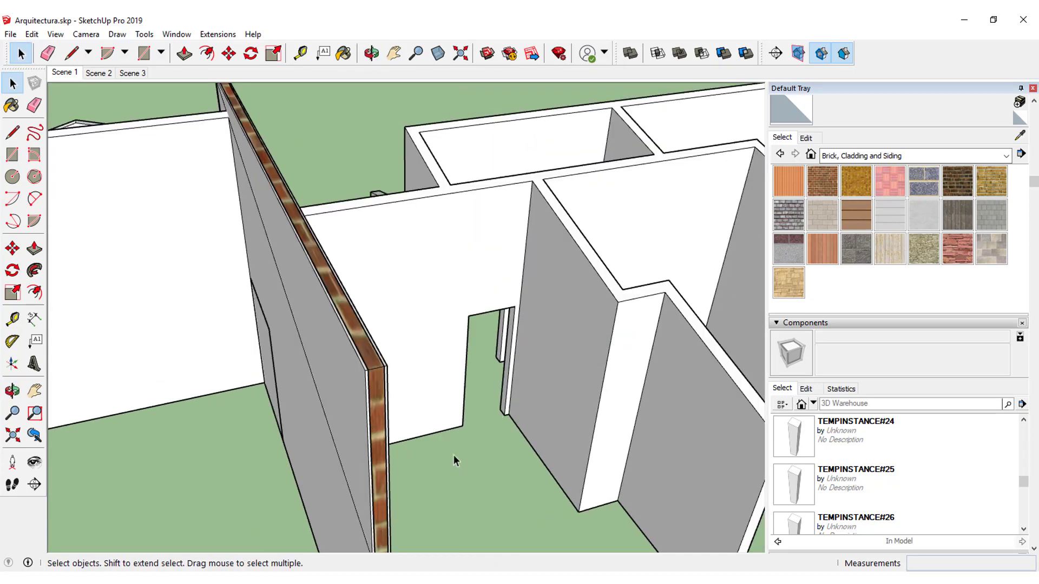
left_click(380, 438)
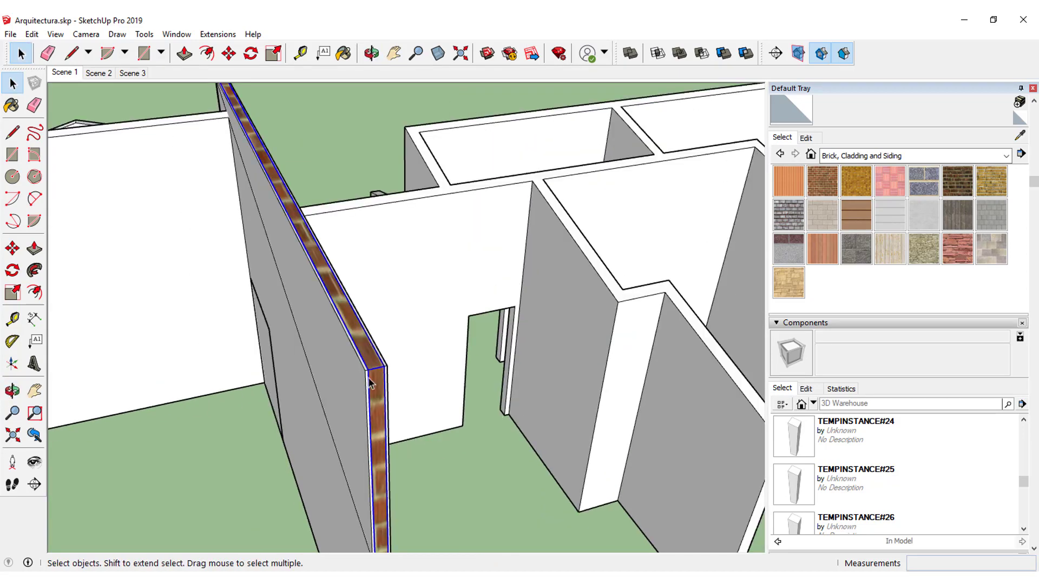
scroll(373, 387, "up", 2)
scroll(379, 391, "up", 1)
scroll(400, 379, "down", 3)
scroll(417, 385, "down", 5)
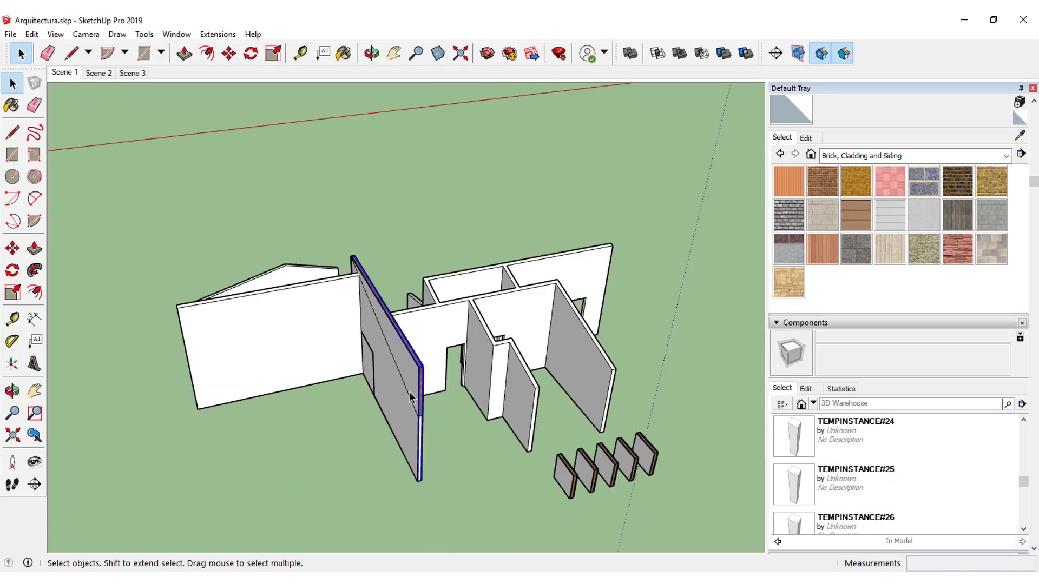
scroll(410, 397, "up", 2)
scroll(407, 335, "up", 3)
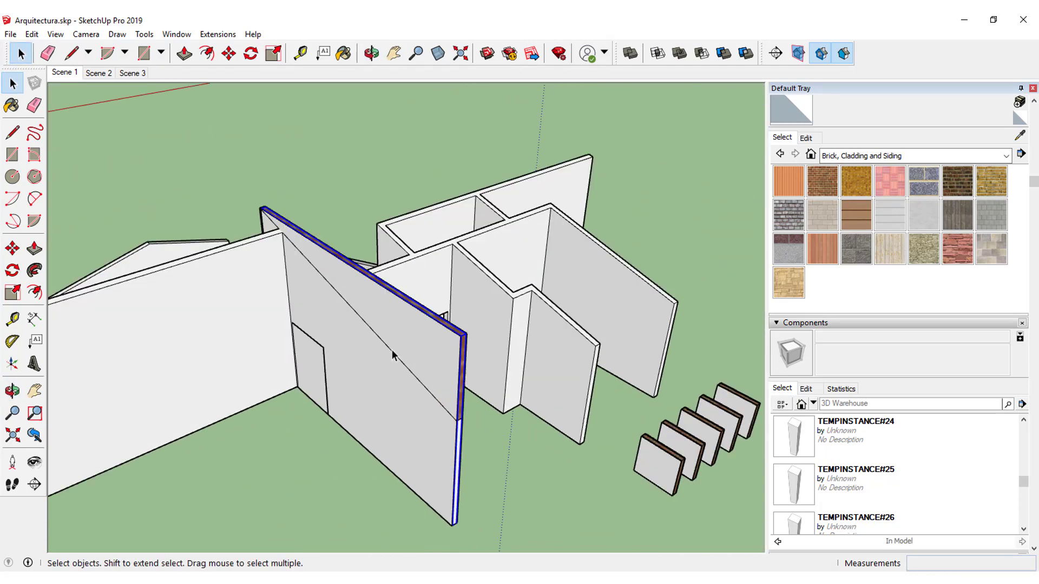
scroll(393, 355, "up", 2)
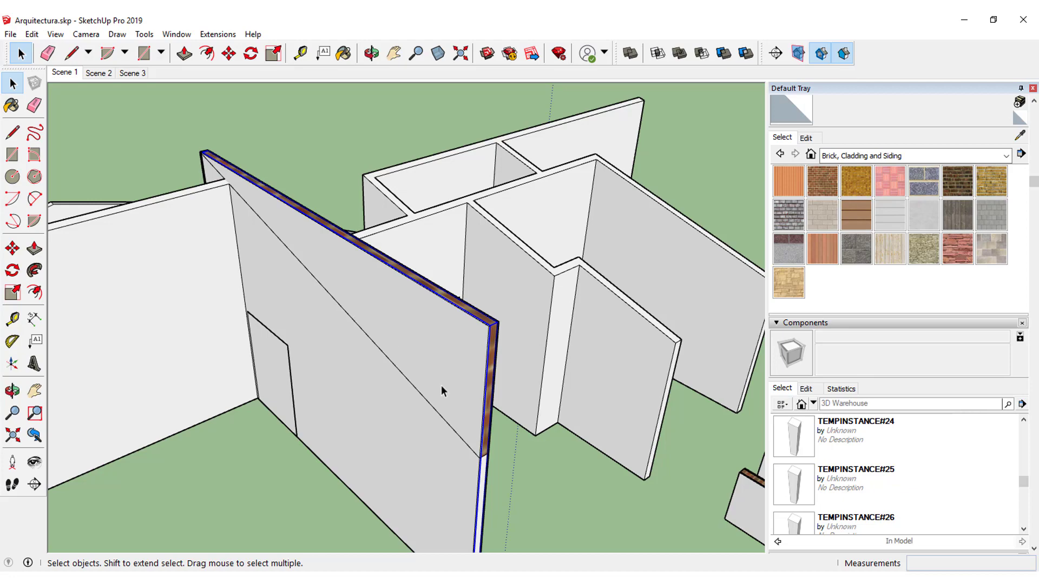
scroll(486, 492, "up", 2)
scroll(479, 477, "up", 2)
scroll(476, 471, "down", 4)
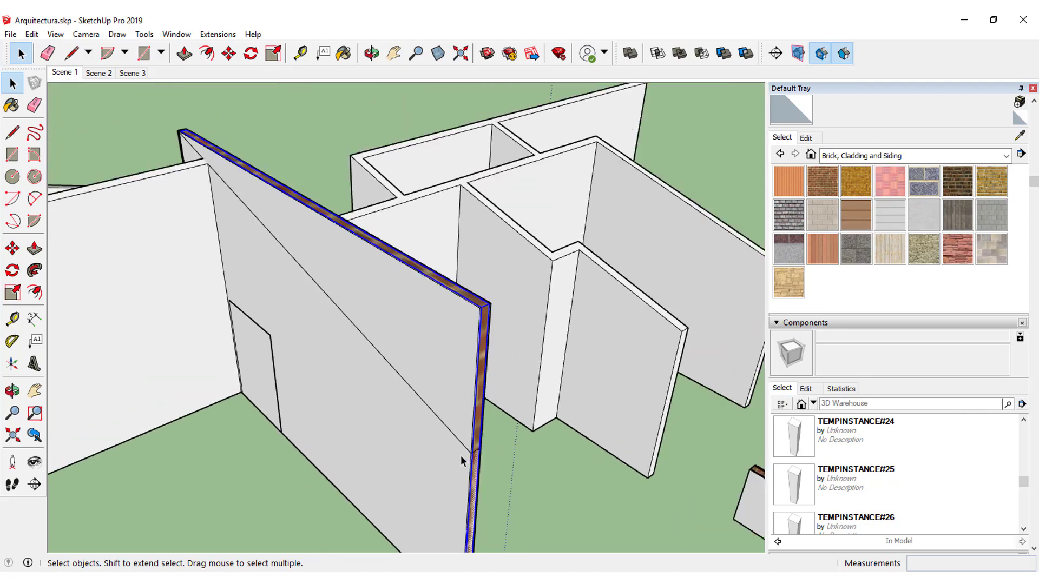
scroll(471, 465, "up", 1)
Orbit around the walls, then restore and re-maximize the SketchUp window
mouse_move(485, 283)
middle_mouse_down()
mouse_move(482, 260)
mouse_move(540, 196)
mouse_move(554, 157)
mouse_move(436, 233)
mouse_move(256, 153)
middle_mouse_up()
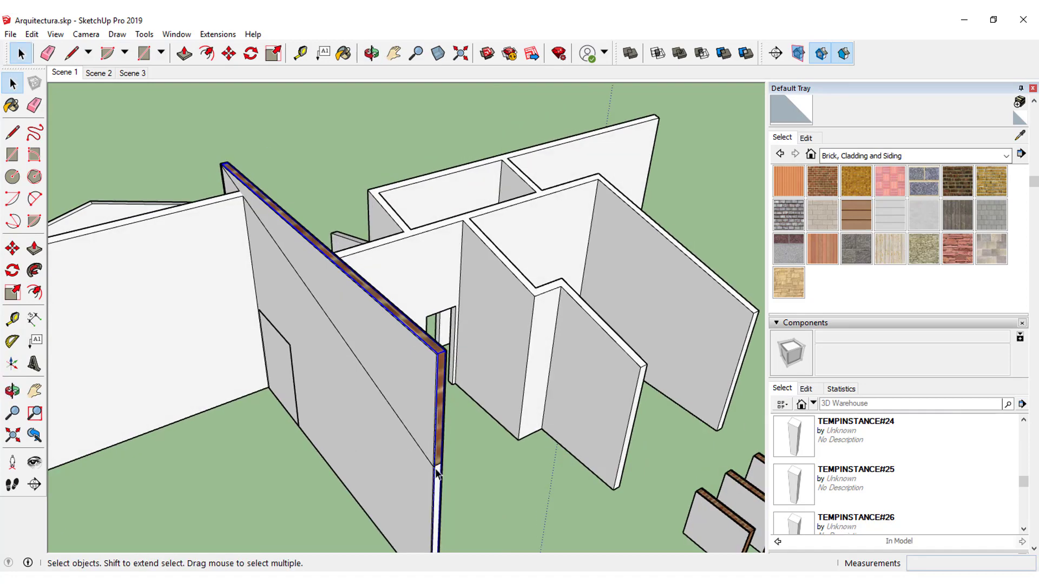
mouse_move(437, 474)
middle_mouse_down()
mouse_move(285, 148)
mouse_move(343, 297)
mouse_move(283, 213)
mouse_move(260, 289)
mouse_move(120, 301)
mouse_move(233, 227)
mouse_move(514, 298)
mouse_move(464, 253)
middle_mouse_up()
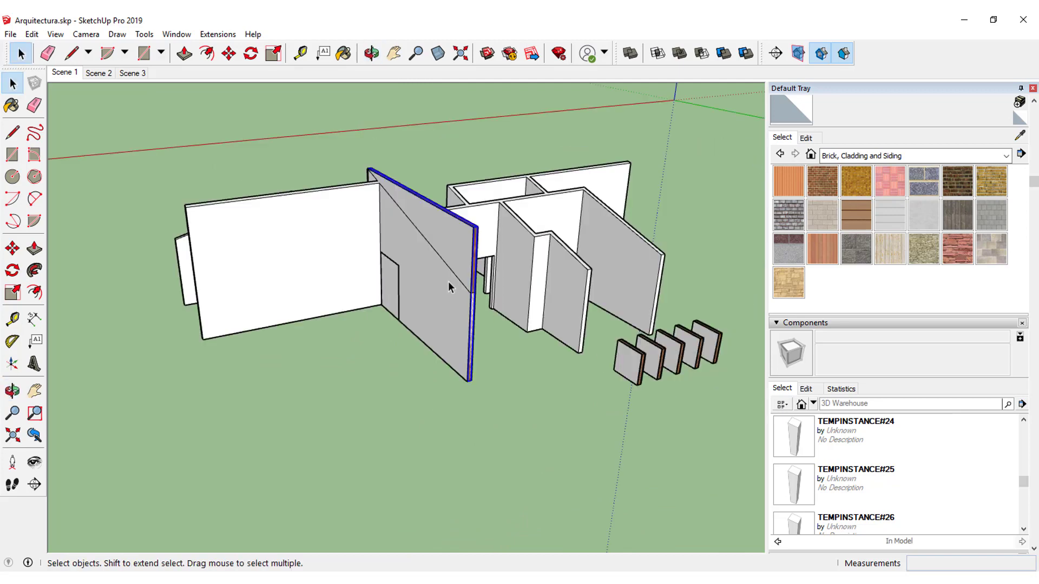
double_click(459, 19)
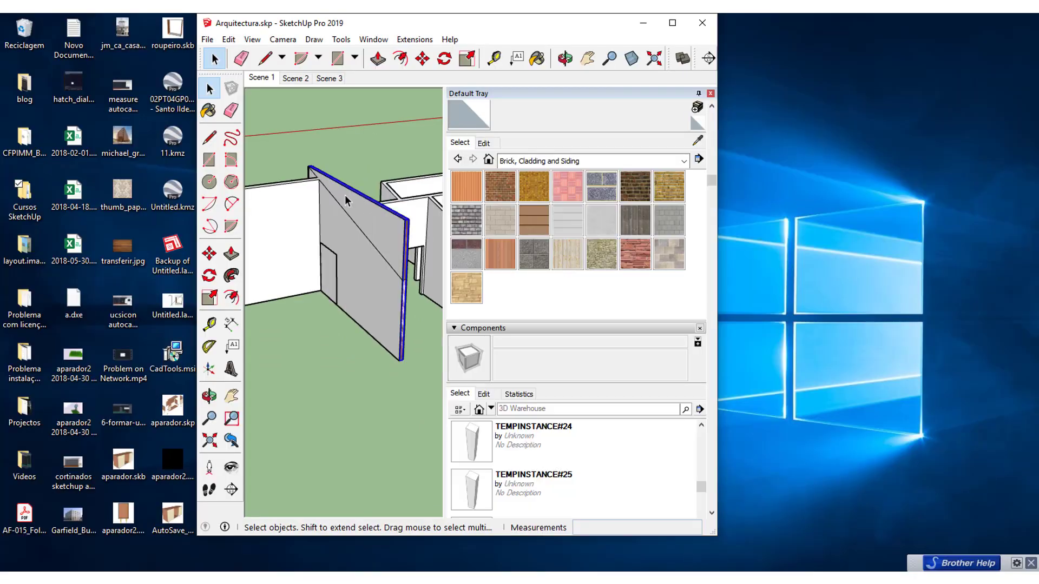
left_click(674, 22)
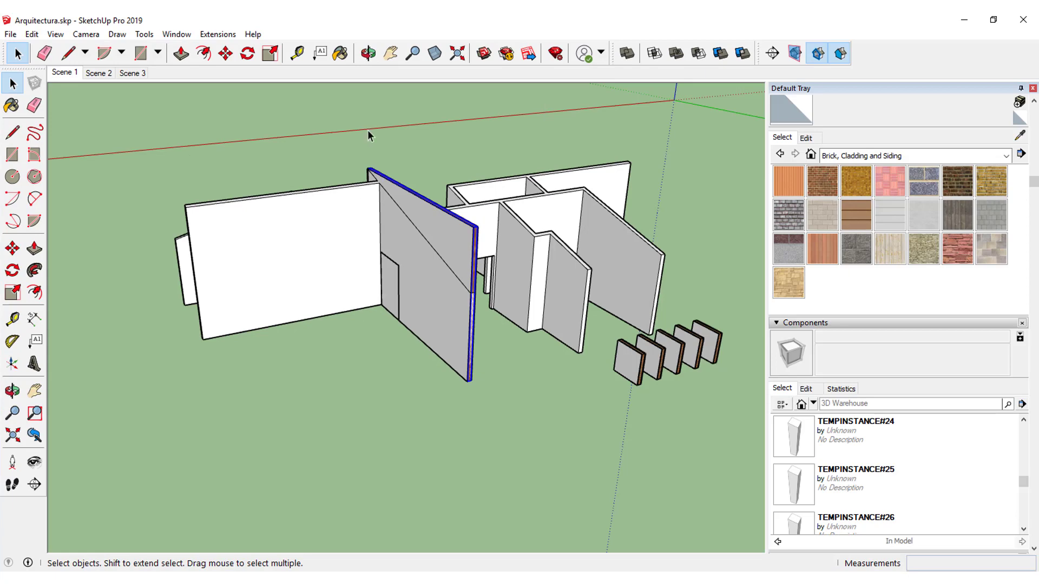
middle_click_drag(363, 209, 368, 301)
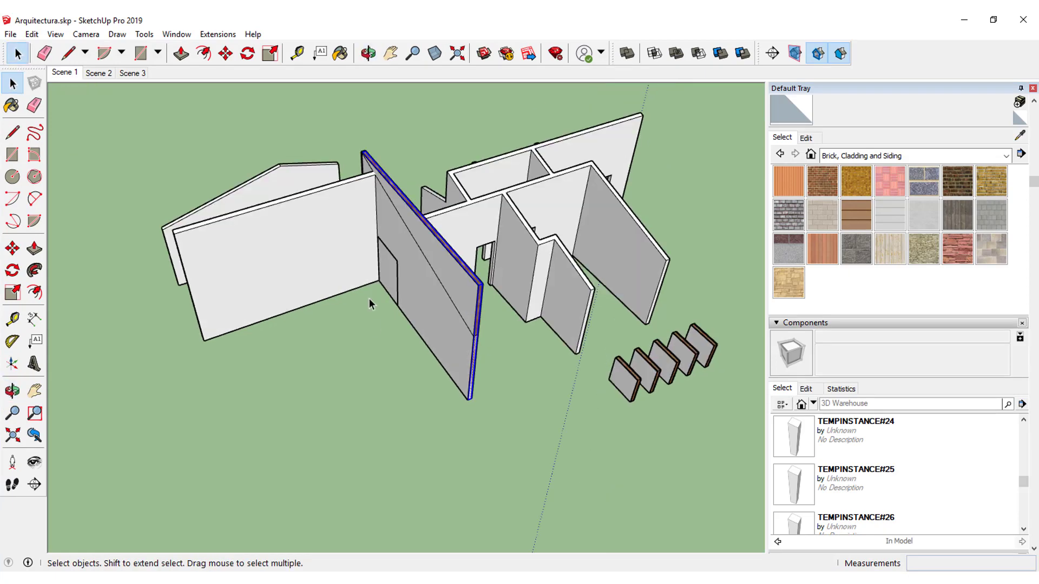
scroll(369, 302, "up", 3)
Go to the SketchUcation website in the browser
left_click(218, 35)
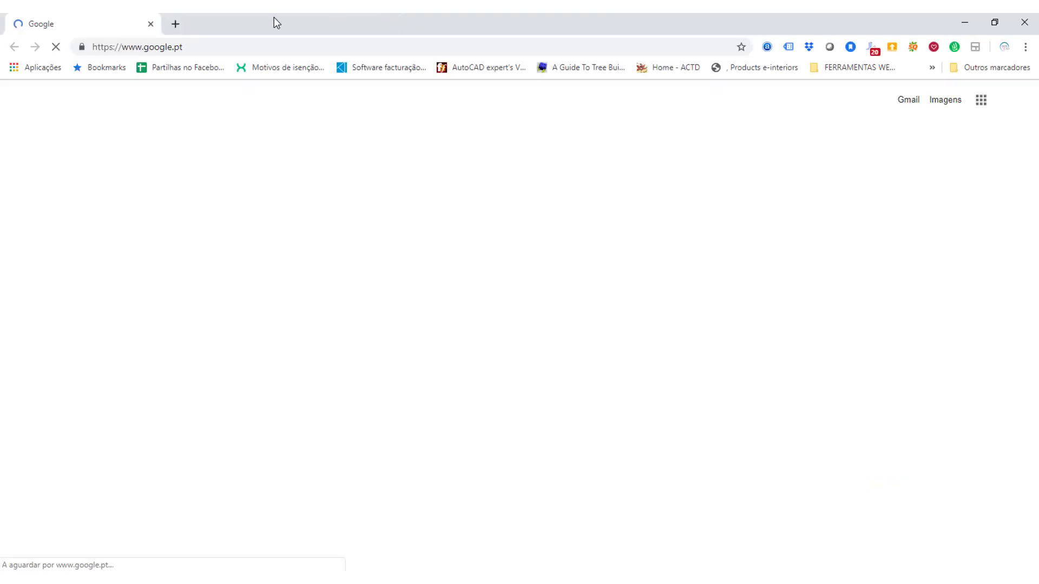
left_click(259, 48)
type("sk")
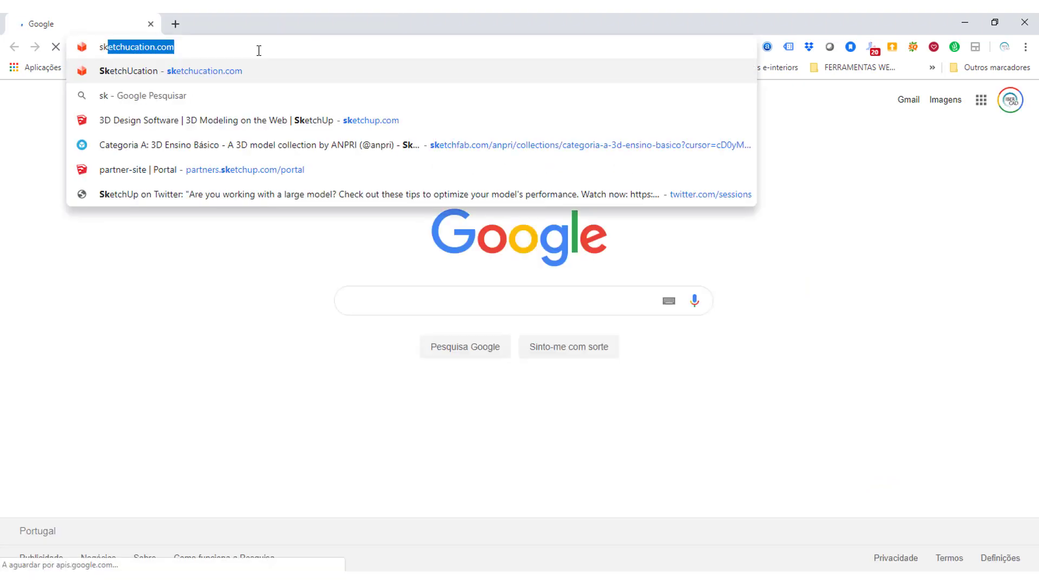
type("etchu")
key("Return")
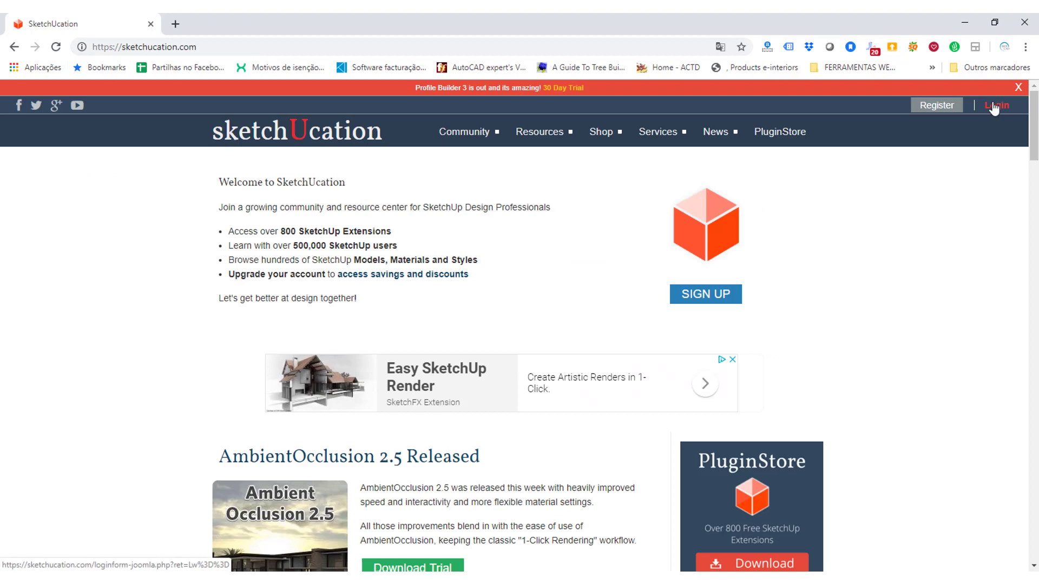
Sign in to SketchUcation with the account username and password
left_click(994, 107)
left_click(543, 274)
type("ibercad")
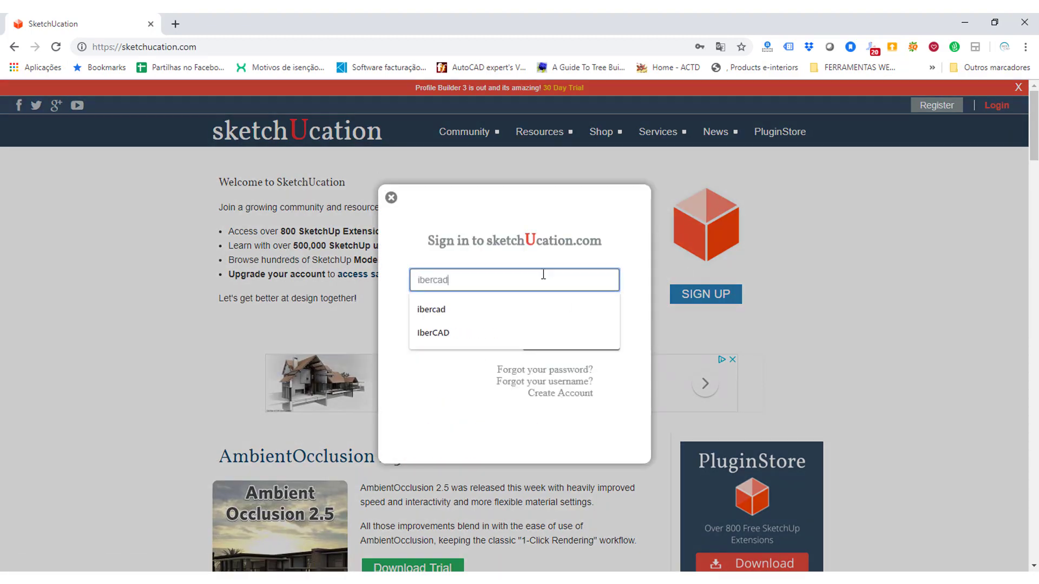
key("Tab")
left_click(560, 344)
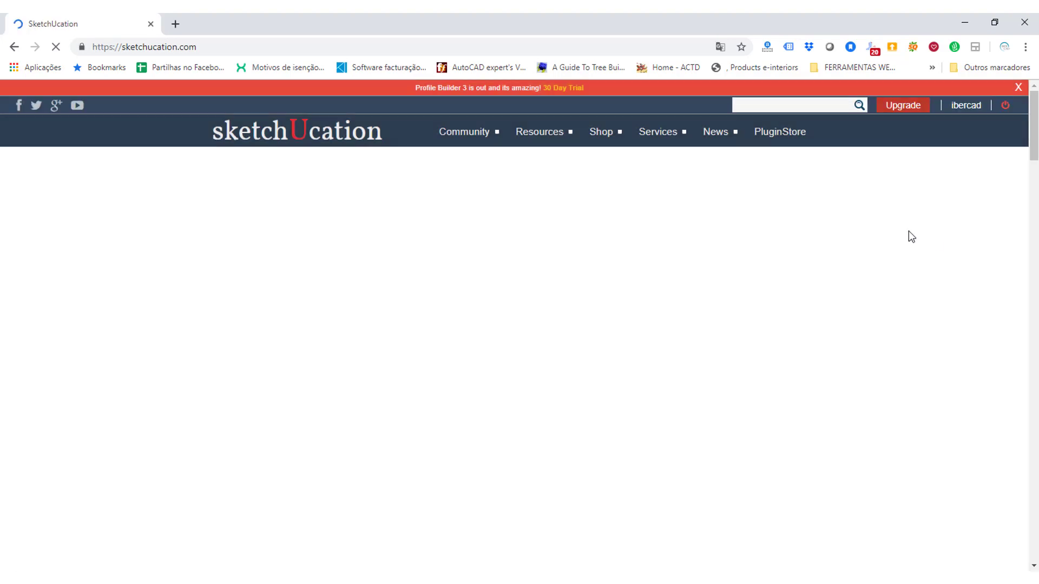
Search the PluginStore for 'split to plane' and download TIG Split to Plane
left_click(779, 138)
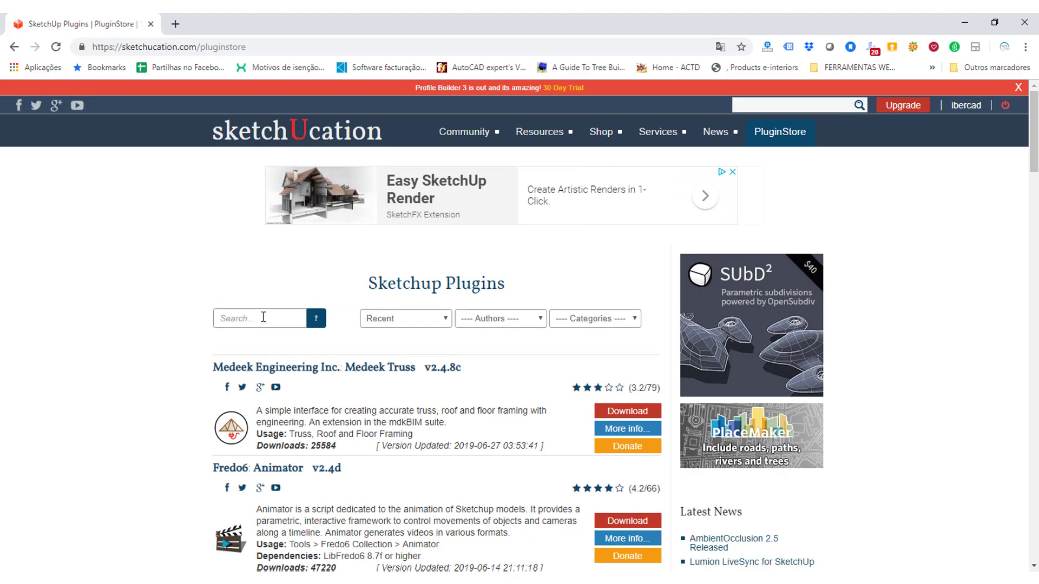
left_click(262, 323)
type("split to plane")
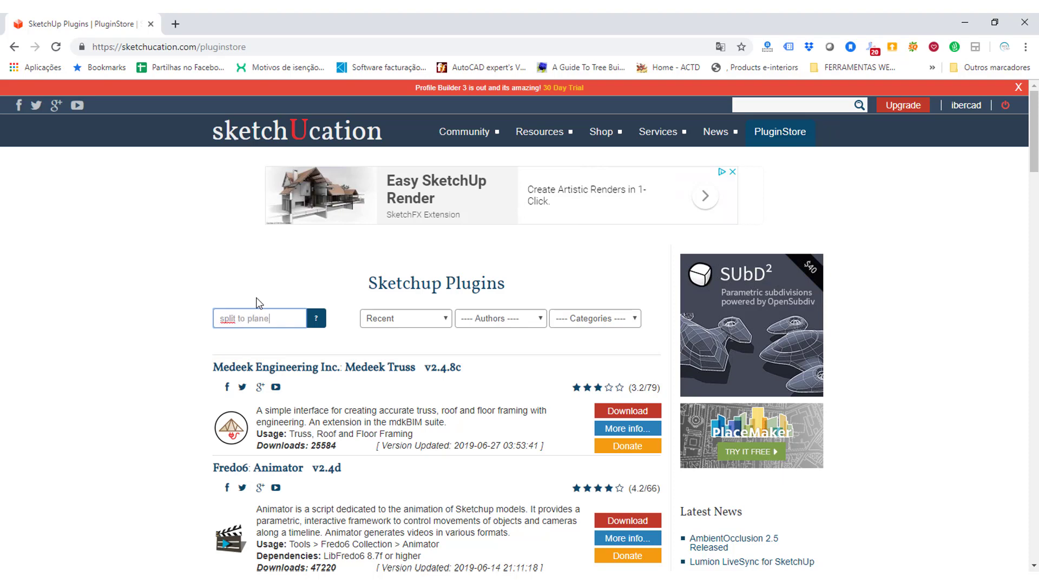
key("Return")
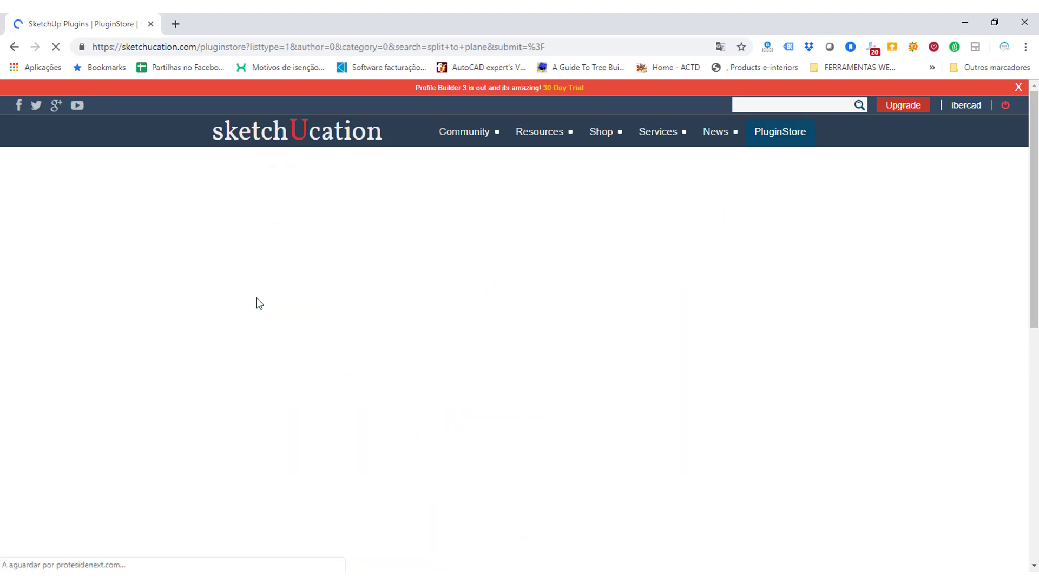
left_click(623, 411)
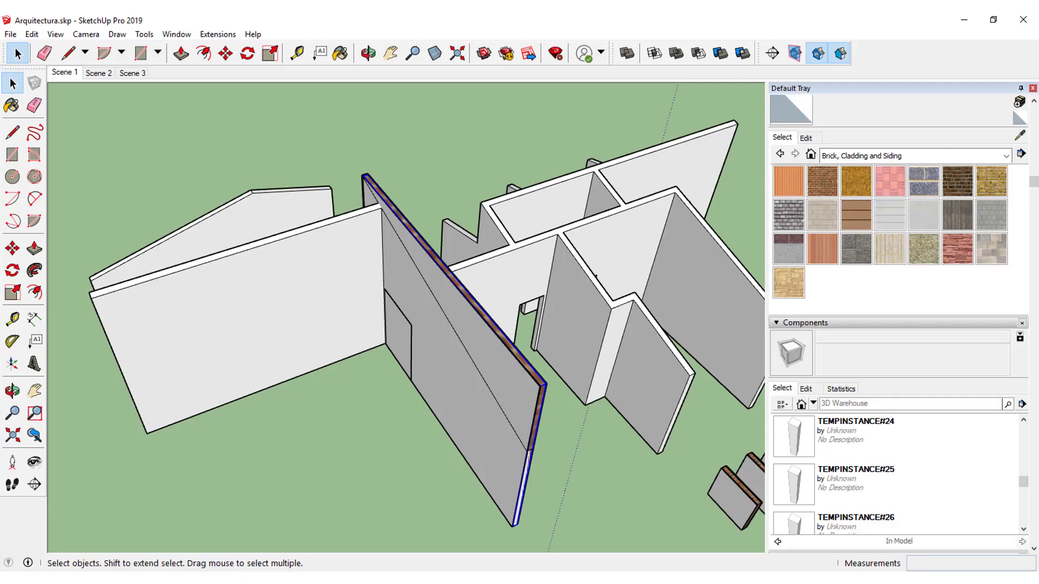
Open the Extension Manager and browse to the Transferências folder to install an extension
left_click(177, 34)
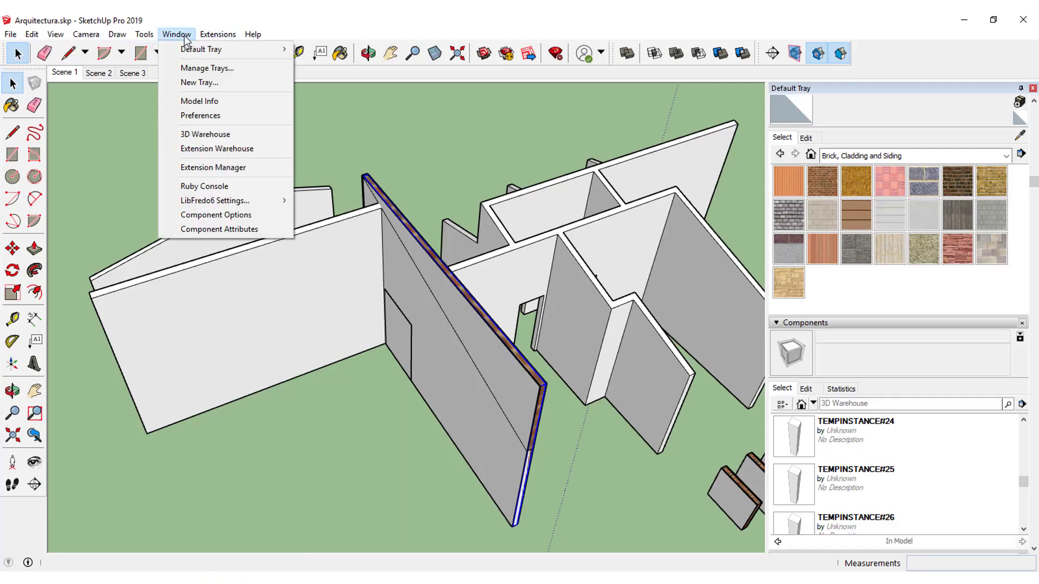
left_click(205, 168)
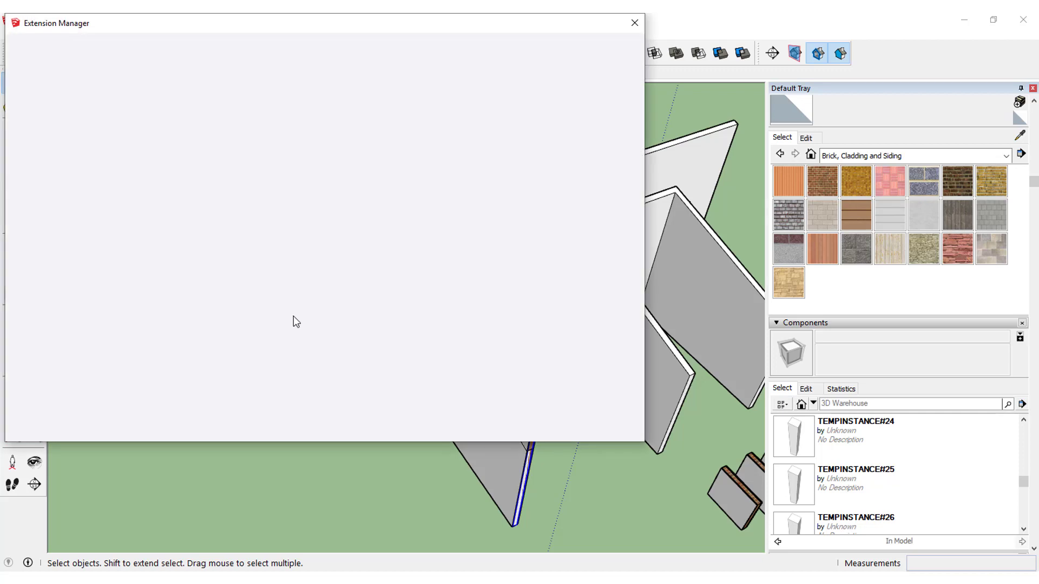
left_click(140, 428)
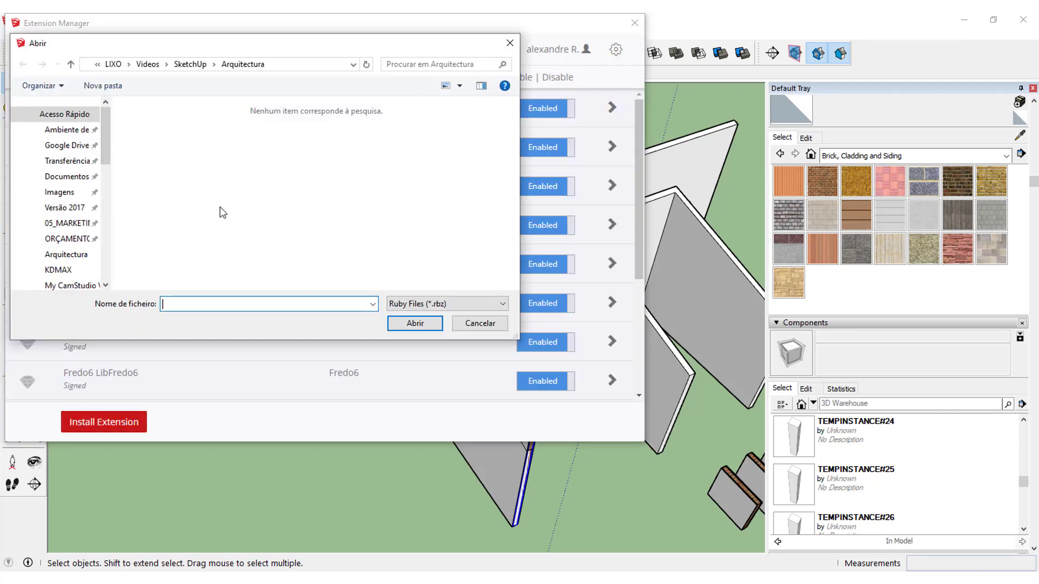
left_click(79, 163)
scroll(206, 193, "down", 5)
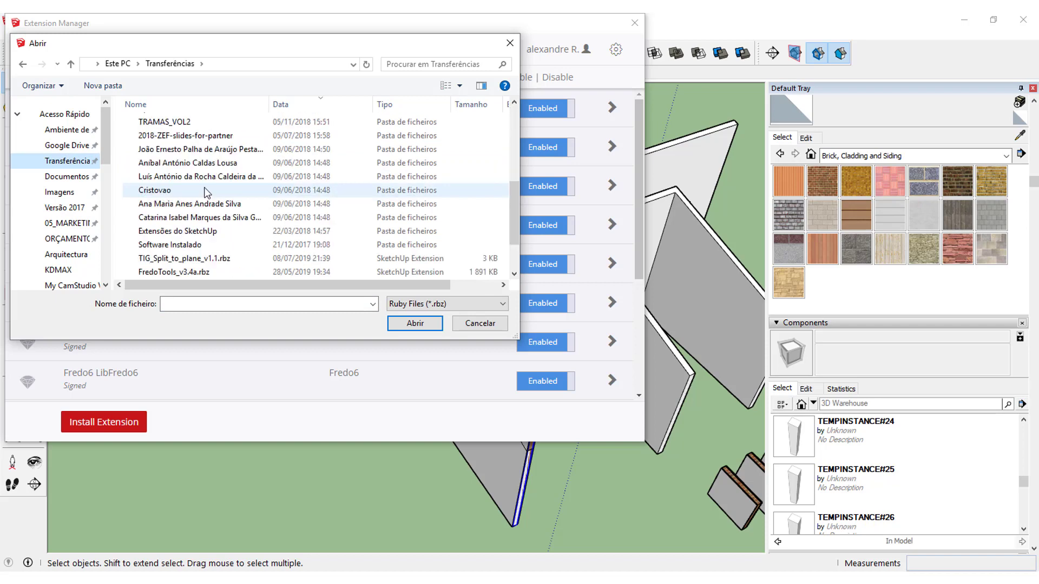
scroll(203, 187, "up", 5)
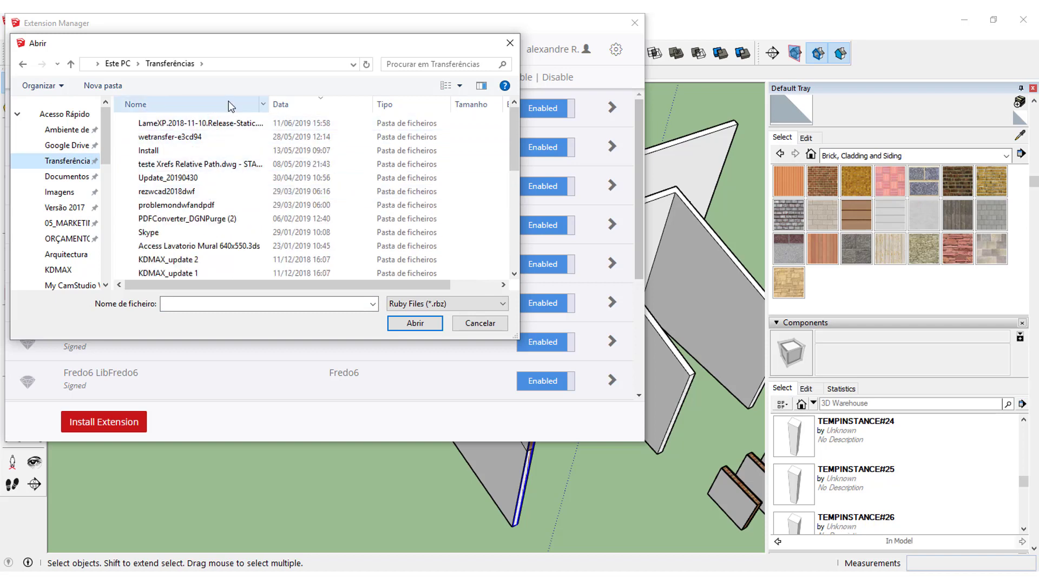
Sort the files by date and install TIG_Split_to_plane_v1.1.rbz
left_click(205, 104)
left_click(290, 104)
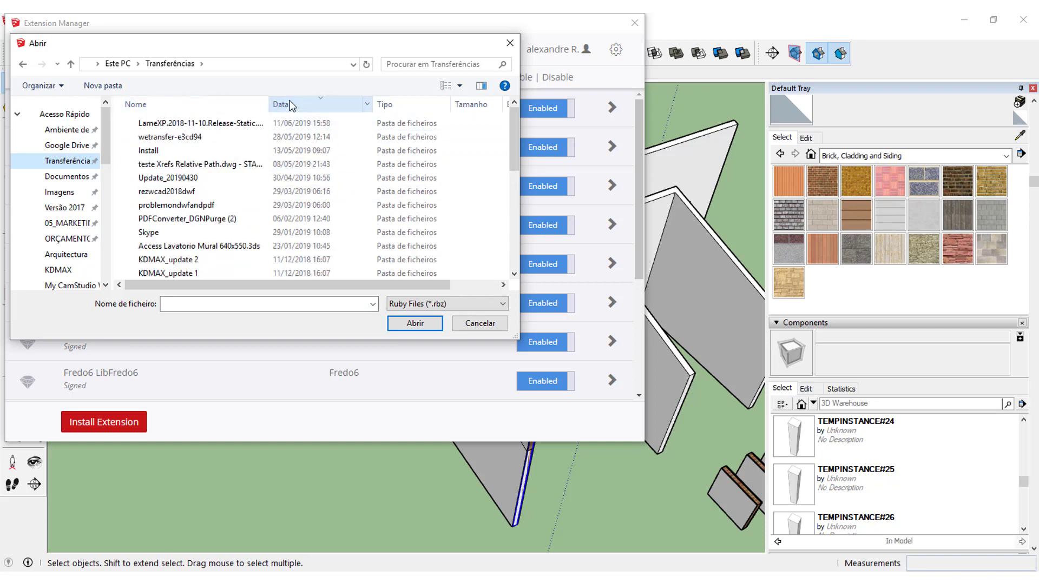
scroll(244, 227, "down", 5)
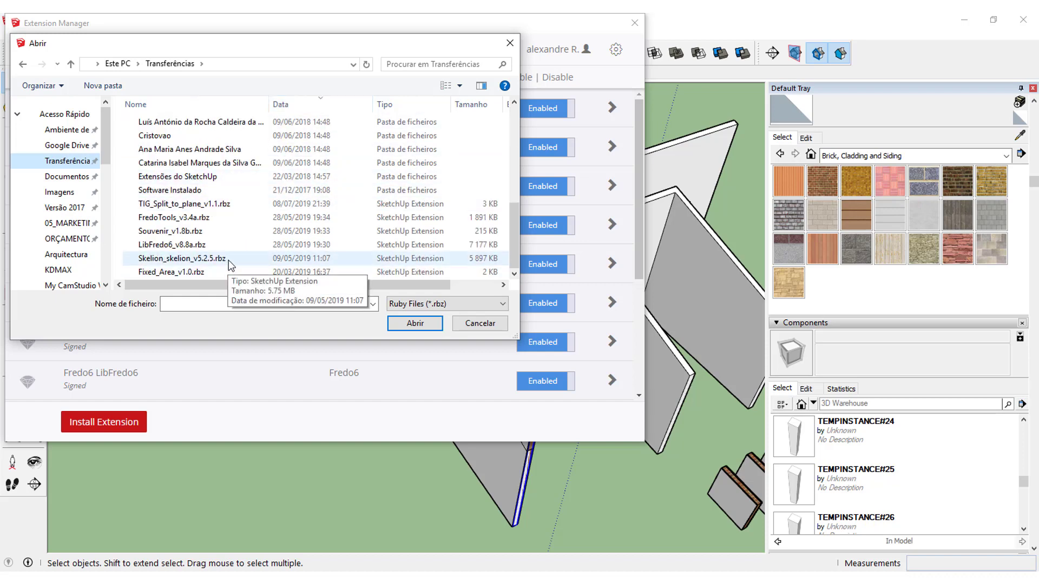
left_click(234, 208)
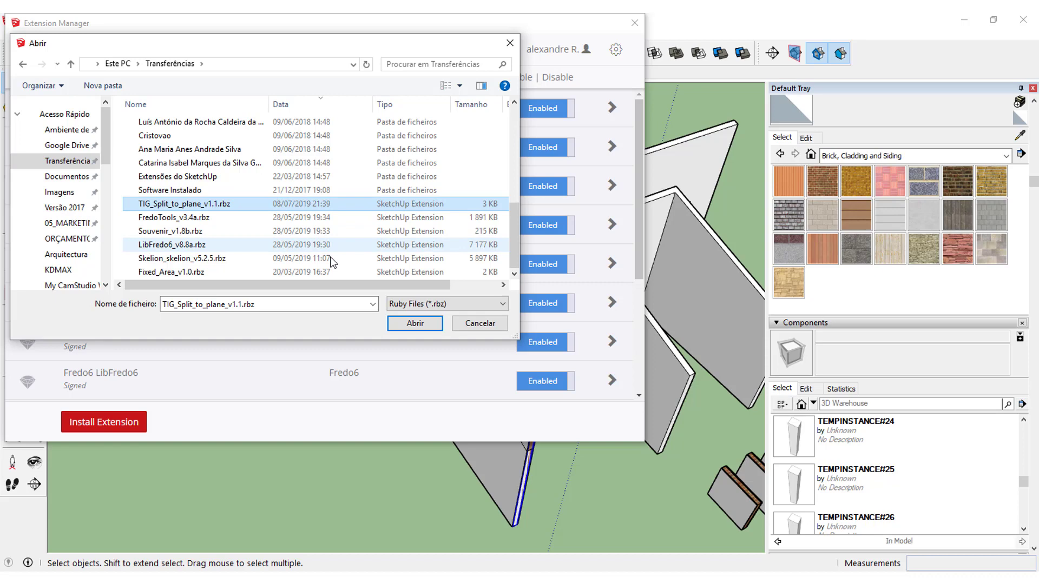
left_click(415, 323)
scroll(387, 325, "down", 3)
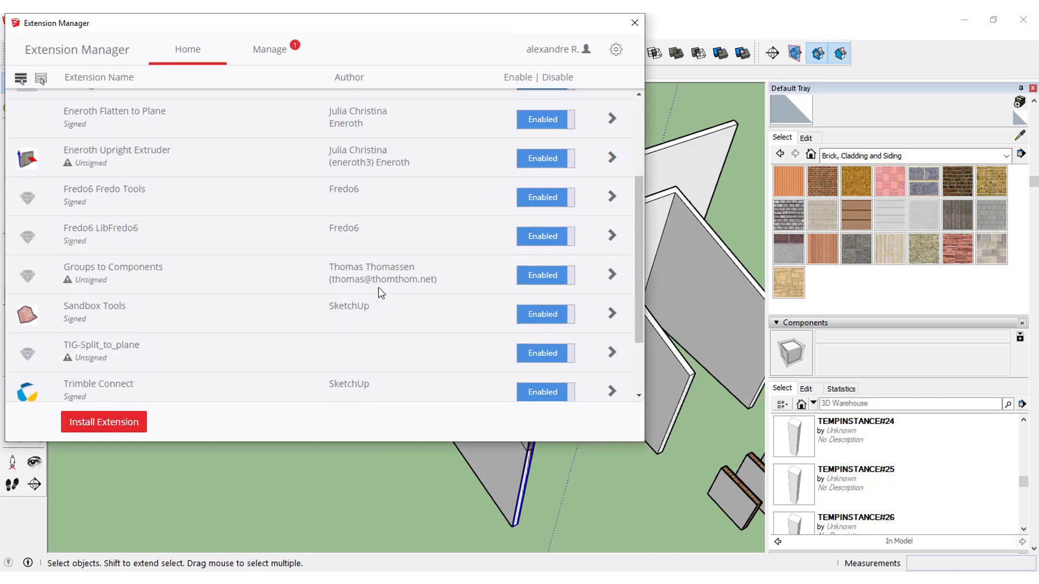
scroll(368, 292, "down", 2)
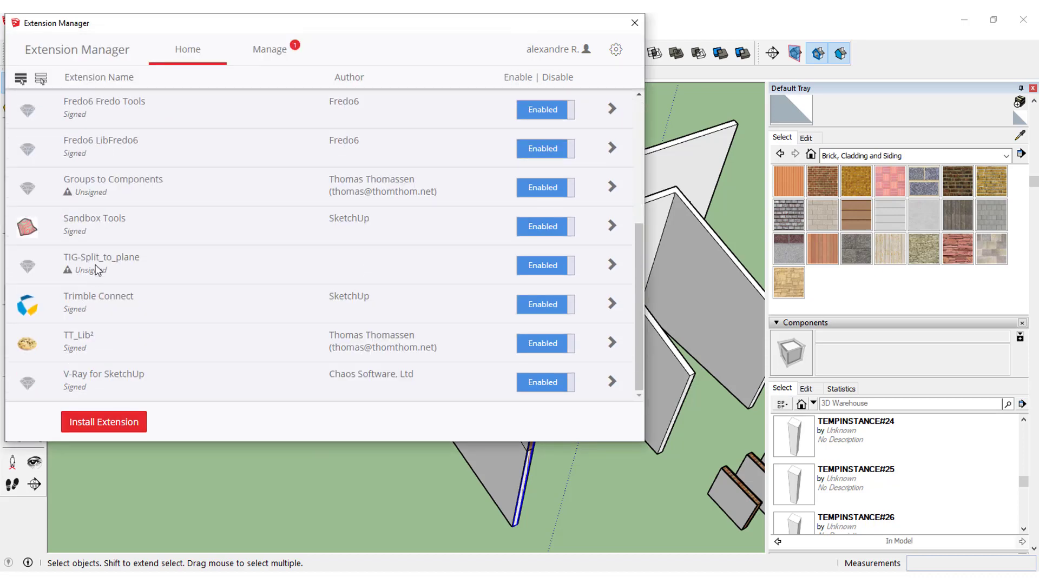
Close the Extension Manager and ignore the extension update notice
left_click(640, 27)
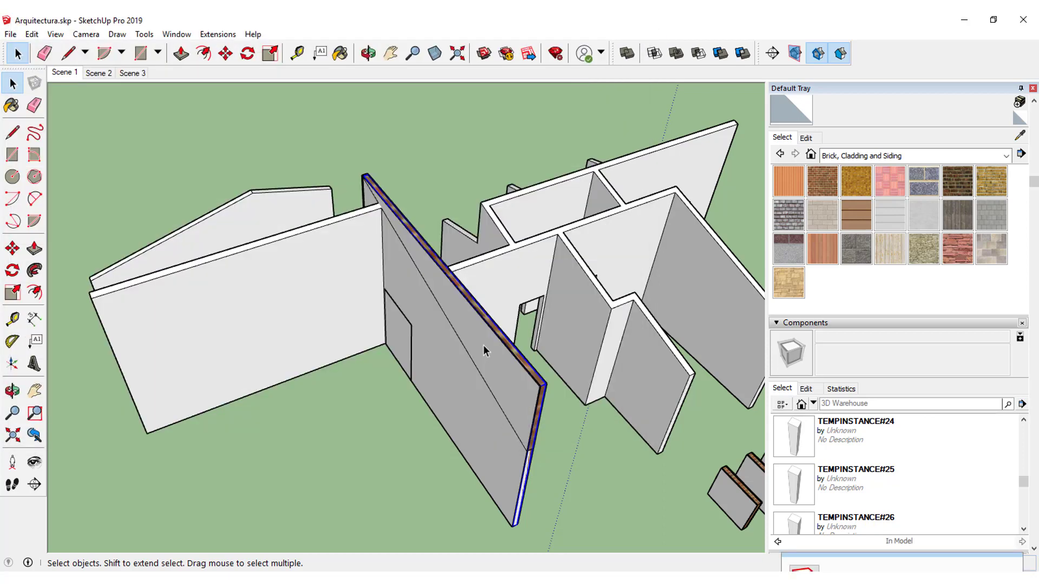
left_click(988, 557)
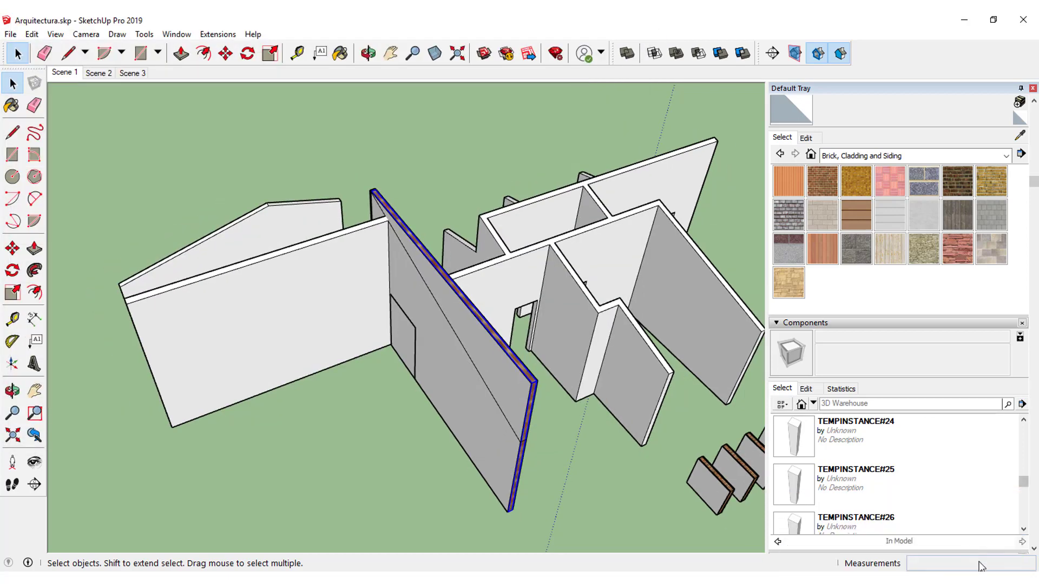
scroll(397, 245, "up", 3)
scroll(436, 285, "up", 2)
Select the middle layered wall and bring up the Extensions menu
left_click(546, 129)
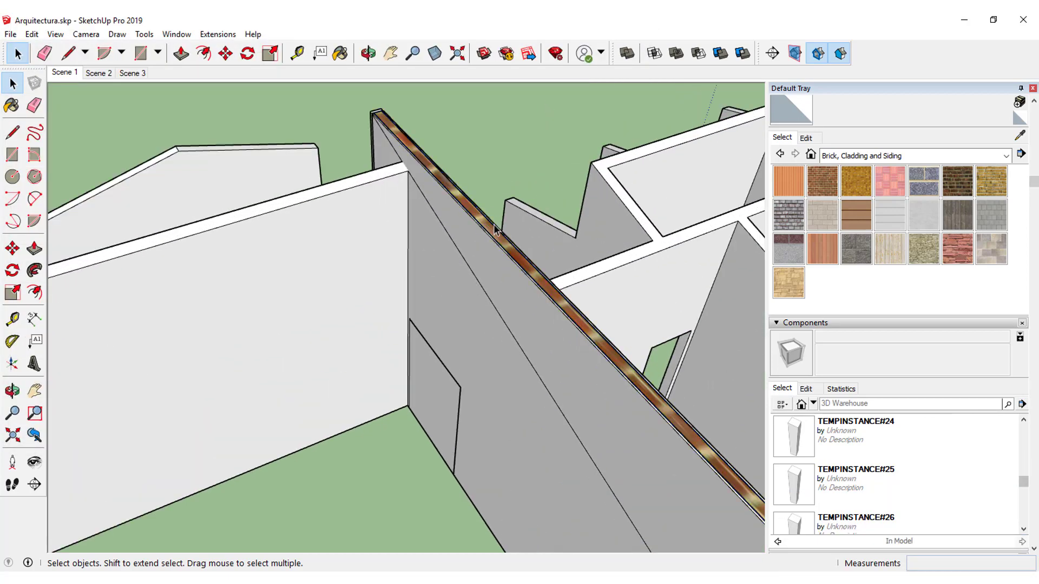
left_click(487, 250)
mouse_move(596, 364)
middle_mouse_down()
mouse_move(463, 232)
mouse_move(494, 287)
mouse_move(515, 292)
mouse_move(524, 347)
middle_mouse_up()
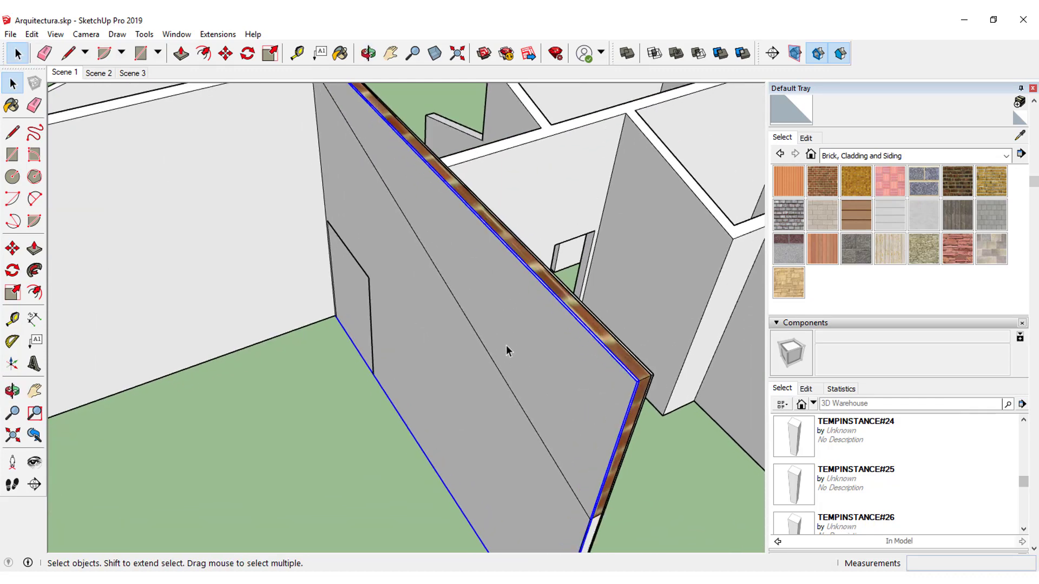
left_click(212, 36)
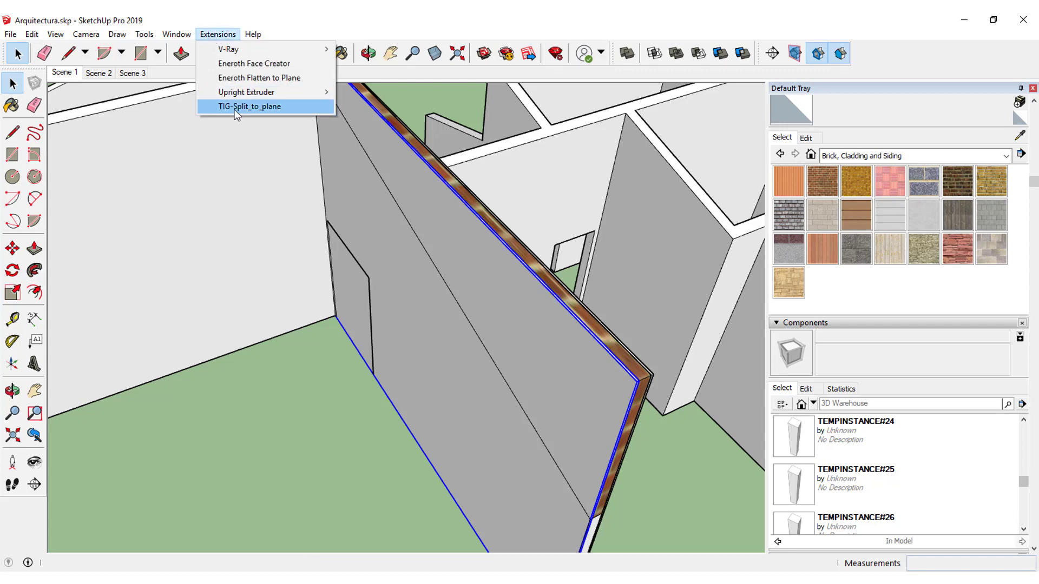
Launch TIG-Split_to_plane and orbit and zoom around the wall's top edge
left_click(249, 107)
middle_click_drag(262, 119, 322, 179)
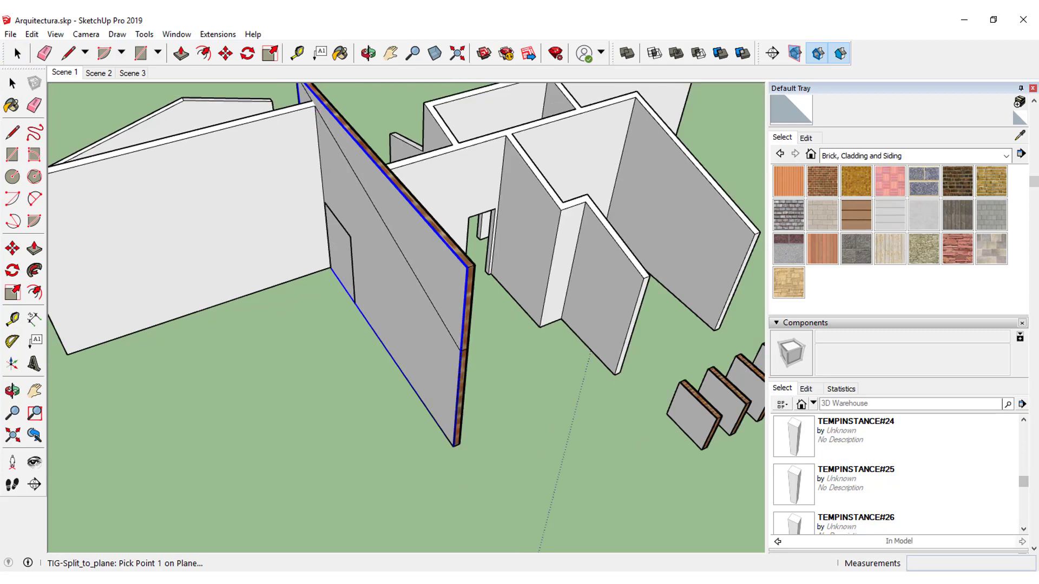
middle_click_drag(172, 385, 325, 267)
scroll(347, 260, "up", 3)
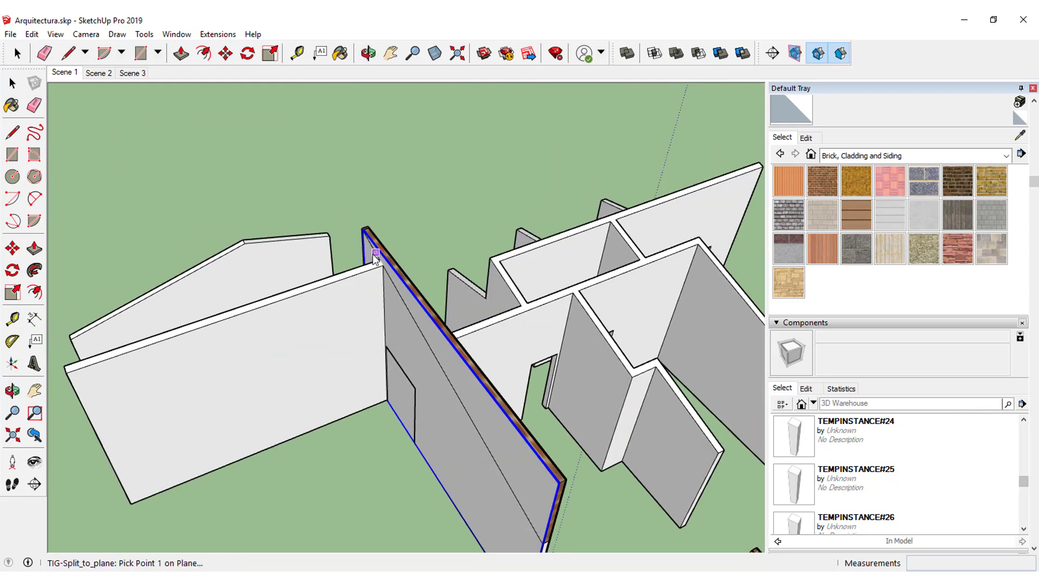
scroll(365, 250, "up", 5)
scroll(366, 210, "up", 3)
scroll(366, 210, "up", 3)
scroll(365, 210, "up", 3)
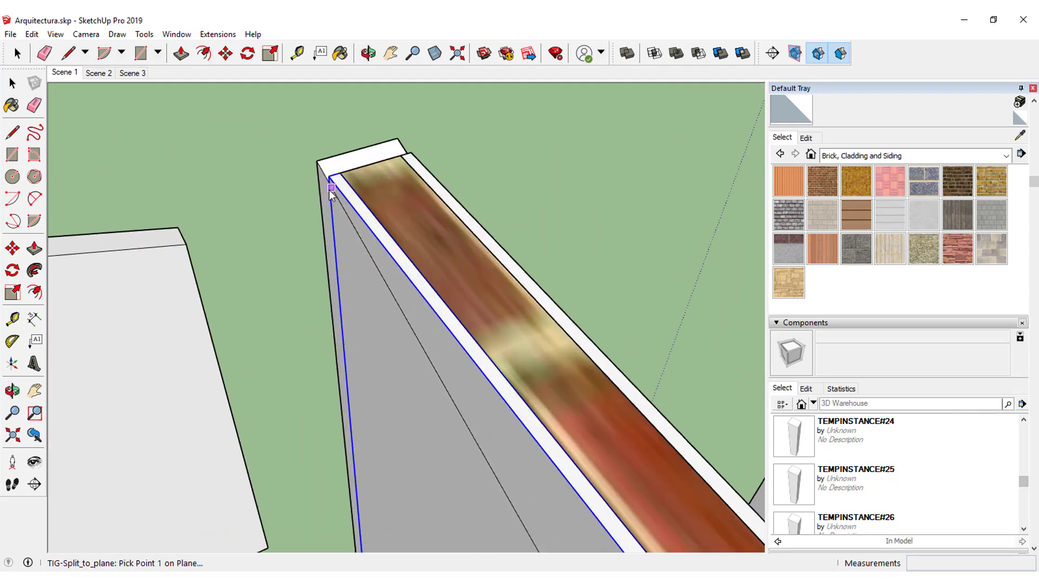
mouse_move(366, 210)
middle_mouse_down()
mouse_move(389, 204)
mouse_move(486, 128)
mouse_move(503, 97)
middle_mouse_up()
scroll(414, 168, "down", 5)
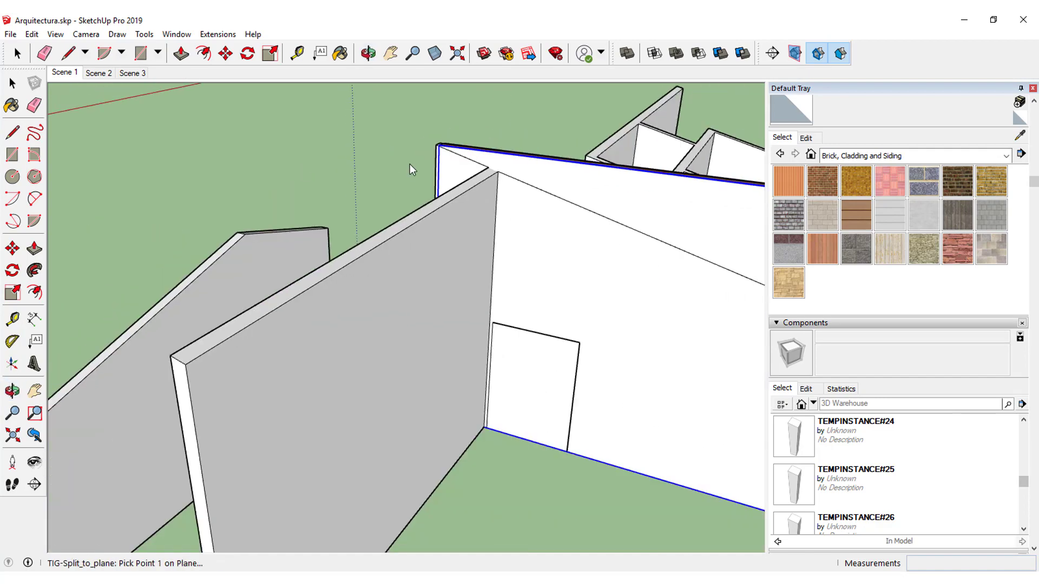
middle_click_drag(413, 167, 609, 255)
scroll(540, 297, "up", 3)
scroll(383, 242, "up", 3)
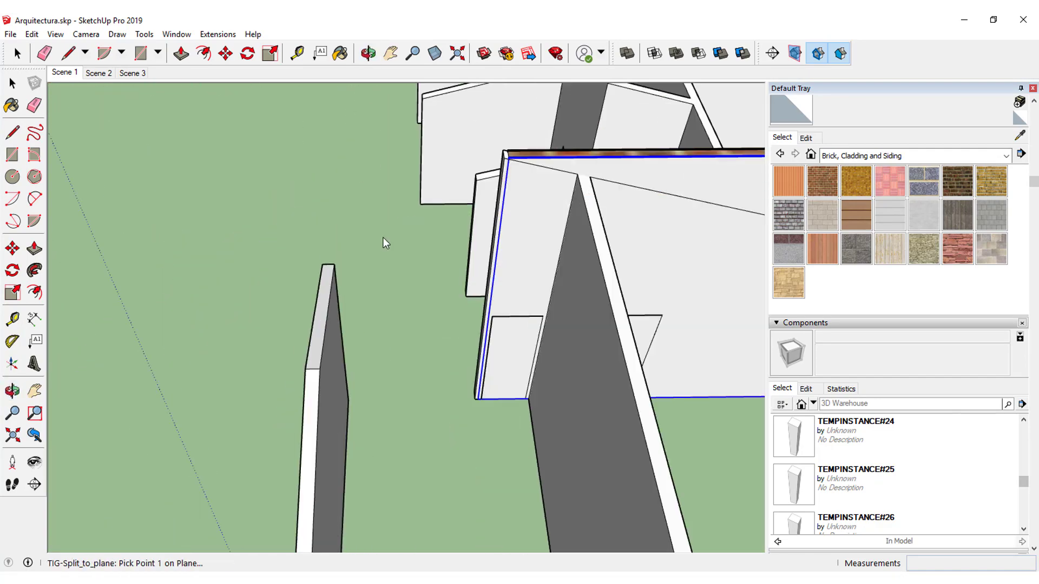
scroll(336, 211, "up", 3)
Cancel the split and turn X-ray back on to reveal the brick core
left_click(16, 82)
key("ctrl+shift+s")
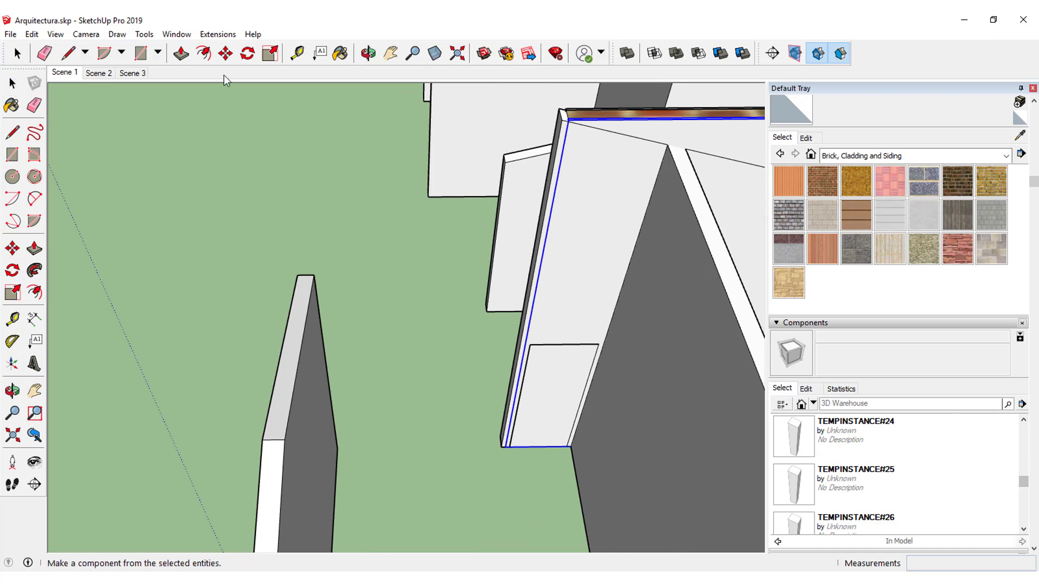
left_click(17, 53)
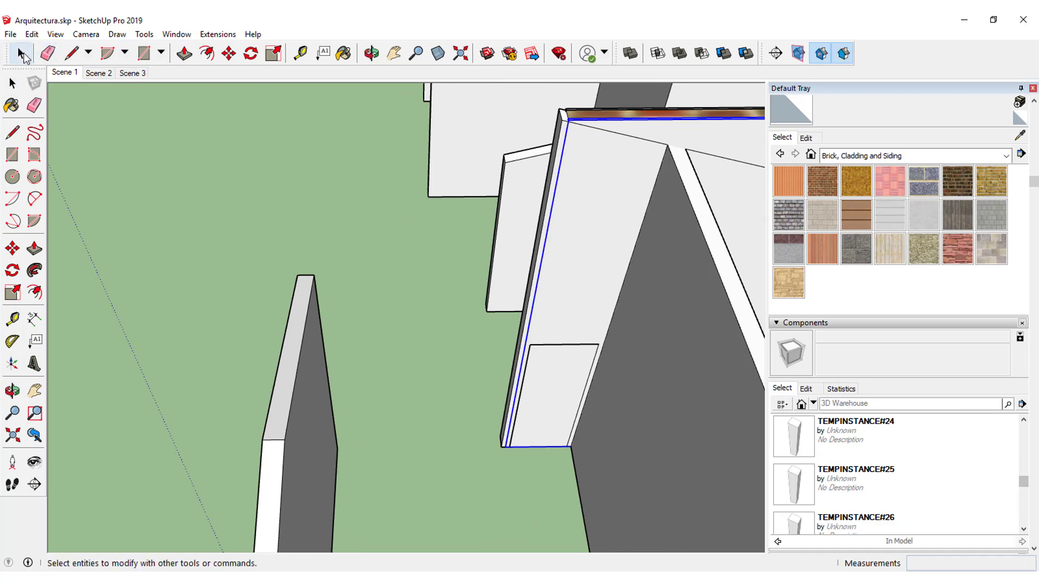
left_click(437, 53)
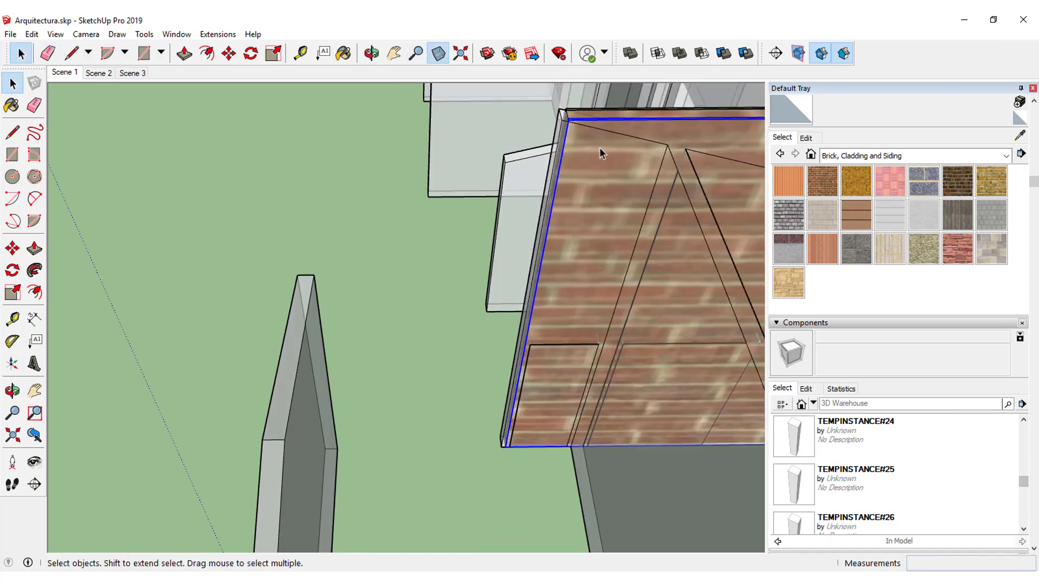
mouse_move(452, 165)
middle_mouse_down()
mouse_move(281, 242)
mouse_move(411, 271)
middle_mouse_up()
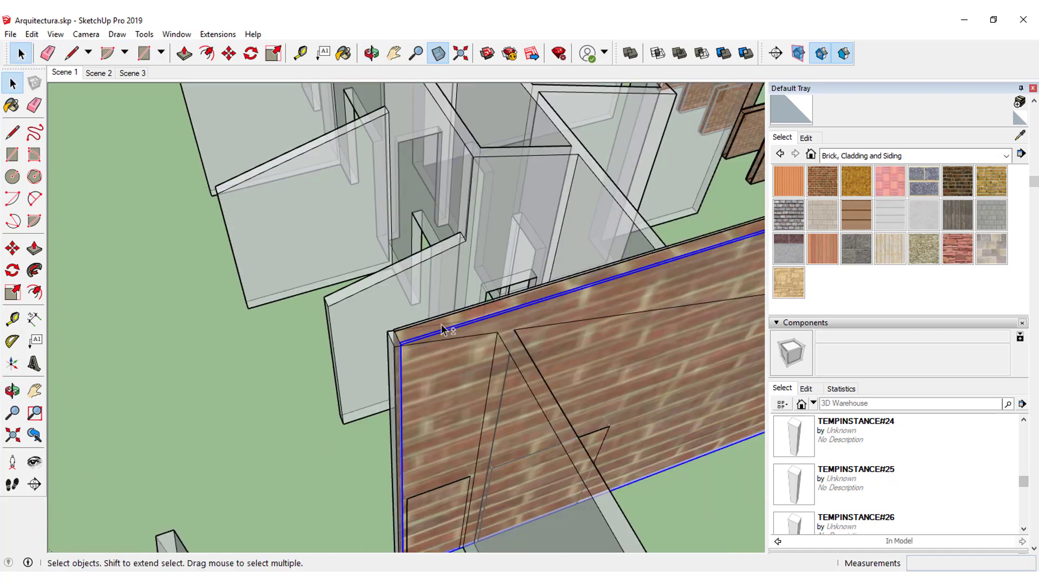
middle_click_drag(441, 321, 421, 420)
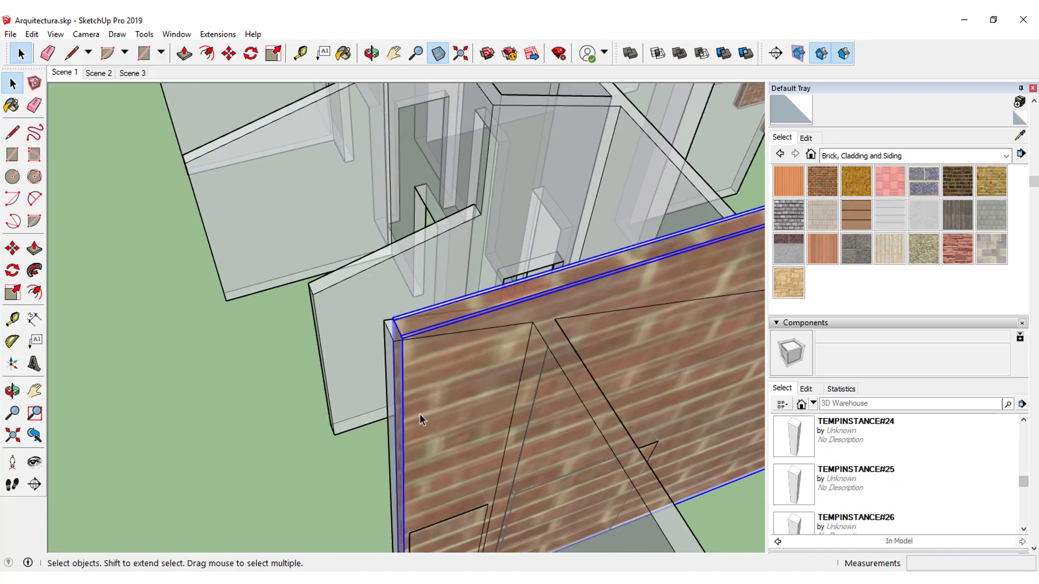
Scale the wall to 0.96 along green, then reselect the brick-faced wall
left_click(13, 292)
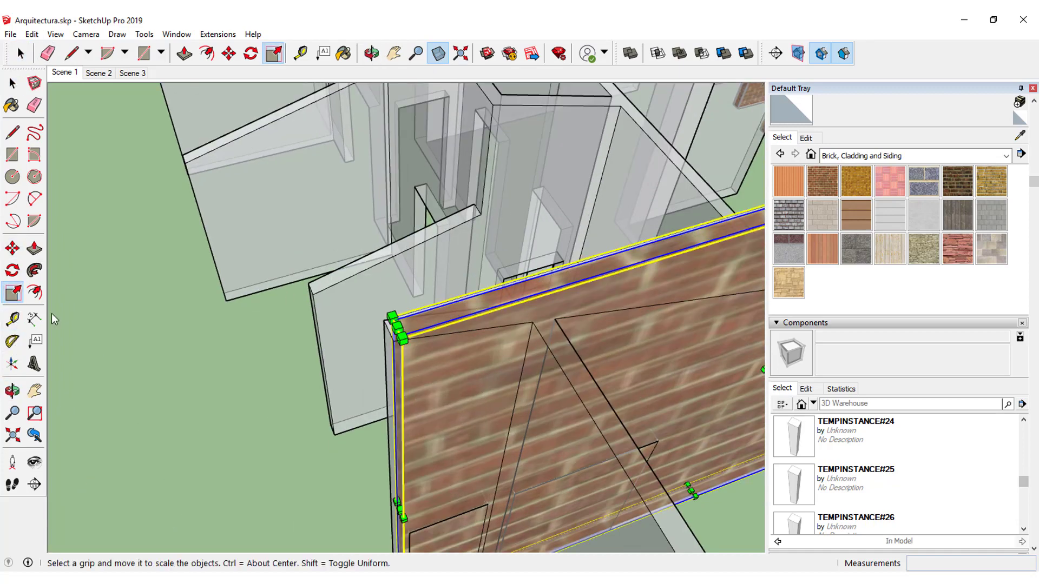
scroll(414, 482, "up", 2)
scroll(414, 481, "up", 1)
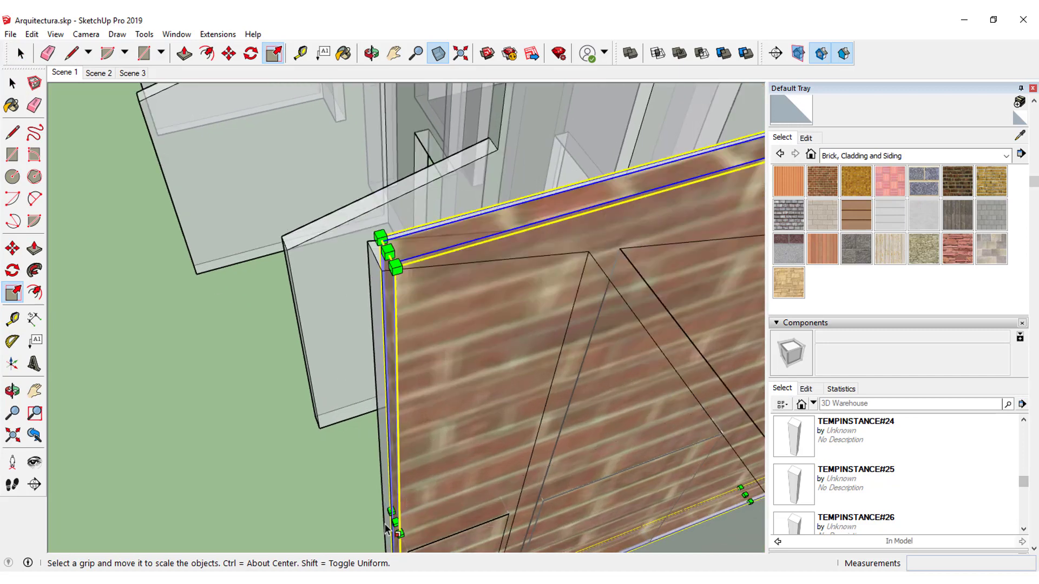
mouse_move(394, 523)
left_mouse_down()
mouse_move(438, 507)
mouse_move(371, 245)
left_mouse_up()
left_click(12, 83)
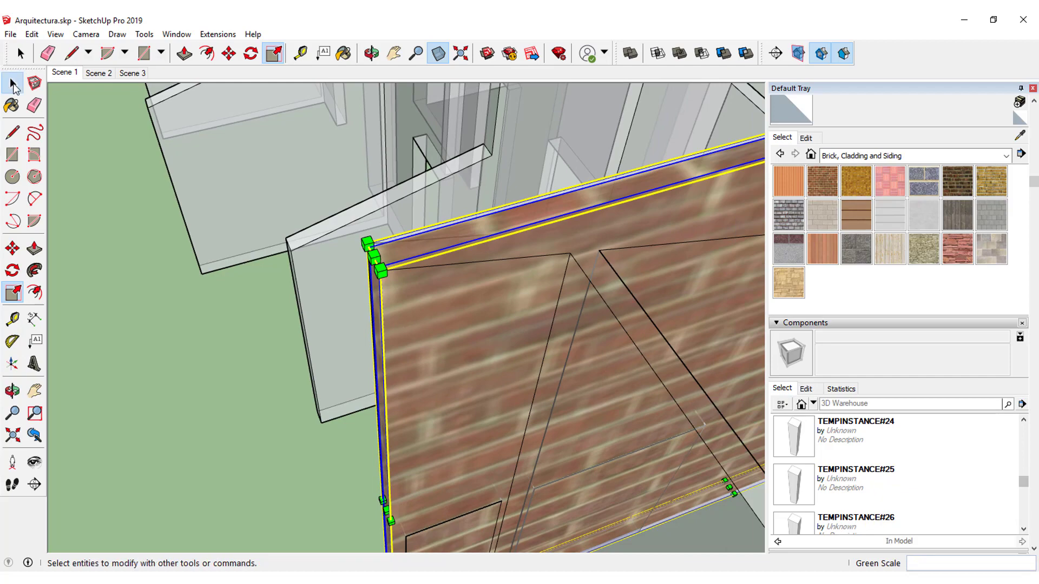
left_click(157, 481)
mouse_move(157, 482)
middle_mouse_down()
mouse_move(516, 203)
mouse_move(466, 218)
mouse_move(564, 178)
mouse_move(336, 186)
middle_mouse_up()
left_click(434, 217)
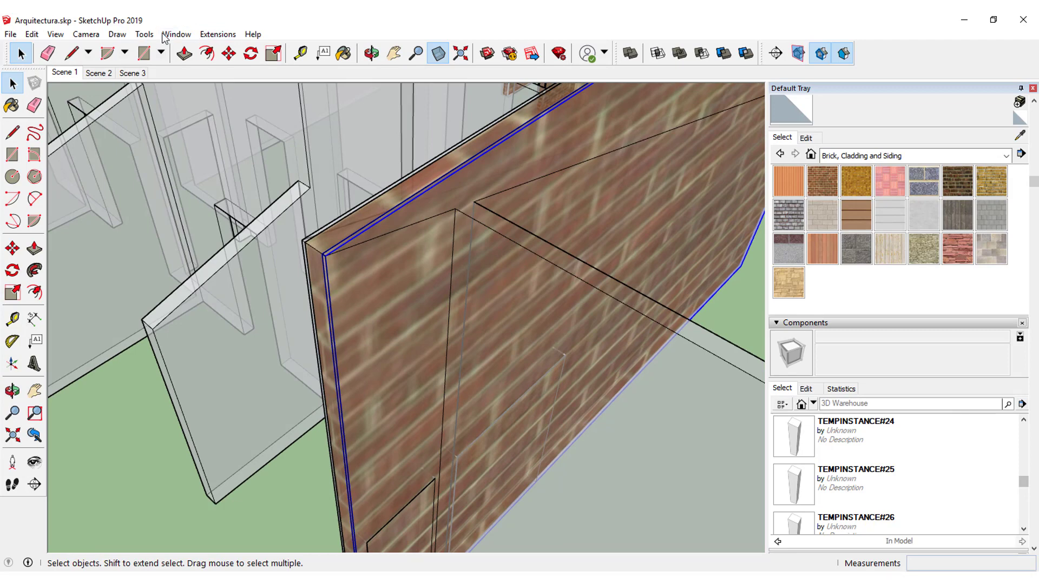
Run TIG-Split_to_plane on the brick wall, toggling X-ray before relaunching it
left_click(209, 36)
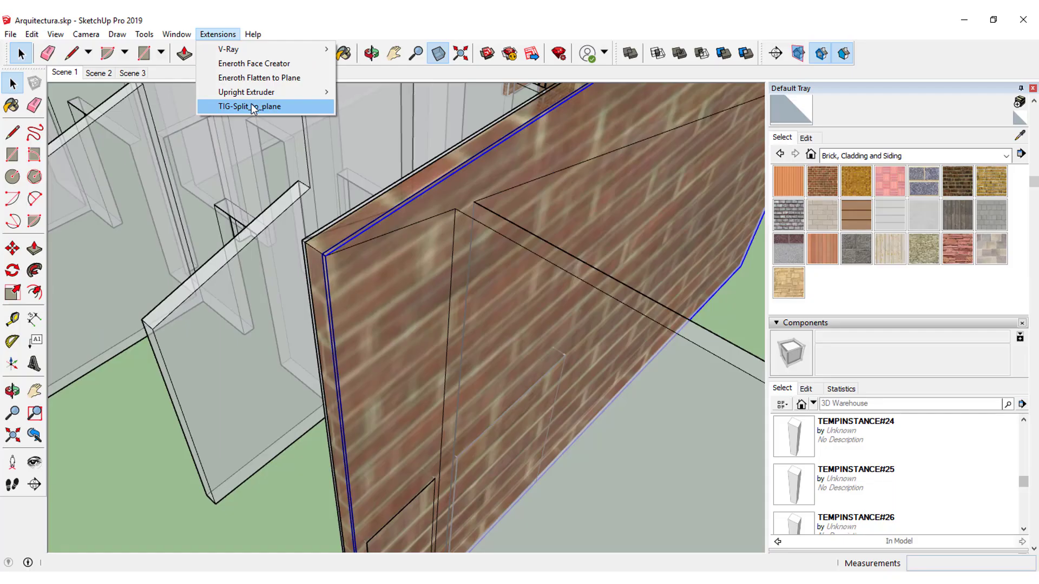
left_click(259, 106)
scroll(304, 180, "up", 1)
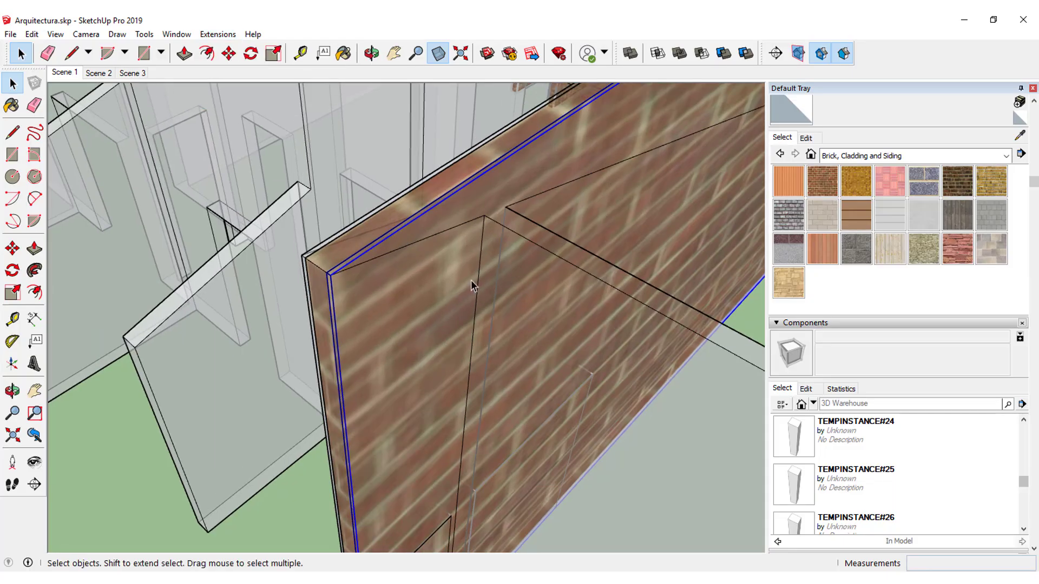
left_click(438, 53)
left_click(217, 34)
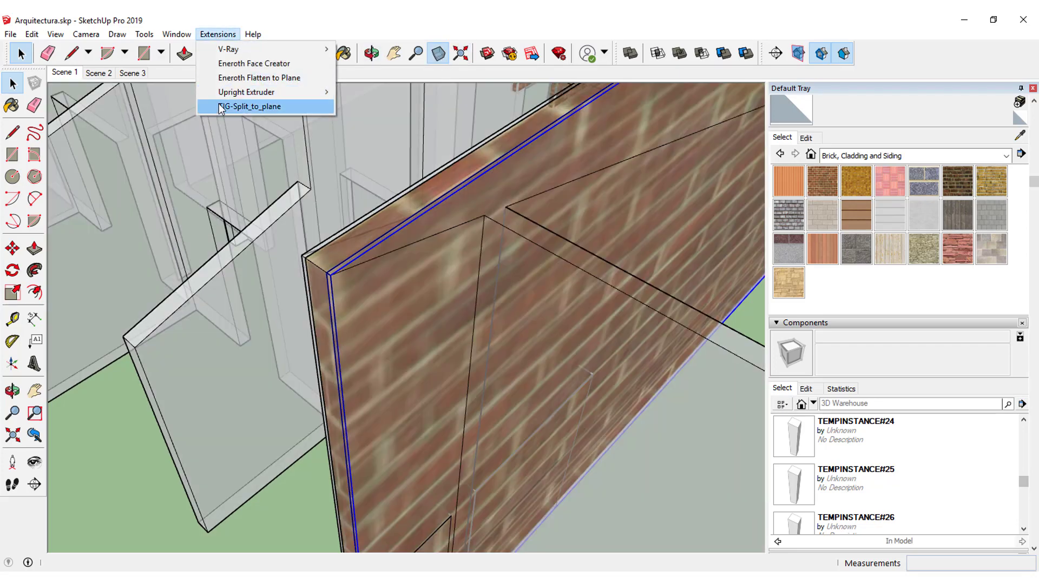
left_click(220, 108)
Cut the wall along a sloping plane through three top-corner points and select the upper piece
middle_click_drag(287, 290, 353, 260)
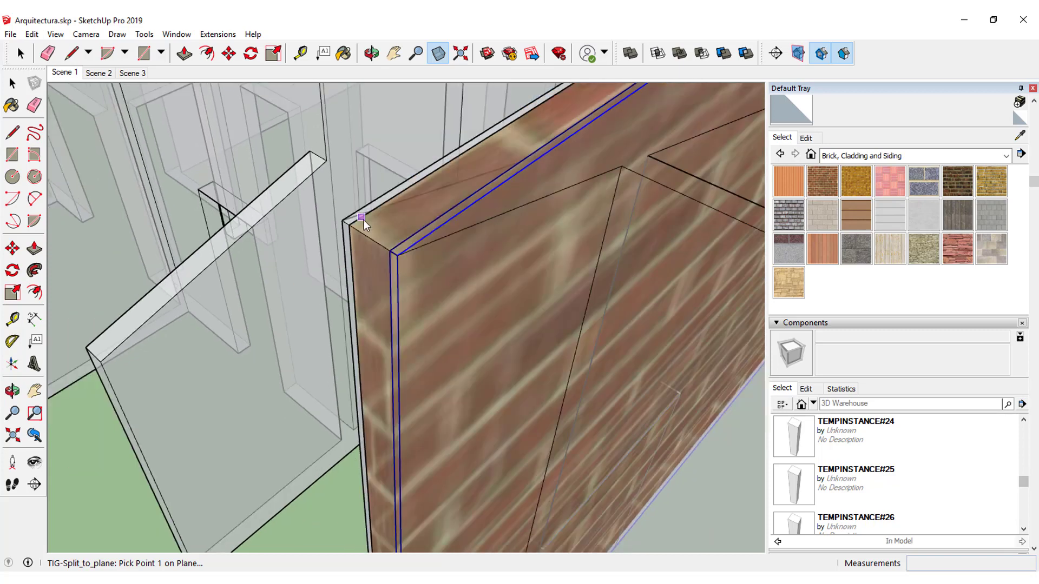
middle_click_drag(363, 223, 326, 221)
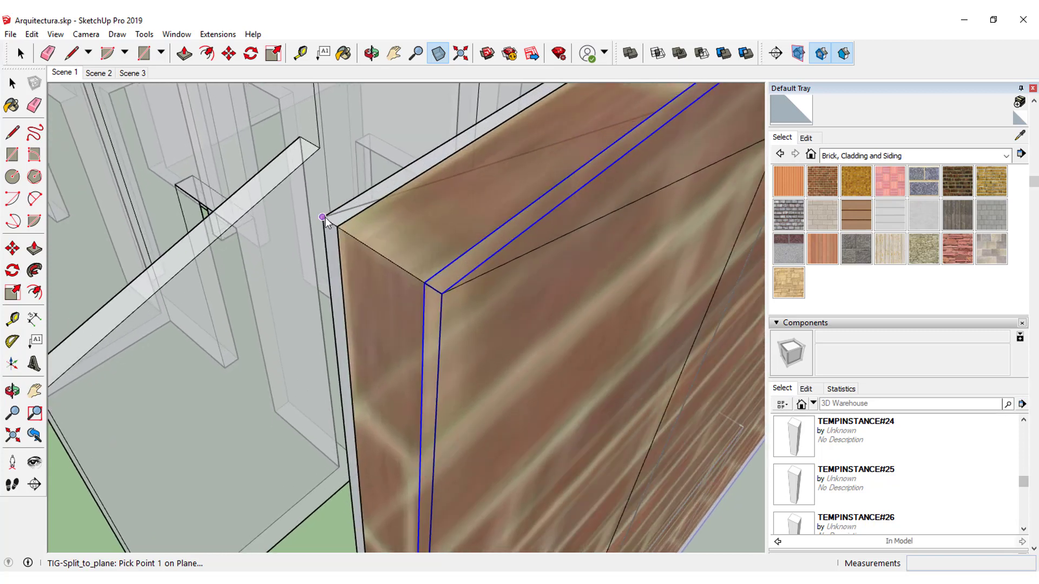
left_click(323, 218)
left_click(442, 294)
middle_click_drag(442, 295, 452, 292)
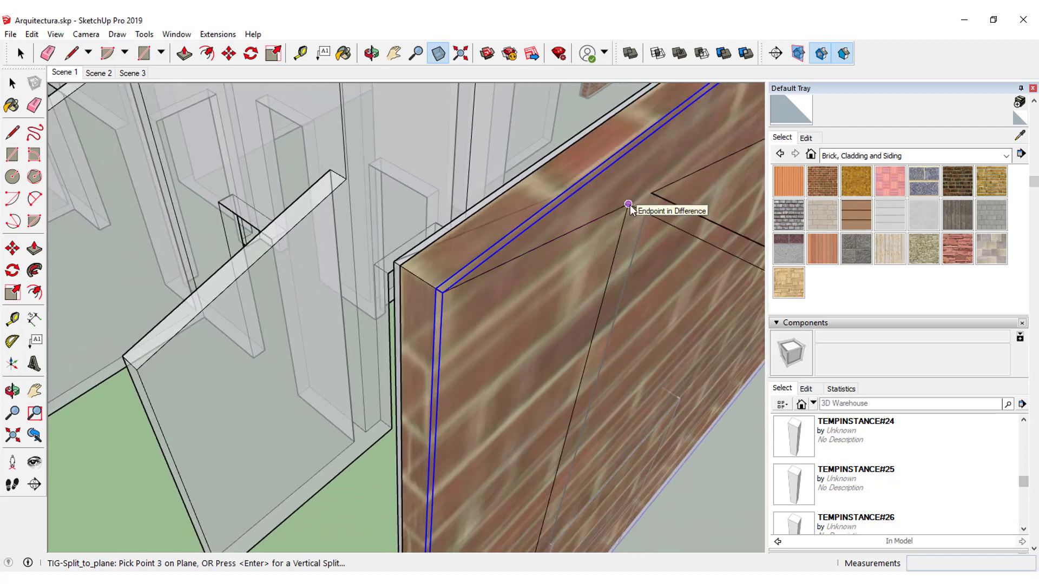
left_click(629, 205)
mouse_move(629, 206)
middle_mouse_down()
mouse_move(617, 218)
mouse_move(696, 232)
mouse_move(626, 227)
mouse_move(494, 190)
middle_mouse_up()
left_click(499, 211)
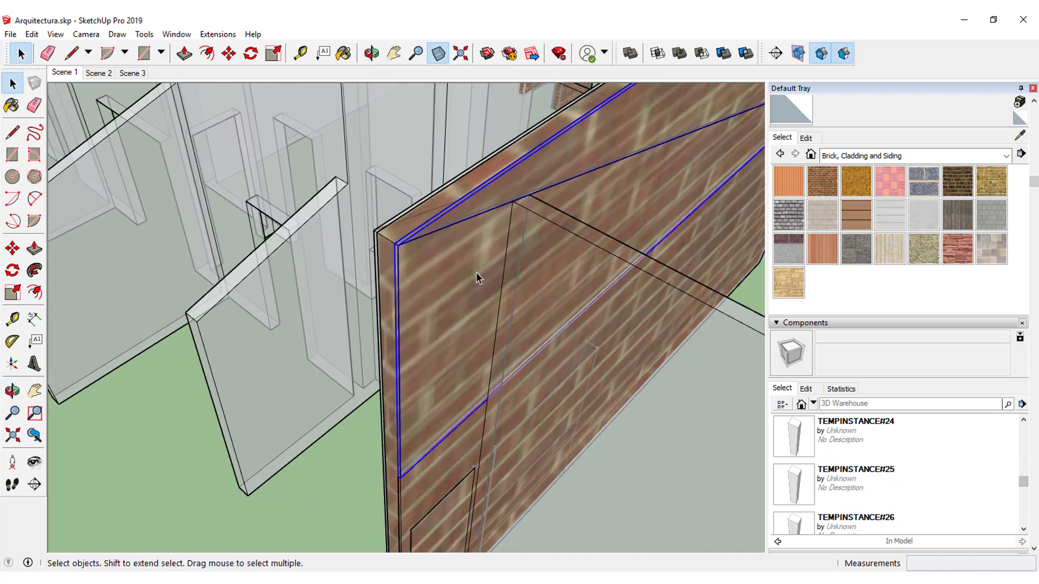
scroll(476, 271, "down", 3)
middle_click_drag(476, 267, 411, 260)
left_click(11, 248)
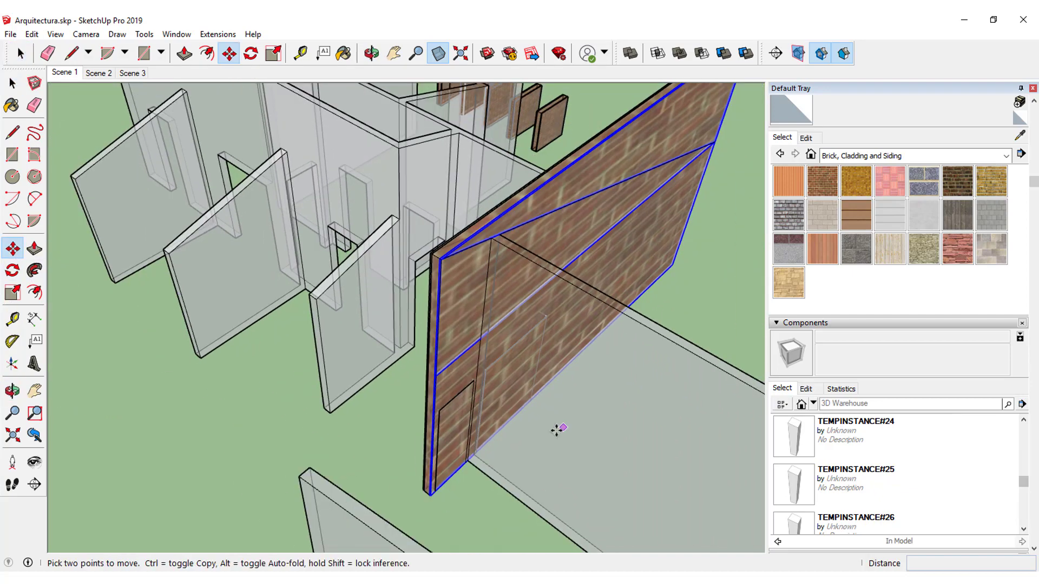
left_click(519, 438)
mouse_move(598, 362)
middle_mouse_down()
mouse_move(655, 326)
mouse_move(563, 411)
middle_mouse_up()
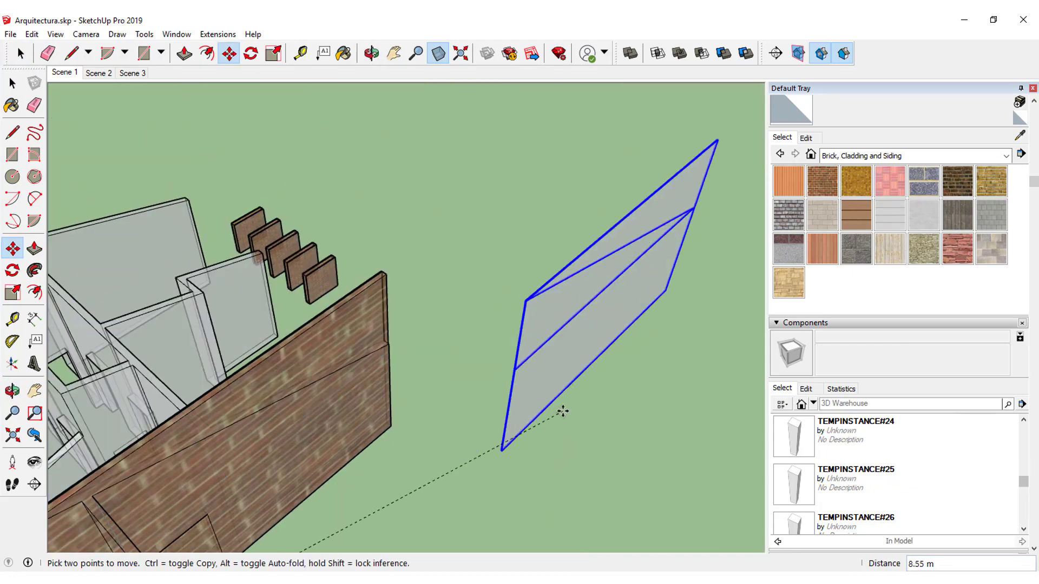
left_click(566, 403)
scroll(601, 325, "up", 2)
scroll(541, 297, "up", 2)
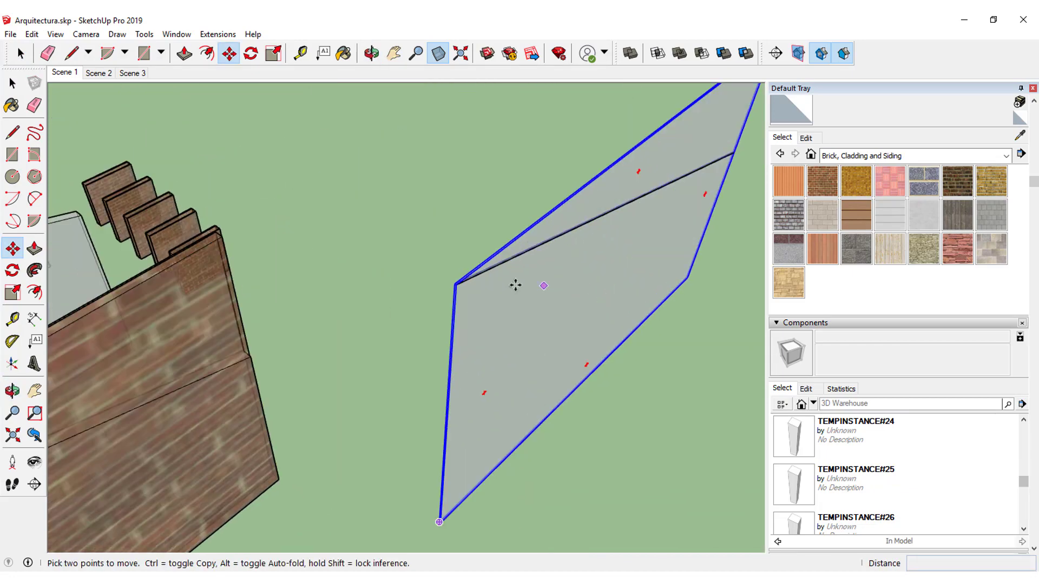
middle_click_drag(515, 285, 350, 257)
key("ctrl+t")
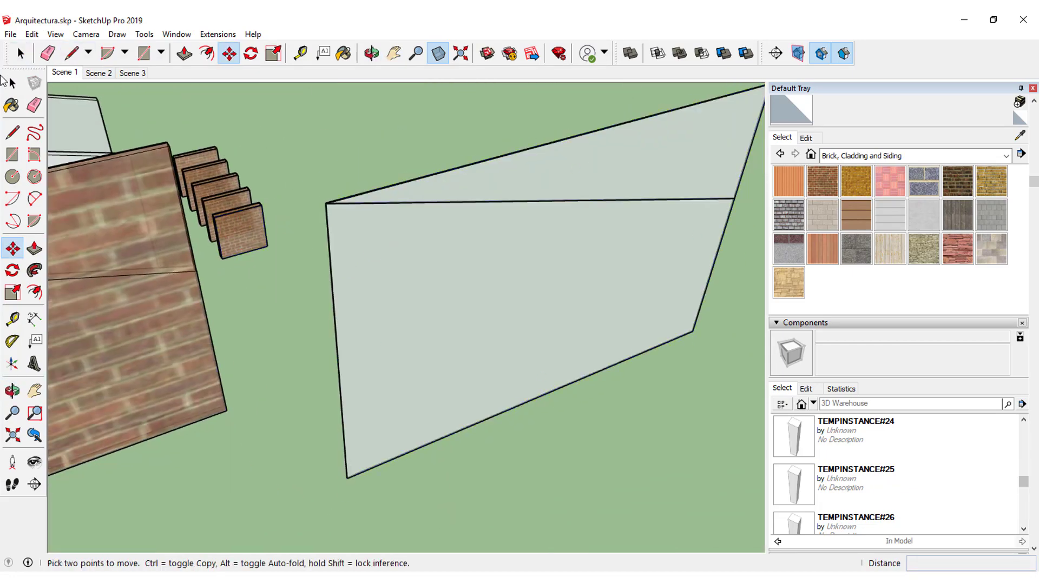
left_click(12, 82)
double_click(542, 187)
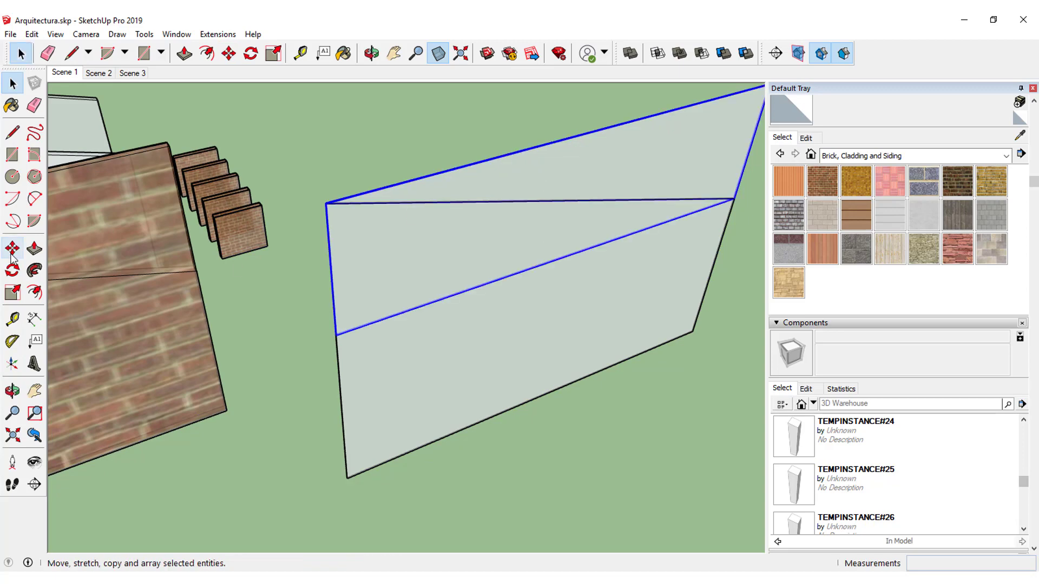
left_click(12, 248)
left_click(294, 521)
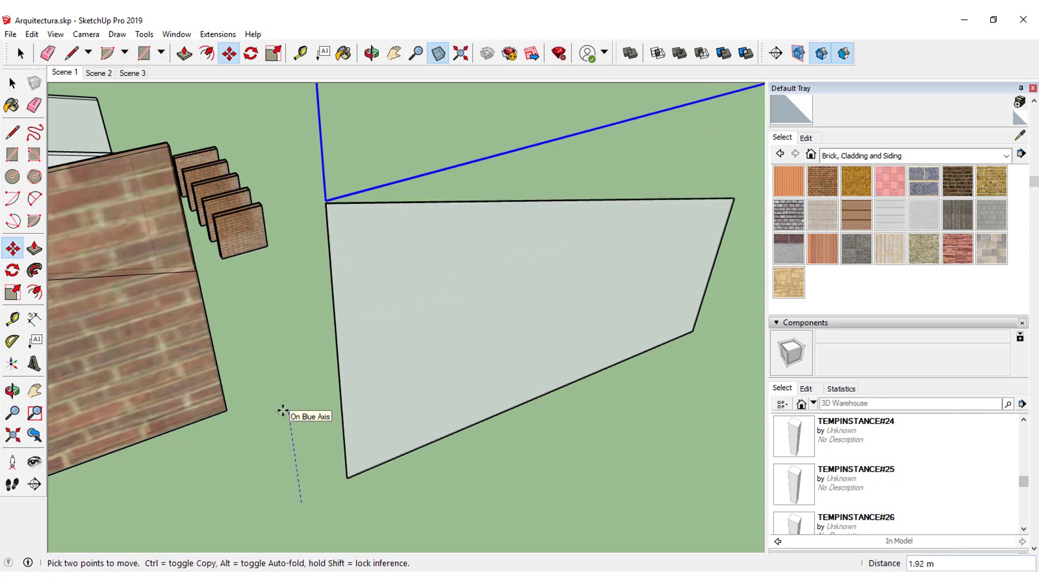
left_click(295, 416)
scroll(294, 454, "down", 2)
scroll(294, 455, "down", 1)
left_click(12, 83)
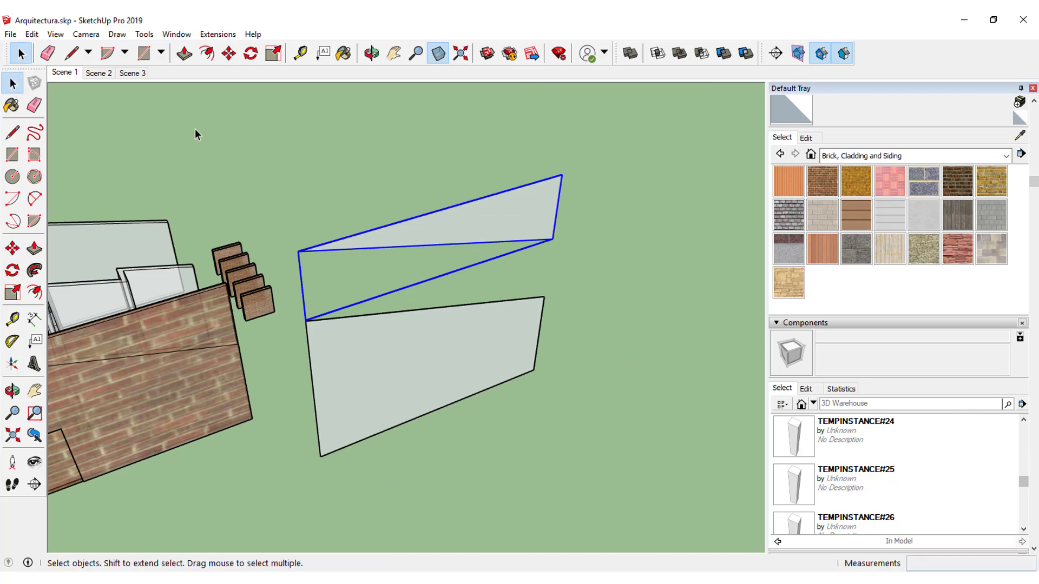
left_click(303, 254)
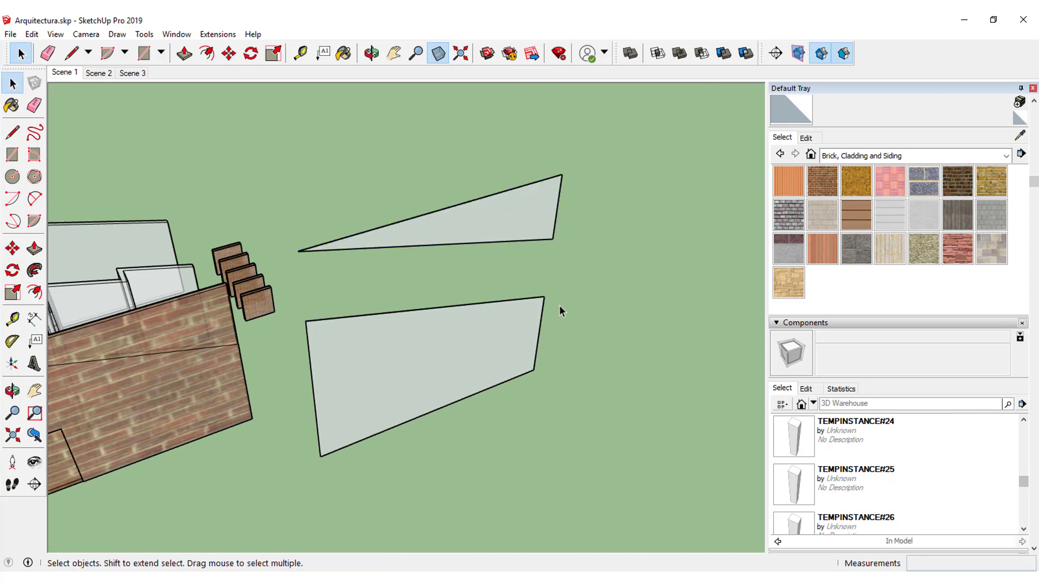
key("ctrl+z")
key("ctrl+z")
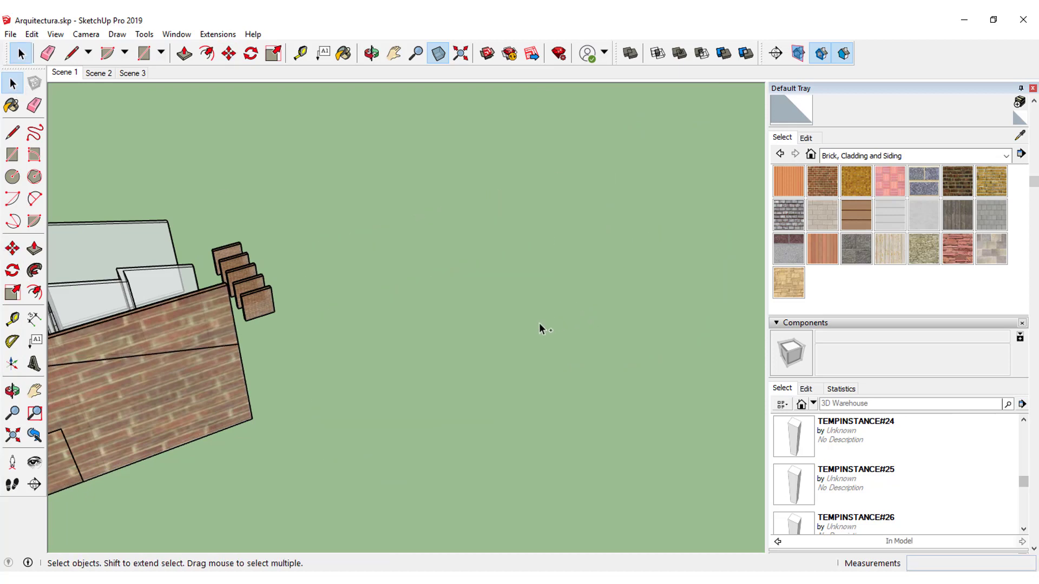
mouse_move(192, 395)
middle_mouse_down()
mouse_move(489, 399)
mouse_move(575, 302)
mouse_move(494, 304)
middle_mouse_up()
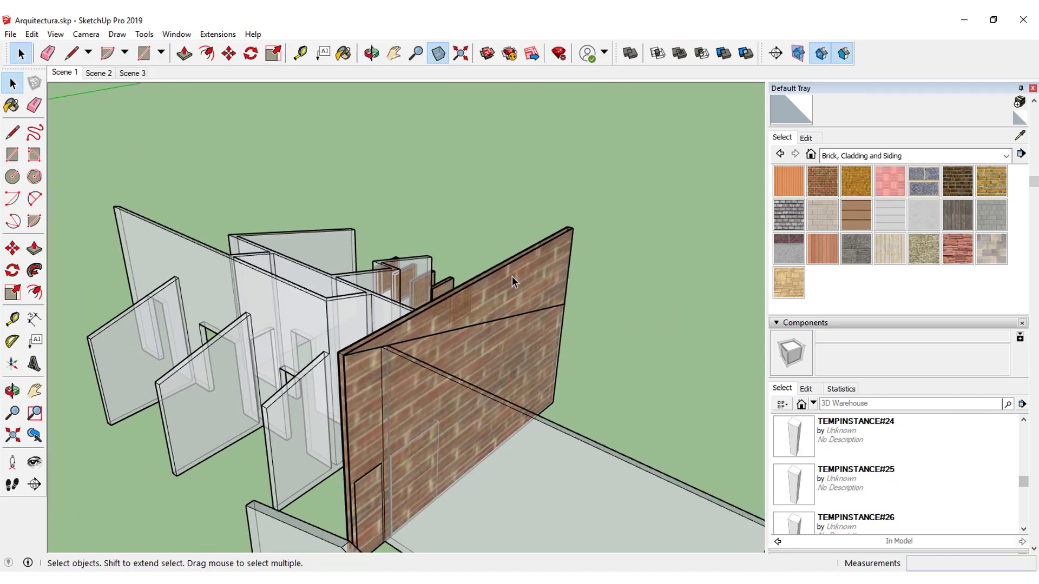
Select the brick wall face together with its edges
double_click(513, 277)
left_click(510, 280)
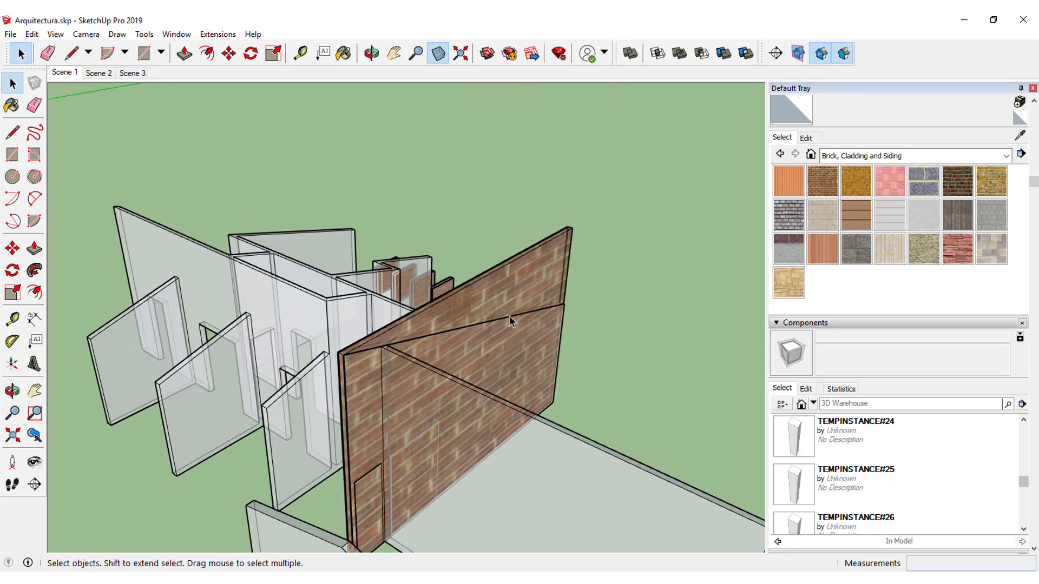
scroll(537, 309, "up", 3)
scroll(538, 309, "up", 2)
scroll(222, 392, "up", 2)
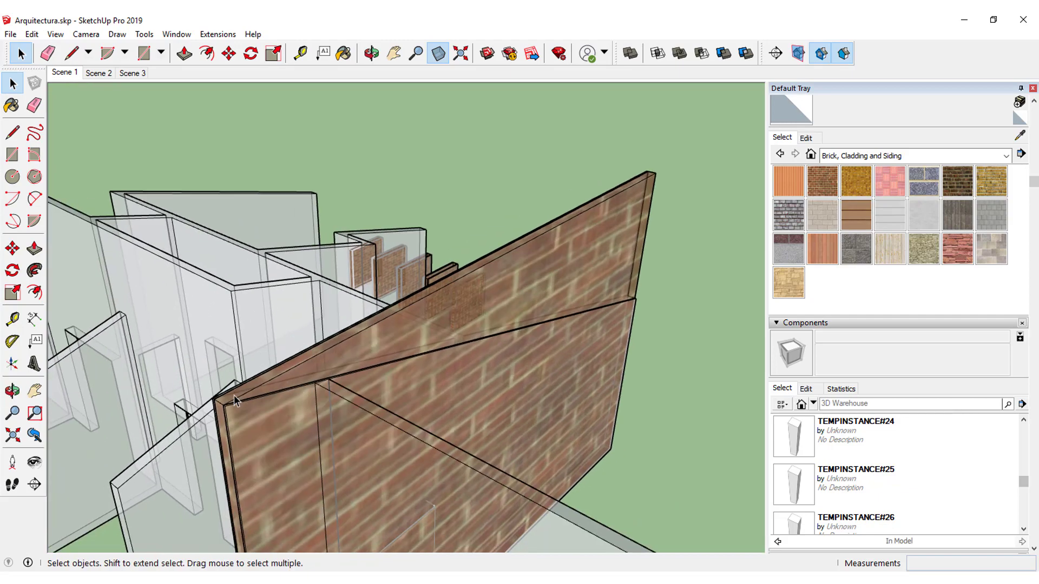
scroll(232, 398, "up", 2)
scroll(247, 403, "up", 2)
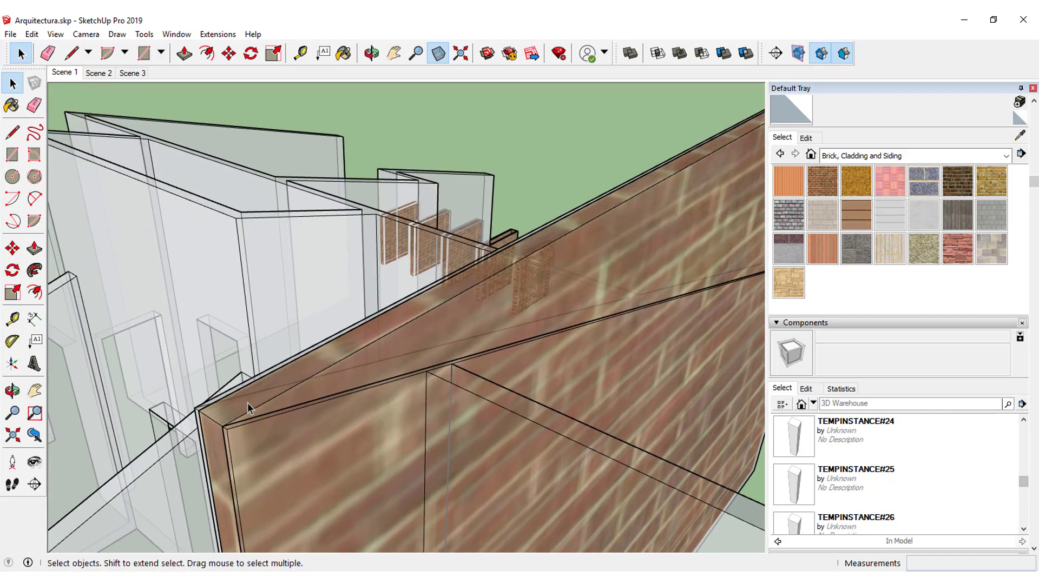
double_click(248, 409)
Split the wall with TIG-Split_to_plane through three points and delete the cut-off top piece
left_click(217, 35)
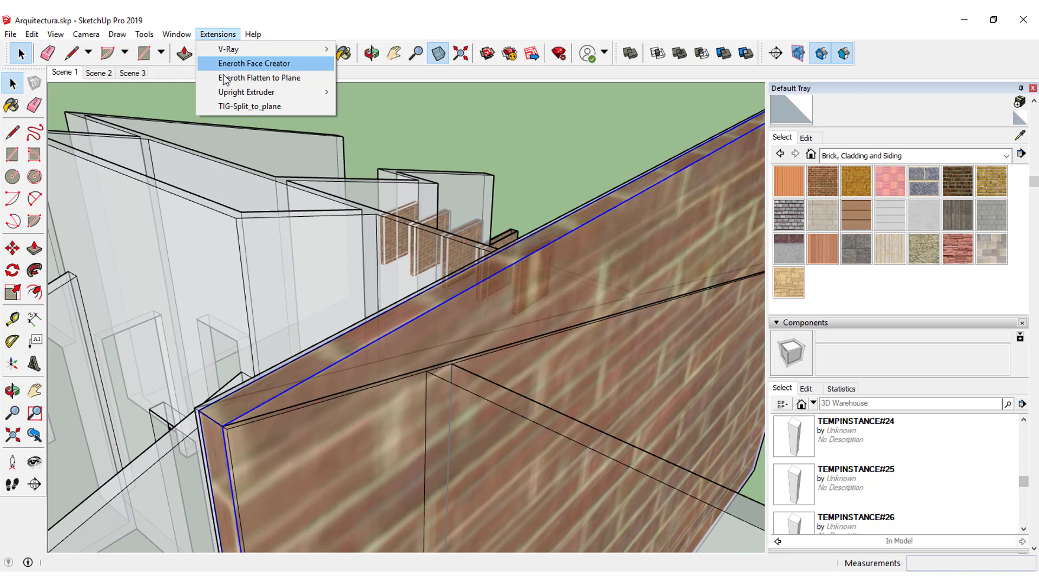
left_click(234, 107)
left_click(198, 410)
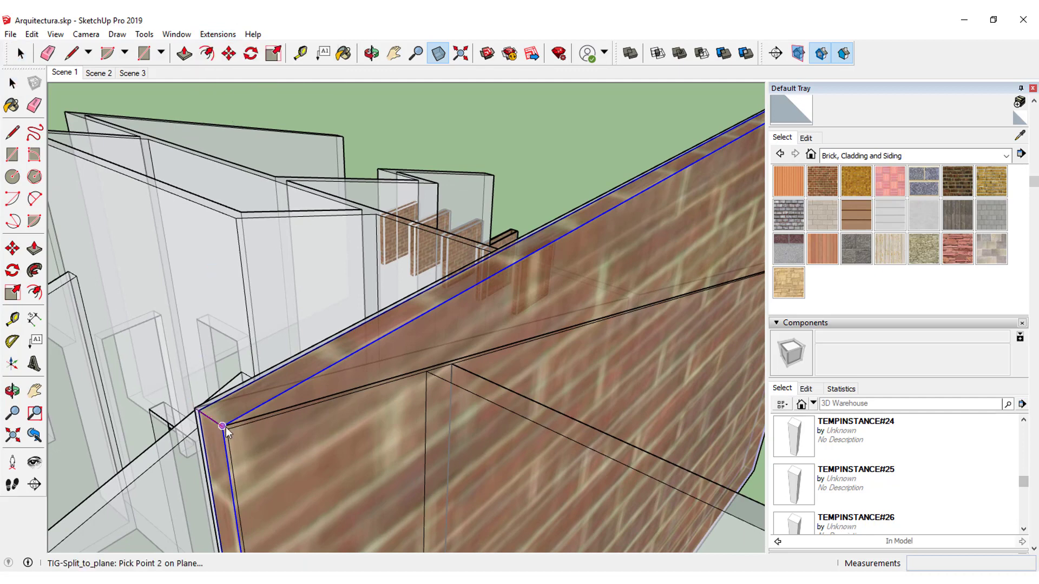
left_click(223, 427)
left_click(428, 373)
left_click(482, 301)
key("Delete")
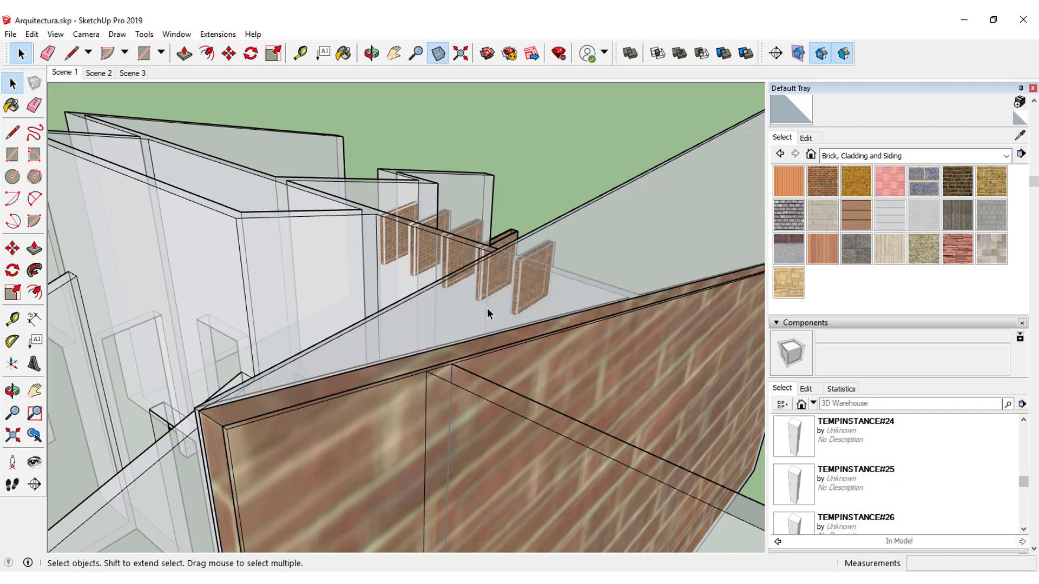
Split the adjoining wall layer along the same sloped plane
left_click(441, 323)
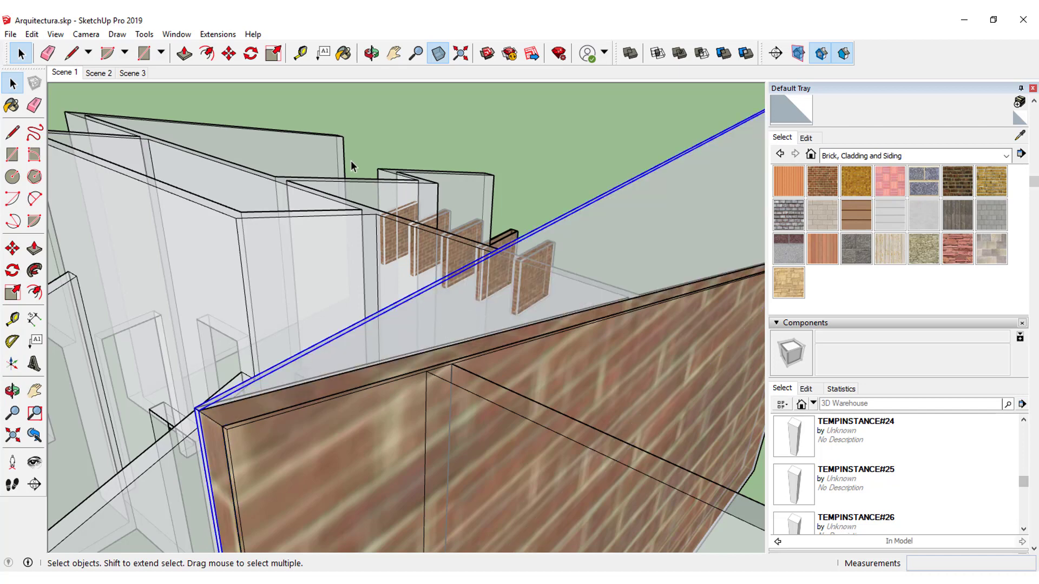
left_click(217, 34)
left_click(249, 106)
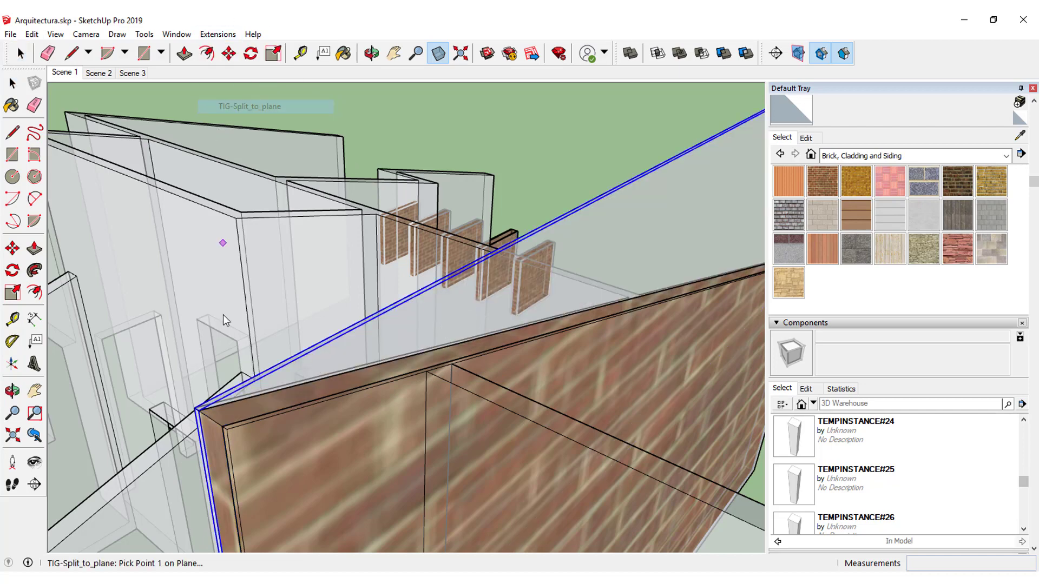
left_click(227, 429)
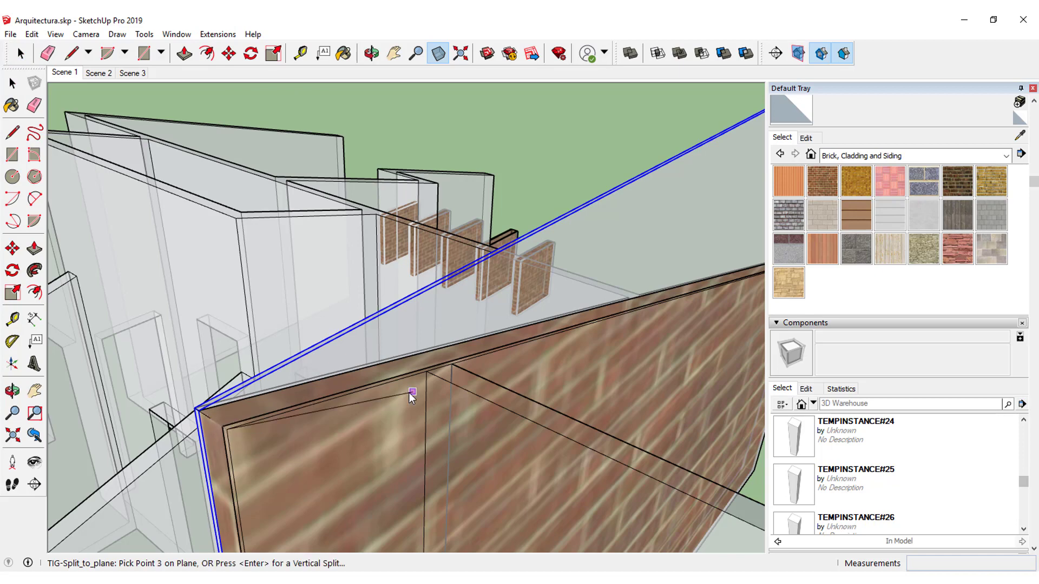
left_click(435, 378)
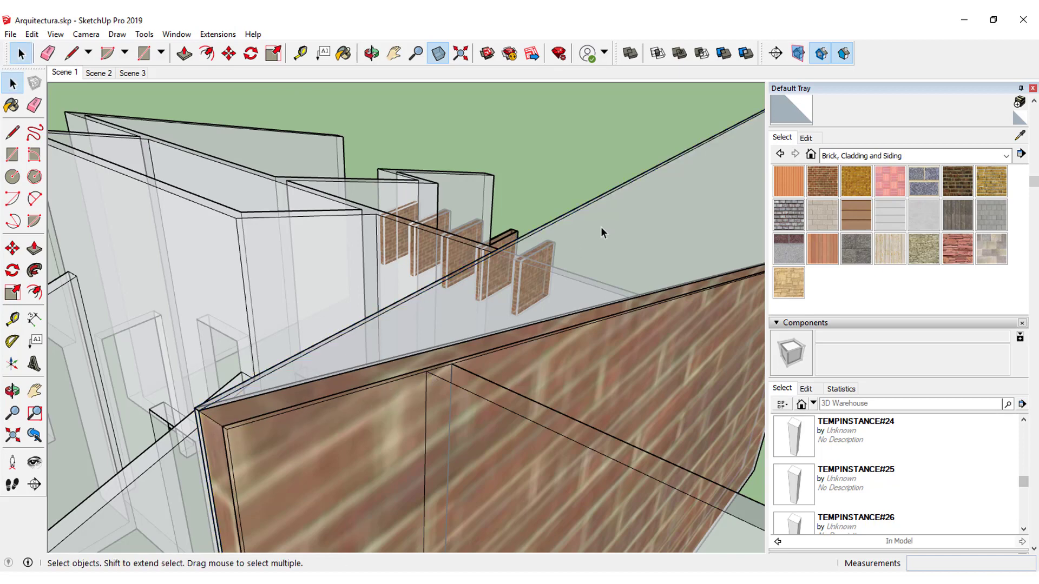
mouse_move(602, 223)
middle_mouse_down()
mouse_move(571, 285)
mouse_move(429, 346)
middle_mouse_up()
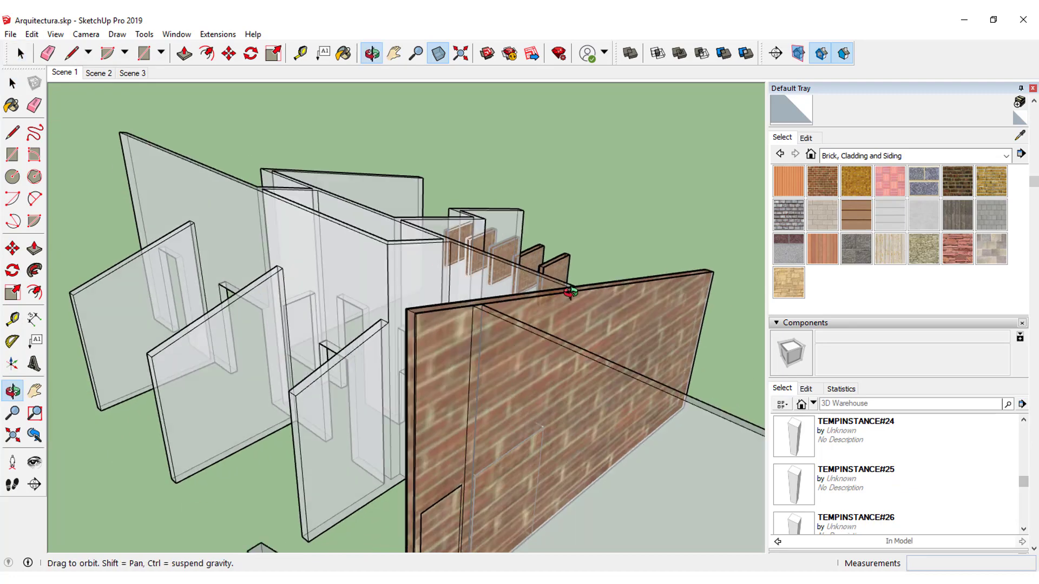
Turn X-ray off and orbit around the now-solid walls for an overall view
left_click(439, 54)
mouse_move(663, 447)
middle_mouse_down()
mouse_move(327, 464)
mouse_move(533, 238)
mouse_move(452, 204)
middle_mouse_up()
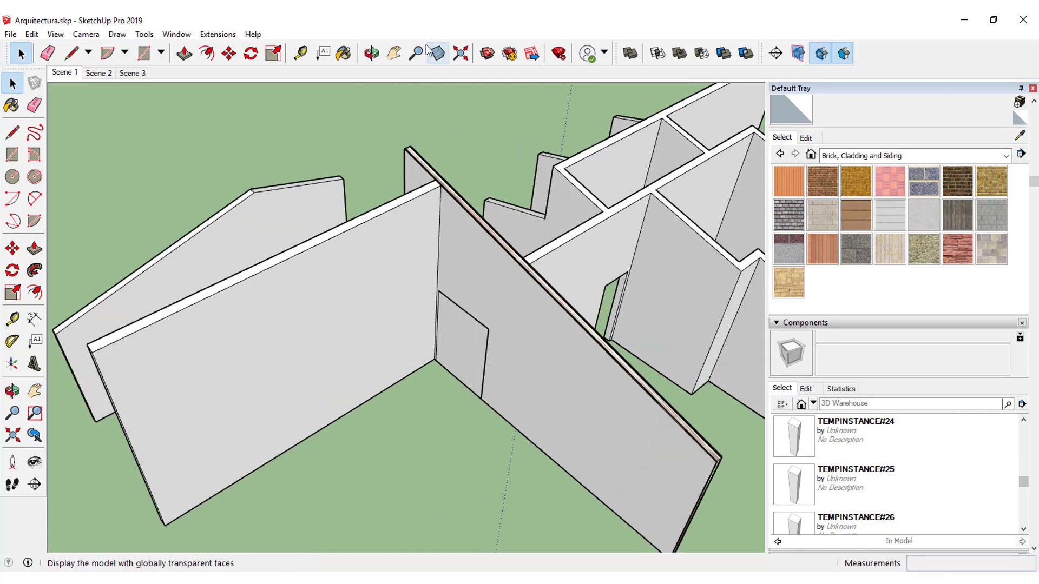
scroll(450, 153, "up", 5)
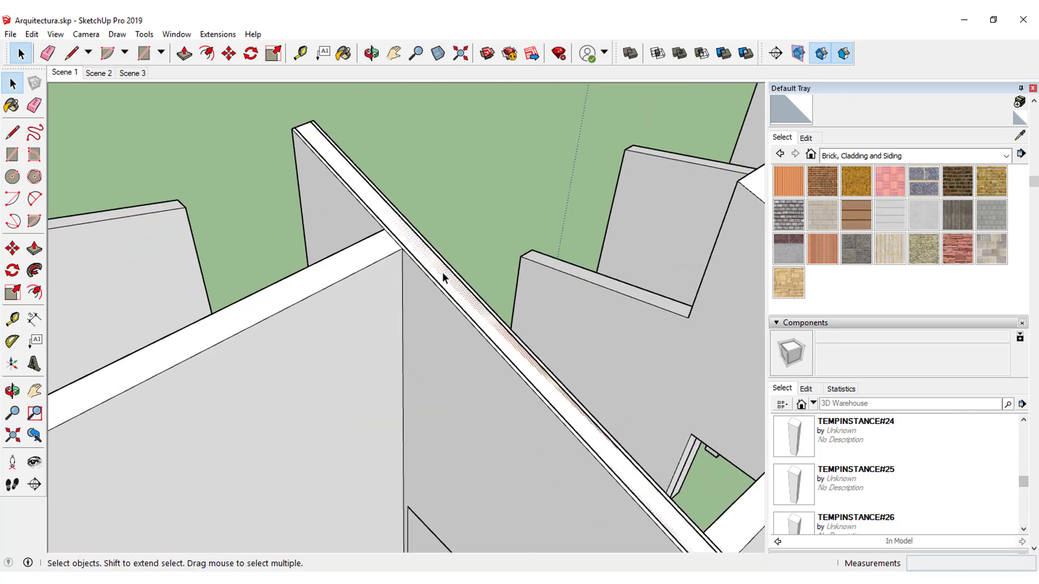
scroll(396, 236, "up", 2)
scroll(390, 283, "down", 3)
scroll(388, 269, "down", 2)
scroll(388, 269, "down", 4)
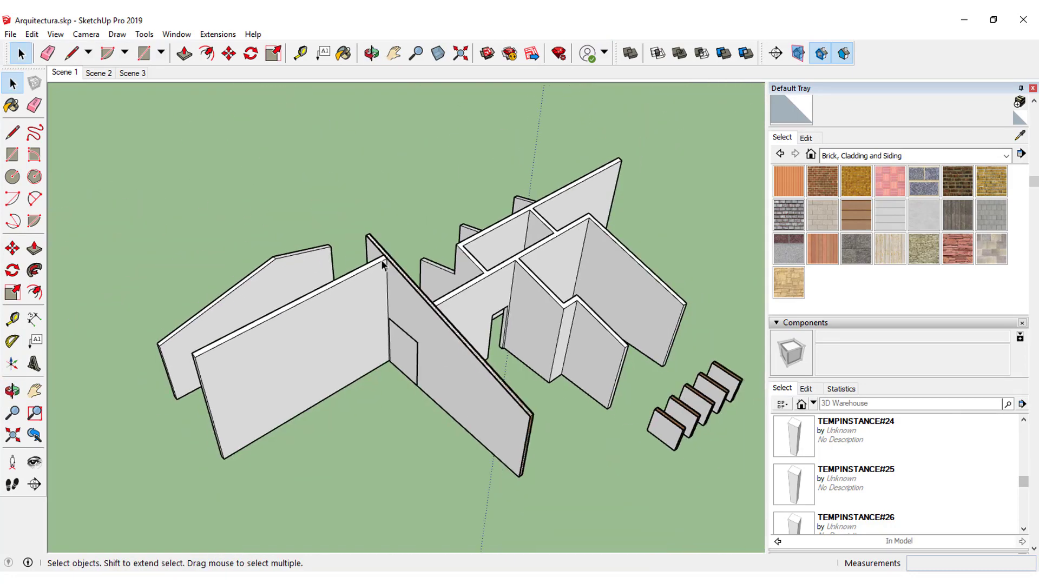
scroll(412, 373, "down", 1)
scroll(476, 346, "up", 3)
scroll(457, 319, "down", 2)
Orbit and zoom in to a close oblique view of the textured brick beam
mouse_move(298, 319)
middle_mouse_down()
mouse_move(347, 266)
mouse_move(572, 285)
mouse_move(596, 303)
mouse_move(619, 352)
middle_mouse_up()
scroll(353, 260, "up", 3)
scroll(388, 261, "up", 2)
scroll(622, 395, "up", 2)
middle_click_drag(670, 381, 541, 271)
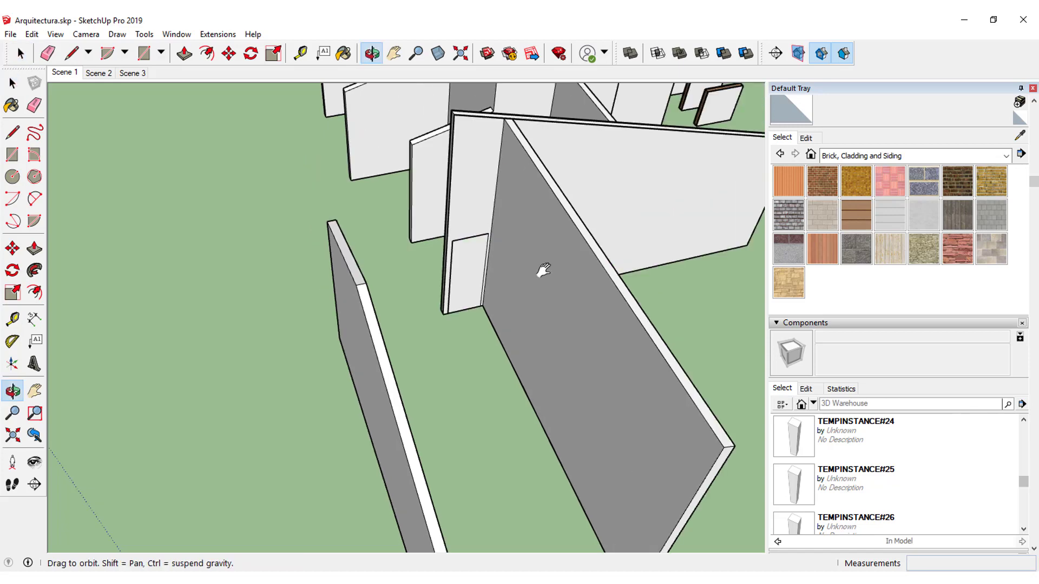
scroll(496, 230, "up", 3)
scroll(551, 200, "up", 3)
scroll(543, 227, "up", 2)
Orbit to flatter, then higher, views of the walls and the trimmed brick core's top
mouse_move(544, 227)
middle_mouse_down()
mouse_move(494, 225)
mouse_move(475, 327)
middle_mouse_up()
scroll(464, 277, "up", 2)
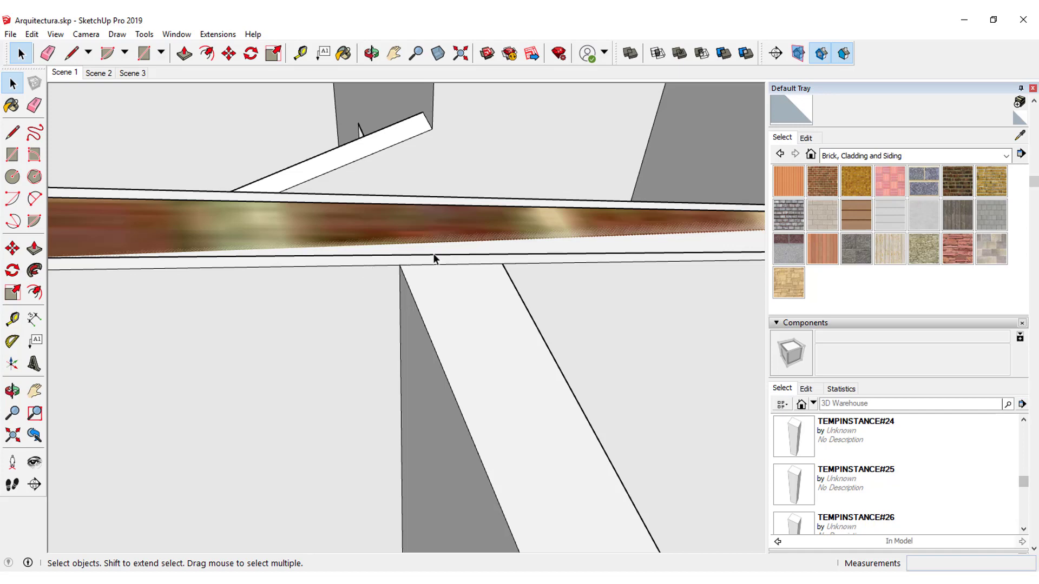
scroll(445, 380, "down", 1)
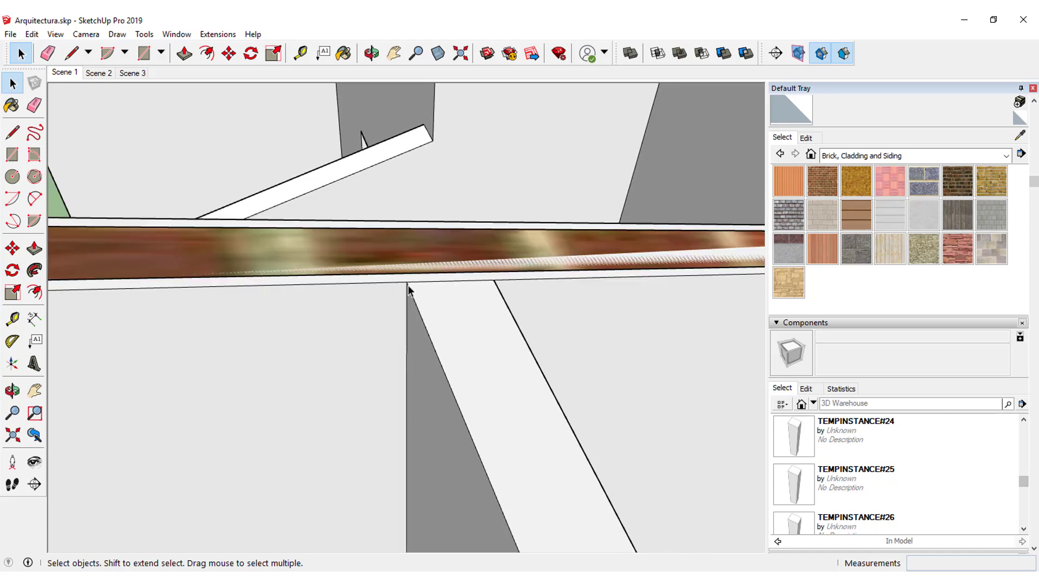
scroll(401, 294, "down", 2)
mouse_move(401, 310)
middle_mouse_down()
mouse_move(377, 399)
mouse_move(466, 382)
mouse_move(451, 275)
middle_mouse_up()
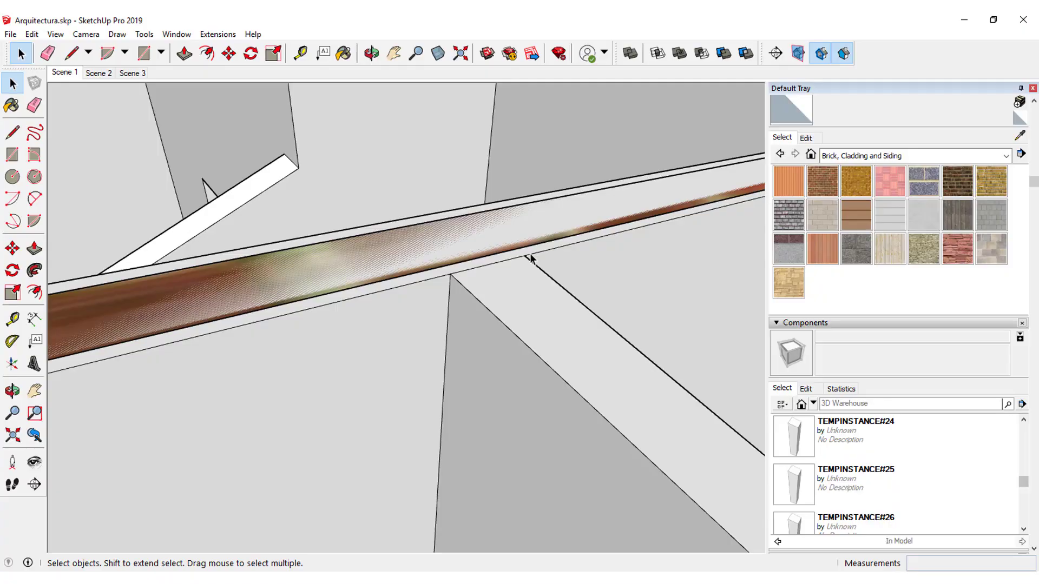
Orbit around the brick wall cap where it crosses another wall, then bring up the Extensions menu
mouse_move(552, 271)
middle_mouse_down()
mouse_move(473, 340)
mouse_move(484, 276)
middle_mouse_up()
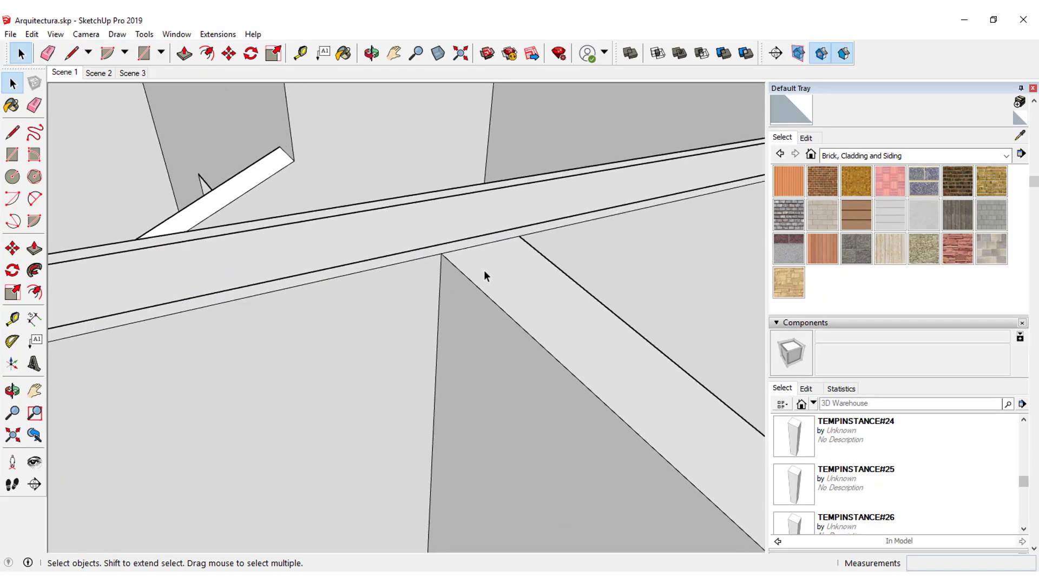
left_click(470, 247)
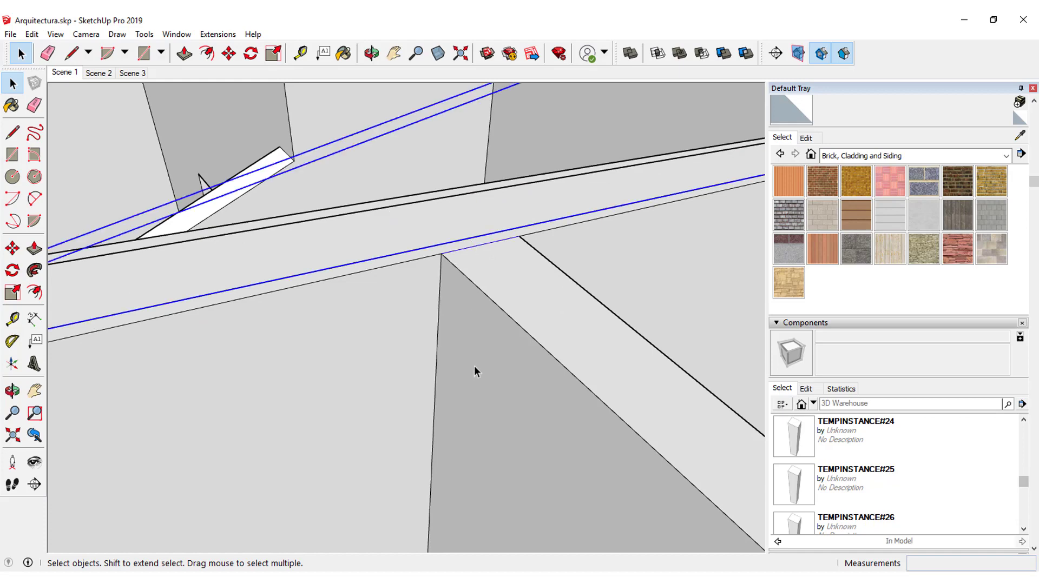
mouse_move(451, 365)
middle_mouse_down()
mouse_move(550, 359)
mouse_move(179, 271)
middle_mouse_up()
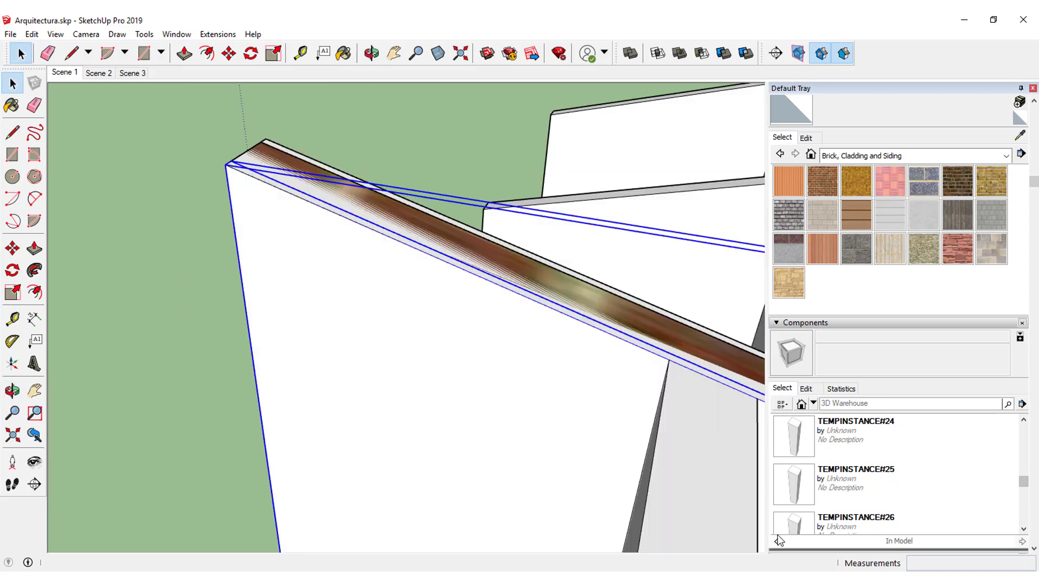
mouse_move(641, 523)
middle_mouse_down()
mouse_move(437, 428)
mouse_move(596, 470)
middle_mouse_up()
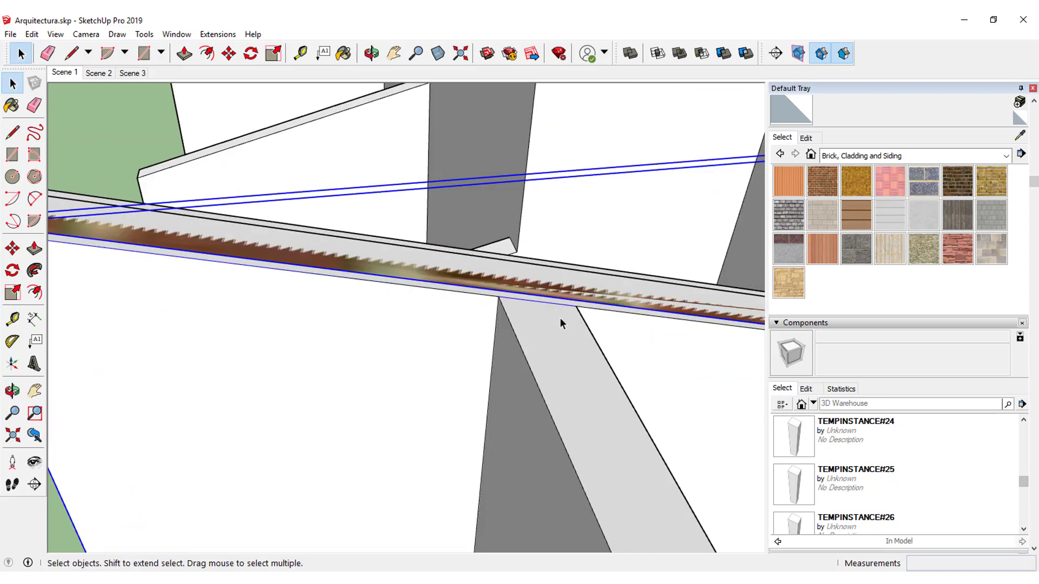
middle_click_drag(541, 301, 523, 324)
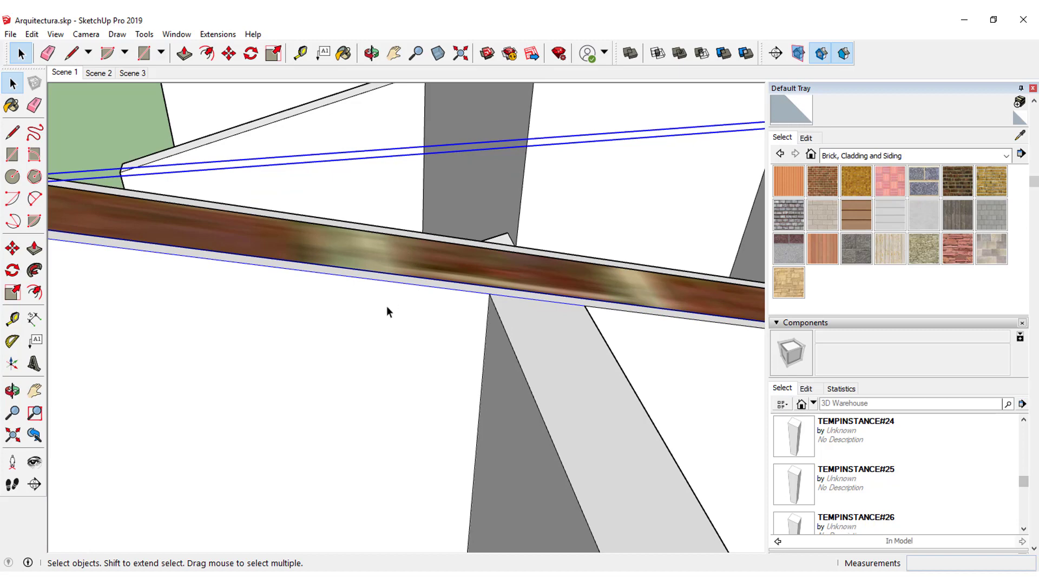
left_click(217, 34)
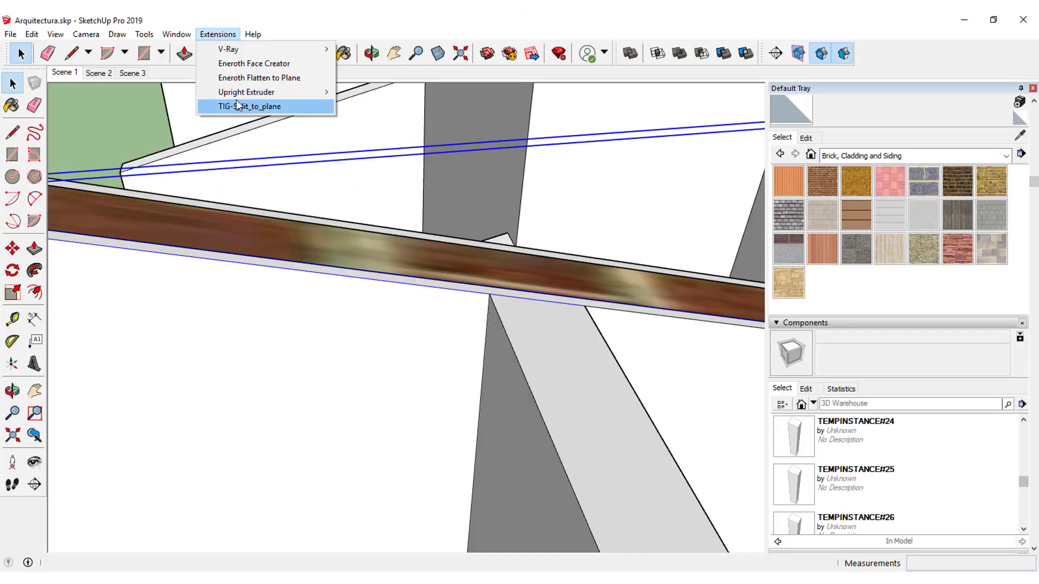
Split the wall cap at the first junction with TIG-Split_to_plane using three points, then check it
left_click(238, 106)
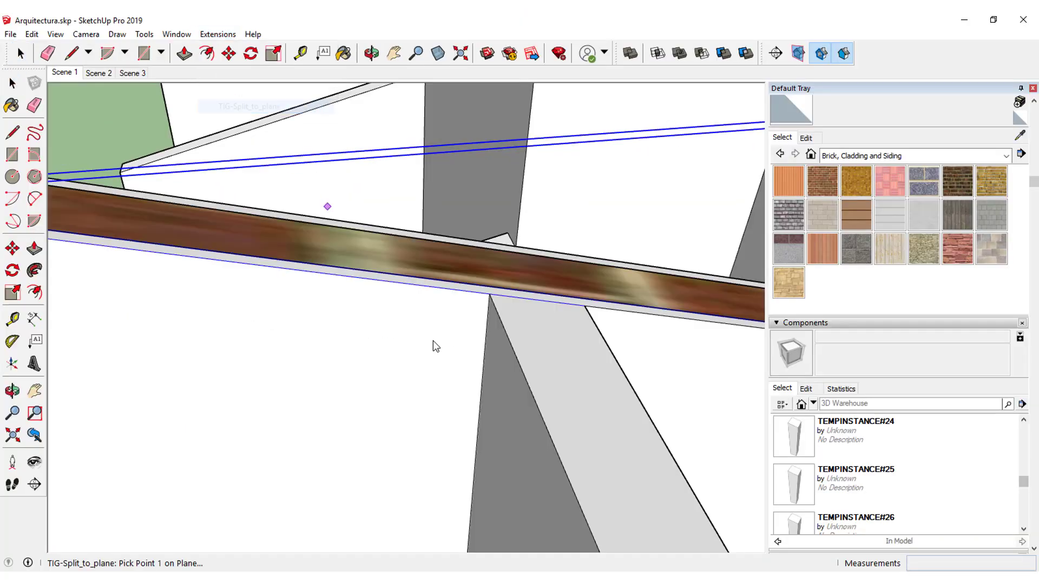
left_click(484, 363)
left_click(490, 294)
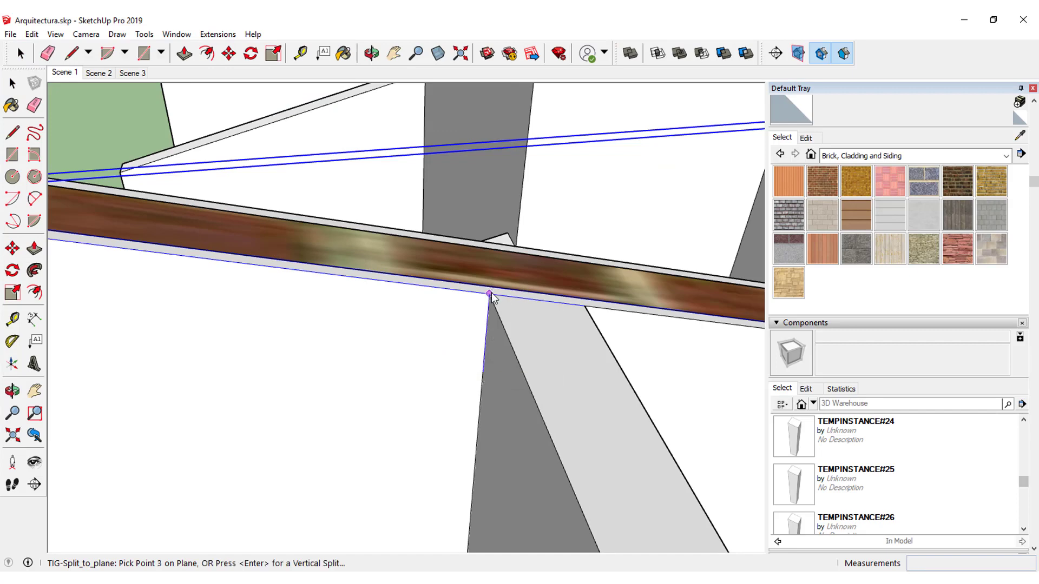
left_click(522, 368)
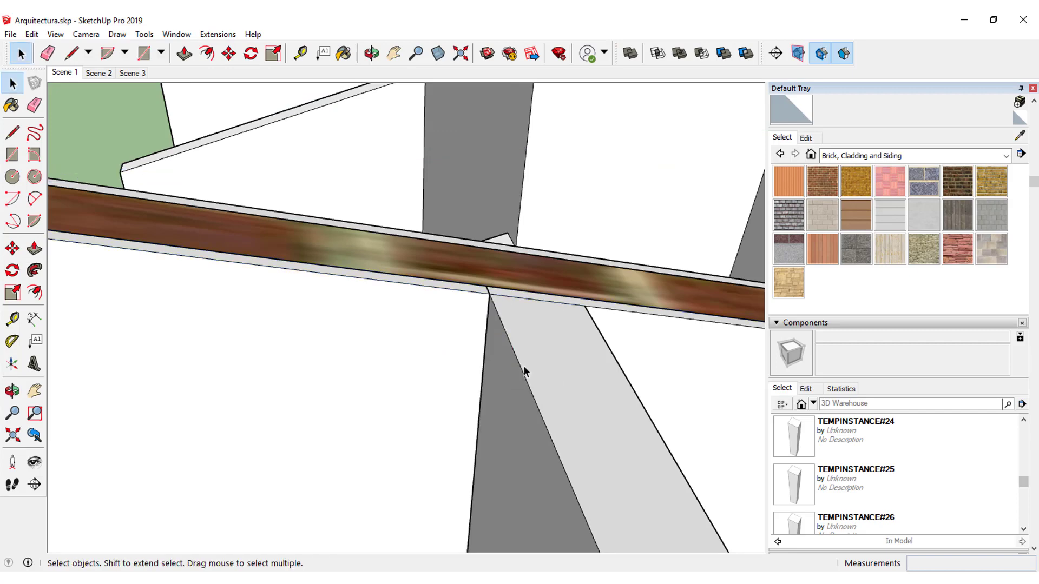
left_click(457, 339)
scroll(458, 339, "down", 3)
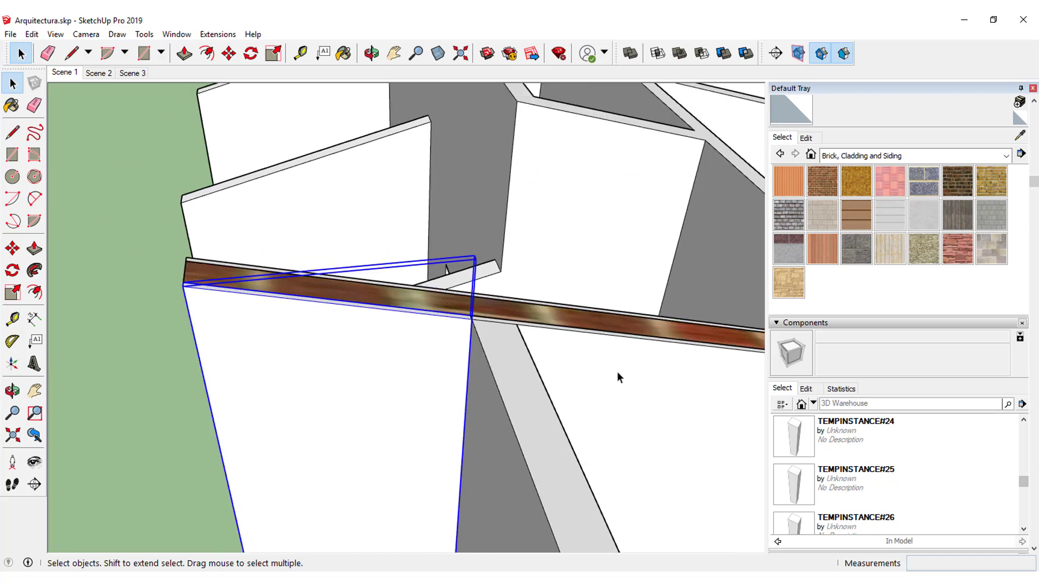
mouse_move(616, 371)
middle_mouse_down()
mouse_move(448, 310)
mouse_move(243, 331)
middle_mouse_up()
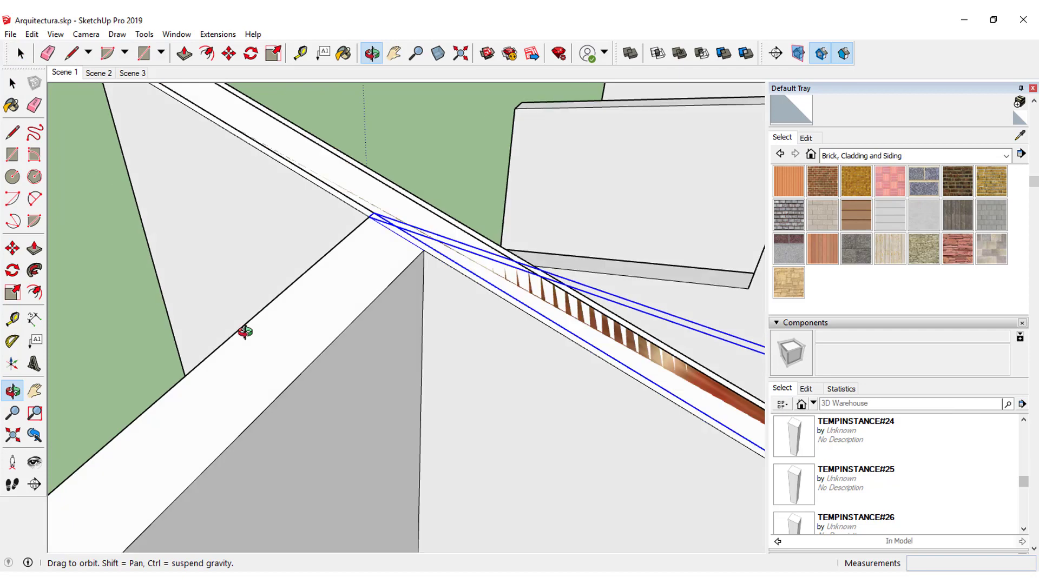
Split the wall cap at the second wall junction with TIG-Split_to_plane
left_click(218, 34)
left_click(252, 107)
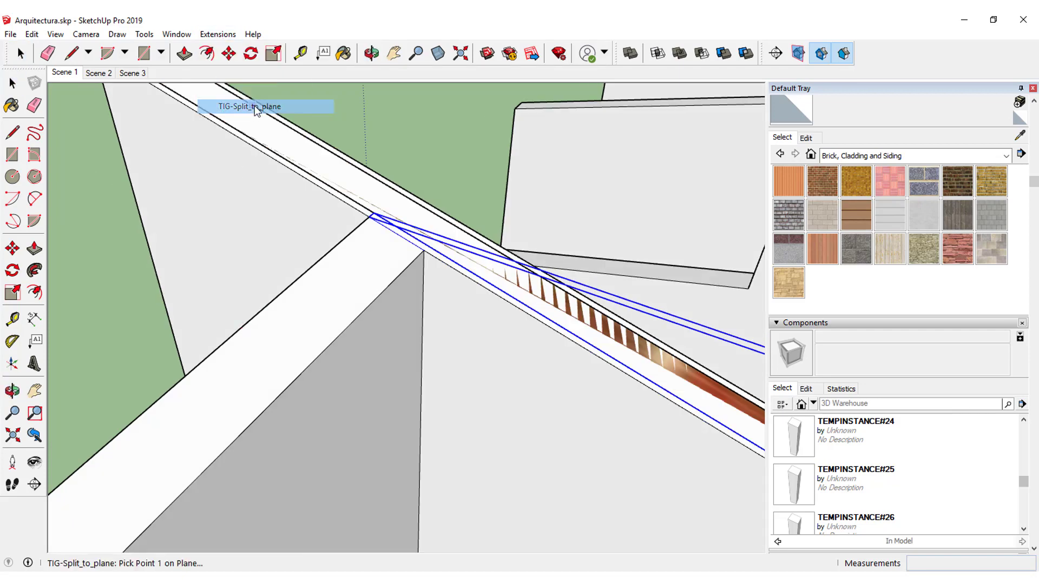
left_click(422, 380)
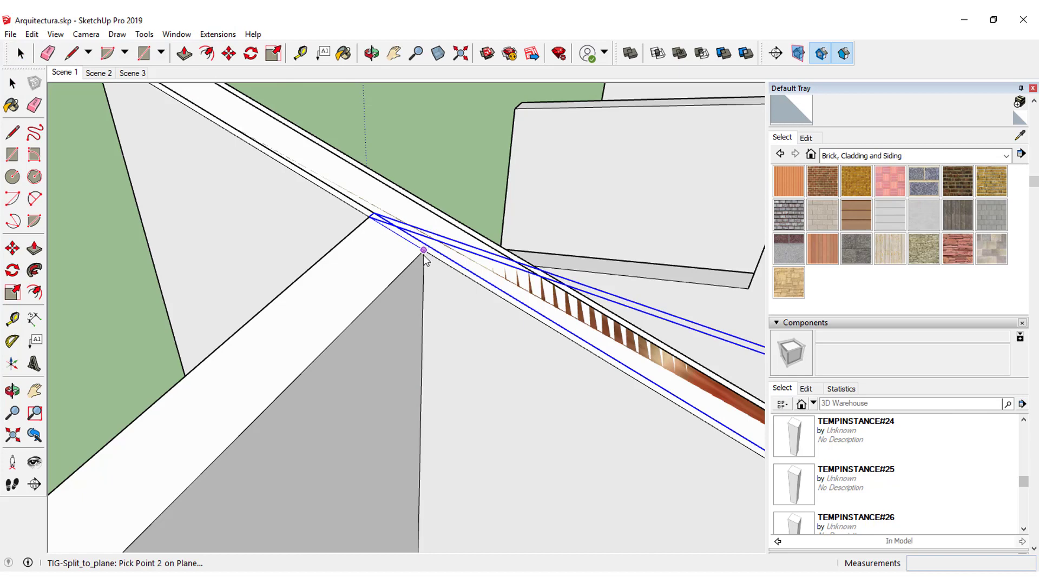
left_click(423, 255)
left_click(359, 317)
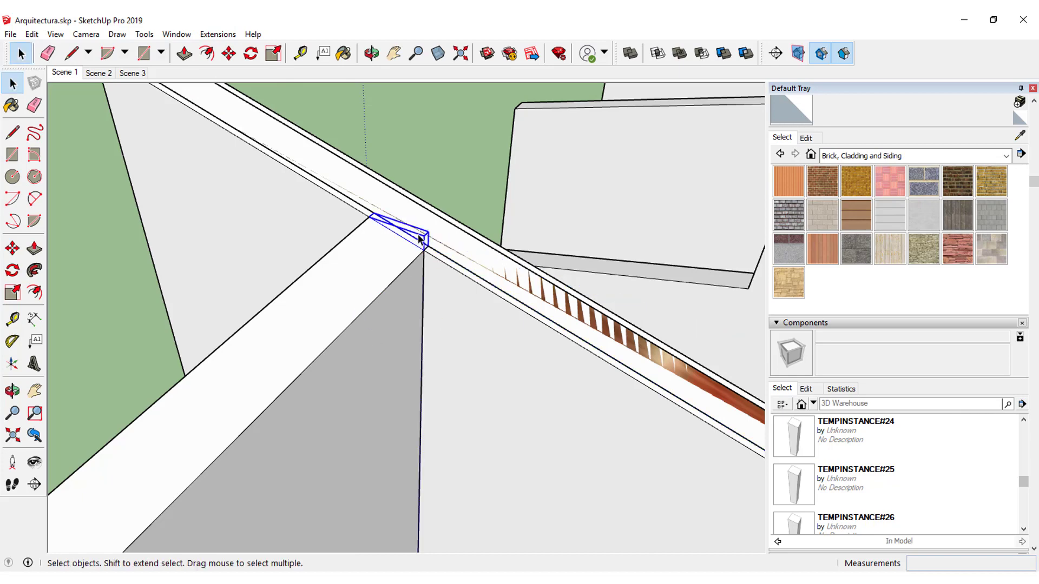
middle_click_drag(409, 241, 336, 389)
Orbit and zoom to a wider view of the walls and select the front brick-topped panel
scroll(335, 388, "down", 2)
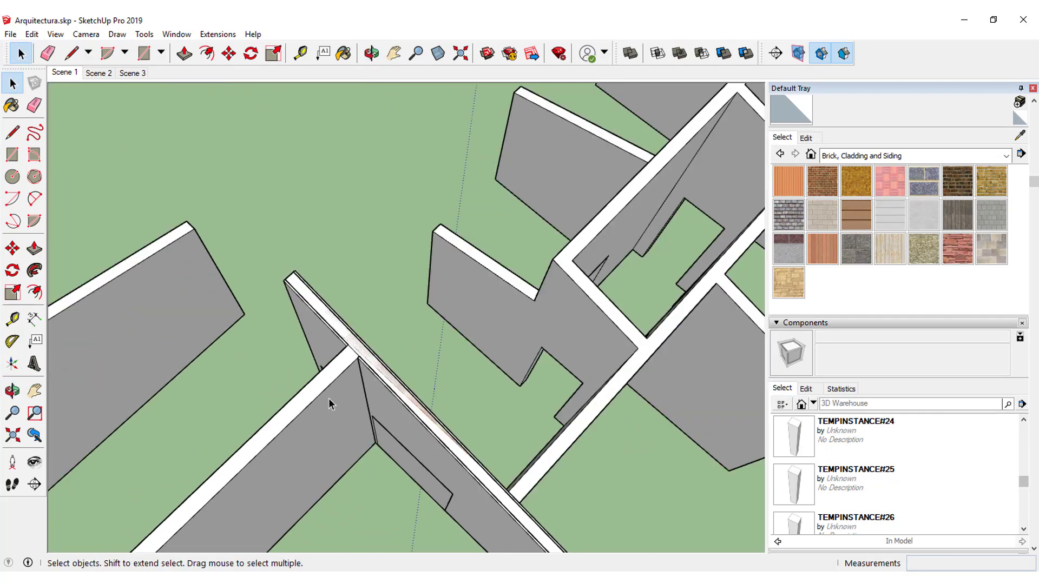
scroll(329, 399, "down", 3)
middle_click_drag(289, 456, 269, 336)
scroll(269, 336, "up", 3)
scroll(333, 286, "up", 2)
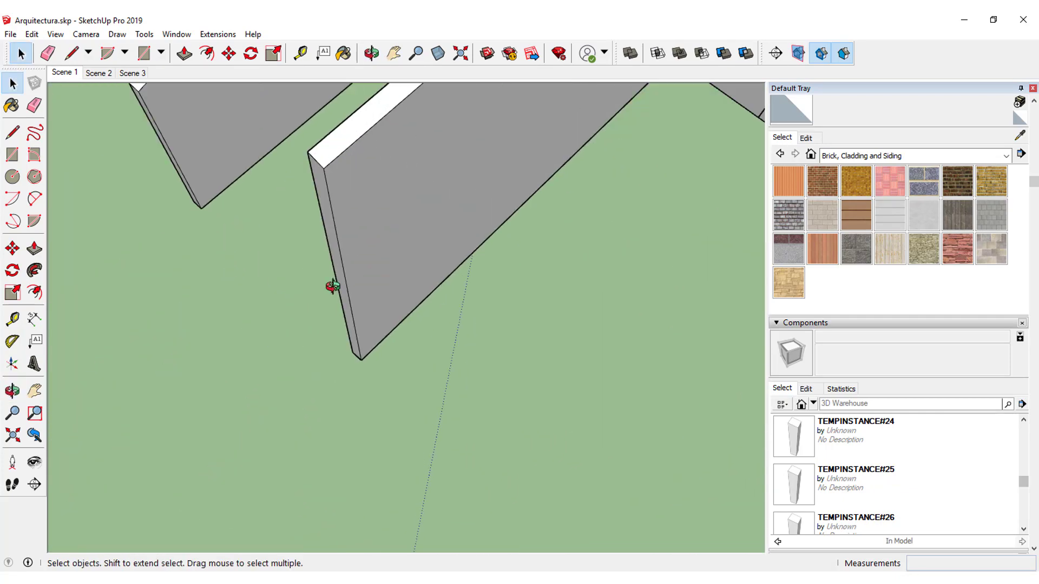
scroll(333, 287, "down", 2)
mouse_move(412, 209)
middle_mouse_down()
mouse_move(428, 264)
mouse_move(298, 366)
middle_mouse_up()
scroll(426, 261, "down", 2)
scroll(487, 325, "up", 2)
scroll(511, 323, "up", 2)
scroll(493, 345, "up", 1)
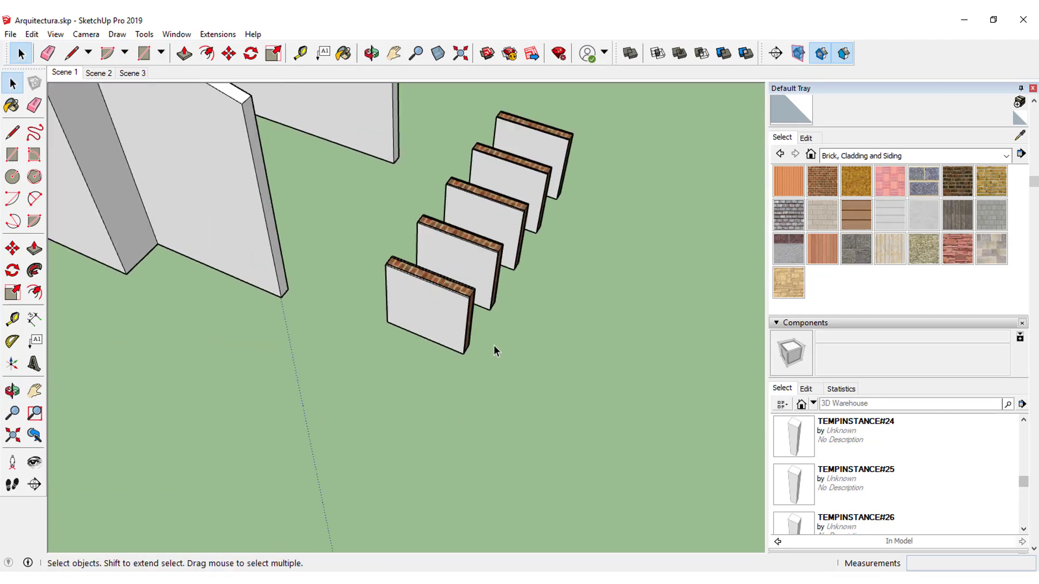
left_click_drag(446, 362, 434, 383)
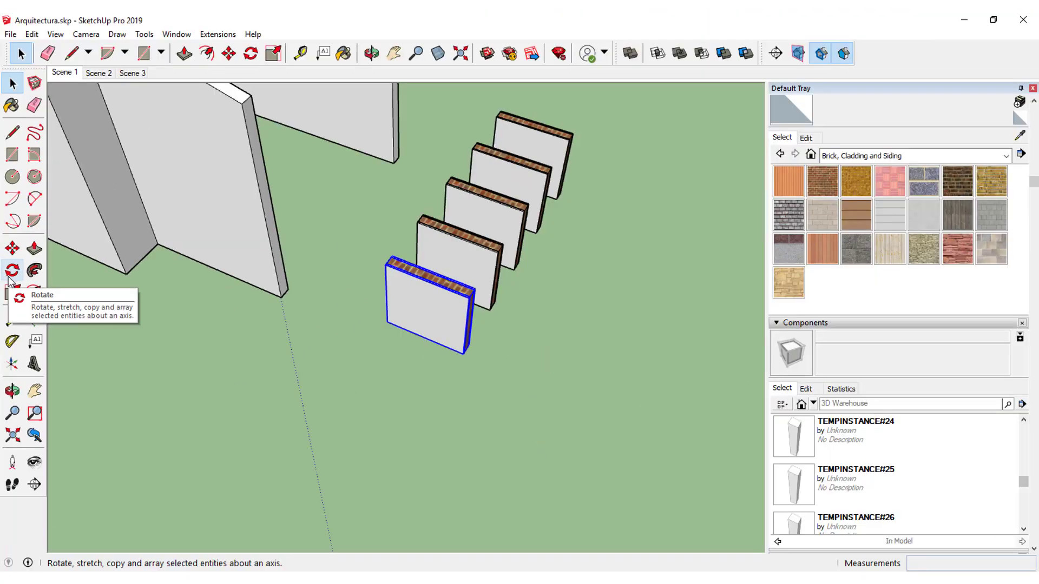
Rotate the panel 90° about its bottom corner, aligned with its base edge
left_click(8, 278)
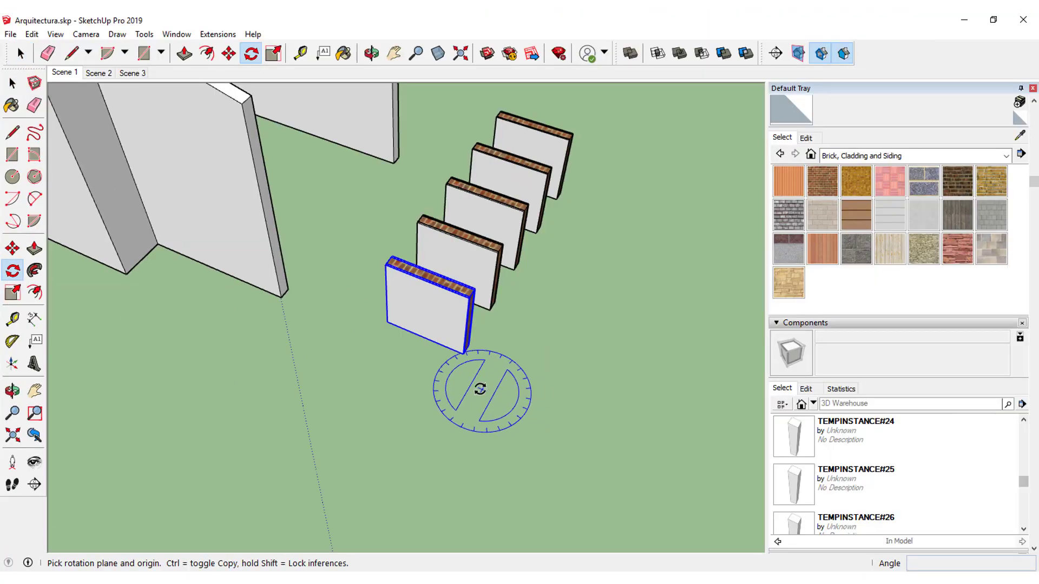
scroll(480, 388, "up", 3)
scroll(448, 348, "up", 2)
left_click(452, 326)
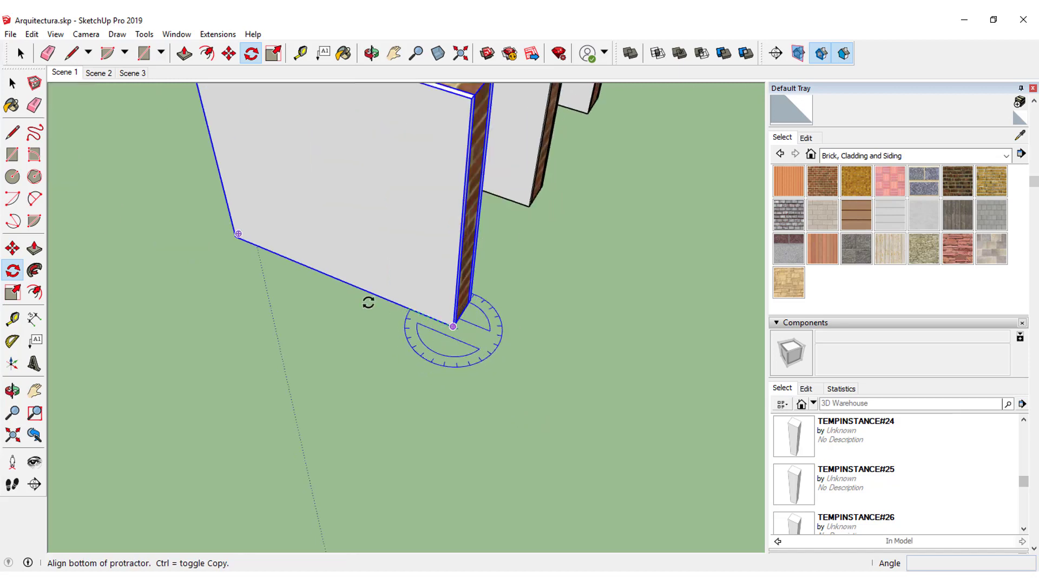
left_click(236, 237)
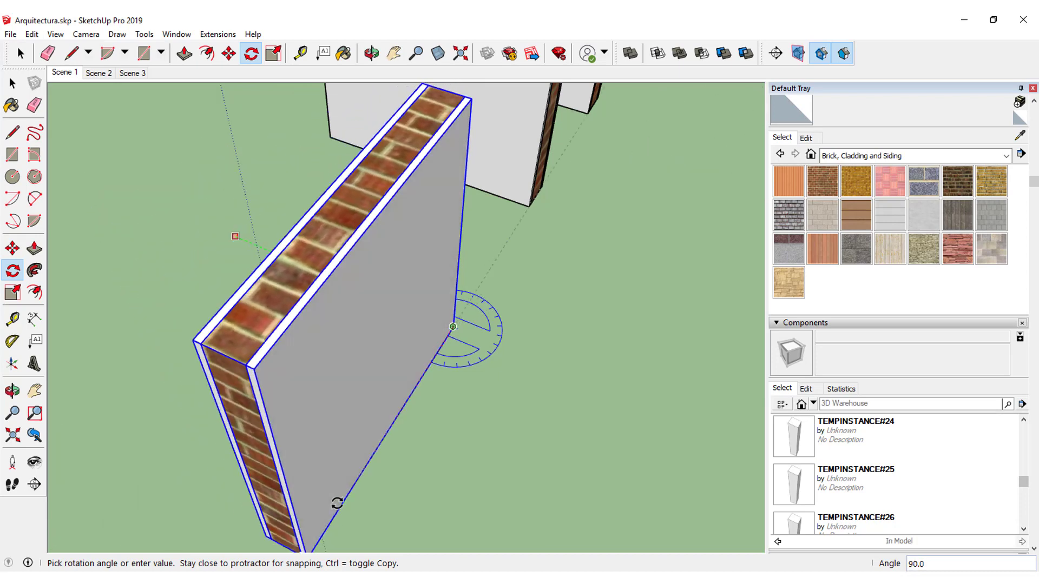
left_click(333, 512)
mouse_move(359, 341)
middle_mouse_down()
mouse_move(340, 428)
mouse_move(325, 411)
middle_mouse_up()
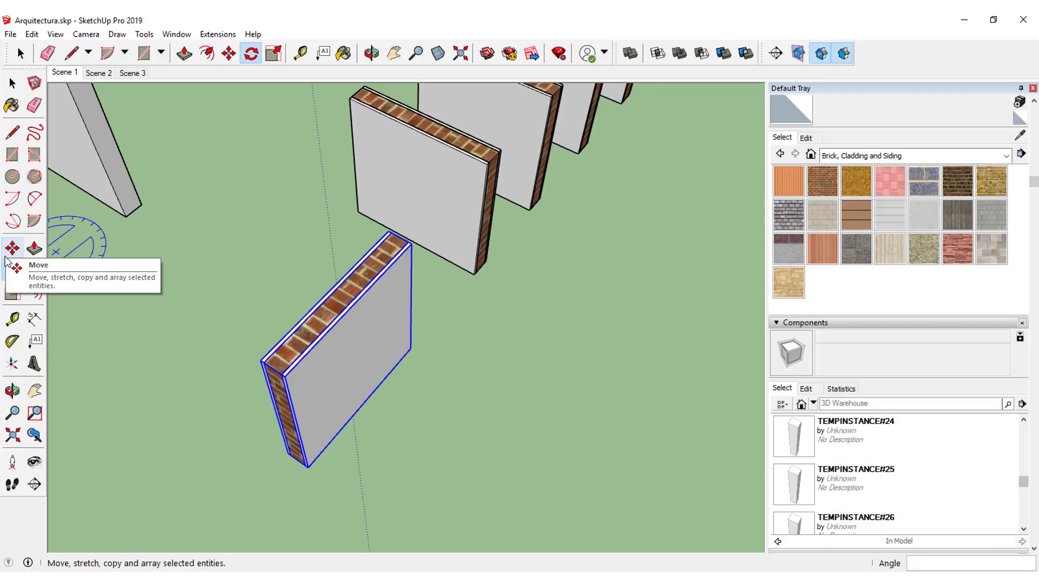
Start a Move copy of the rotated panel from its corner
left_click(11, 251)
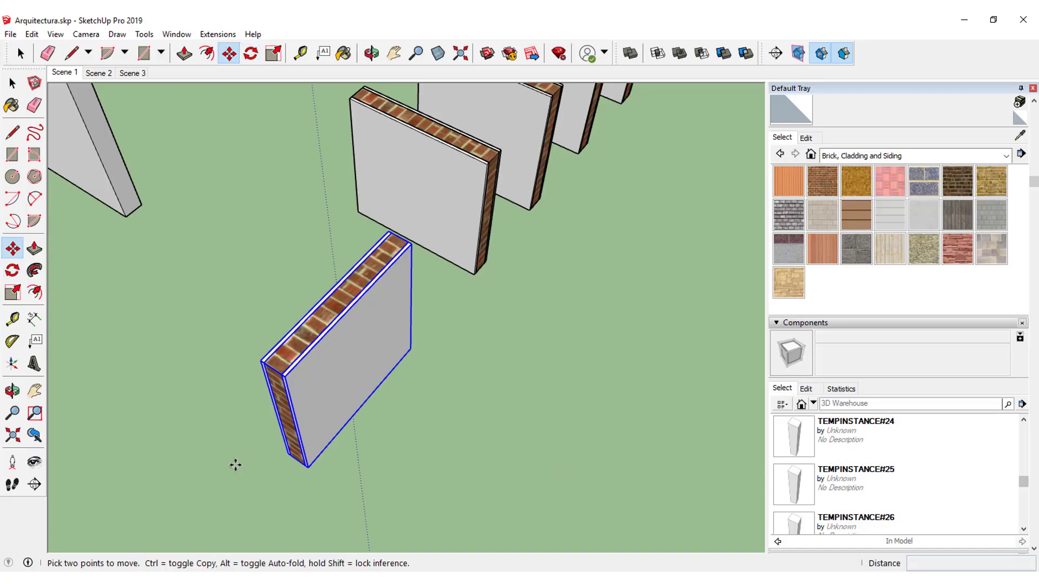
scroll(304, 477, "up", 1)
left_click(321, 432)
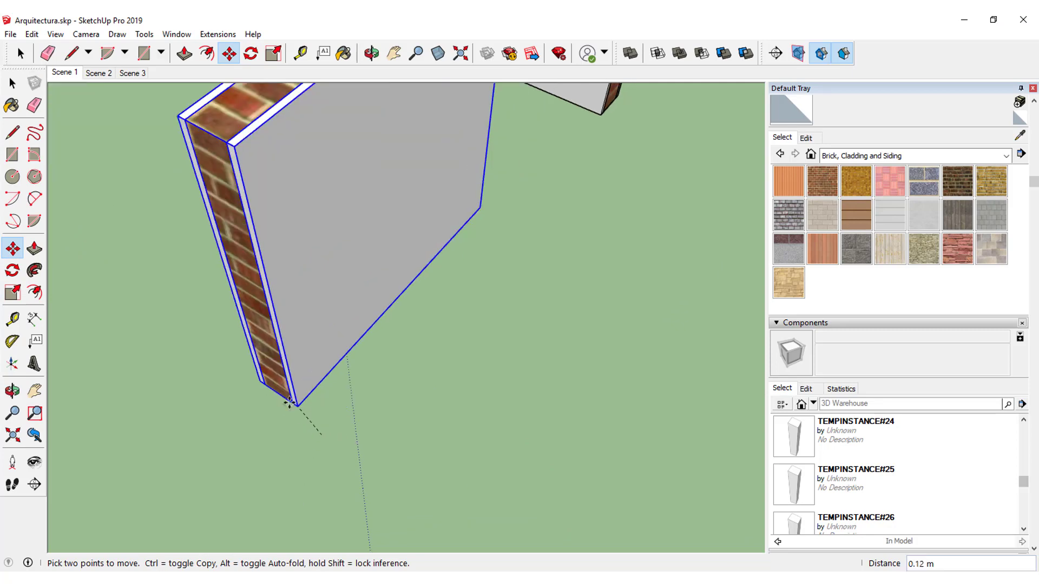
key("ctrl")
scroll(204, 395, "down", 2)
scroll(199, 419, "down", 3)
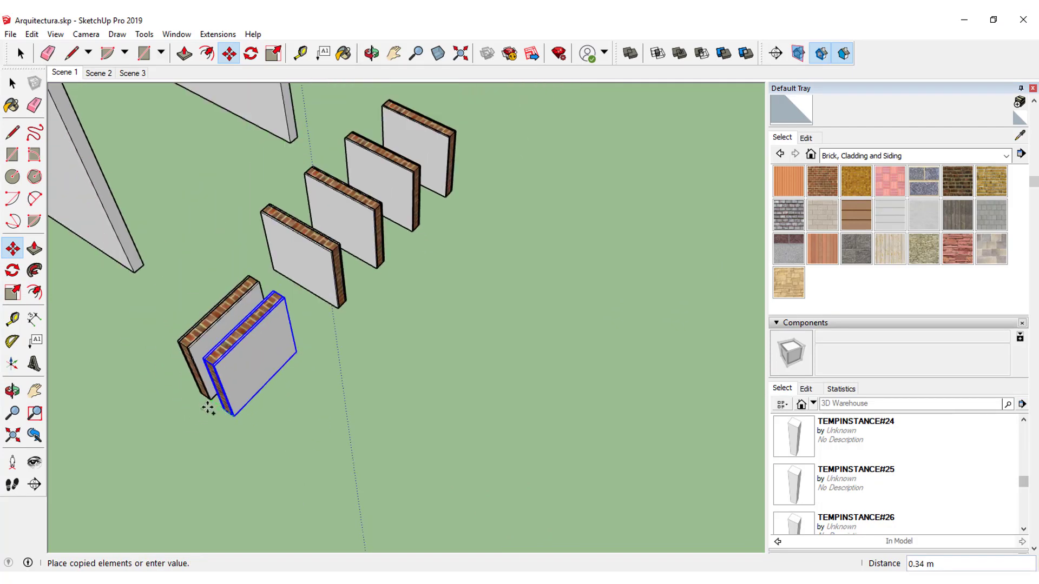
Place the panel copy at the bottom corner of the tall wall
middle_click_drag(207, 406, 566, 258)
scroll(317, 327, "down", 2)
middle_click_drag(318, 327, 700, 185)
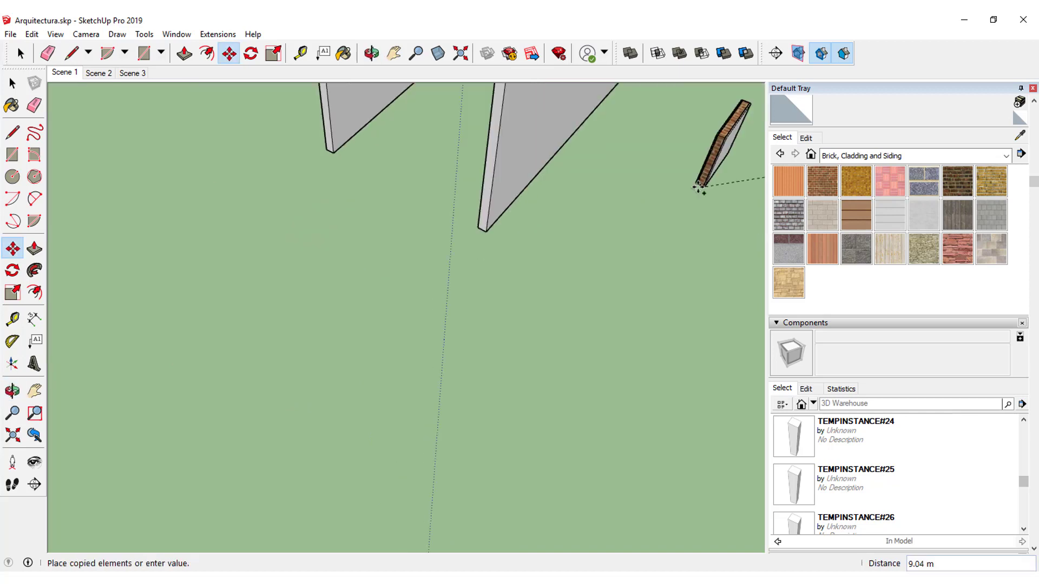
scroll(564, 225, "up", 1)
scroll(447, 324, "down", 2)
scroll(488, 250, "up", 2)
scroll(488, 251, "up", 3)
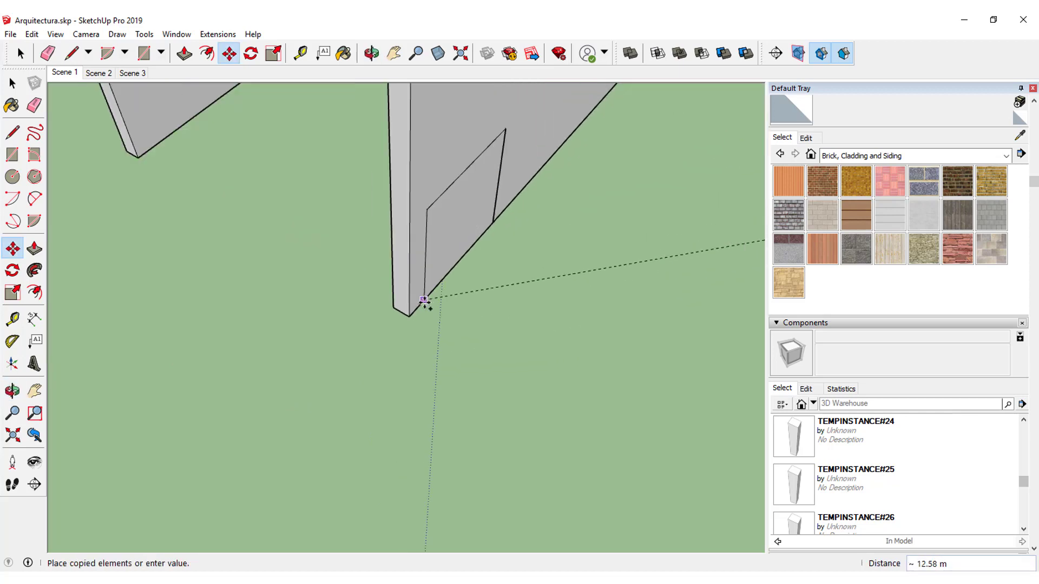
left_click(409, 317)
mouse_move(408, 317)
middle_mouse_down()
mouse_move(494, 251)
mouse_move(462, 385)
middle_mouse_up()
mouse_move(500, 340)
middle_mouse_down()
mouse_move(475, 344)
mouse_move(440, 395)
mouse_move(434, 239)
mouse_move(438, 342)
middle_mouse_up()
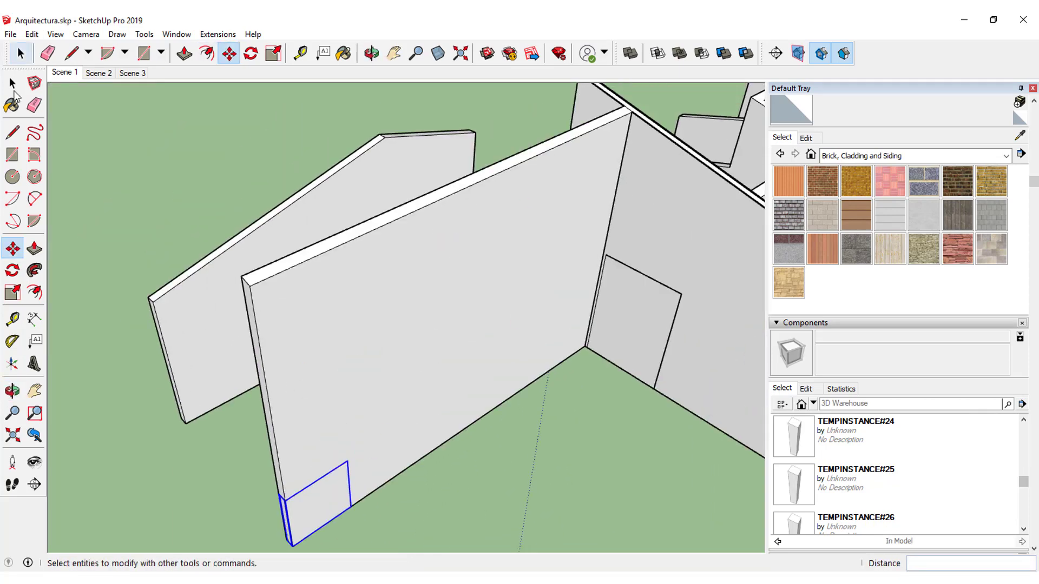
Turn on X-ray and scale the small brick piece upward to full wall height
left_click(55, 34)
mouse_move(82, 219)
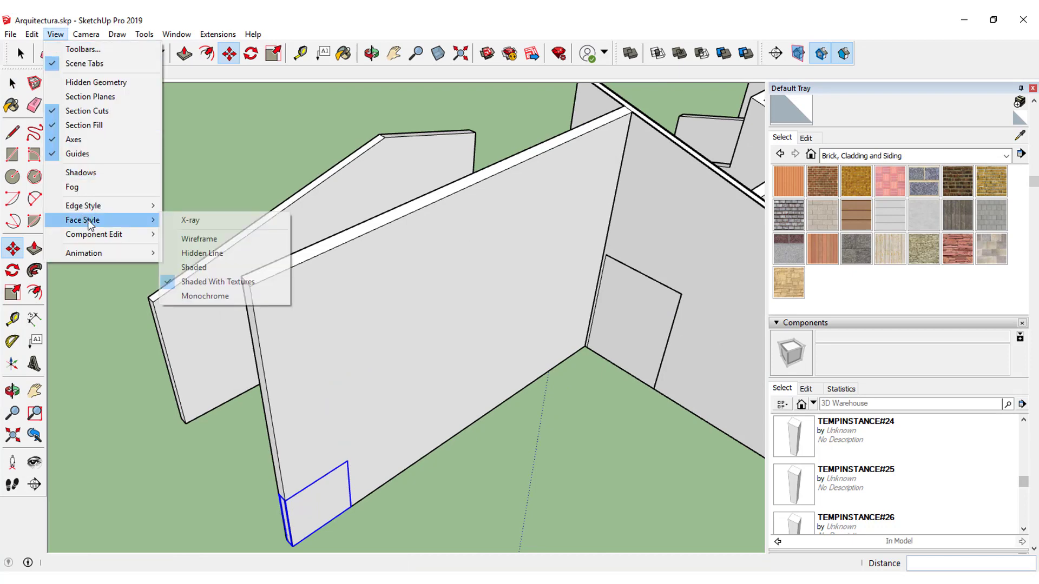
left_click(175, 216)
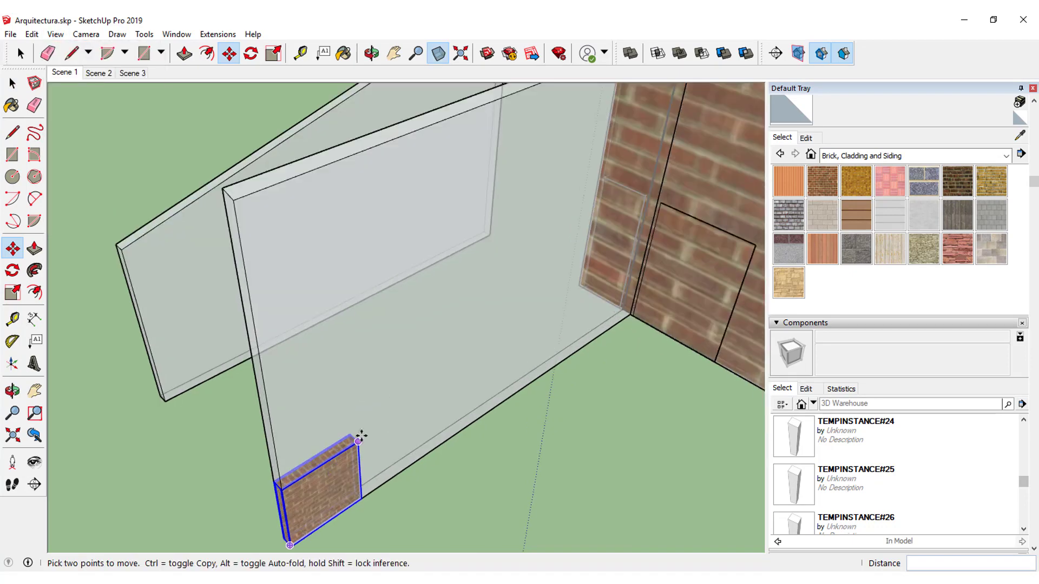
middle_click_drag(361, 436, 330, 356)
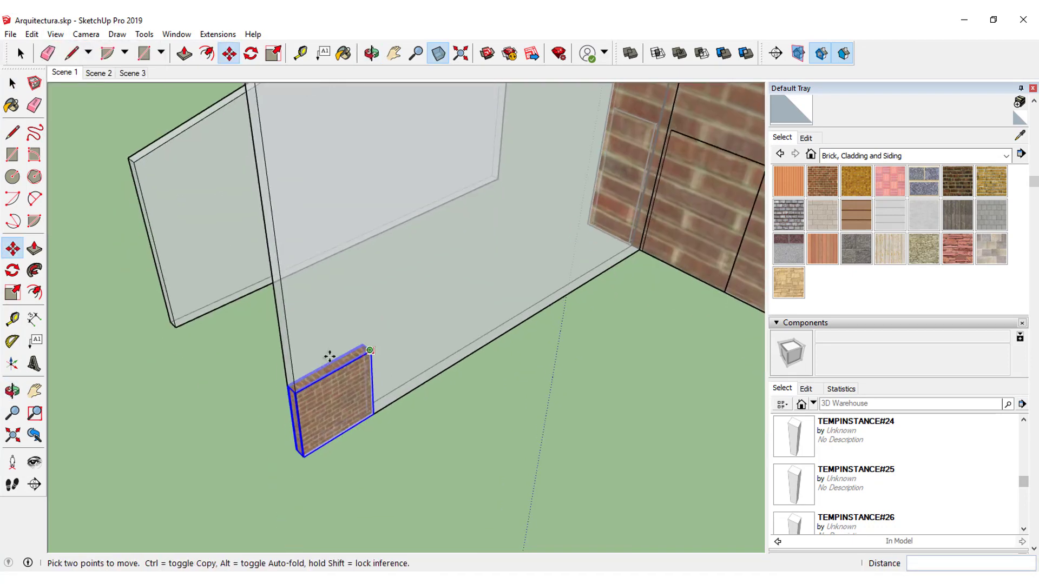
left_click(12, 293)
scroll(263, 390, "up", 2)
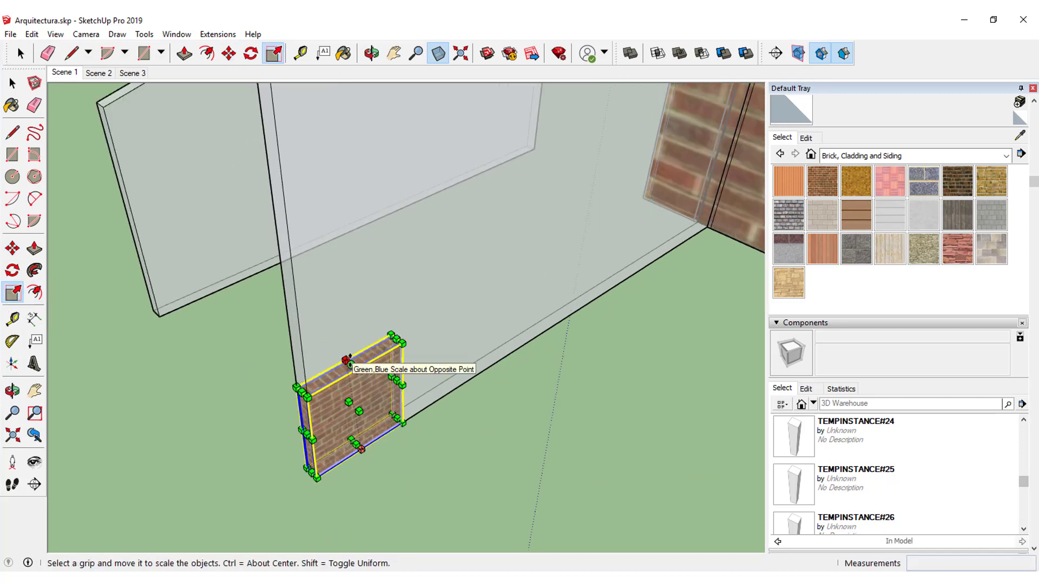
mouse_move(363, 357)
left_mouse_down()
mouse_move(341, 136)
mouse_move(271, 178)
left_mouse_up()
middle_click_drag(270, 180, 302, 189)
Scale the brick piece along the wall to Red Scale 6.32, then clear the selection
scroll(254, 185, "up", 2)
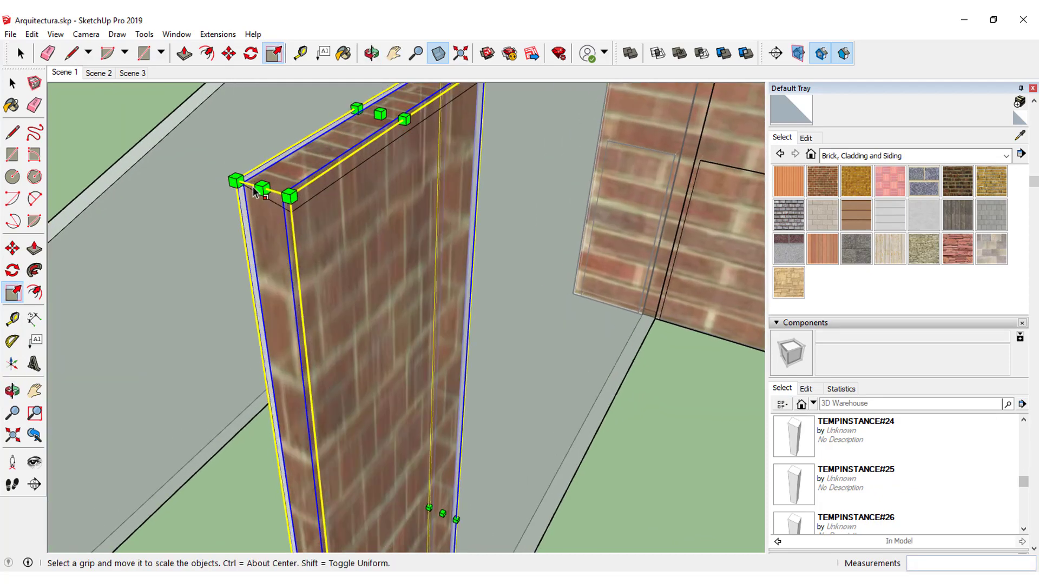
scroll(254, 186, "up", 2)
scroll(325, 249, "up", 1)
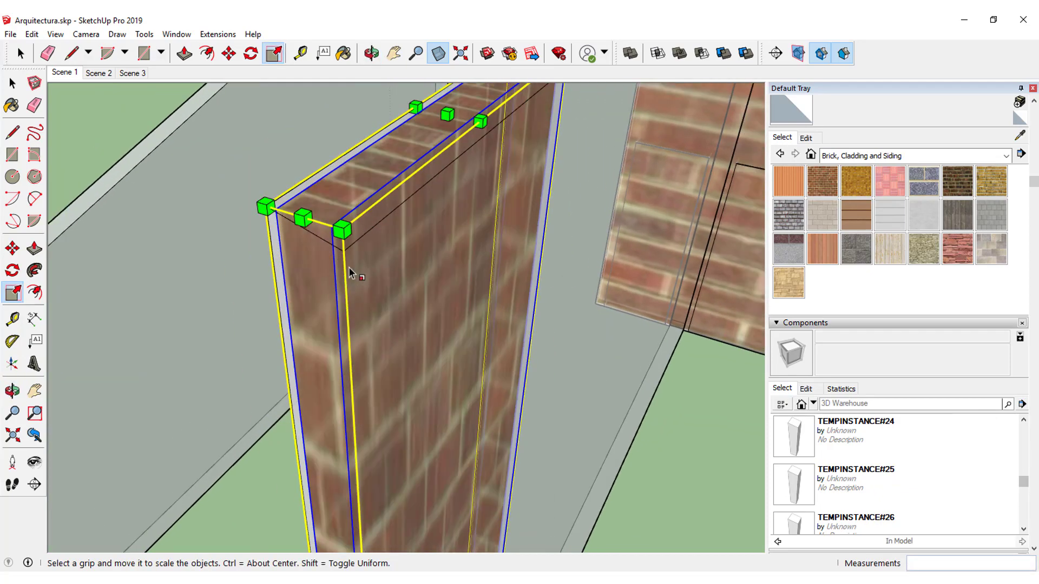
scroll(349, 273, "down", 3)
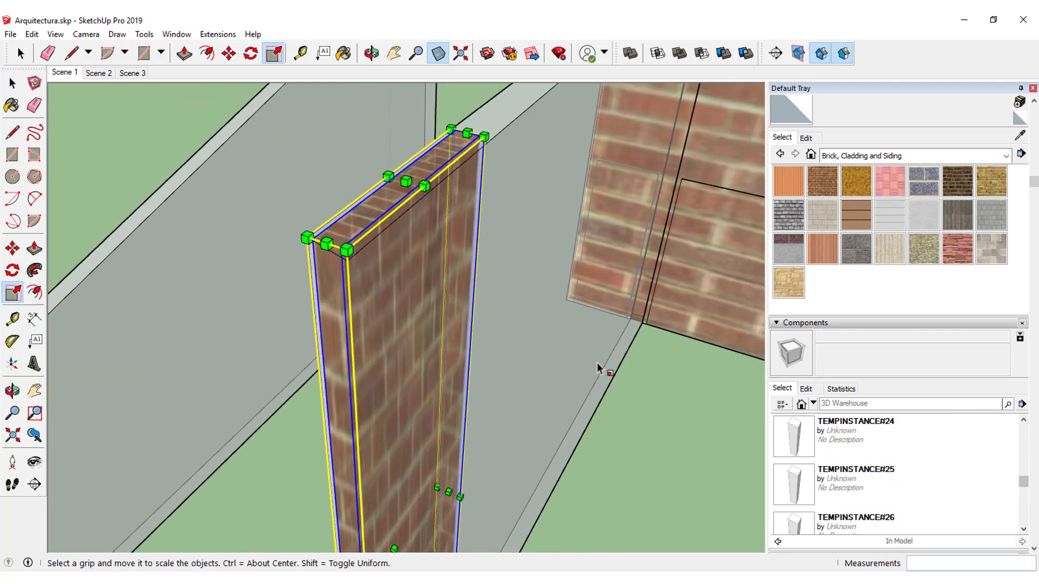
mouse_move(603, 366)
middle_mouse_down()
mouse_move(471, 494)
mouse_move(276, 510)
middle_mouse_up()
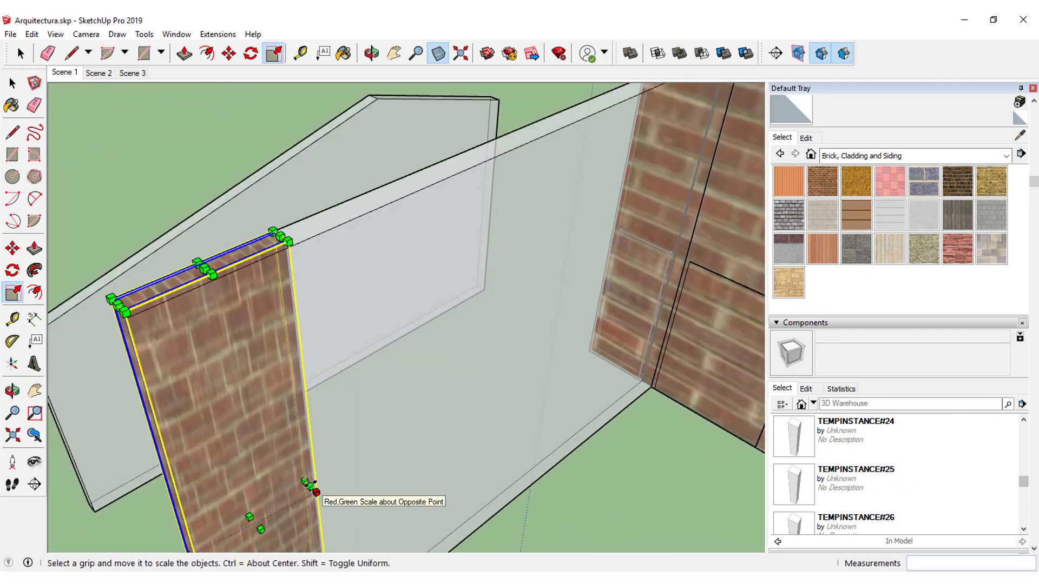
left_click_drag(310, 487, 564, 295)
mouse_move(563, 295)
middle_mouse_down()
mouse_move(529, 331)
mouse_move(352, 457)
middle_mouse_up()
scroll(530, 332, "up", 3)
scroll(352, 456, "up", 2)
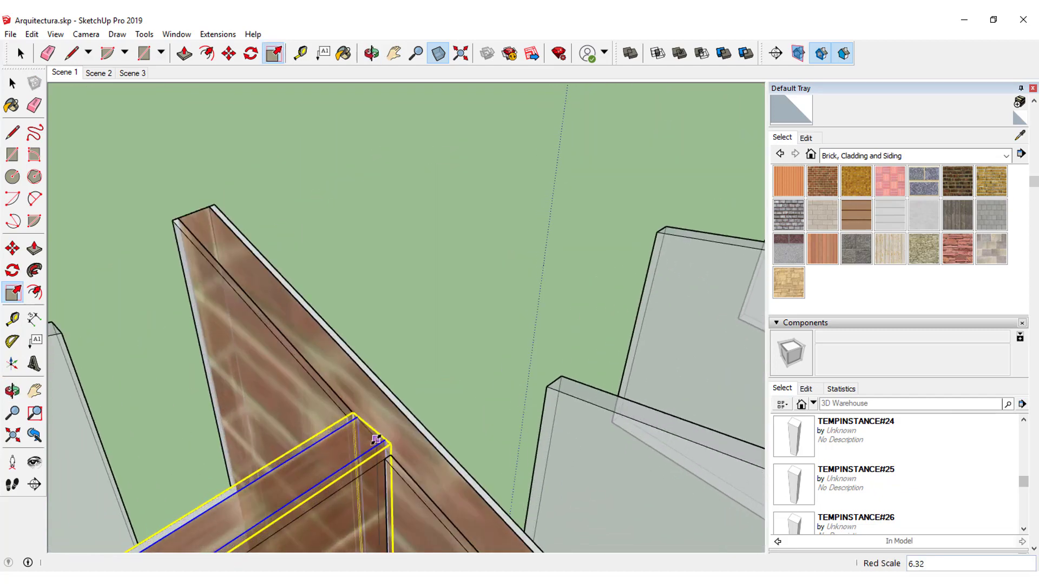
left_click(373, 436)
left_click(20, 53)
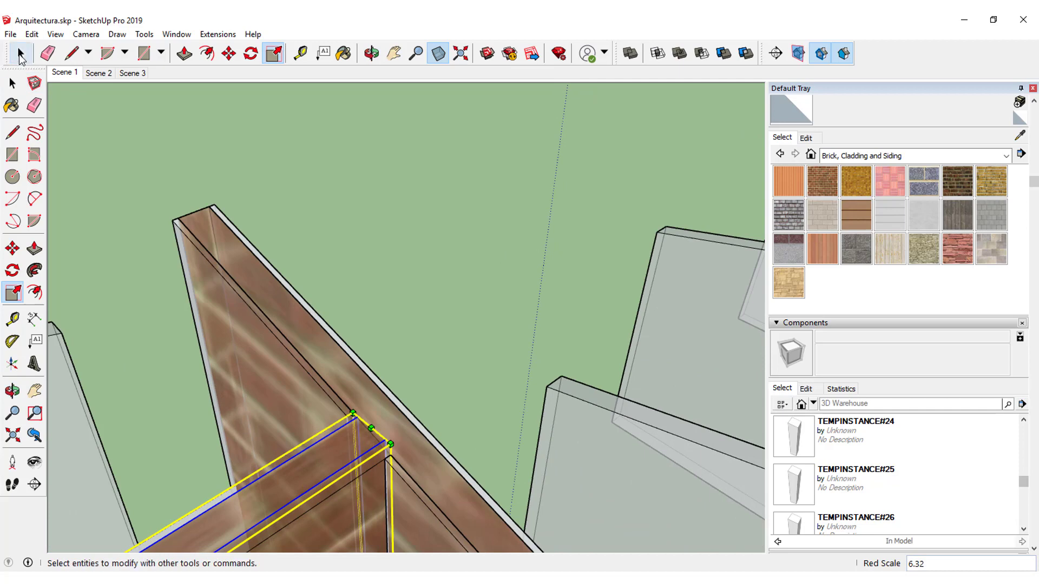
left_click(407, 274)
mouse_move(407, 275)
middle_mouse_down()
mouse_move(378, 408)
mouse_move(578, 234)
middle_mouse_up()
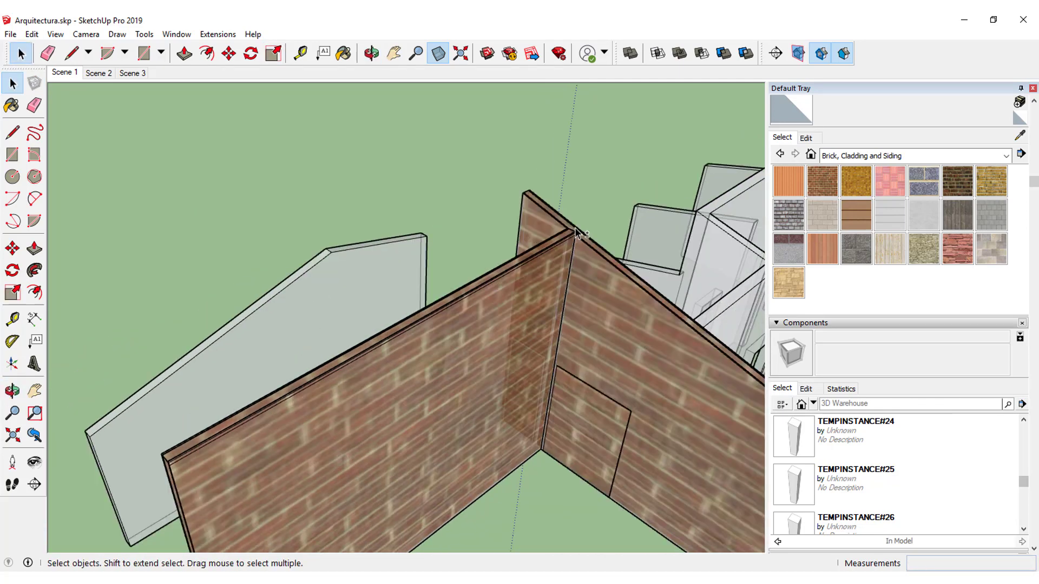
Turn X-ray off and frame the brick wall cap corner
left_click(439, 53)
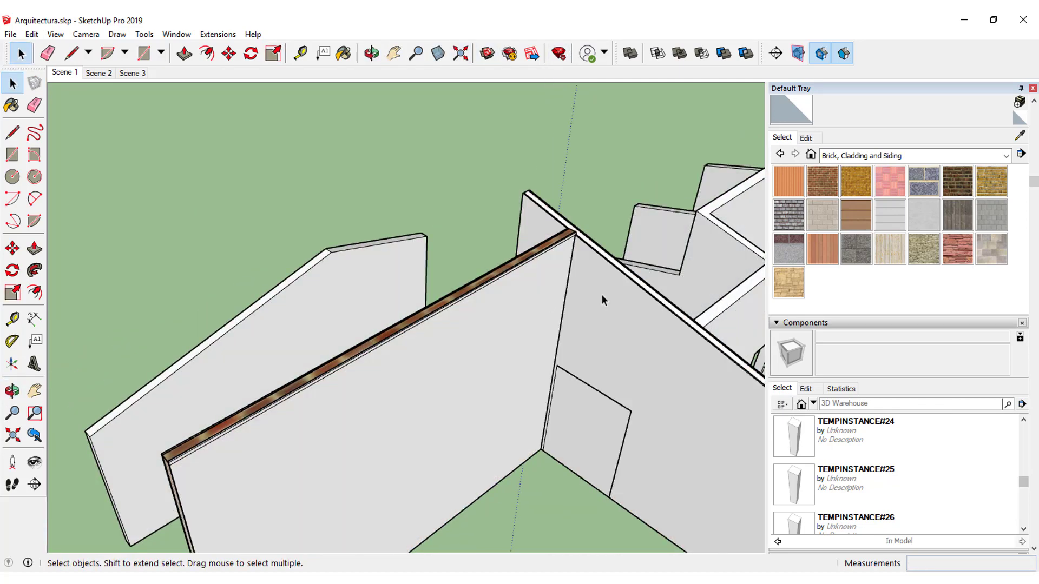
scroll(166, 479, "up", 5)
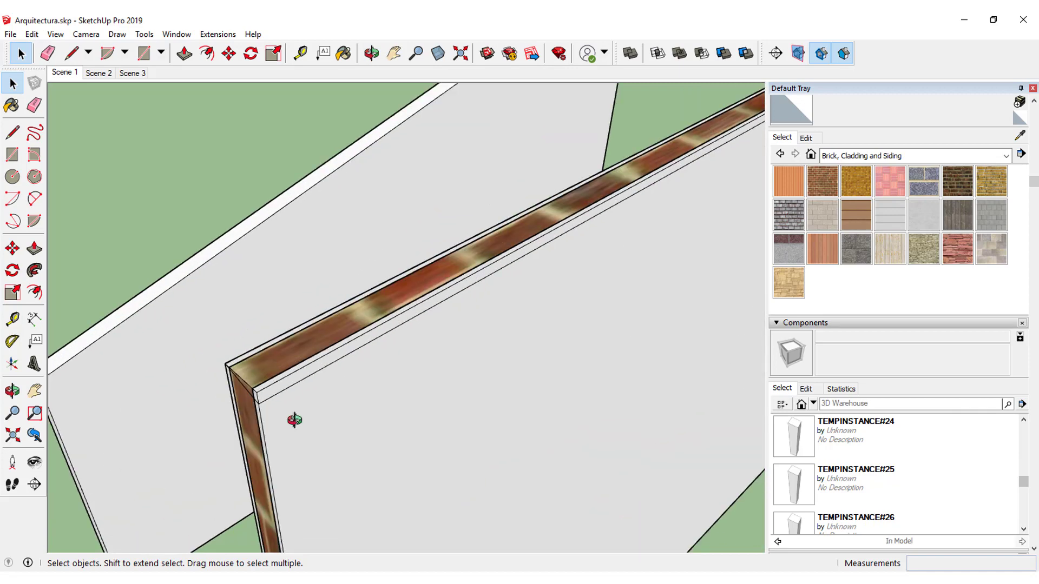
mouse_move(294, 420)
middle_mouse_down()
mouse_move(396, 371)
mouse_move(311, 422)
mouse_move(294, 394)
mouse_move(223, 431)
mouse_move(219, 421)
middle_mouse_up()
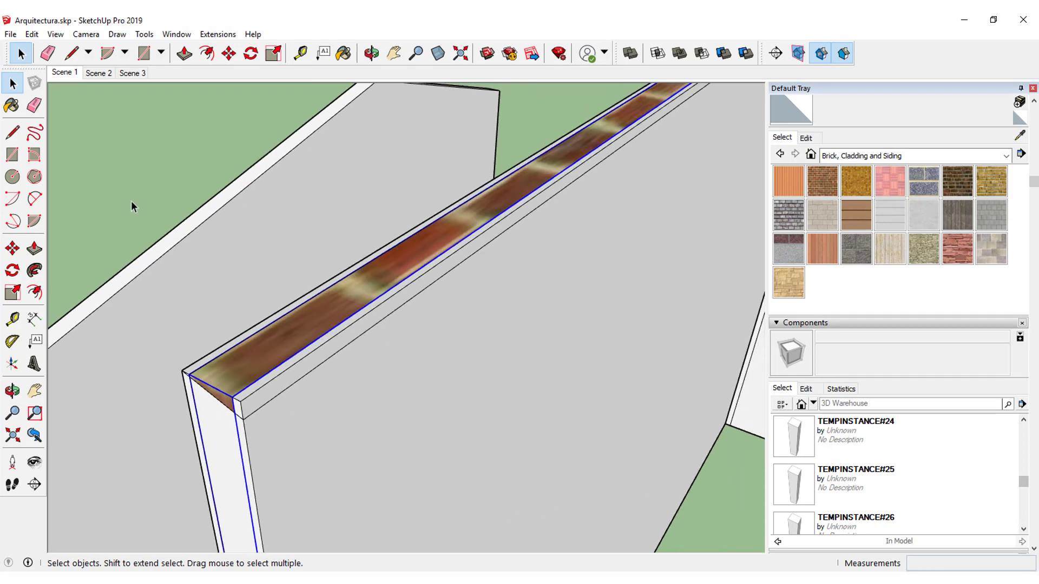
mouse_move(254, 511)
middle_mouse_down()
mouse_move(148, 308)
mouse_move(204, 342)
middle_mouse_up()
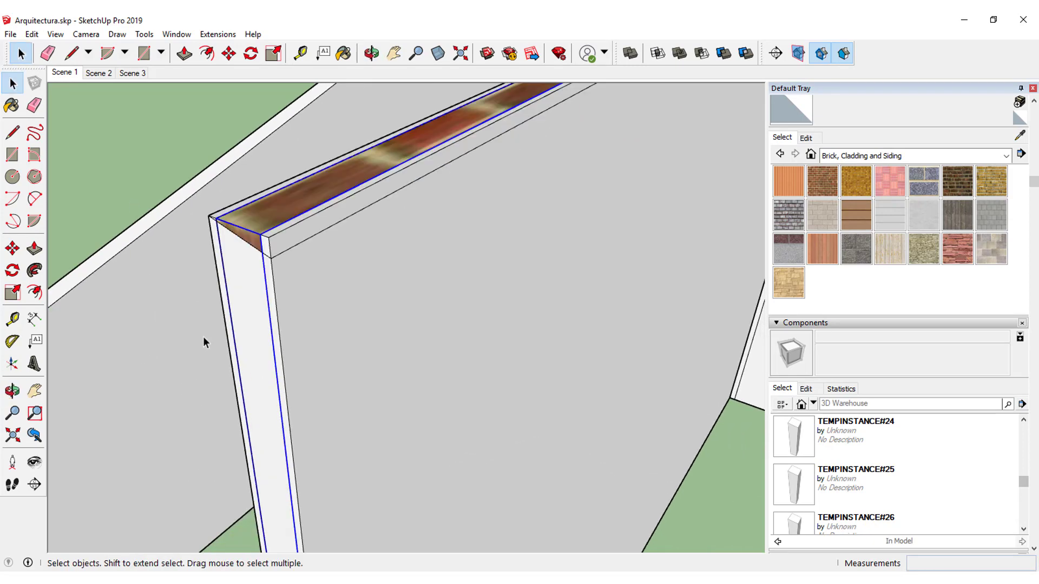
middle_click_drag(269, 240, 274, 241)
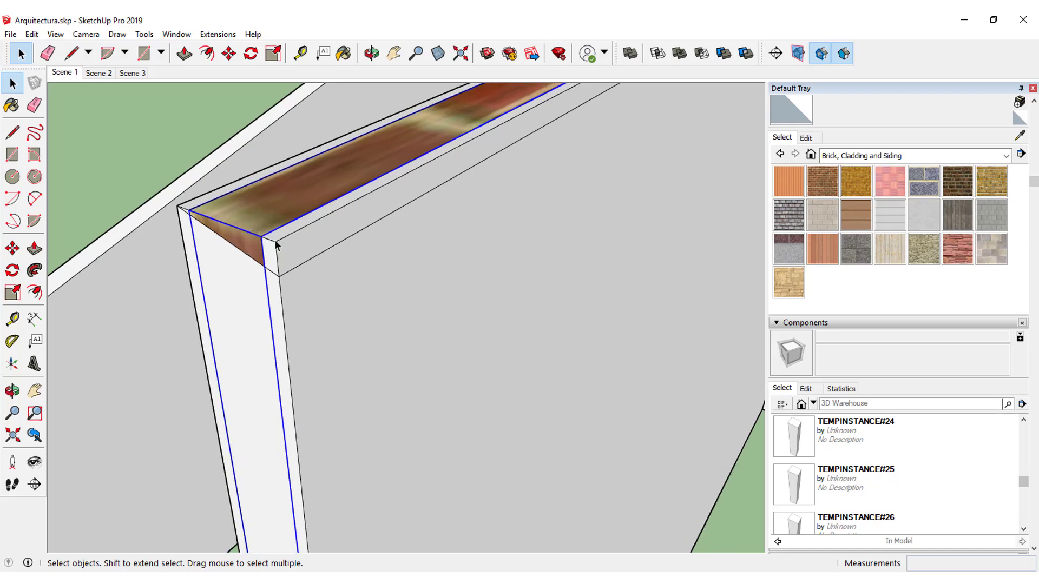
scroll(278, 285, "up", 2)
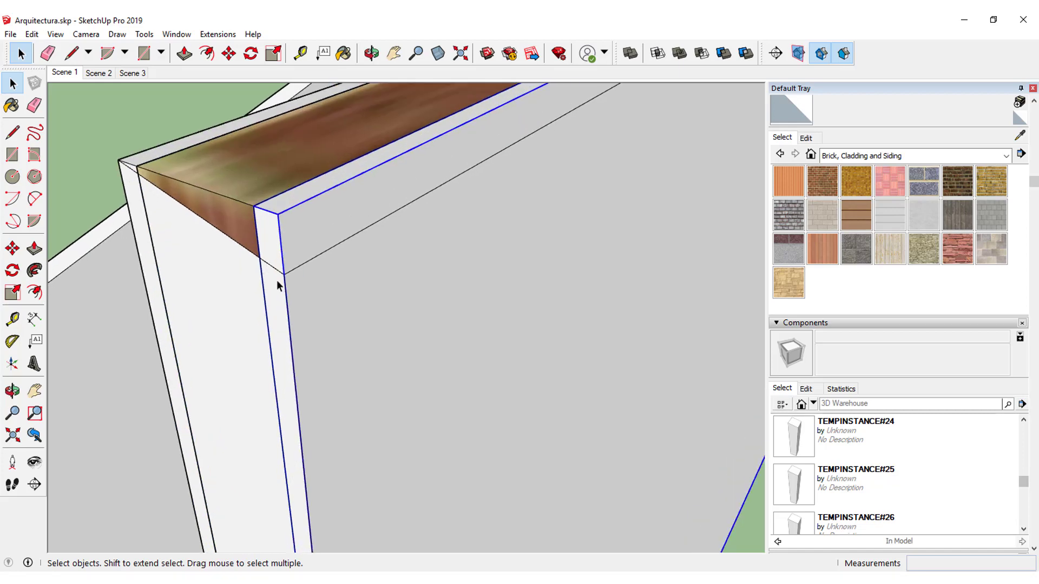
Split the wall cap at the corner with TIG-Split_to_plane and delete the offcut
left_click(218, 34)
left_click(246, 107)
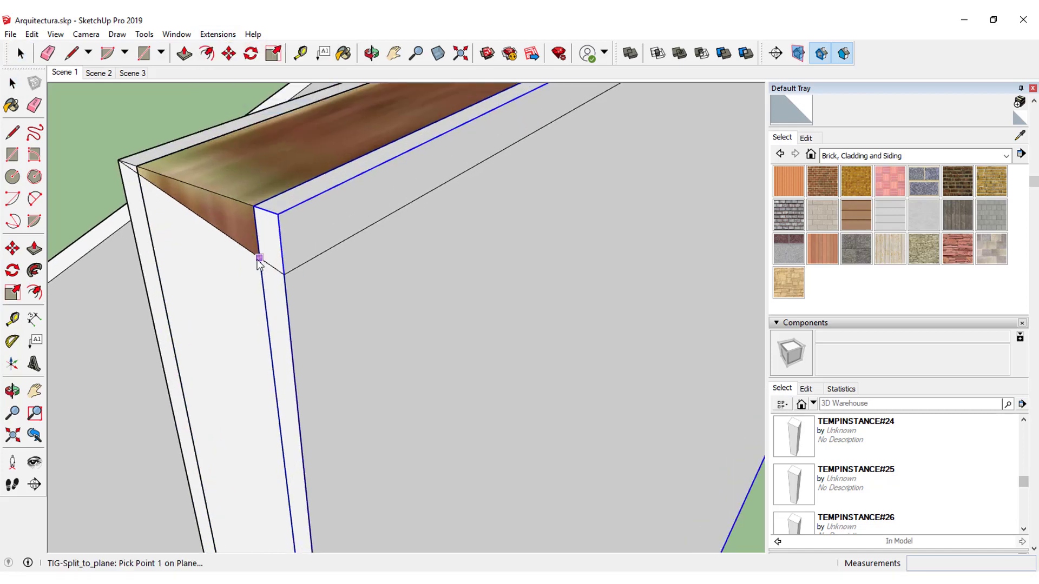
left_click(284, 275)
key("space")
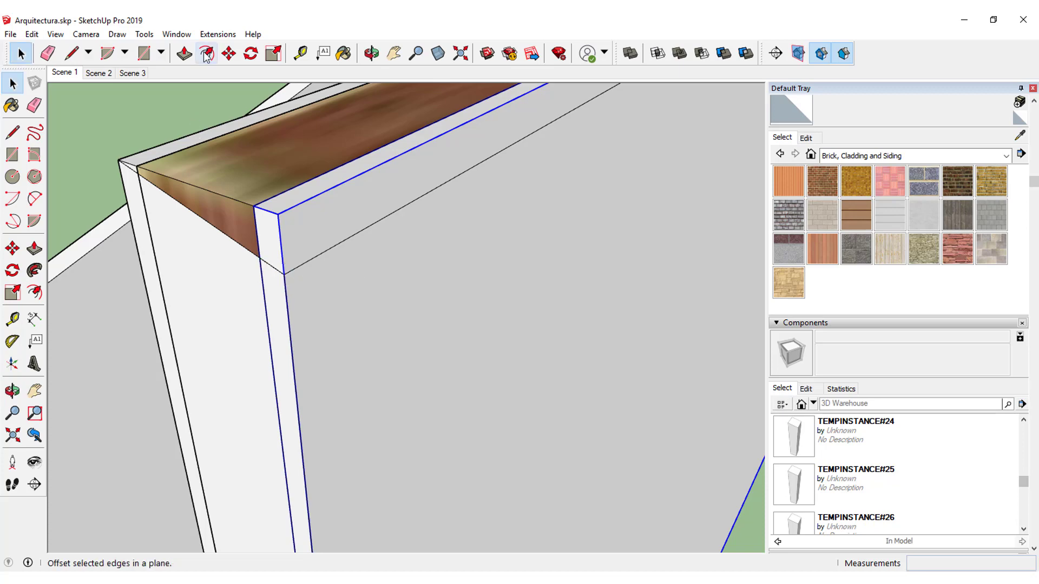
left_click(216, 35)
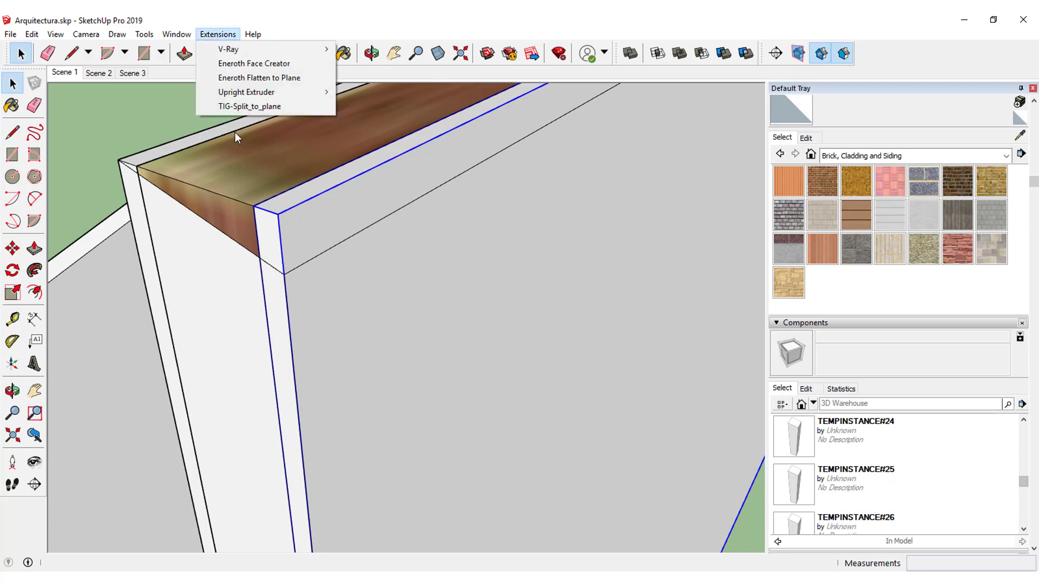
left_click(246, 106)
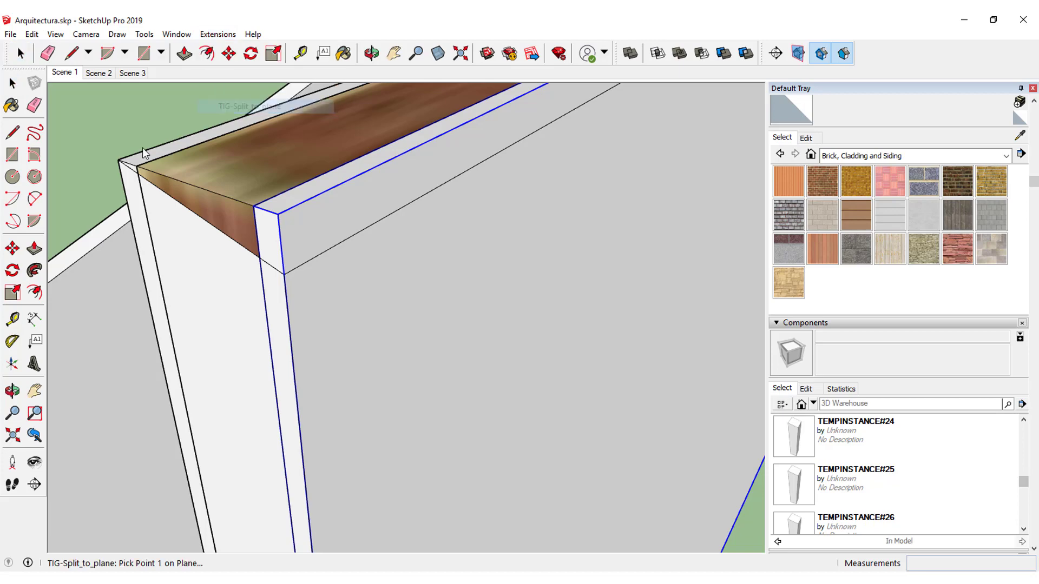
left_click(290, 275)
left_click(384, 222)
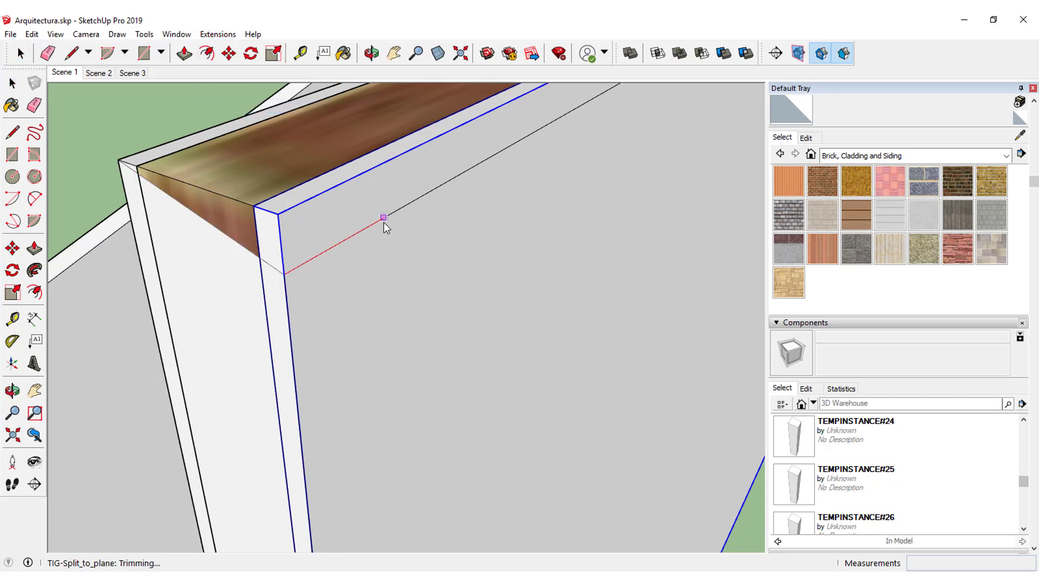
key("Delete")
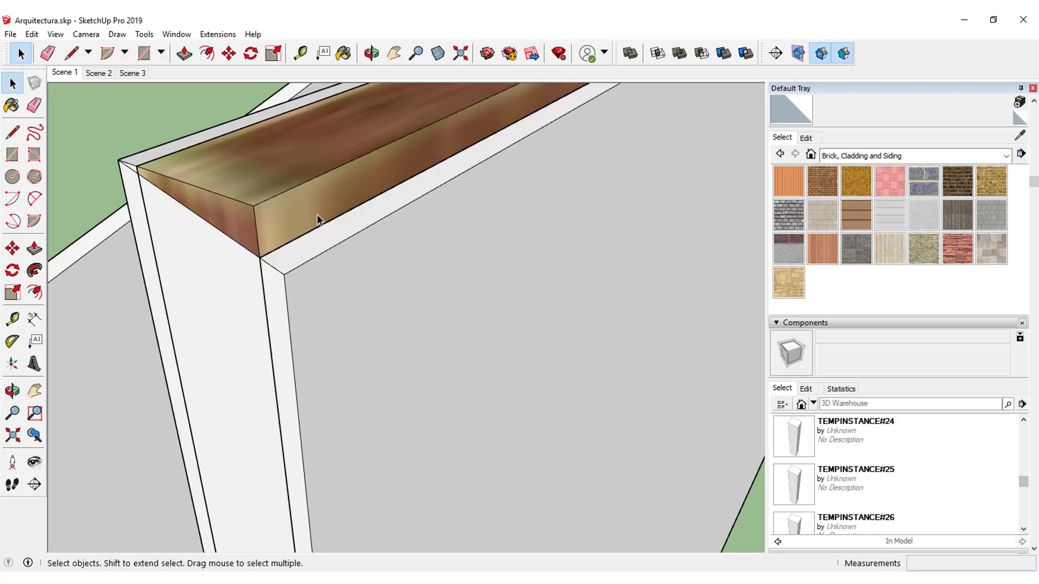
Split the remaining wall cap piece again along the corner plane
left_click(267, 193)
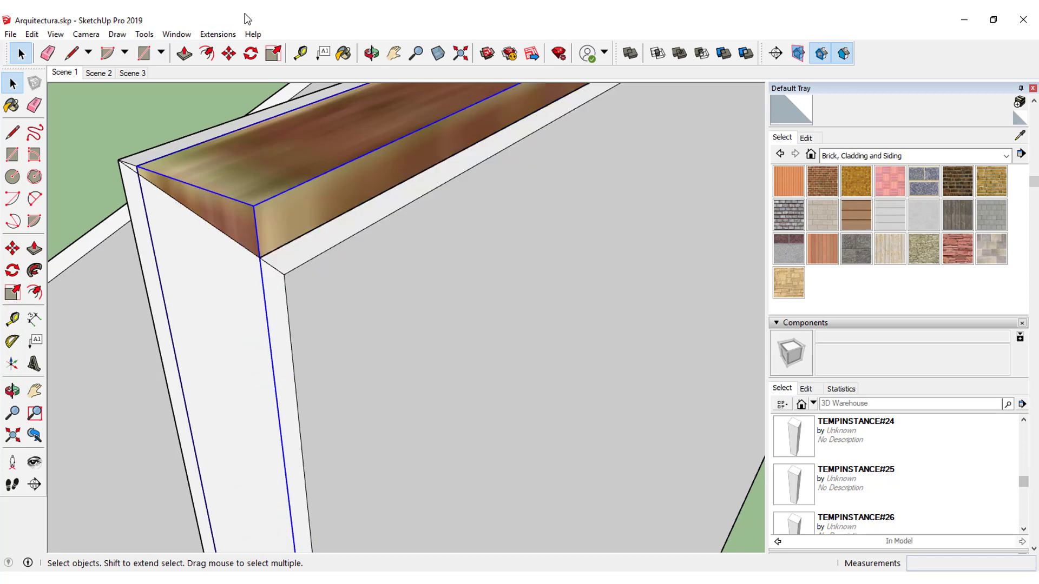
left_click(224, 35)
left_click(234, 111)
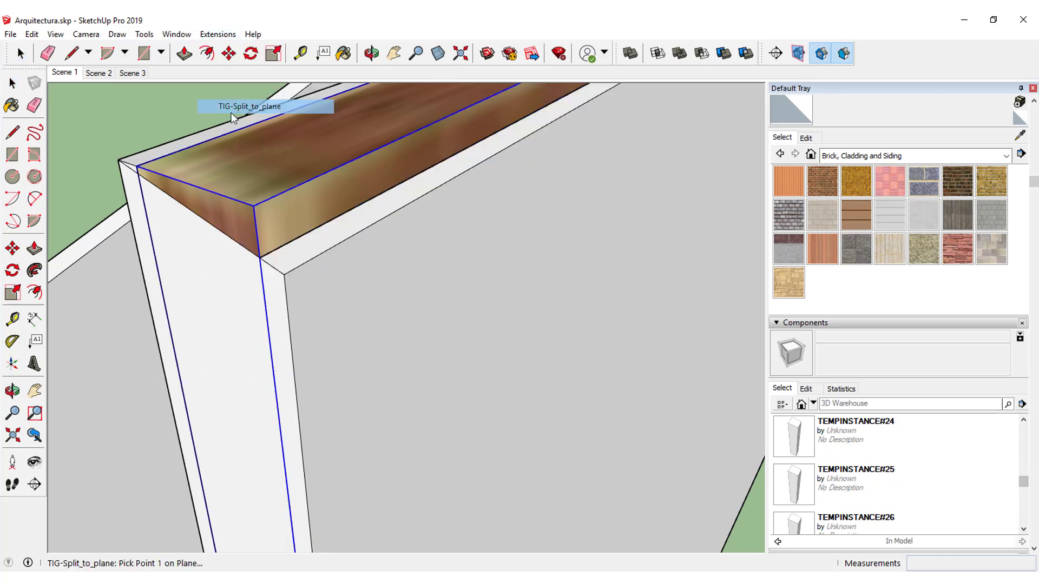
left_click(118, 160)
left_click(260, 260)
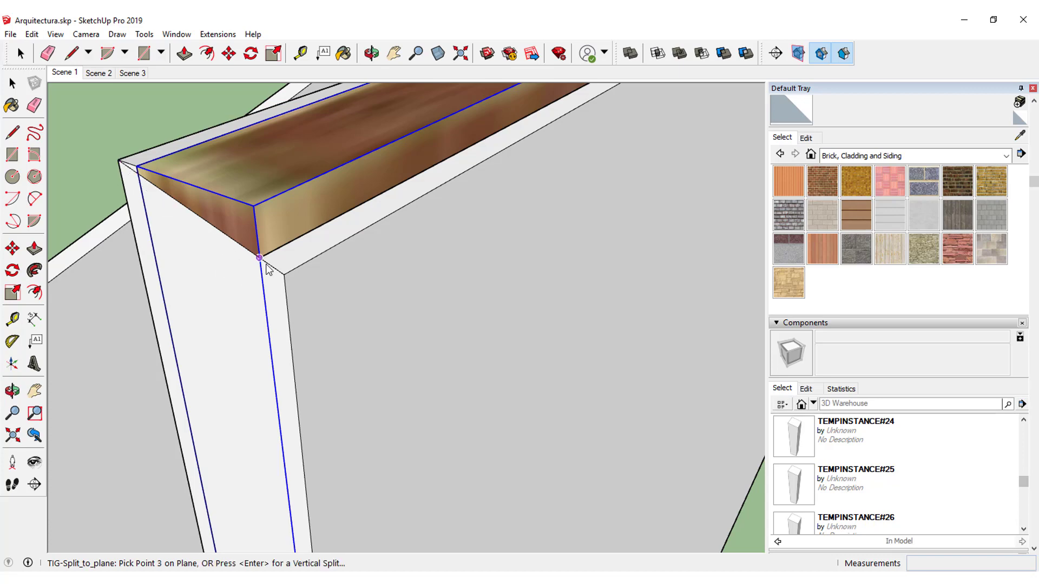
left_click(443, 160)
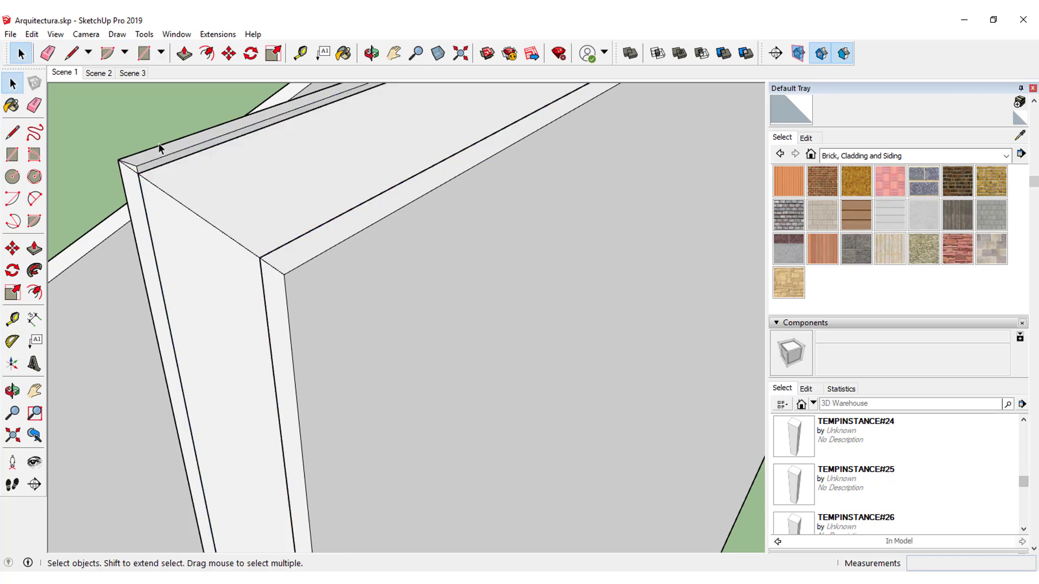
Split the thin top strip at the cap corner with TIG-Split_to_plane
left_click(162, 159)
left_click(218, 34)
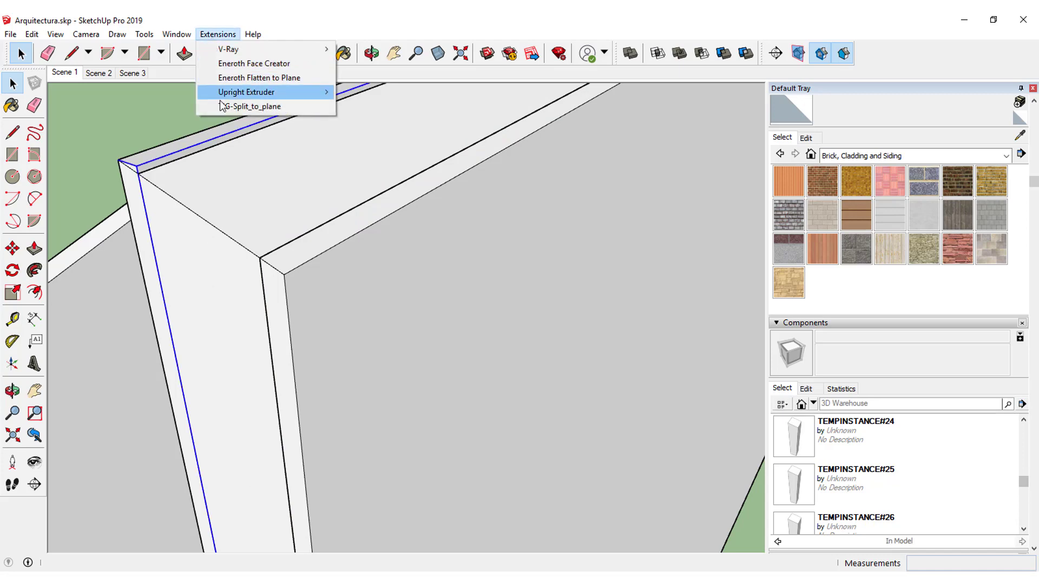
left_click(249, 106)
left_click(138, 174)
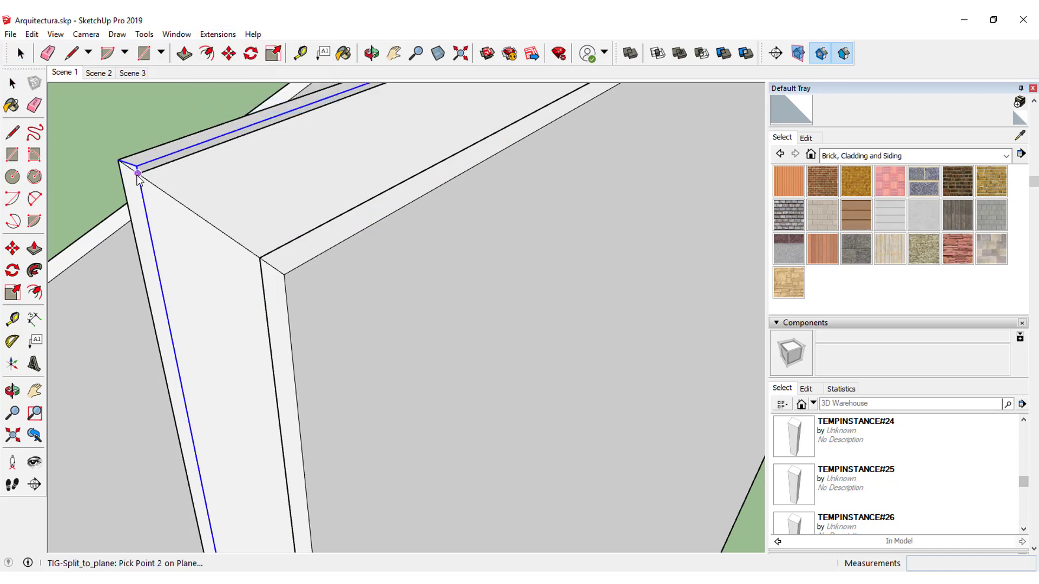
left_click(148, 173)
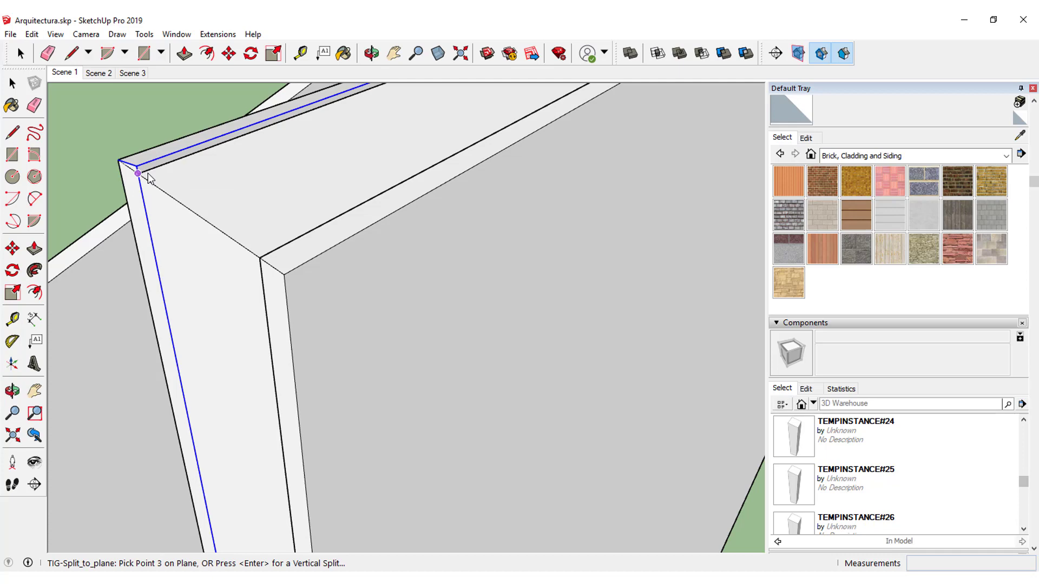
left_click(274, 127)
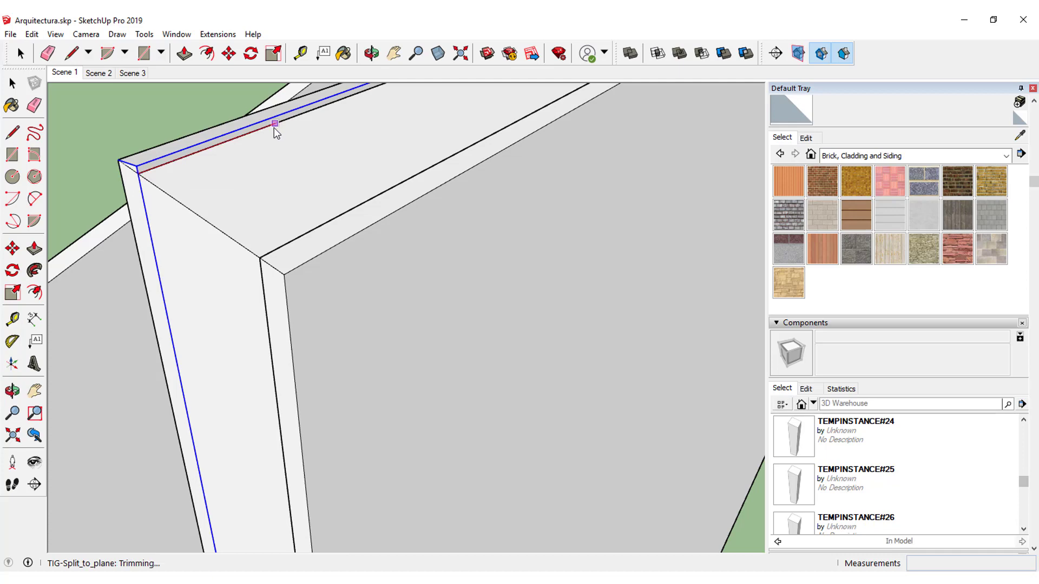
left_click(211, 142)
Zoom out and orbit to view the capped walls from a new angle
scroll(222, 136, "down", 2)
scroll(210, 247, "down", 2)
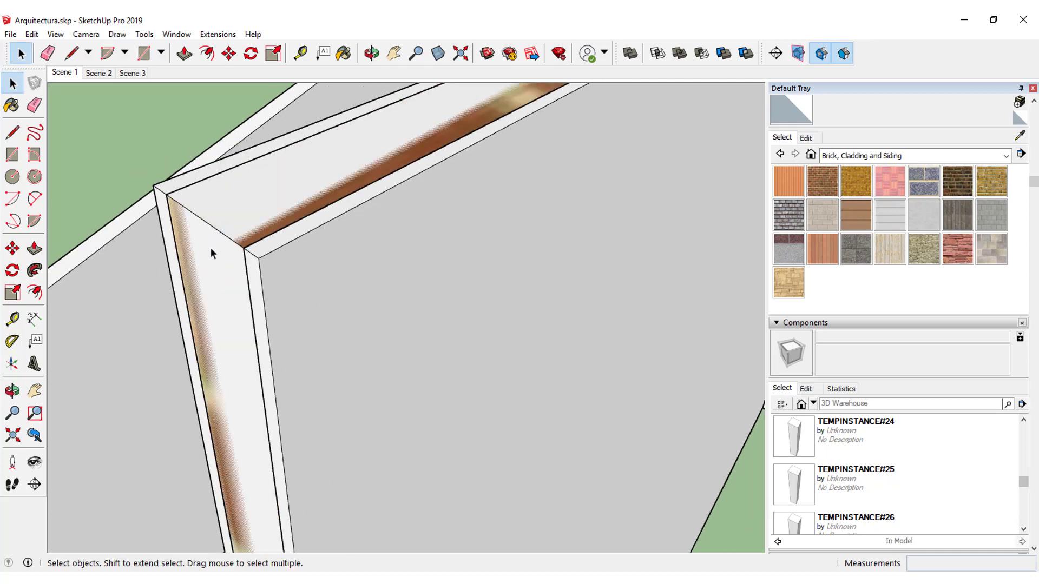
scroll(206, 273, "down", 2)
scroll(206, 270, "down", 2)
scroll(207, 270, "down", 2)
scroll(433, 271, "down", 3)
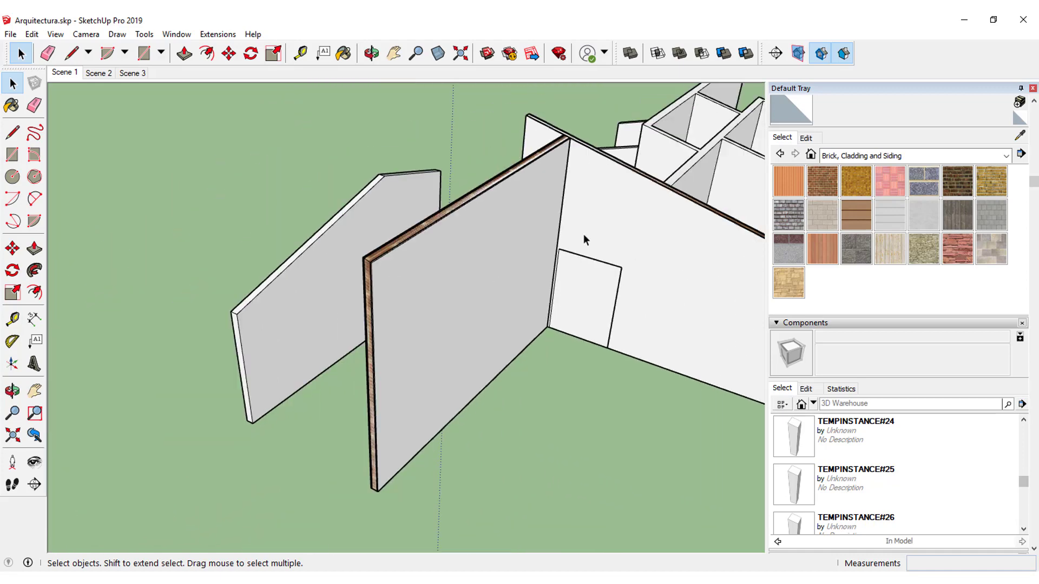
mouse_move(583, 234)
middle_mouse_down()
mouse_move(371, 301)
mouse_move(493, 349)
middle_mouse_up()
key("space")
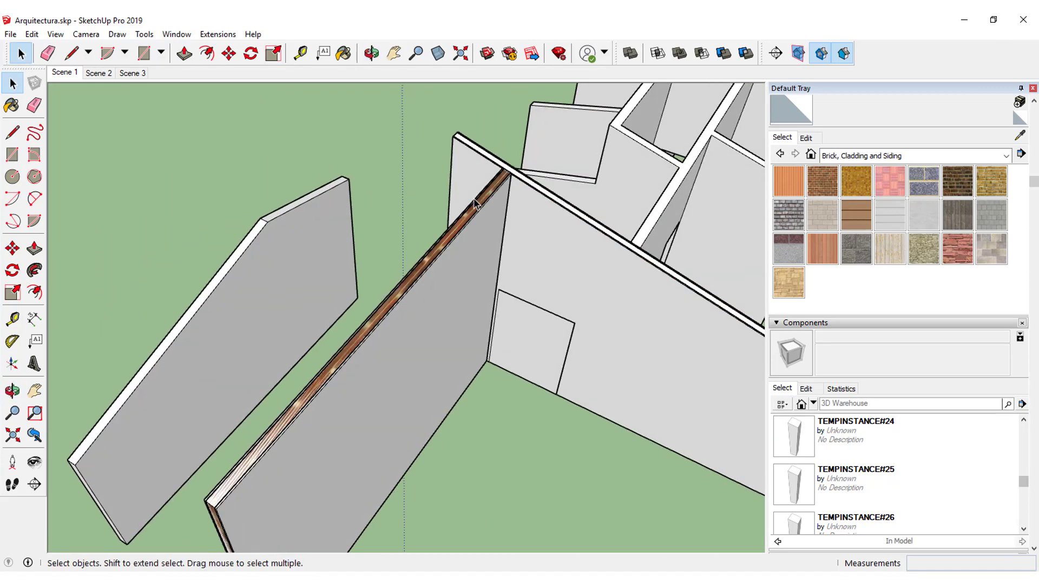
middle_click_drag(667, 425, 722, 352)
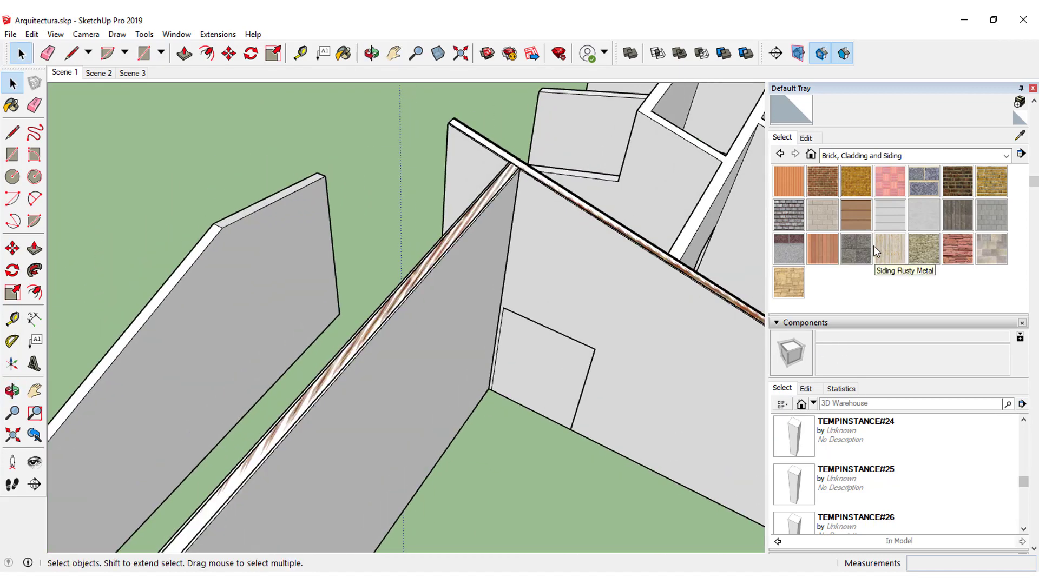
scroll(873, 254, "up", 3)
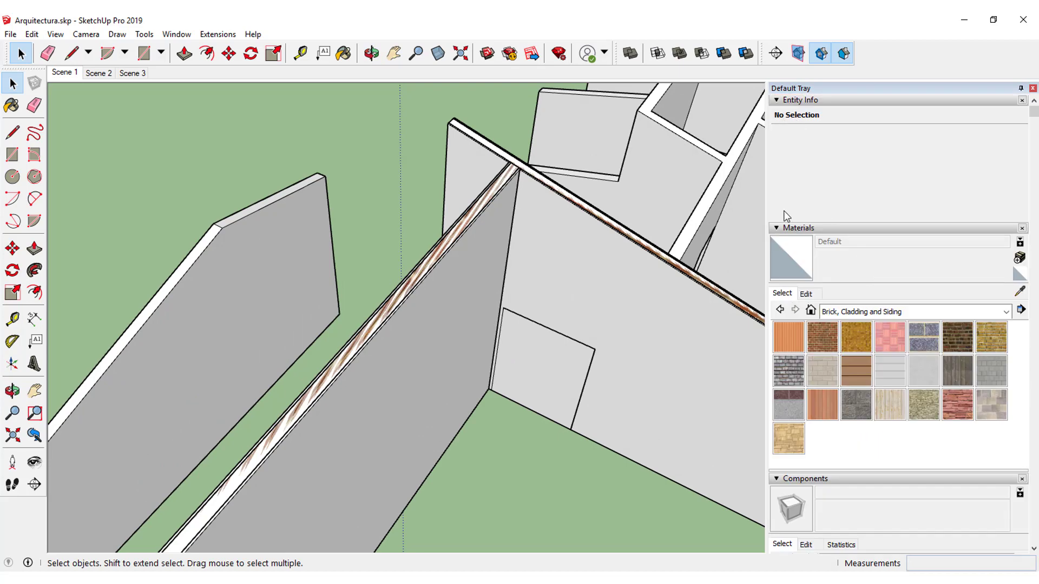
Hide the Paredes-interiores layer in the Layers panel
left_click(795, 228)
scroll(822, 291, "down", 3)
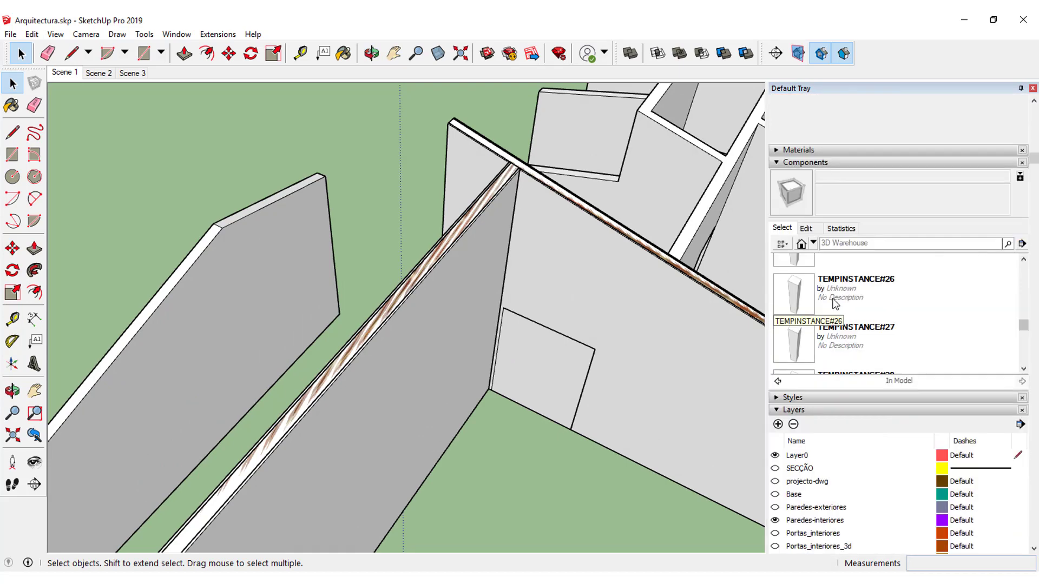
scroll(835, 304, "down", 3)
scroll(850, 452, "down", 3)
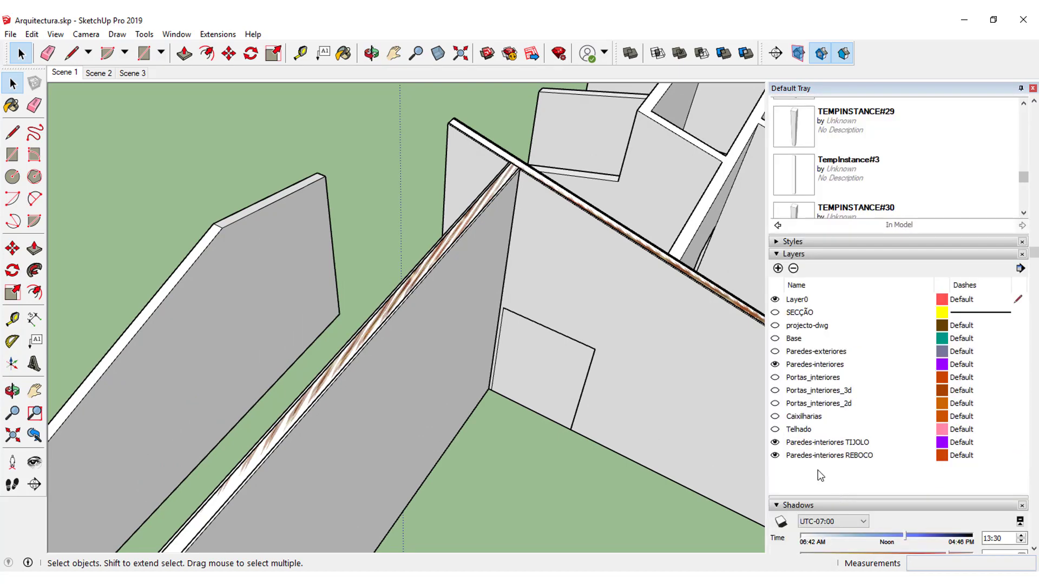
left_click(776, 365)
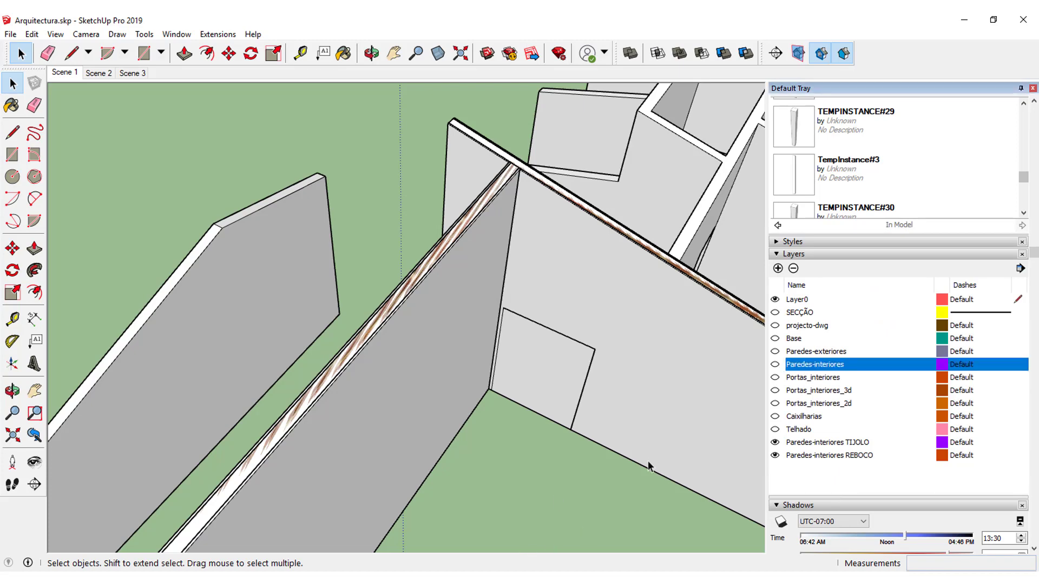
Move the large wall group onto a hidden layer via Entity Info
scroll(569, 492, "down", 2)
scroll(608, 441, "down", 2)
scroll(650, 433, "down", 2)
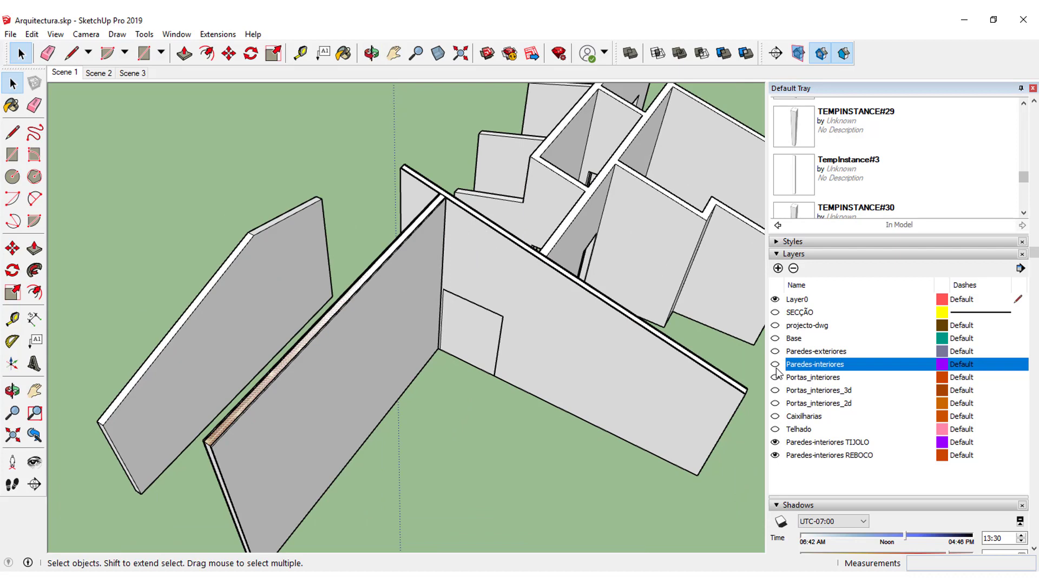
left_click(583, 198)
scroll(835, 121, "up", 5)
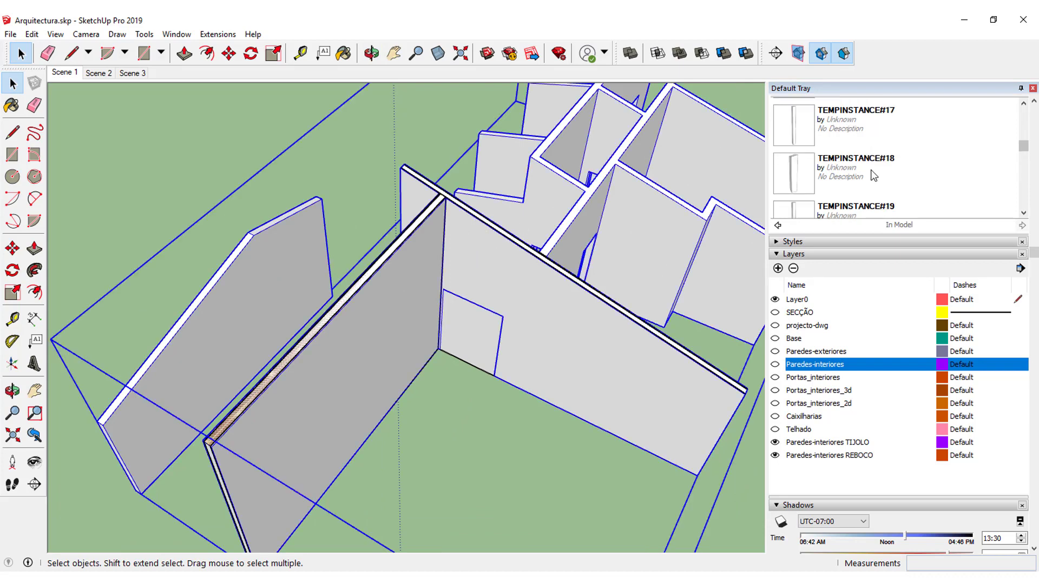
scroll(919, 189, "up", 5)
scroll(979, 245, "up", 5)
left_click(873, 139)
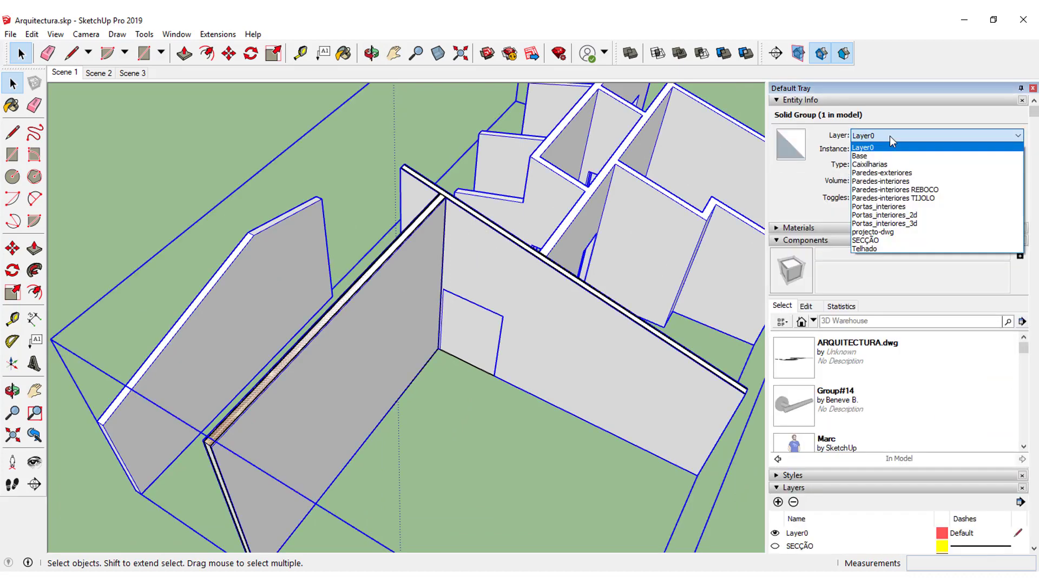
left_click(898, 180)
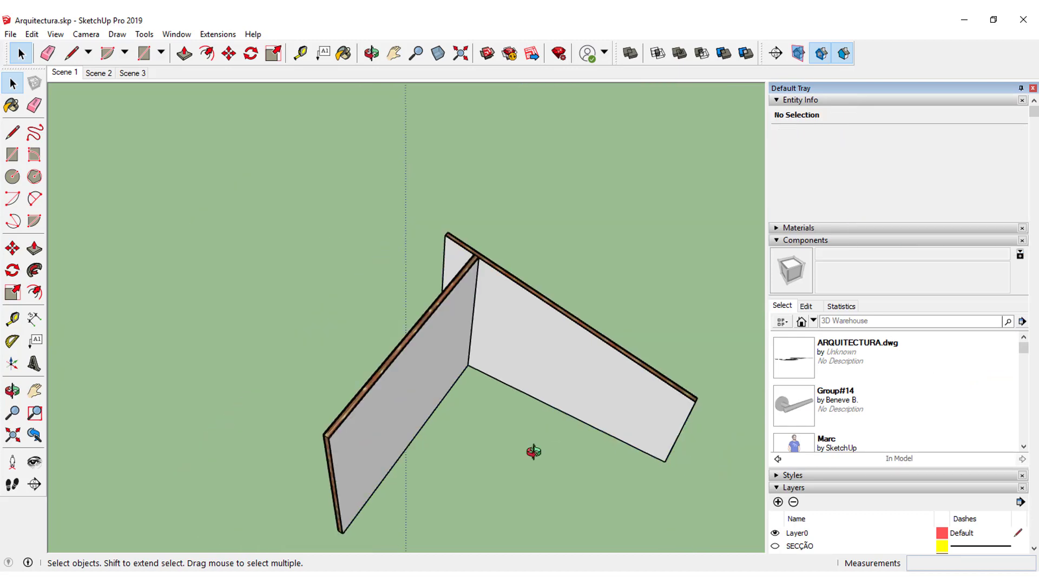
mouse_move(533, 452)
middle_mouse_down()
mouse_move(448, 434)
mouse_move(473, 209)
middle_mouse_up()
key("o")
left_click_drag(156, 330, 269, 238)
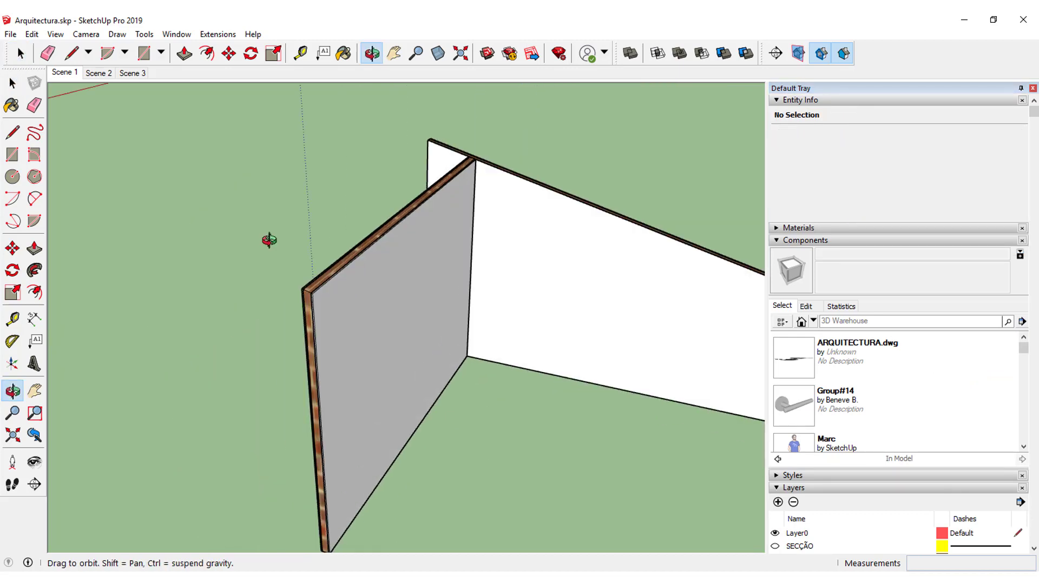
key("space")
scroll(287, 287, "up", 5)
scroll(293, 285, "down", 2)
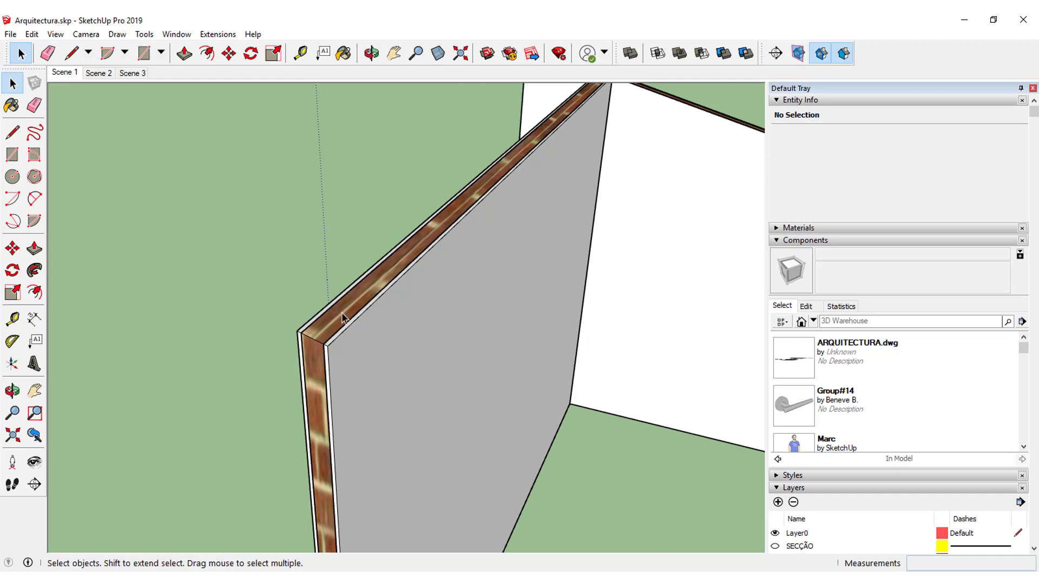
mouse_move(342, 318)
middle_mouse_down()
mouse_move(327, 354)
mouse_move(325, 344)
mouse_move(500, 368)
mouse_move(465, 360)
middle_mouse_up()
scroll(465, 268, "up", 3)
scroll(468, 216, "up", 3)
scroll(471, 160, "up", 2)
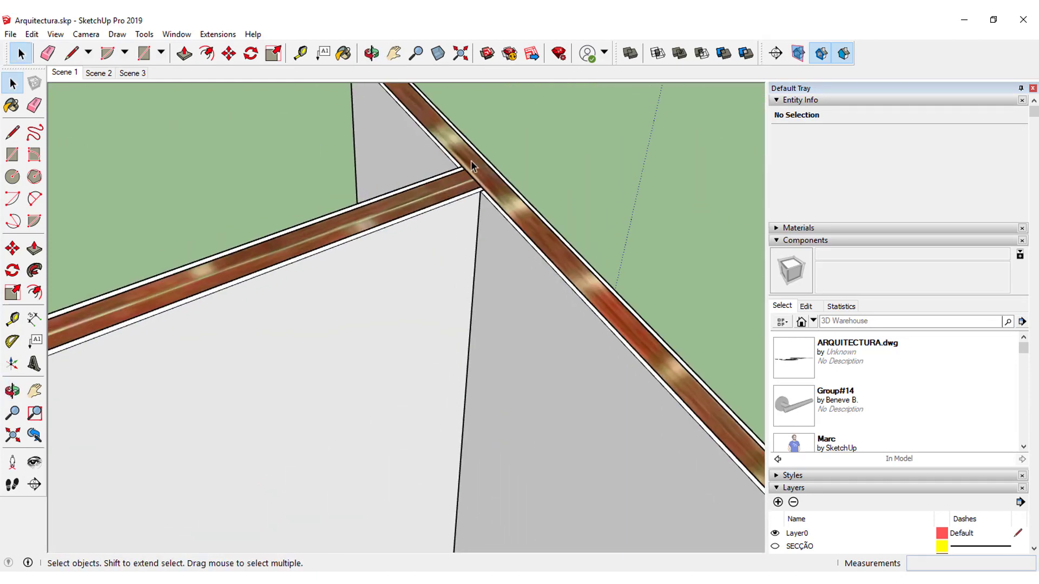
mouse_move(471, 160)
middle_mouse_down()
mouse_move(460, 232)
mouse_move(472, 325)
middle_mouse_up()
scroll(474, 330, "up", 2)
scroll(468, 352, "up", 2)
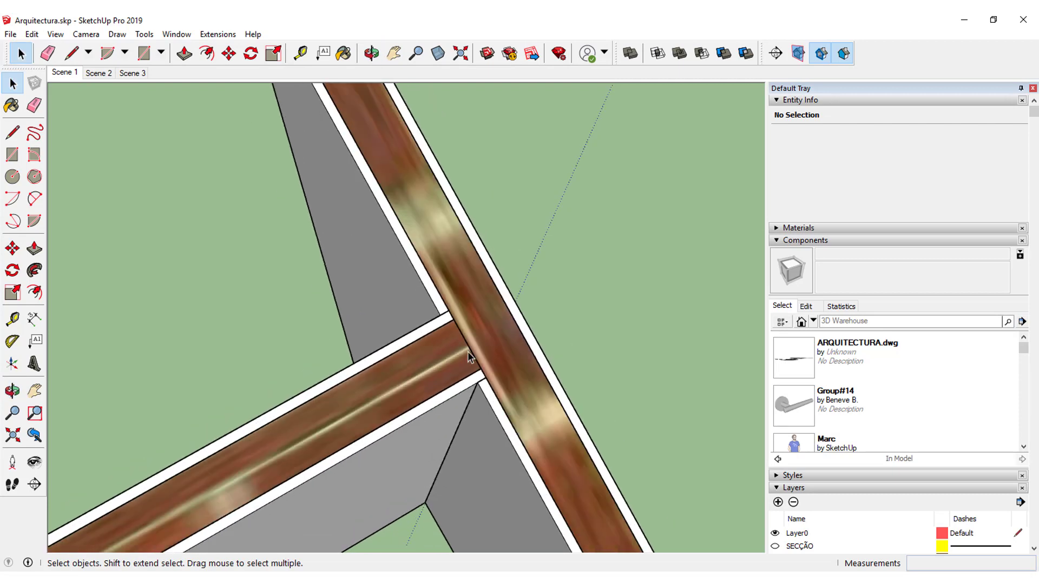
scroll(468, 351, "down", 3)
scroll(468, 330, "up", 2)
scroll(471, 332, "up", 2)
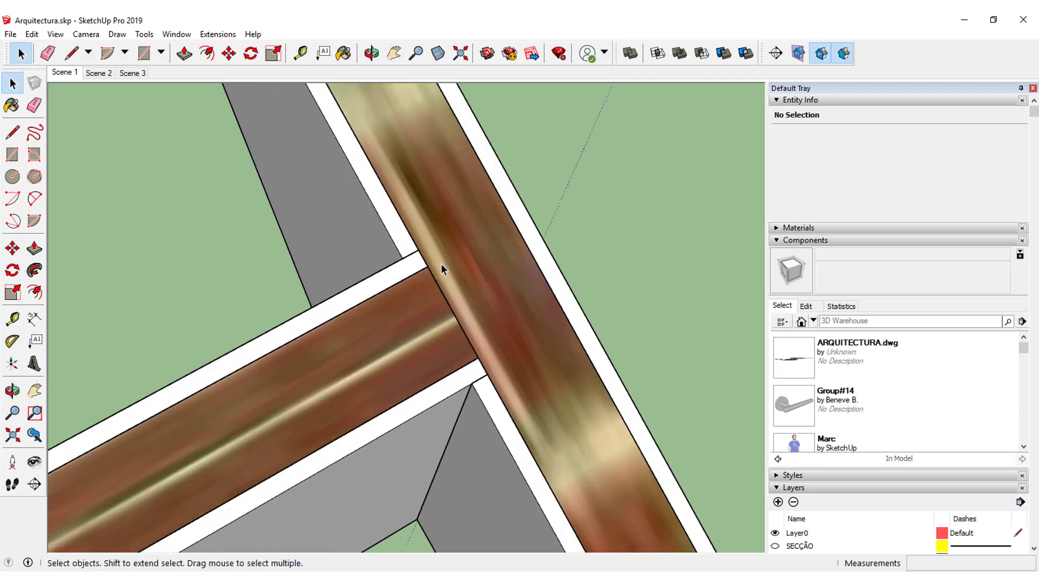
scroll(417, 267, "up", 1)
scroll(432, 332, "down", 2)
mouse_move(433, 332)
middle_mouse_down()
mouse_move(471, 336)
mouse_move(456, 282)
middle_mouse_up()
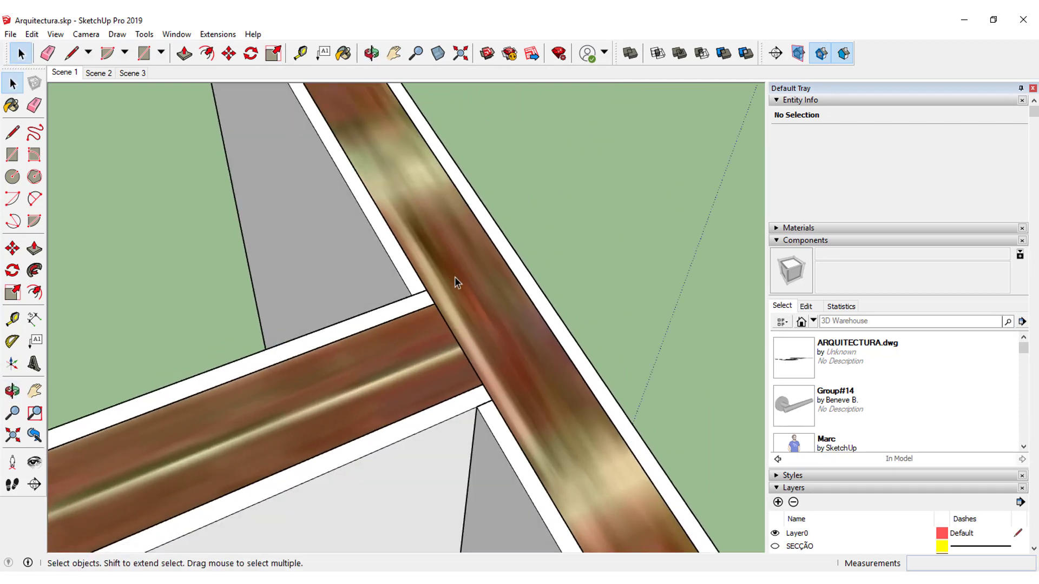
scroll(457, 286, "down", 3)
middle_click_drag(475, 366, 449, 425)
scroll(481, 301, "up", 2)
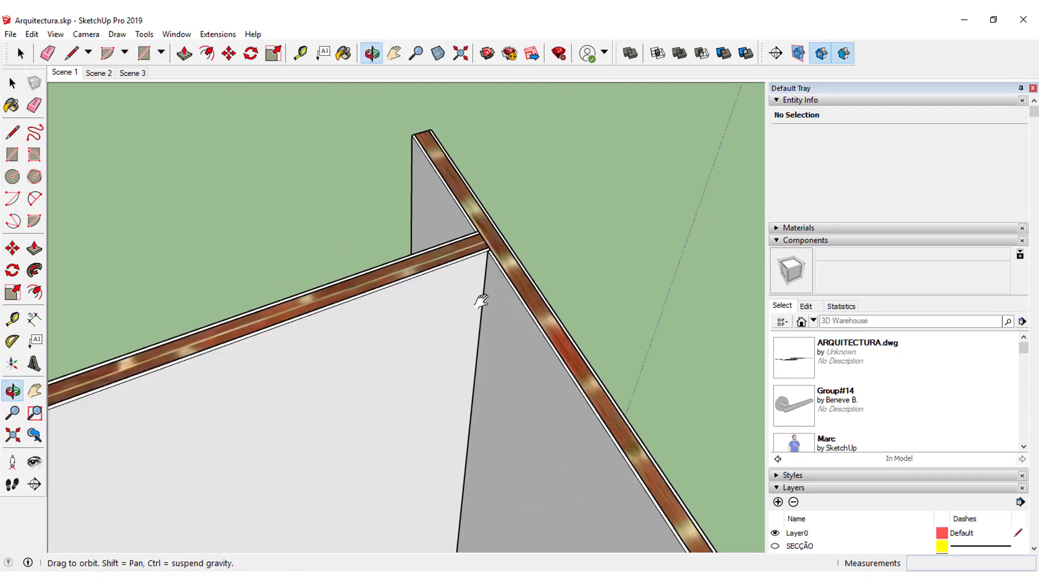
middle_click_drag(481, 301, 456, 258)
left_click(456, 258)
scroll(450, 252, "down", 2)
scroll(515, 329, "down", 1)
scroll(469, 337, "down", 1)
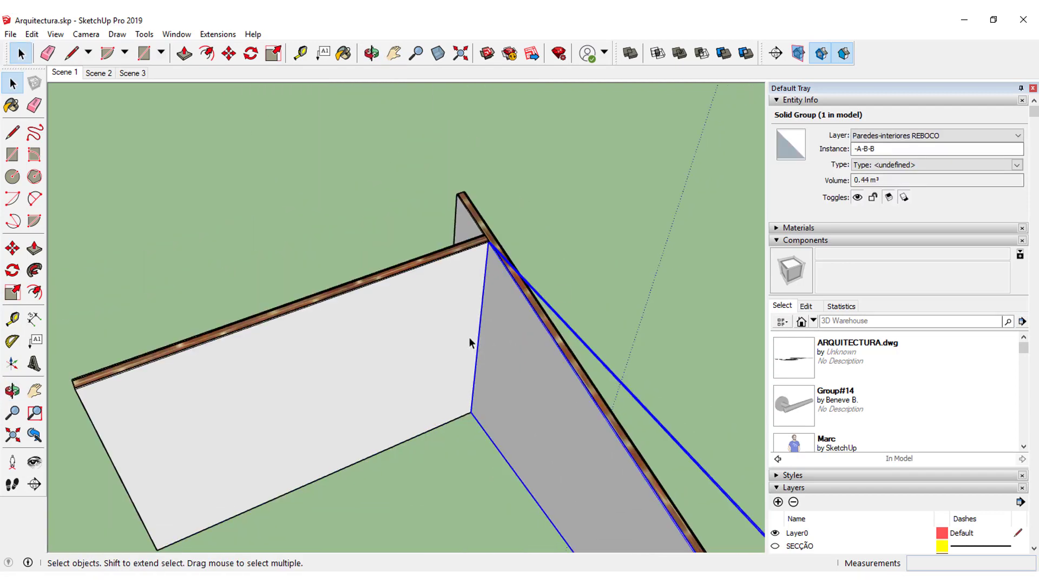
left_click(582, 223)
mouse_move(582, 223)
middle_mouse_down()
mouse_move(476, 348)
mouse_move(541, 358)
mouse_move(384, 349)
mouse_move(617, 394)
mouse_move(460, 313)
mouse_move(570, 352)
middle_mouse_up()
scroll(541, 358, "up", 2)
scroll(612, 359, "down", 3)
scroll(630, 379, "down", 1)
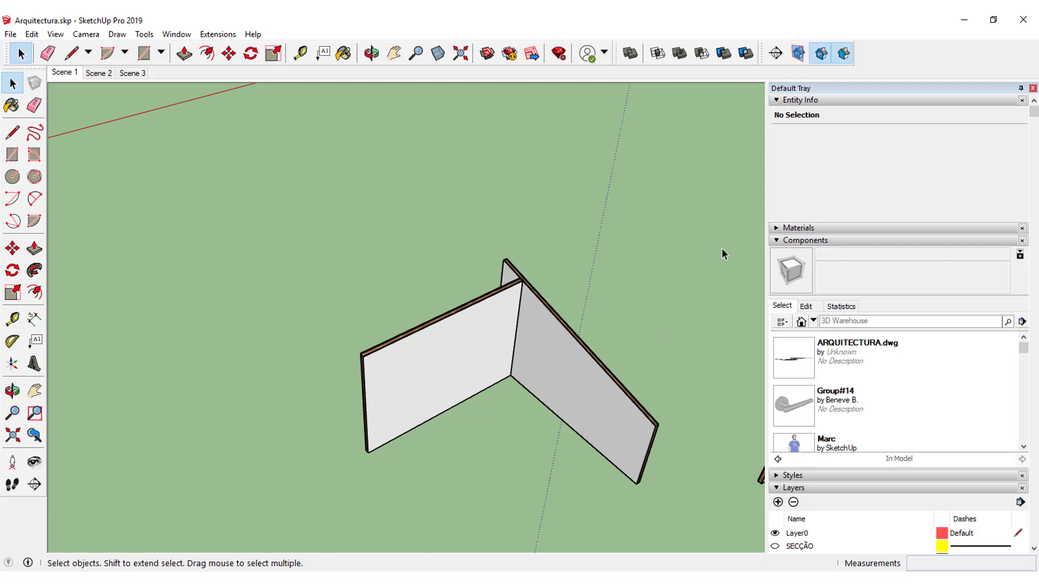
scroll(504, 336, "down", 2)
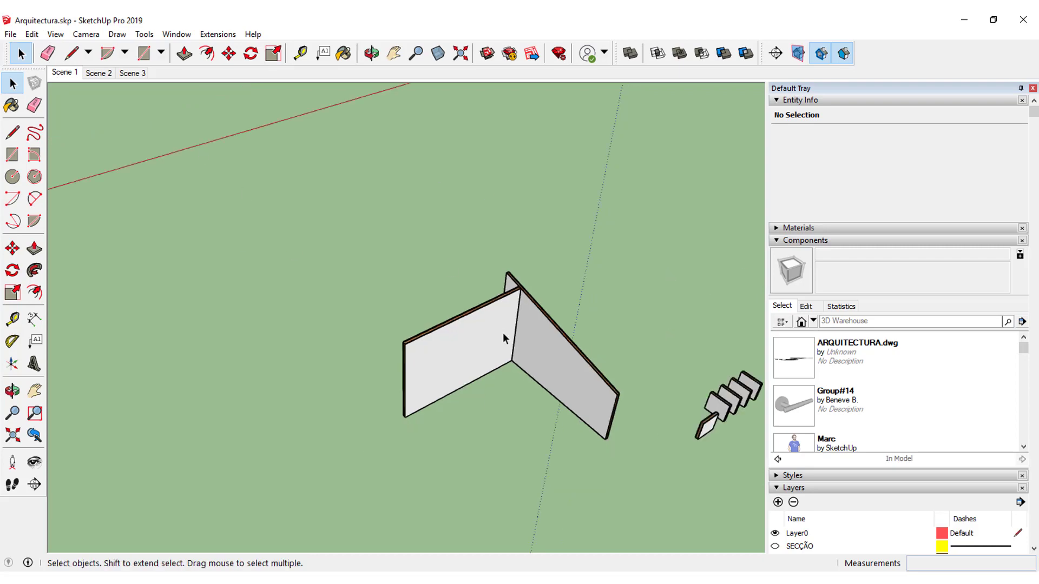
mouse_move(503, 336)
middle_mouse_down()
mouse_move(559, 382)
mouse_move(455, 390)
mouse_move(471, 338)
middle_mouse_up()
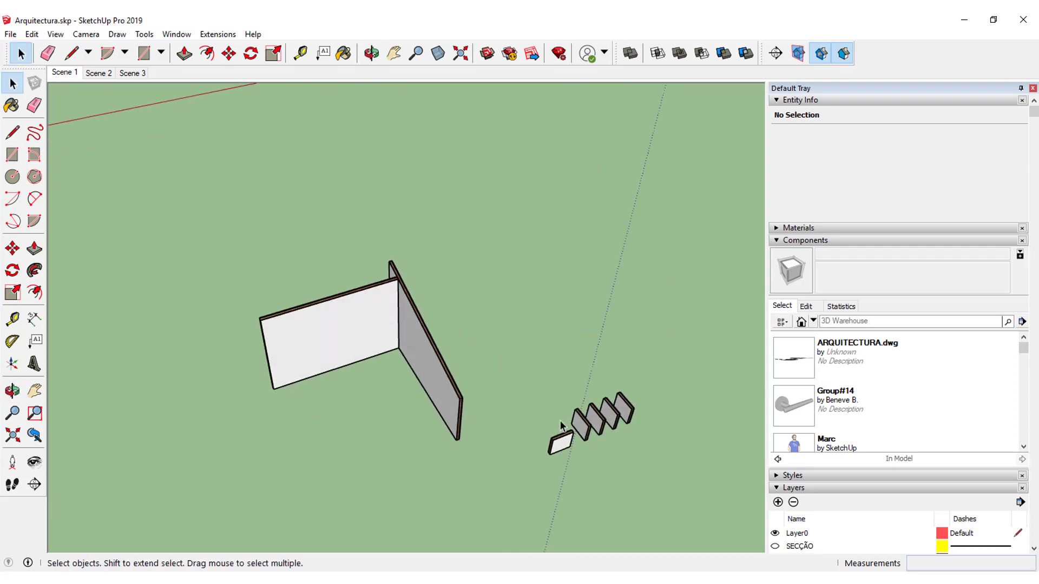
Open the recent model Arquitectura4.skp, discarding unsaved changes to Arquitectura.skp
left_click(11, 34)
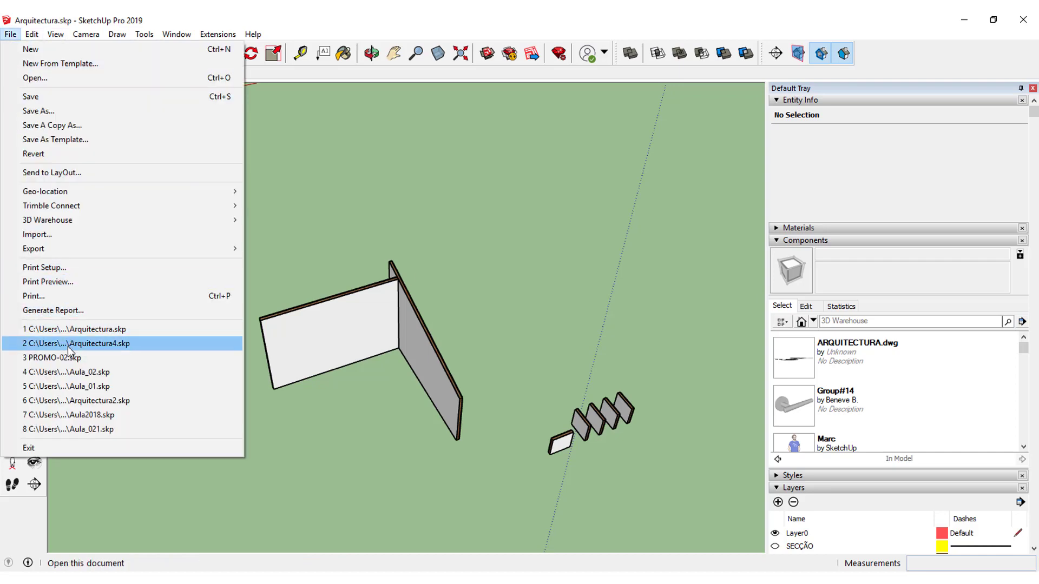
left_click(69, 349)
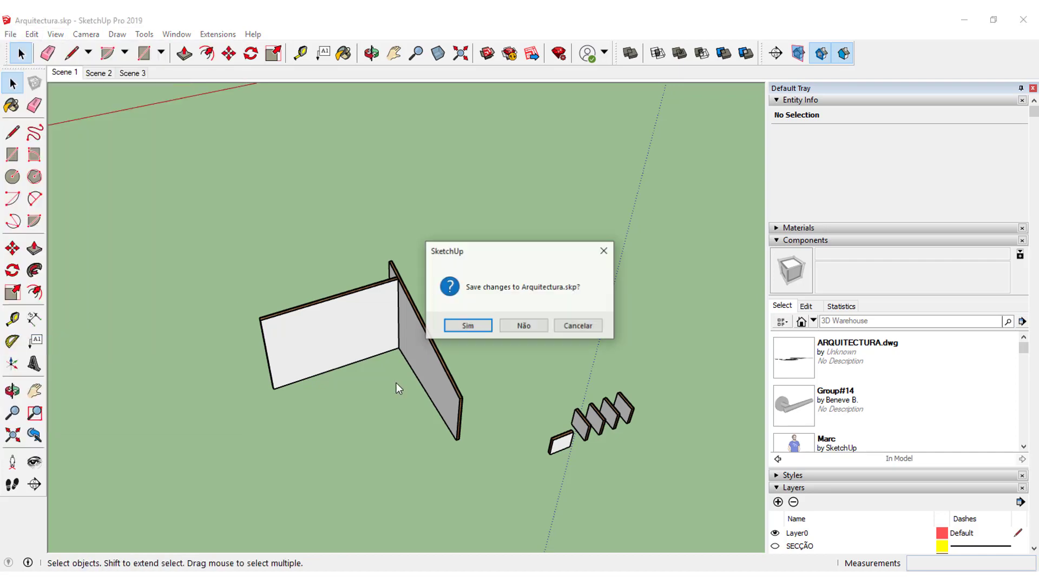
left_click(523, 326)
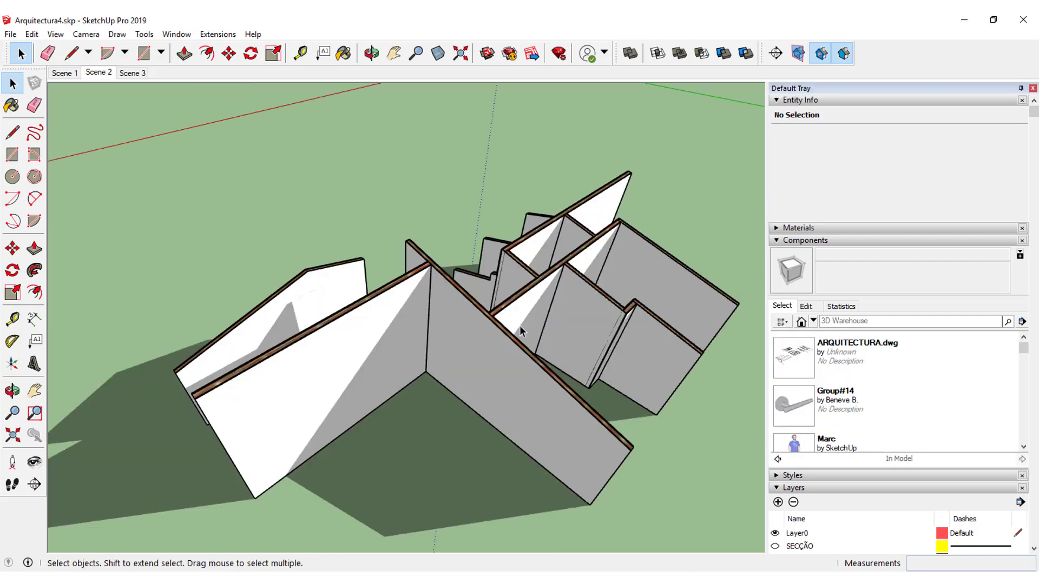
Orbit and zoom toward a brick-edged wall fin of the new model
mouse_move(520, 326)
middle_mouse_down()
mouse_move(596, 418)
mouse_move(529, 319)
mouse_move(689, 372)
middle_mouse_up()
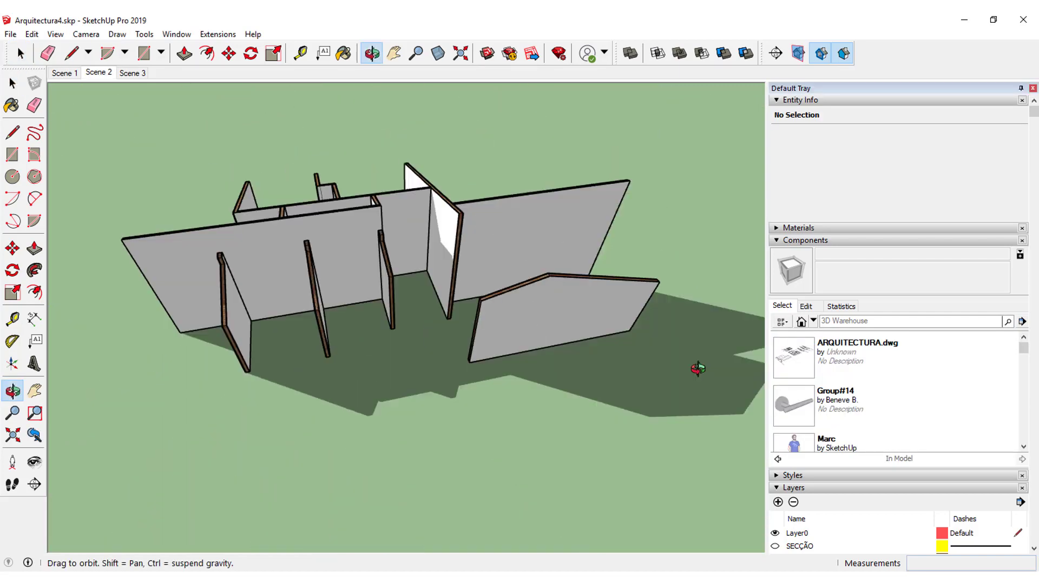
scroll(303, 368, "up", 5)
scroll(324, 298, "up", 3)
middle_click_drag(324, 297, 157, 374)
scroll(162, 320, "up", 3)
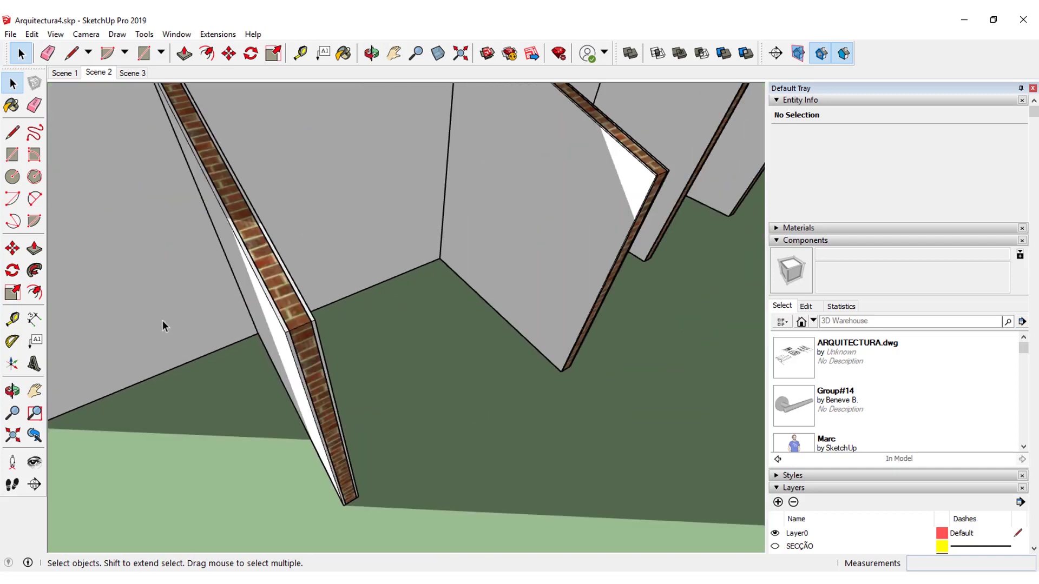
scroll(168, 330, "up", 1)
scroll(171, 341, "down", 4)
Orbit to a steep top-down view of the brick-capped wall fins
mouse_move(195, 297)
middle_mouse_down()
mouse_move(359, 262)
mouse_move(286, 294)
mouse_move(591, 294)
mouse_move(417, 271)
mouse_move(271, 285)
mouse_move(524, 382)
mouse_move(550, 255)
middle_mouse_up()
scroll(346, 219, "up", 3)
scroll(313, 245, "up", 3)
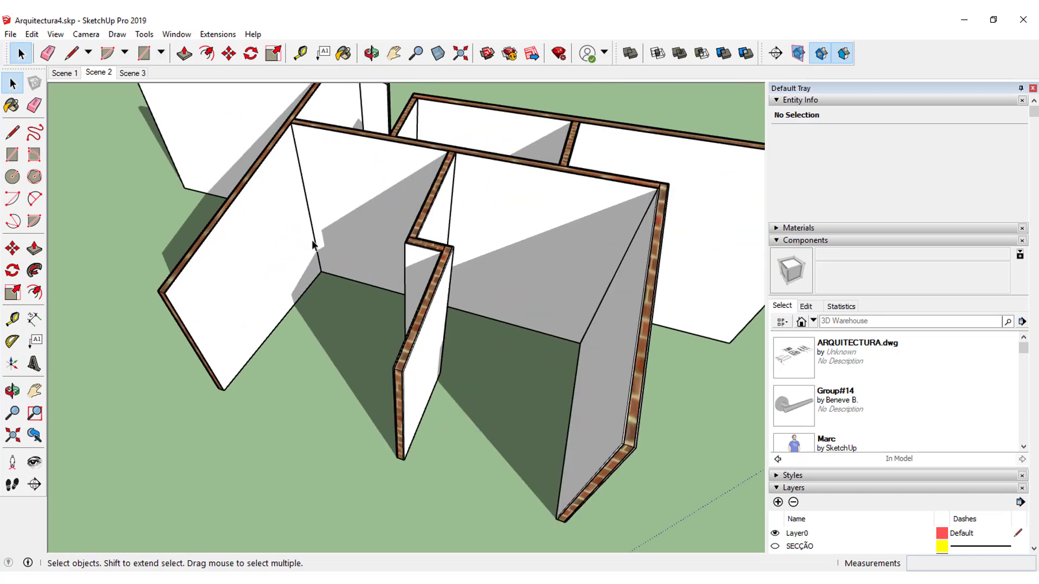
mouse_move(295, 215)
middle_mouse_down()
mouse_move(440, 225)
mouse_move(520, 193)
mouse_move(290, 216)
mouse_move(375, 183)
mouse_move(184, 309)
mouse_move(251, 326)
middle_mouse_up()
scroll(254, 292, "up", 3)
scroll(250, 307, "down", 3)
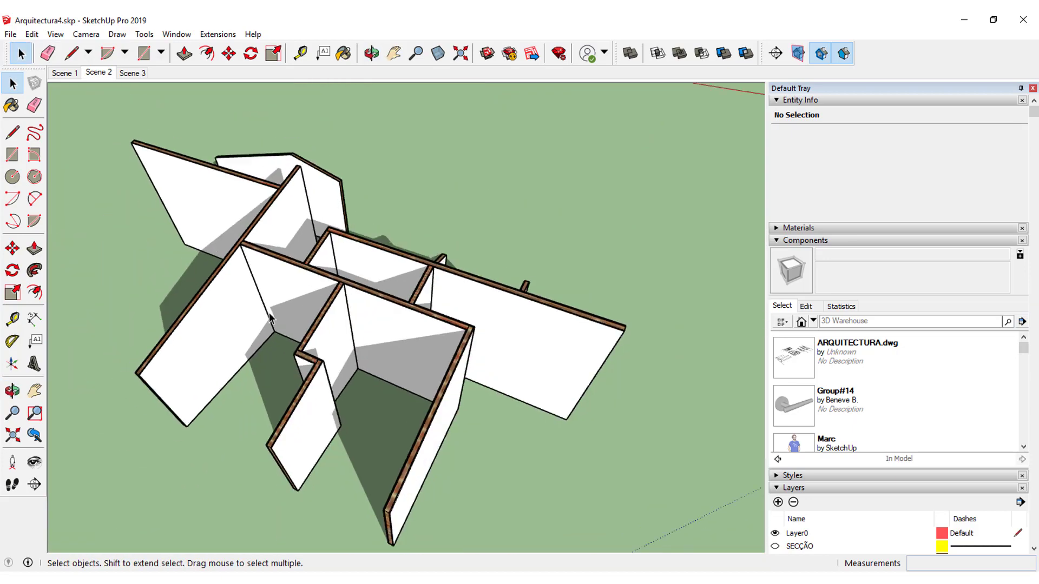
scroll(277, 300, "up", 3)
scroll(277, 299, "down", 1)
scroll(285, 278, "down", 3)
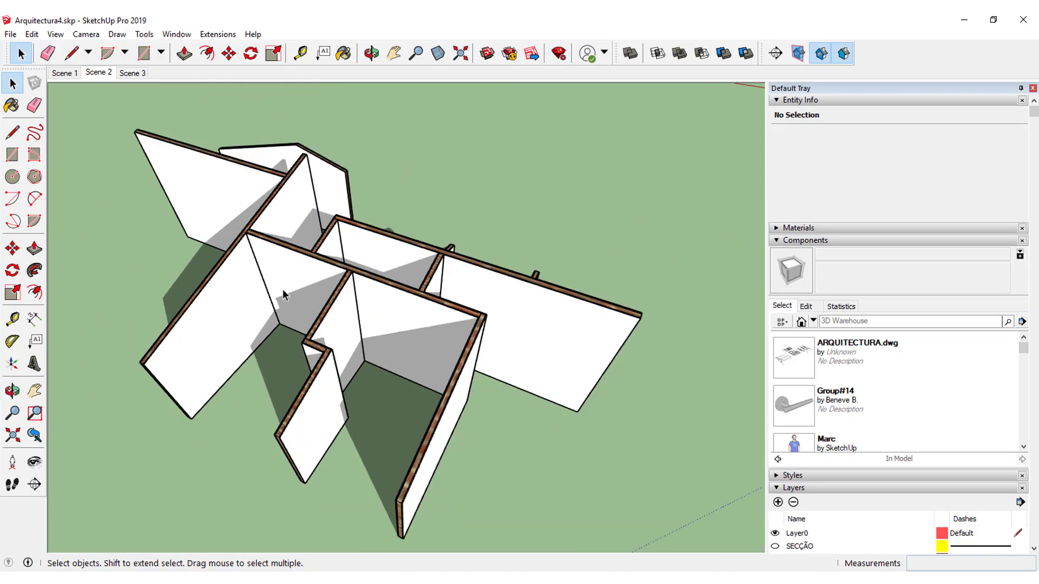